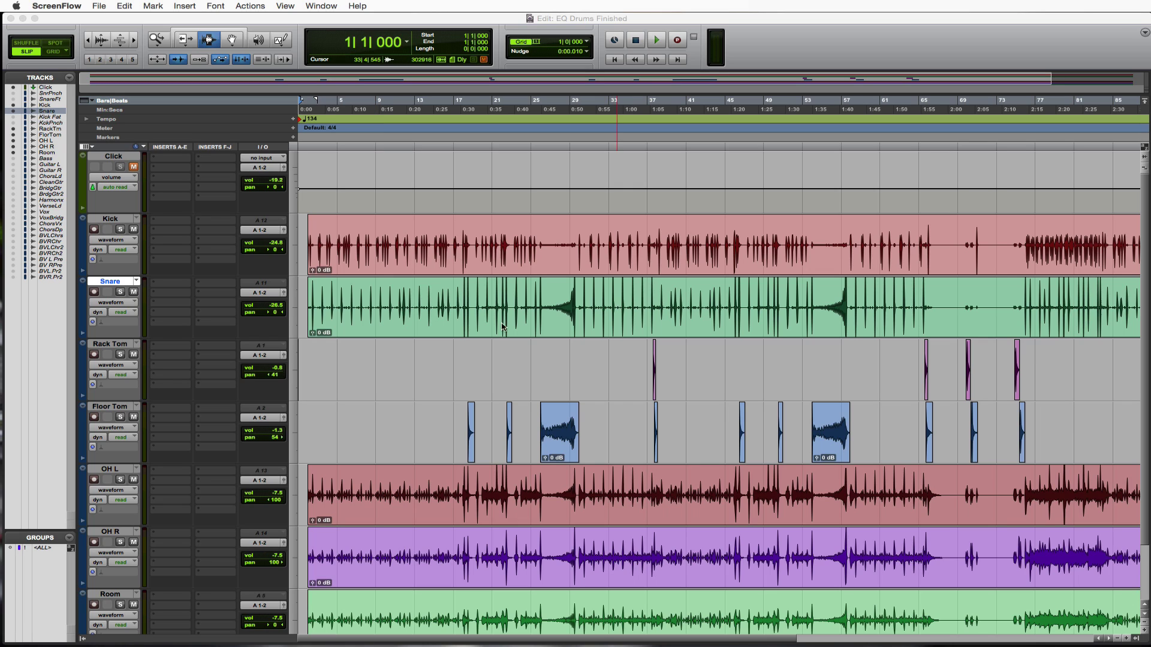
- Solo the Kick track and reset its volume to 0.0 dB
left_click(121, 219)
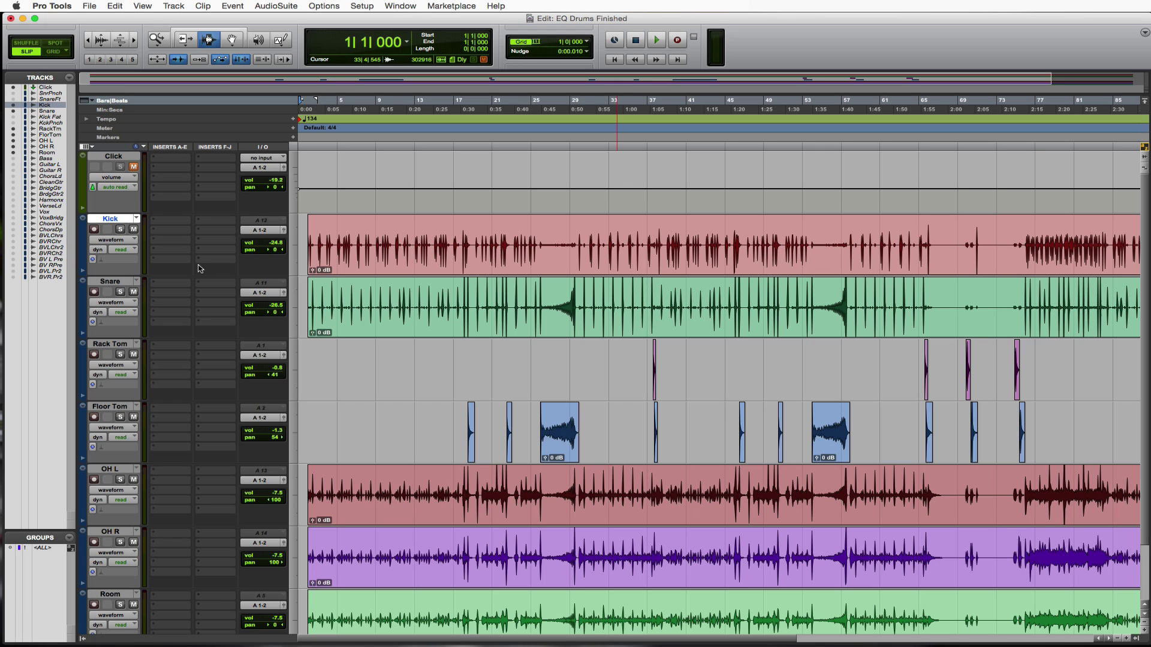
left_click(121, 230)
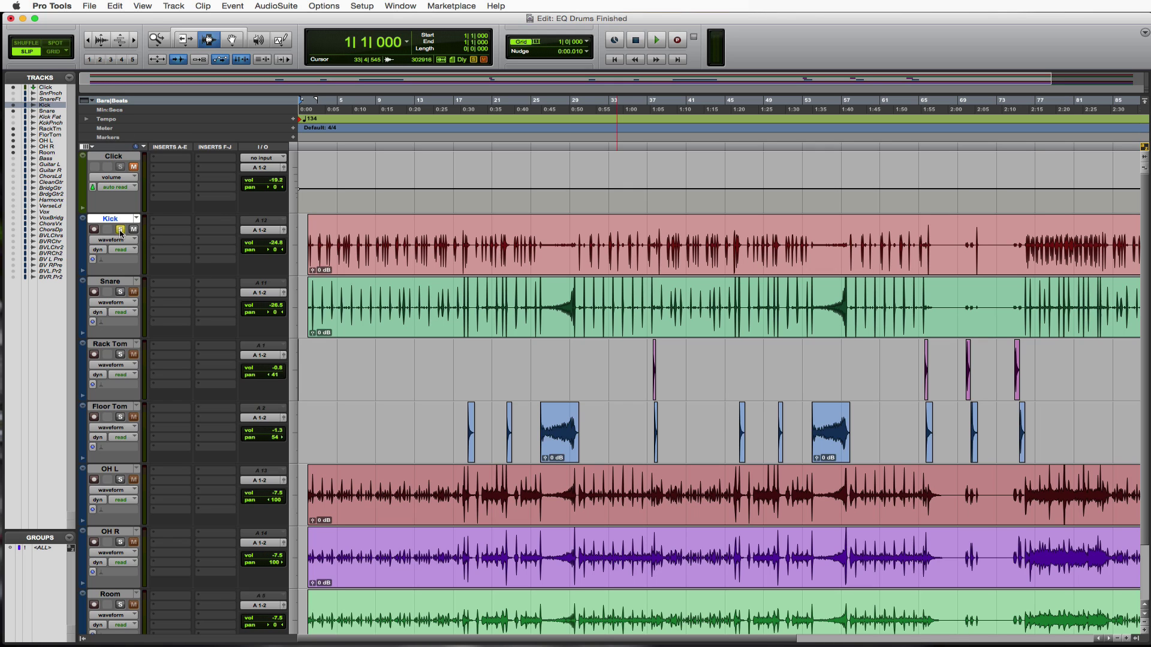
left_click(268, 244, "alt")
left_click(92, 149)
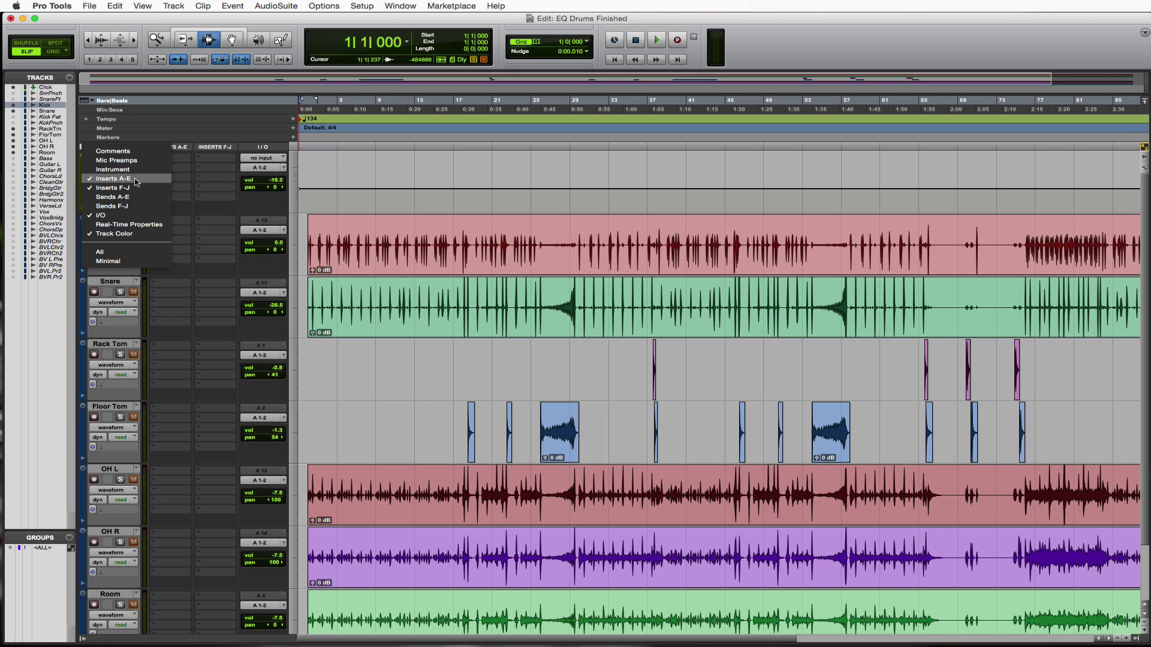
left_click(485, 320)
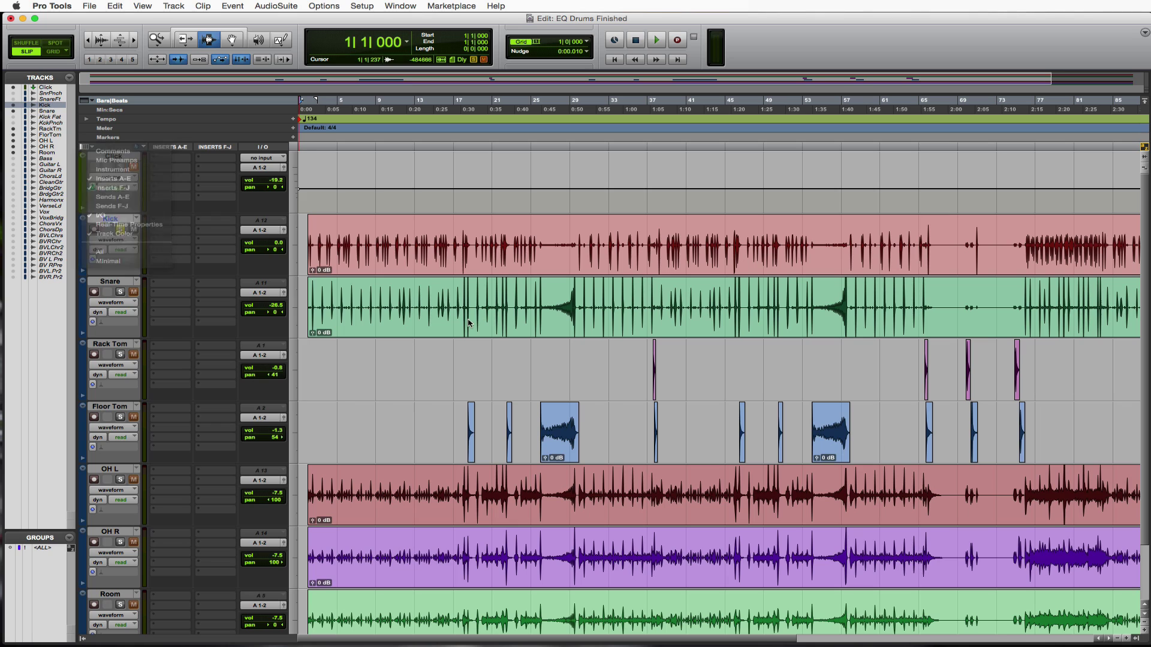
- Place the playback cursor at the start of the kick clip and insert the mono EQ3 7-Band on the Kick track's first insert slot
left_click(308, 252)
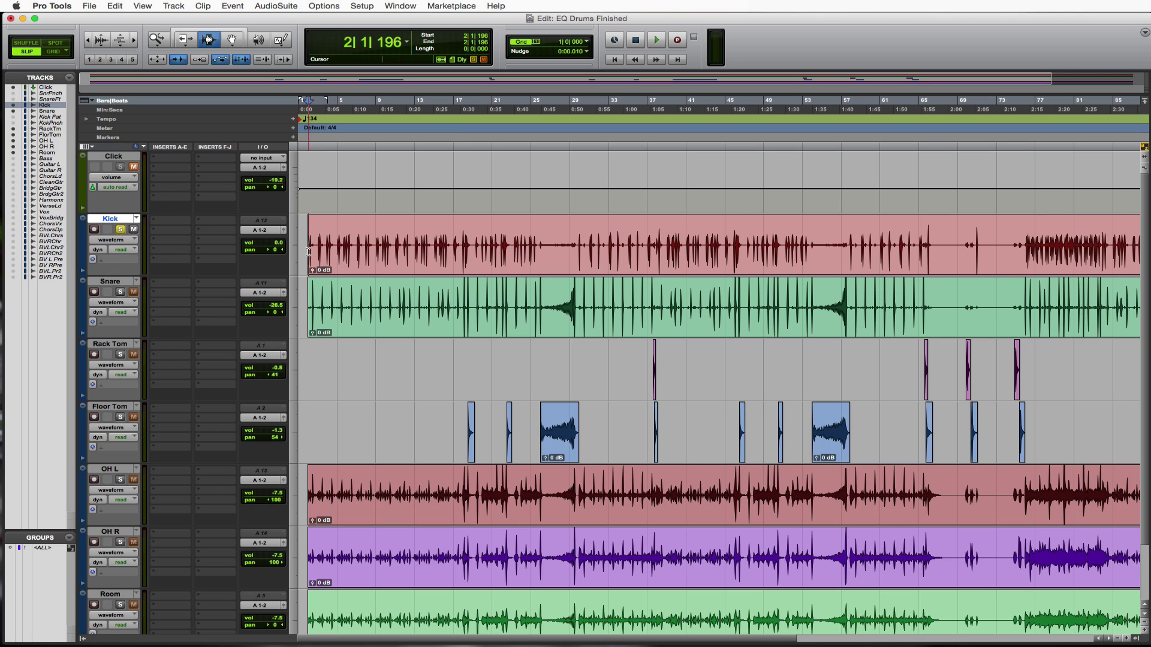
left_click(156, 224)
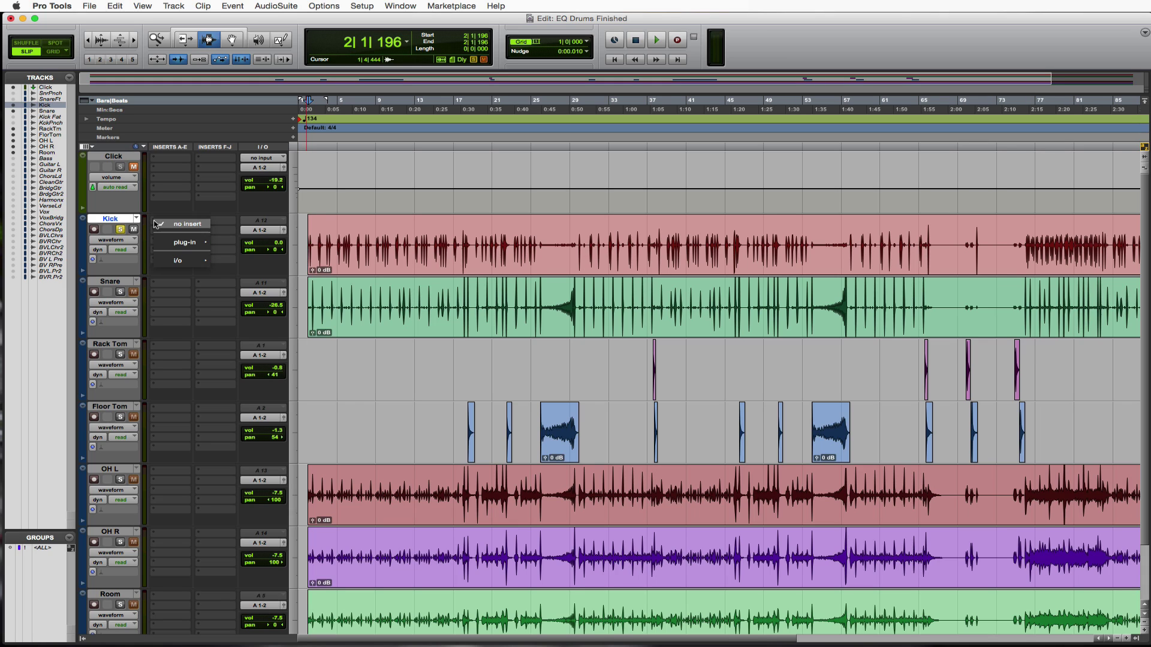
mouse_move(169, 242)
mouse_move(255, 245)
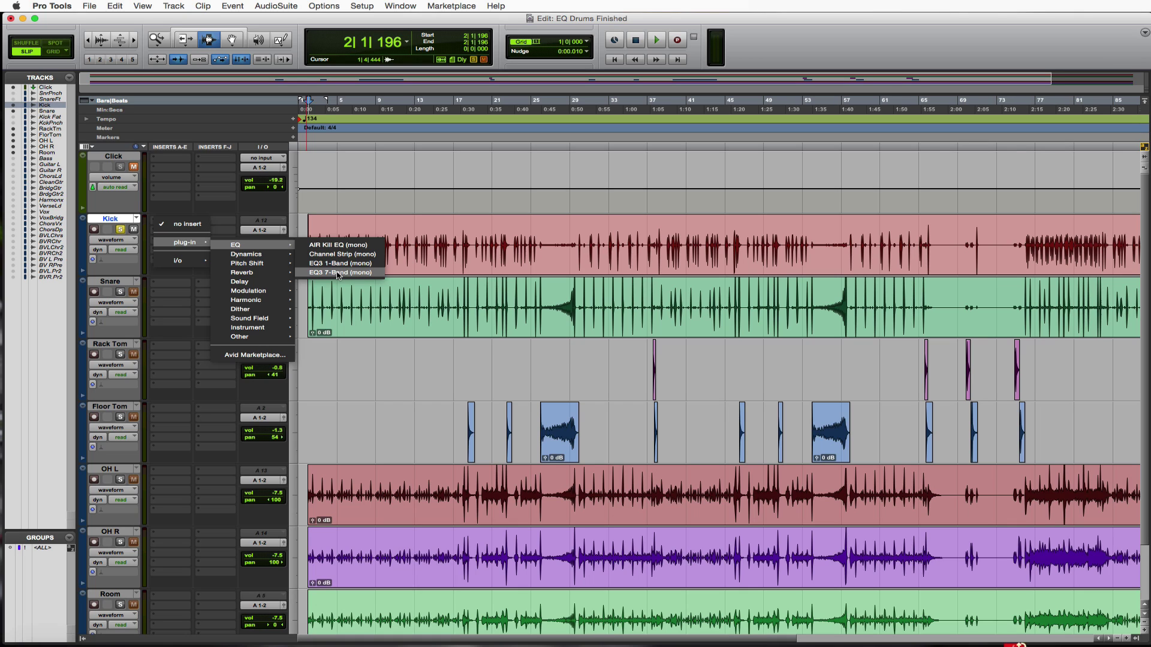
left_click(339, 273)
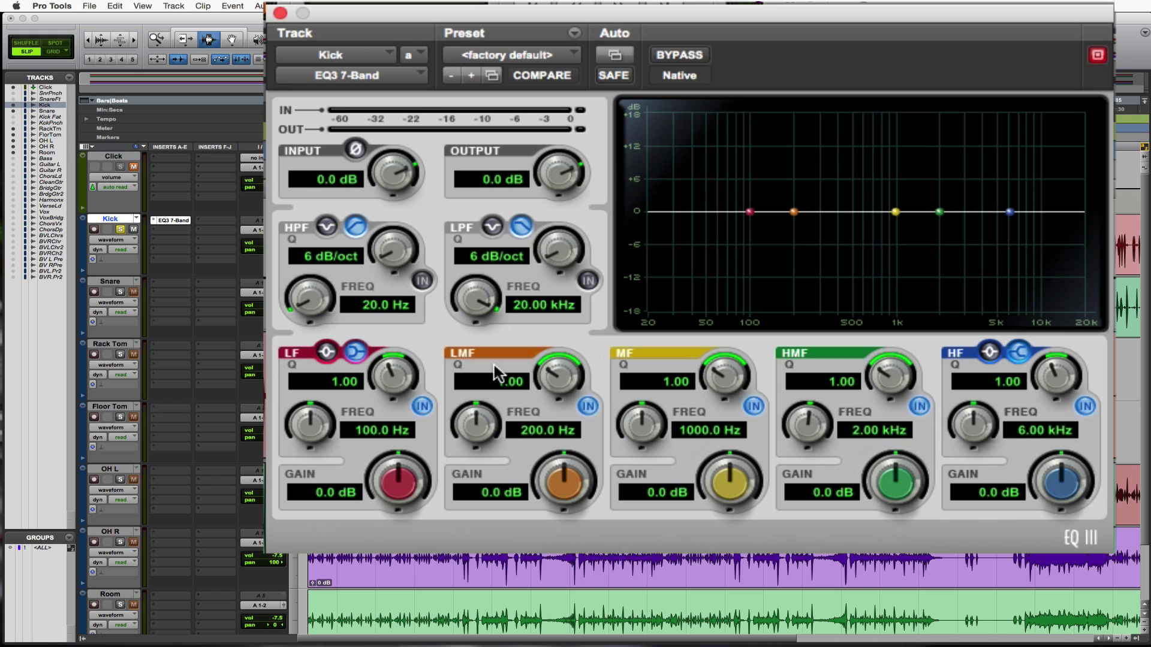
- Give the LMF band a Q of 10.00 and an 18.0 dB boost, auditioning the kick with the gain reset to flat in between
left_click_drag(558, 379, 580, 251)
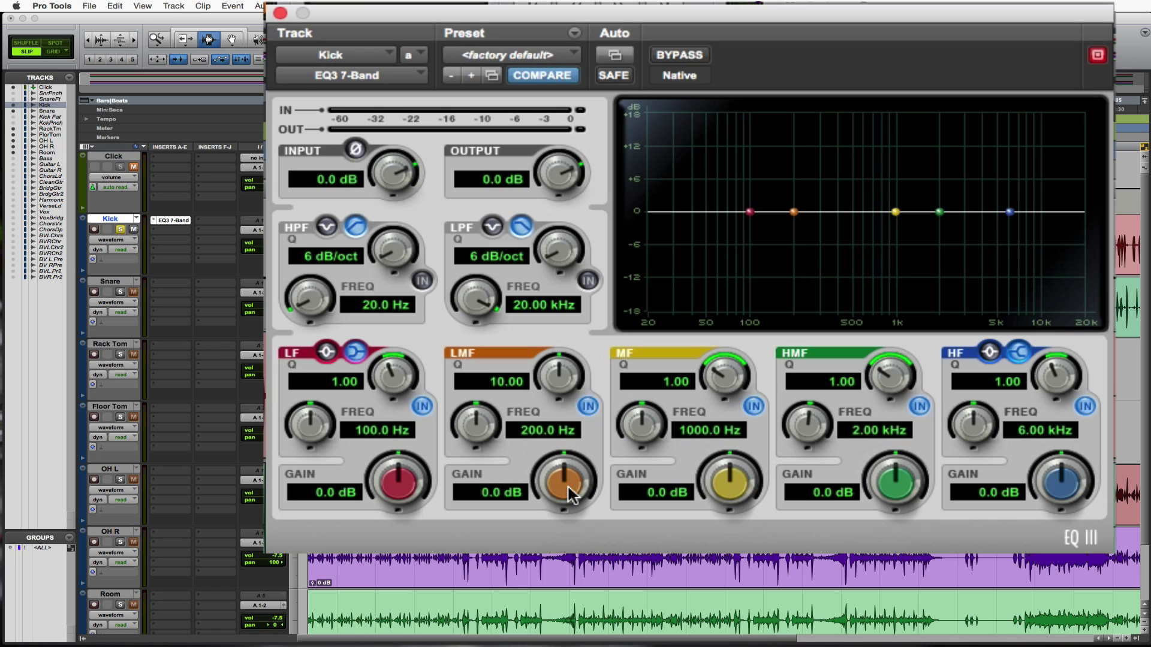
left_click_drag(569, 495, 588, 372)
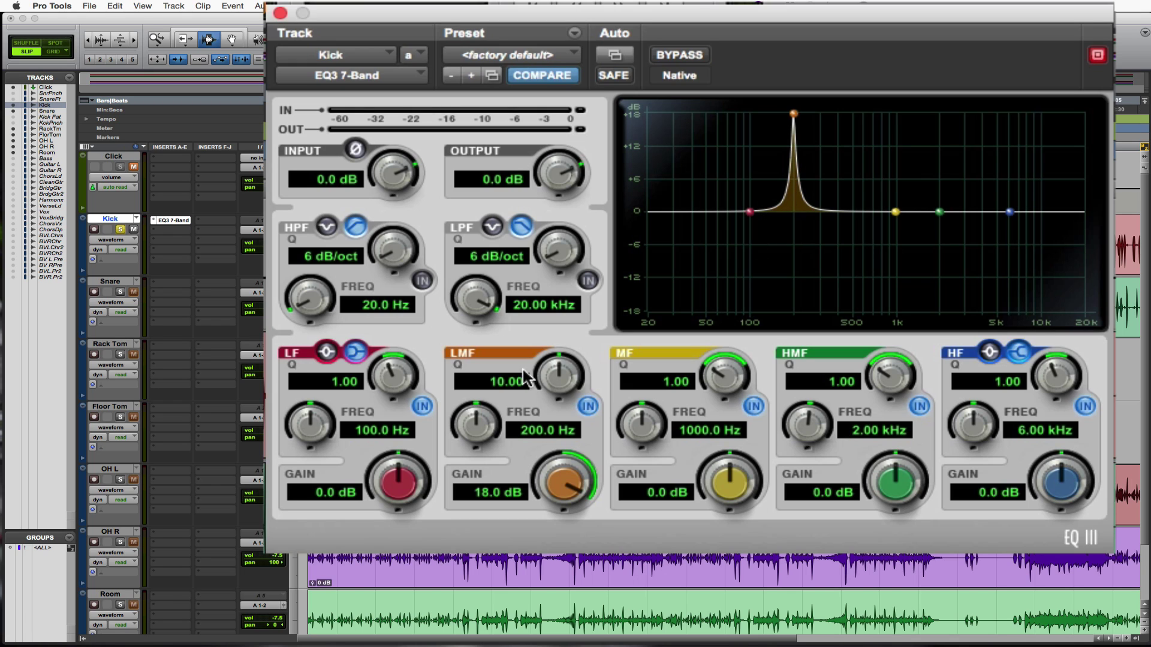
left_click_drag(555, 388, 559, 337)
left_click(567, 490, "alt")
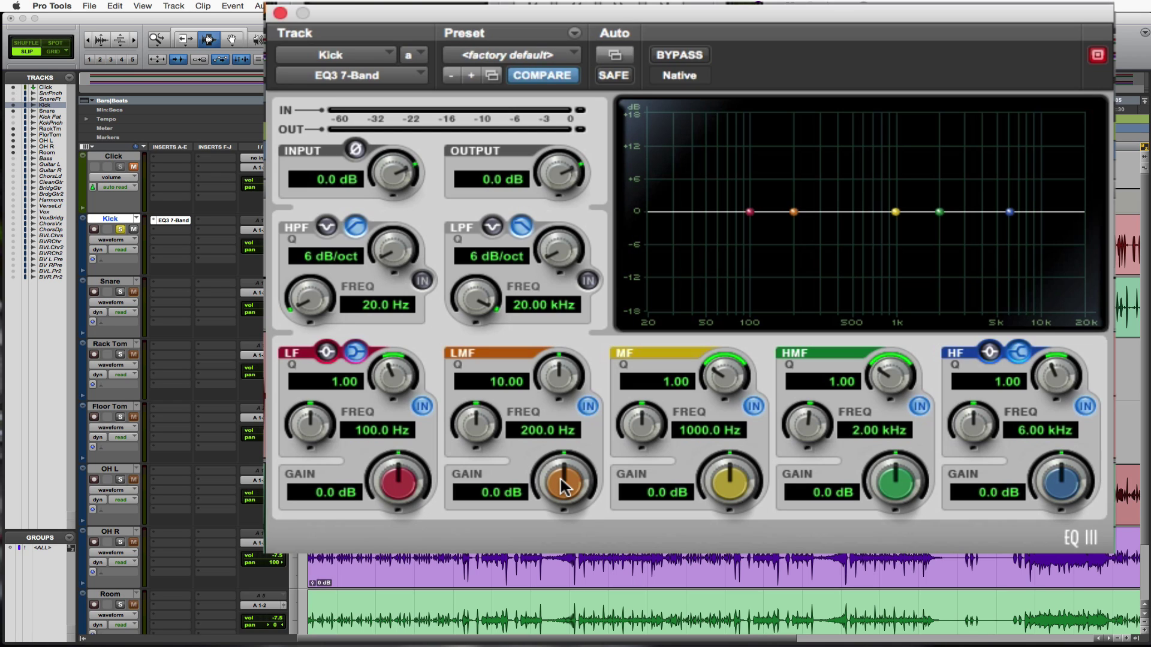
key("space")
left_click_drag(557, 485, 585, 331)
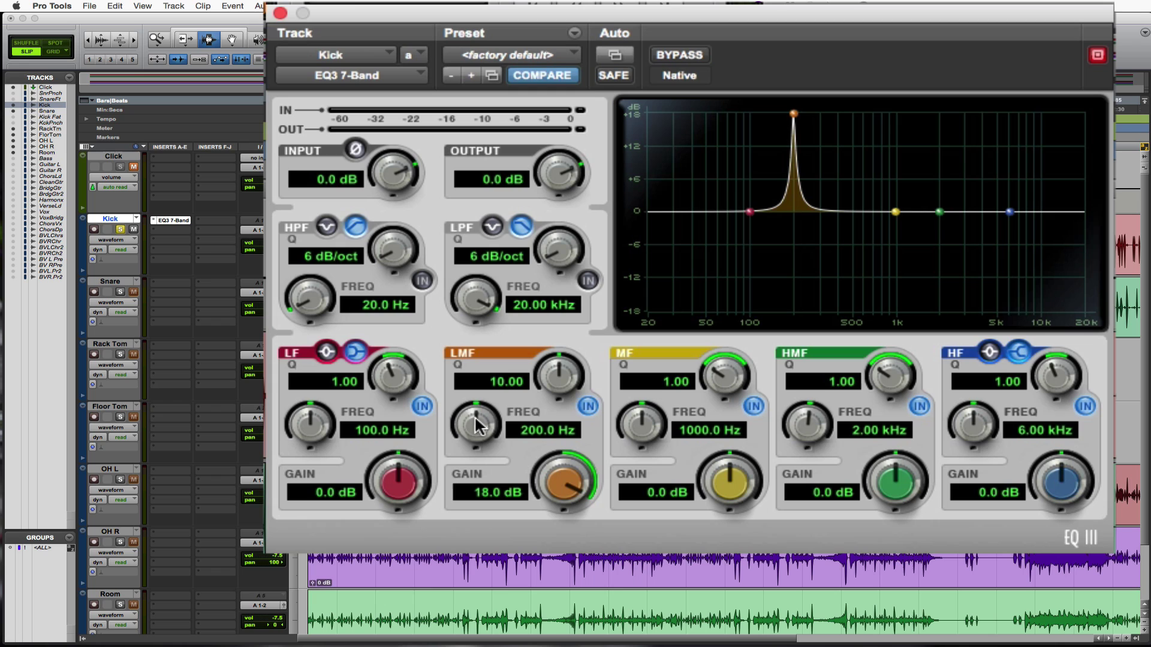
- Lower the LMF frequency to 46.6 Hz, play the kick, and sweep the boosted band up to 102.6 Hz
left_click_drag(477, 426, 488, 566)
left_click_drag(693, 114, 702, 114)
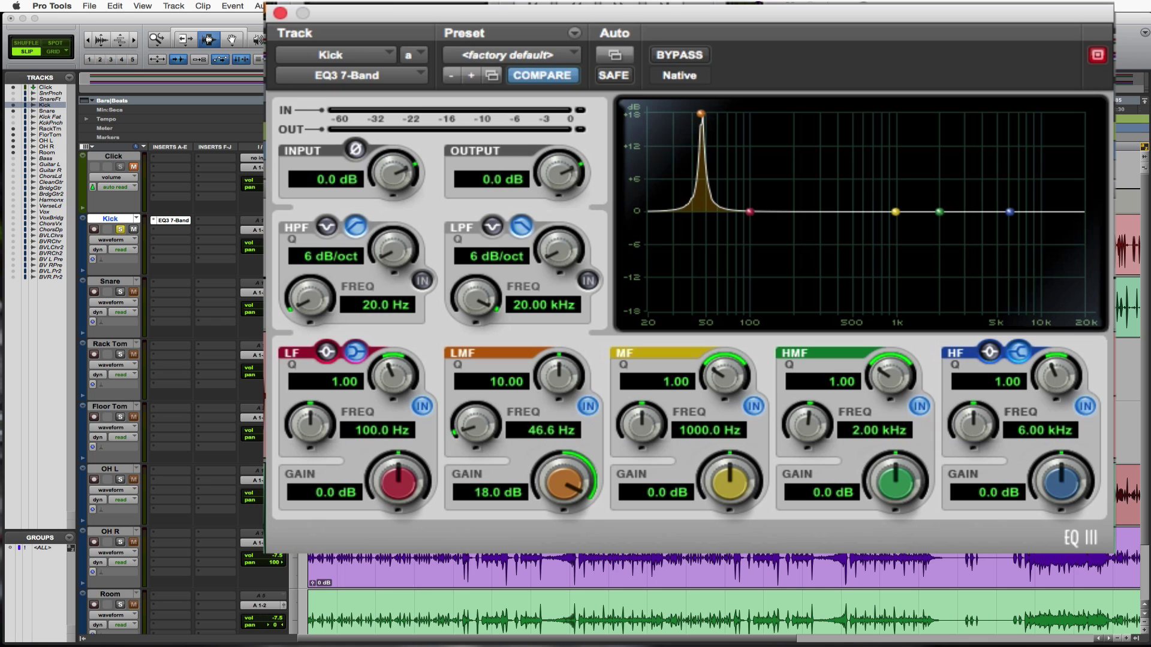
key("space")
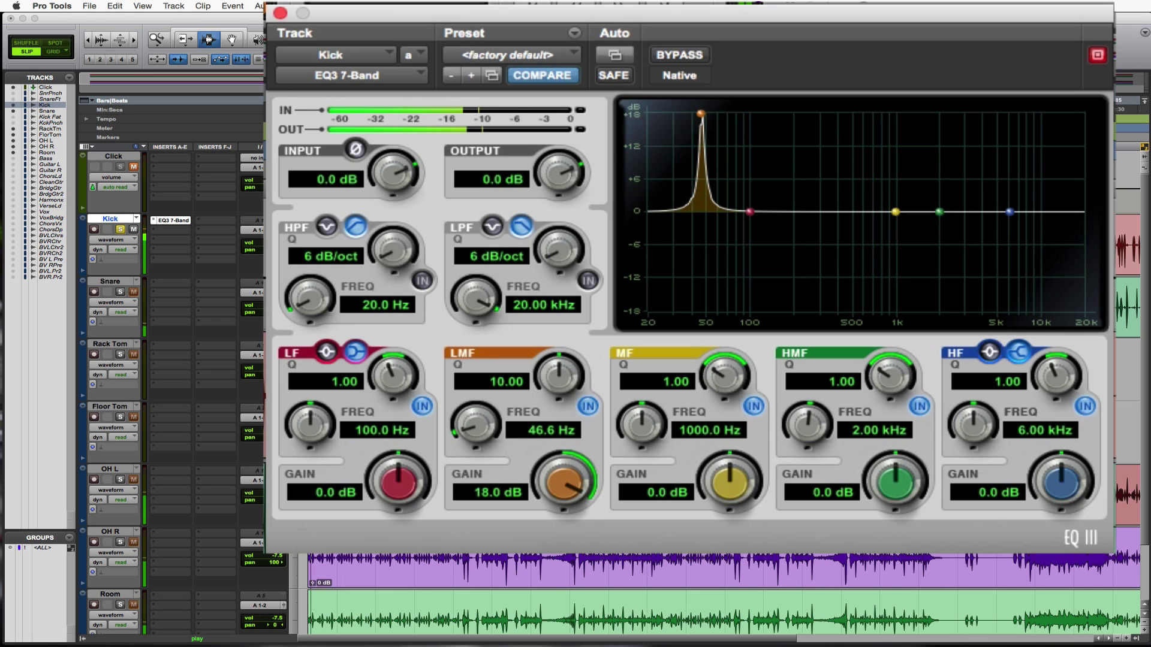
left_click_drag(467, 424, 477, 349)
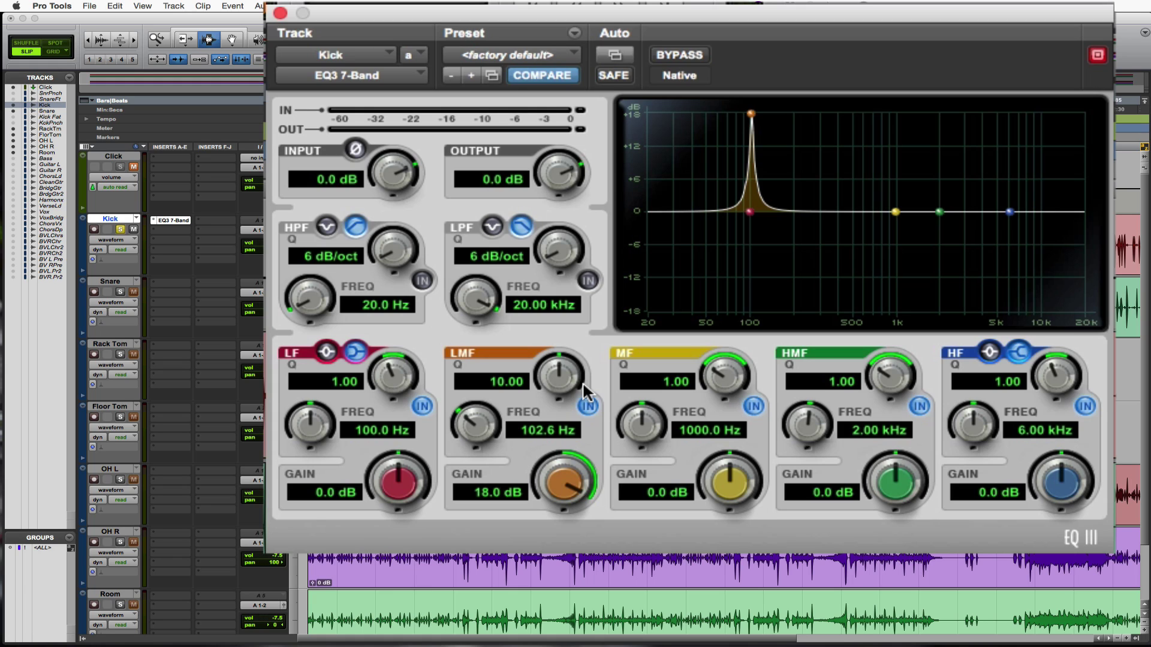
- Audition the kick while widening the LMF band to a Q of 9.12, and cut its gain to -4.7 dB
key("space")
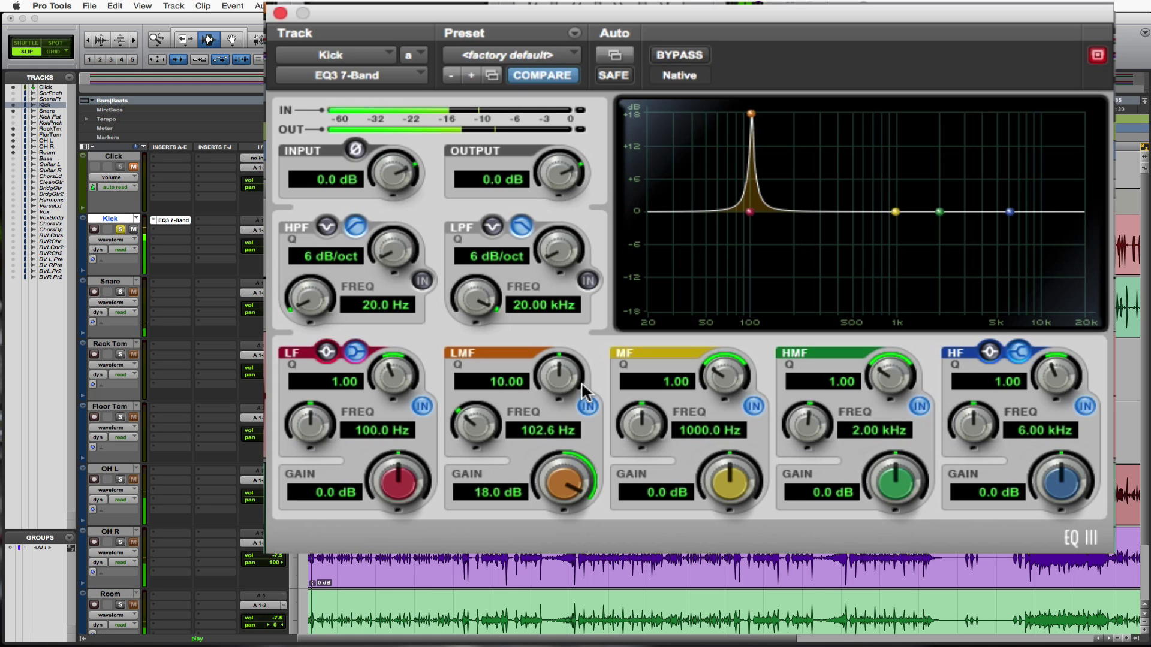
left_click_drag(563, 372, 562, 410)
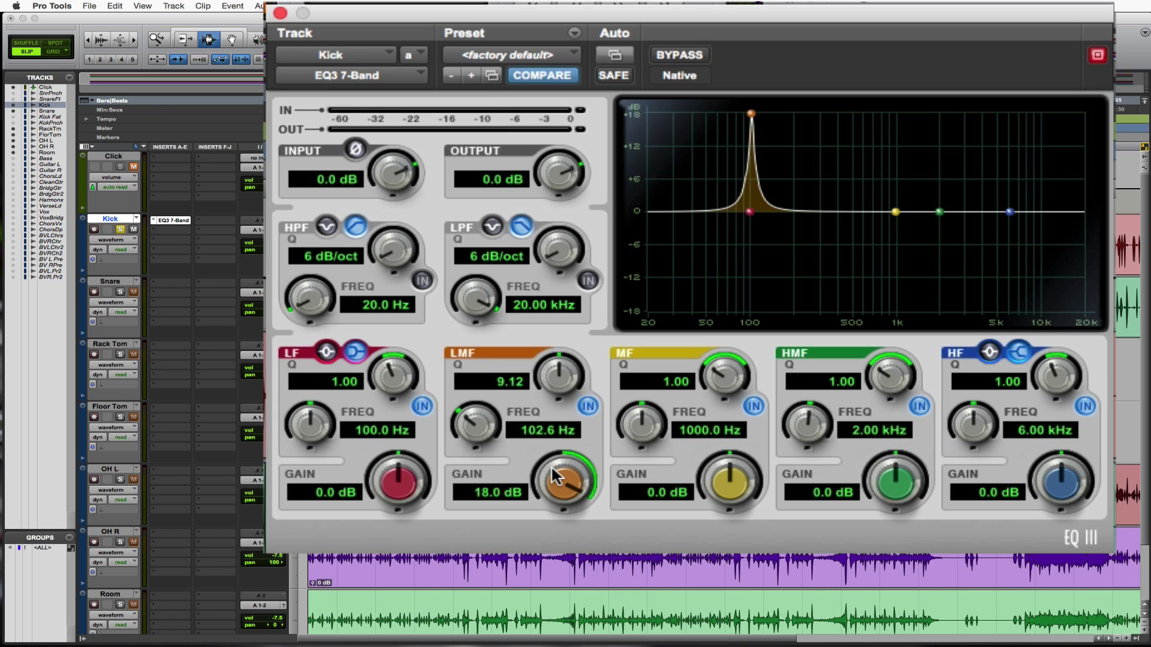
left_click_drag(552, 465, 556, 607)
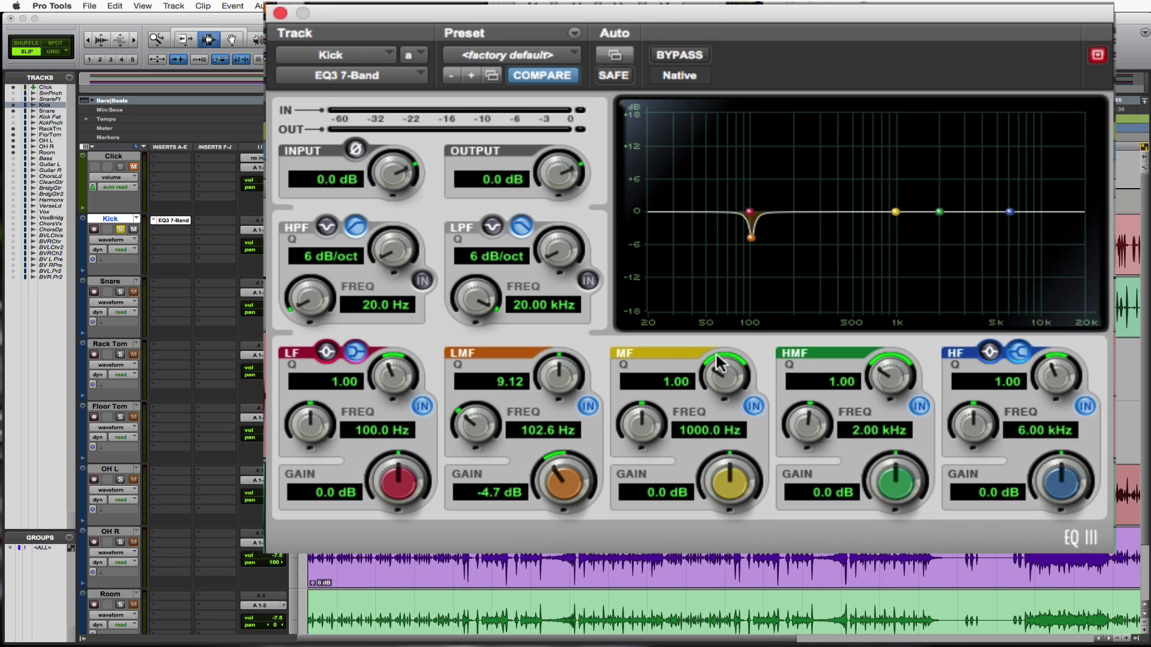
- Boost the MF band by 18.0 dB with a Q of 10.00 and sweep its frequency during playback to 126.3 Hz
left_click_drag(725, 380, 732, 269)
left_click_drag(735, 476, 739, 303)
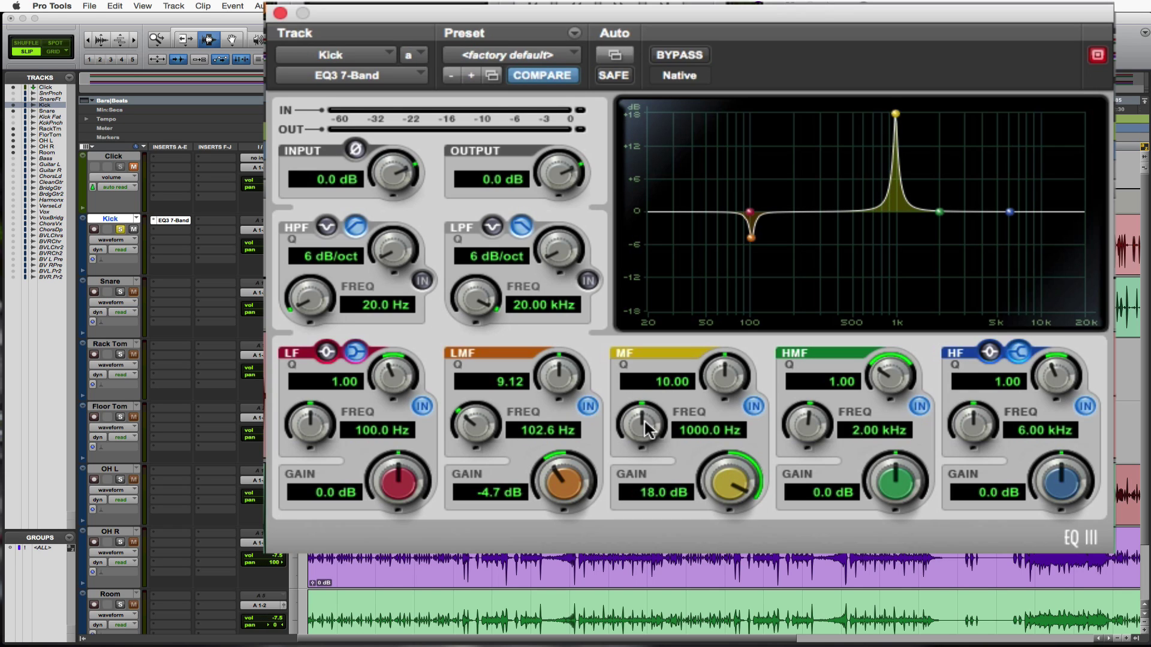
key("space")
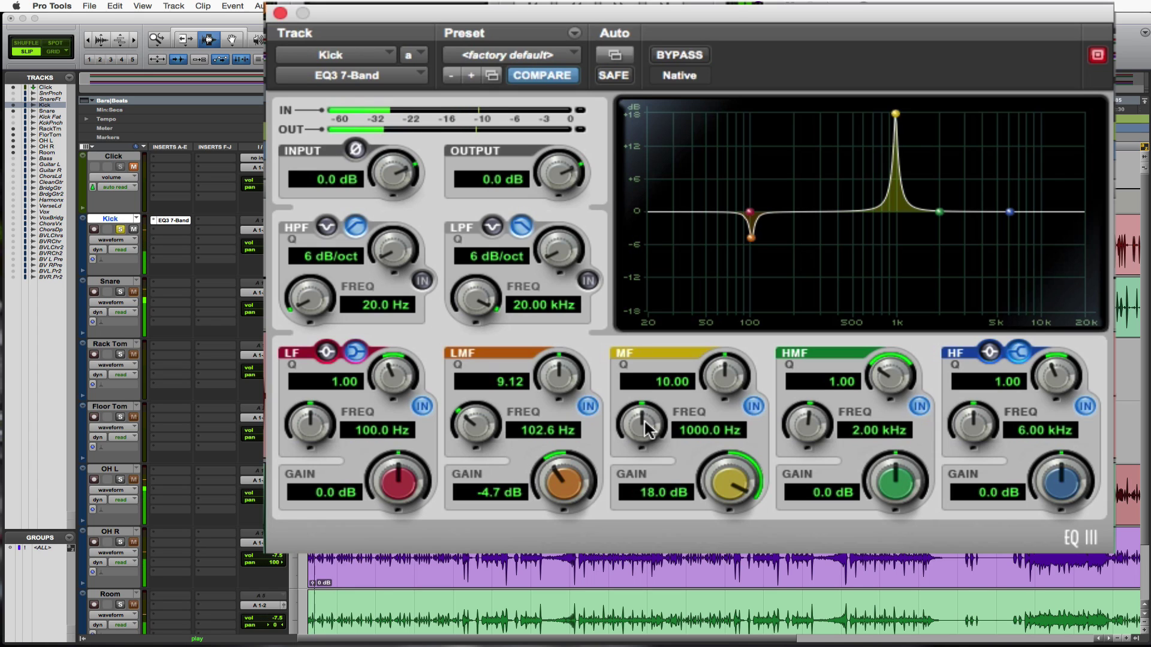
left_click_drag(647, 427, 637, 458)
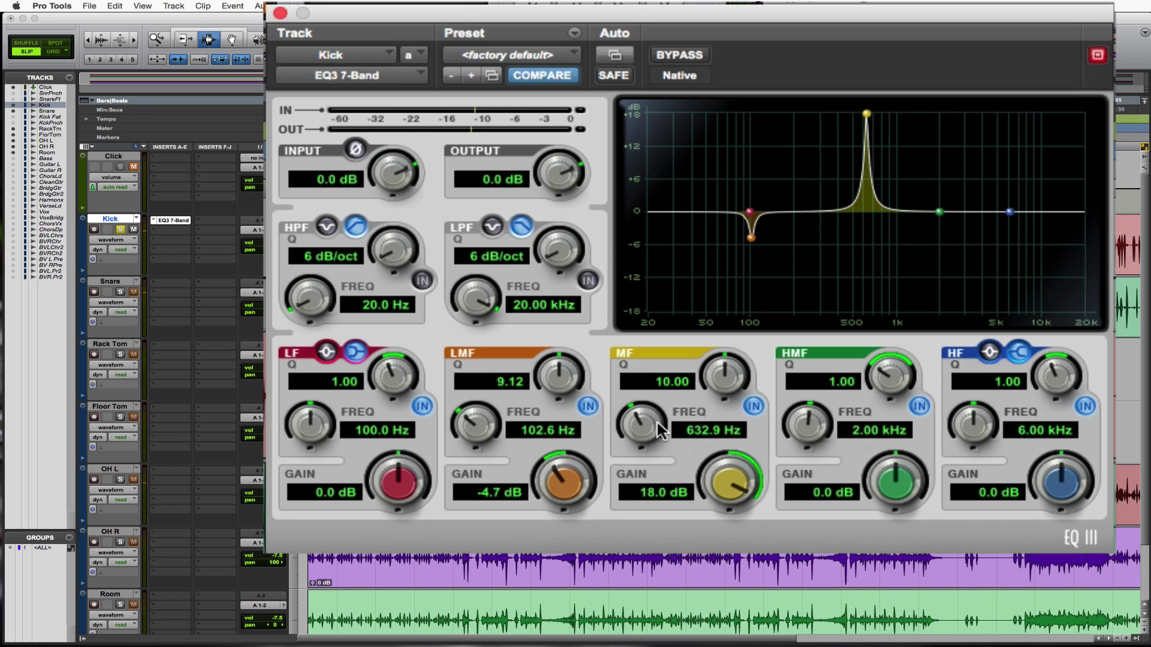
key("space")
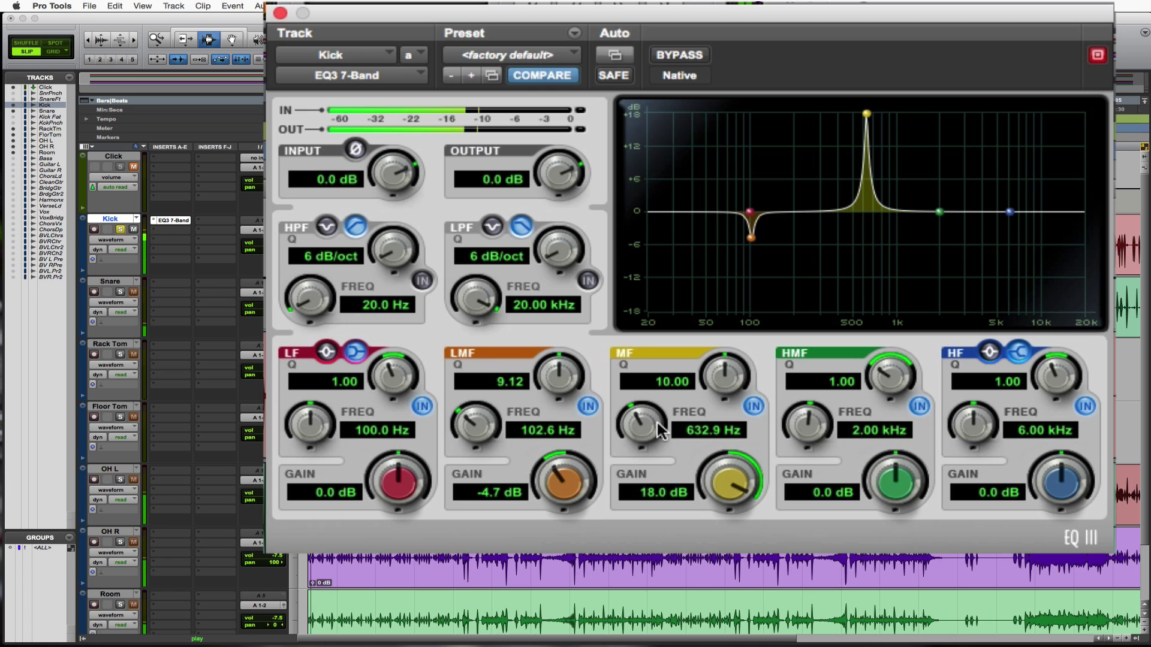
left_click_drag(650, 429, 628, 545)
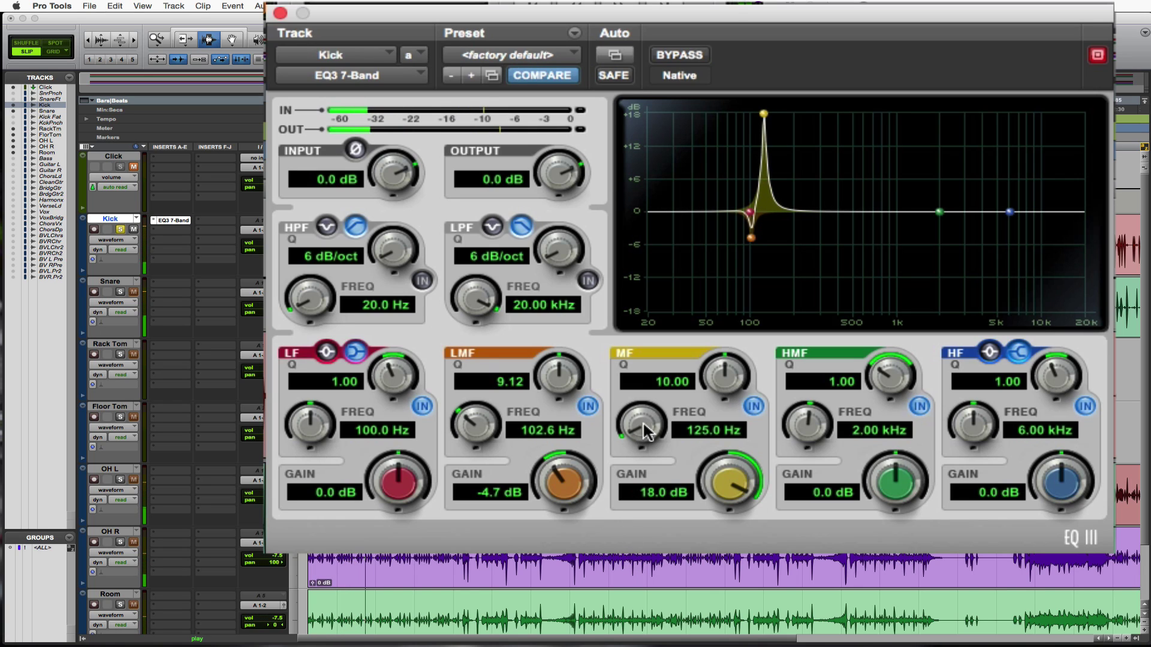
left_click_drag(647, 418, 647, 417)
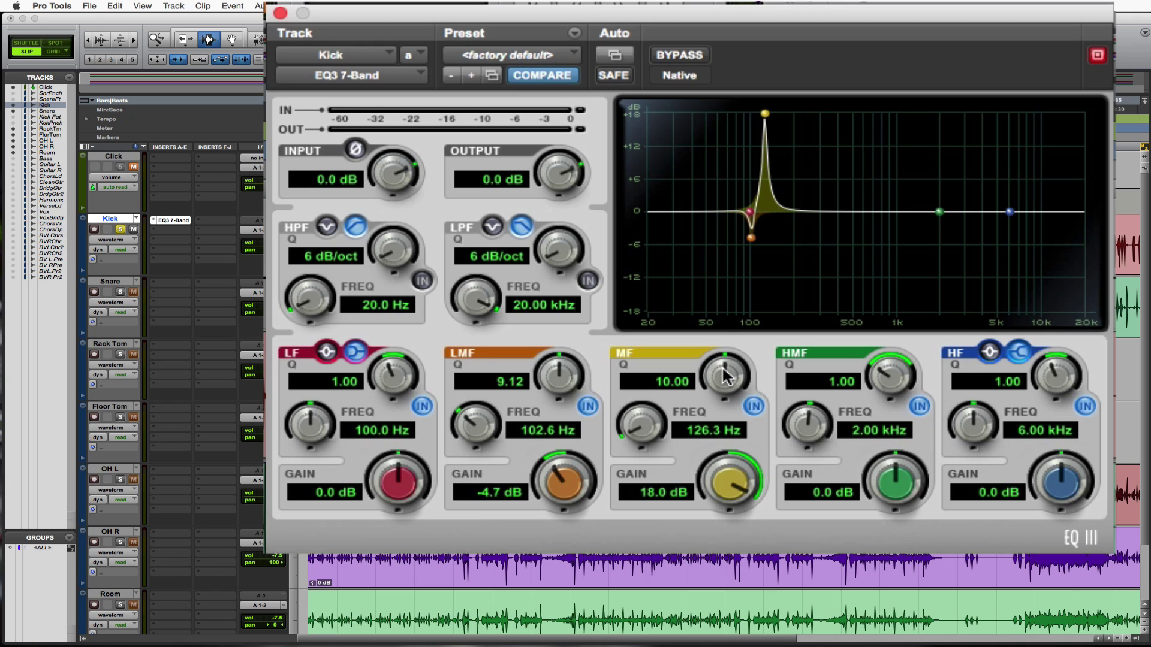
- Keep the MF band's Q at 10.00 and cut its gain to -4.1 dB
mouse_move(724, 376)
left_mouse_down()
mouse_move(726, 395)
mouse_move(728, 366)
left_mouse_up()
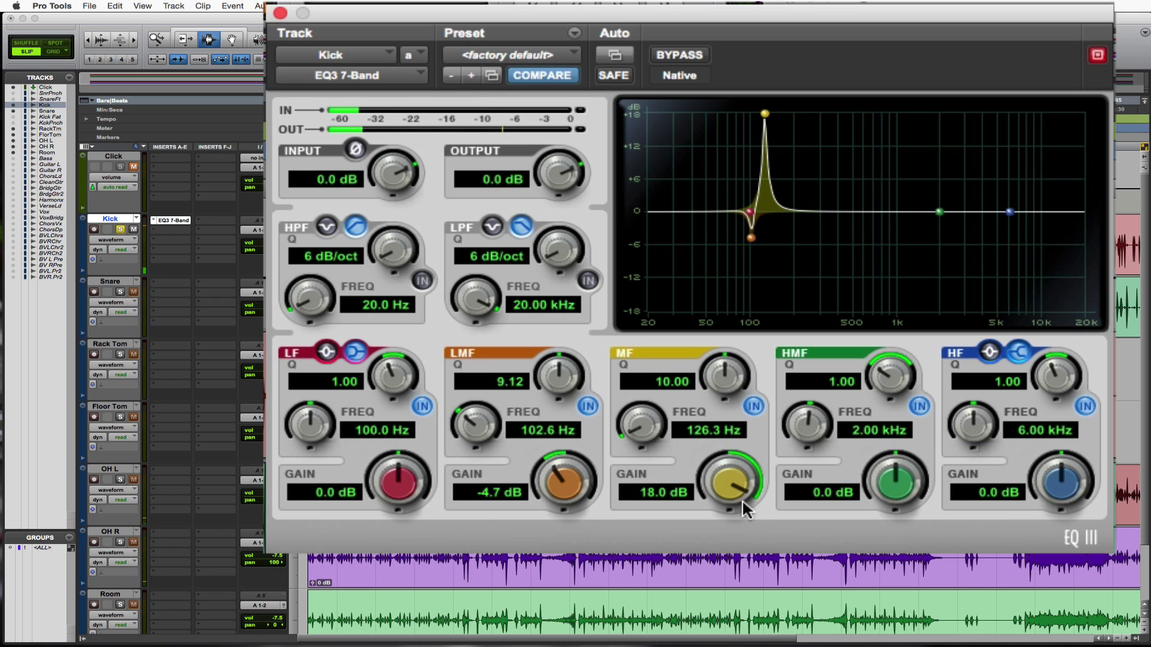
left_click_drag(729, 481, 710, 611)
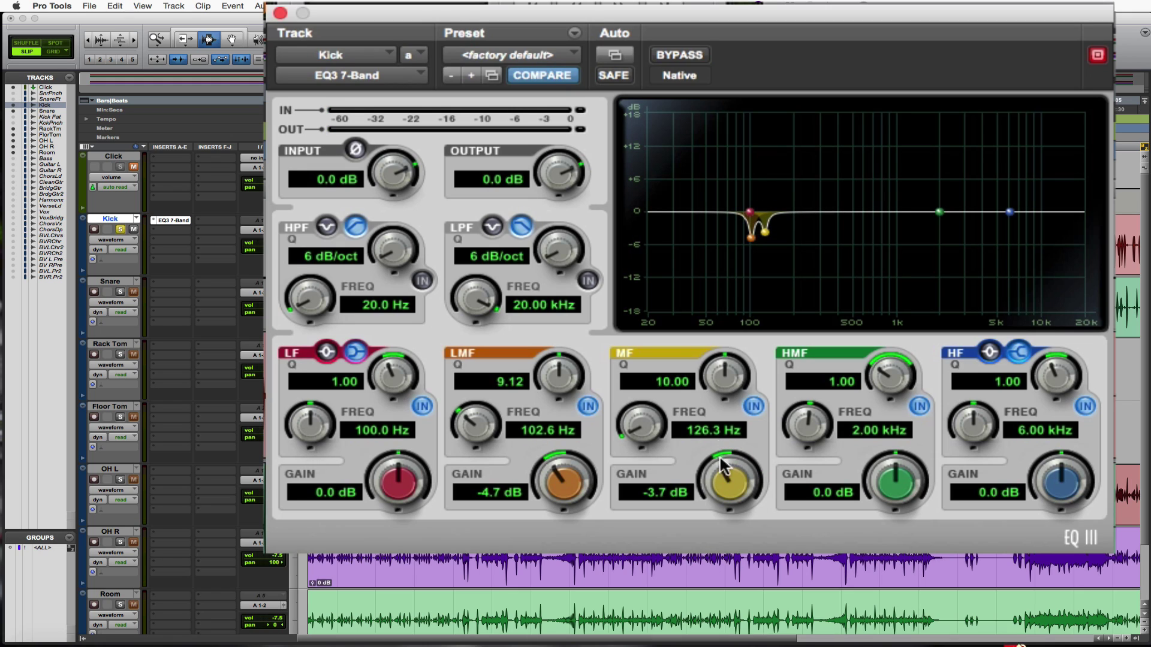
left_click_drag(732, 477, 729, 487)
- Boost the HMF band by 18.0 dB with a Q of 10.00 and sweep its frequency down to 860.2 Hz
left_click_drag(881, 377, 917, 211)
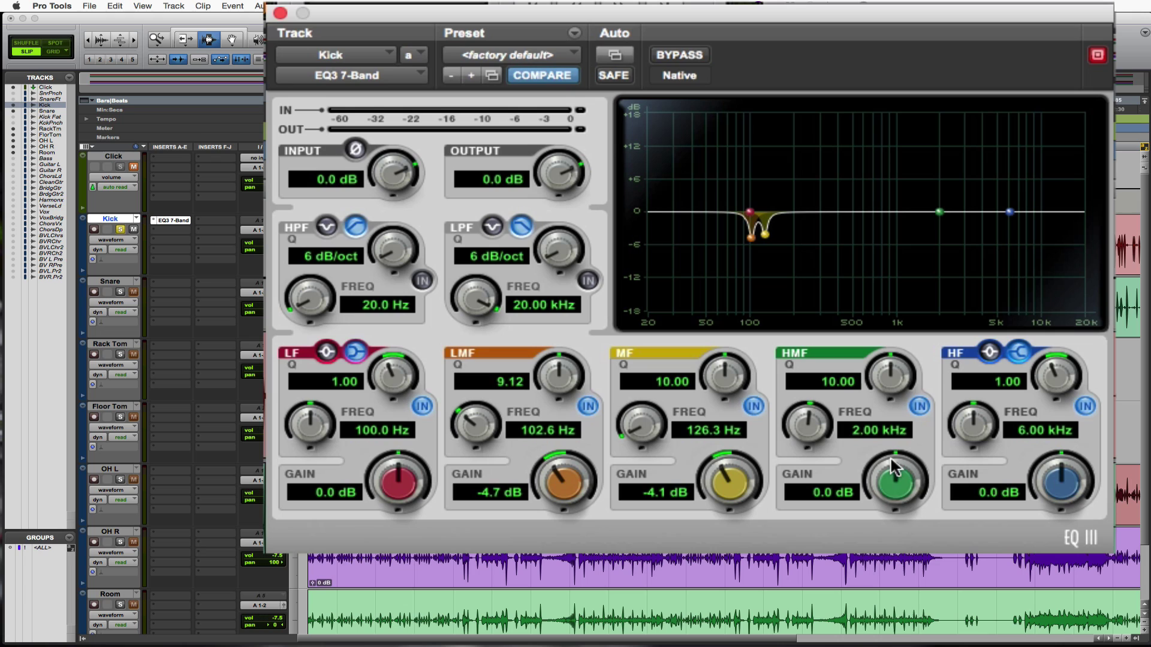
left_click_drag(903, 483, 903, 217)
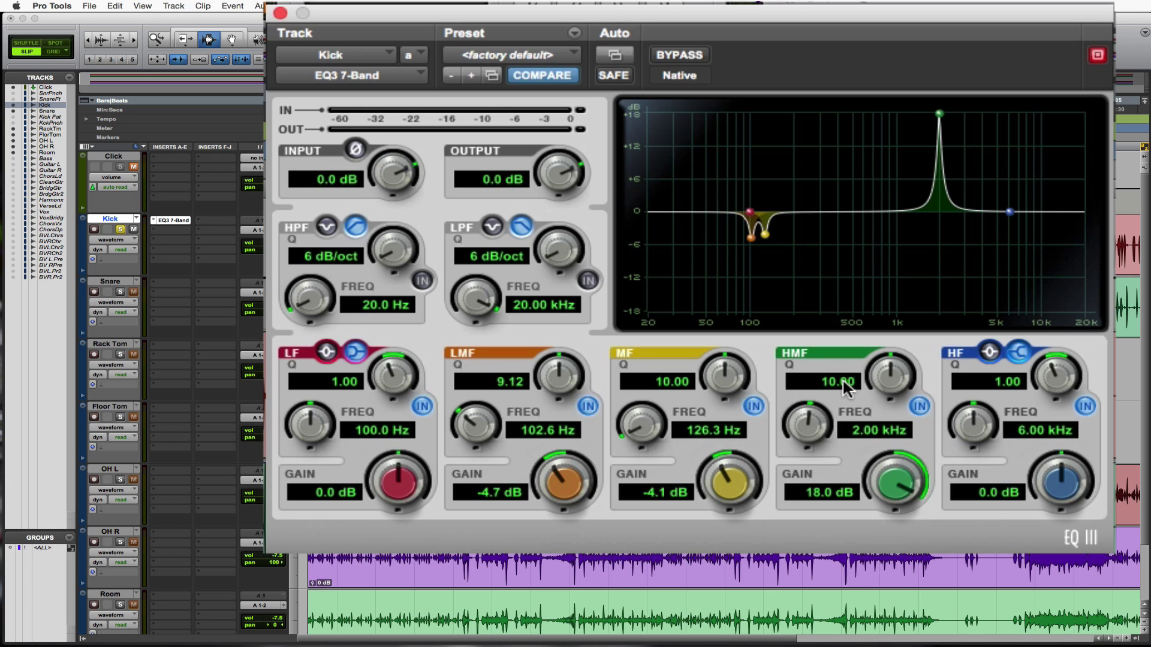
left_click_drag(807, 423, 803, 514)
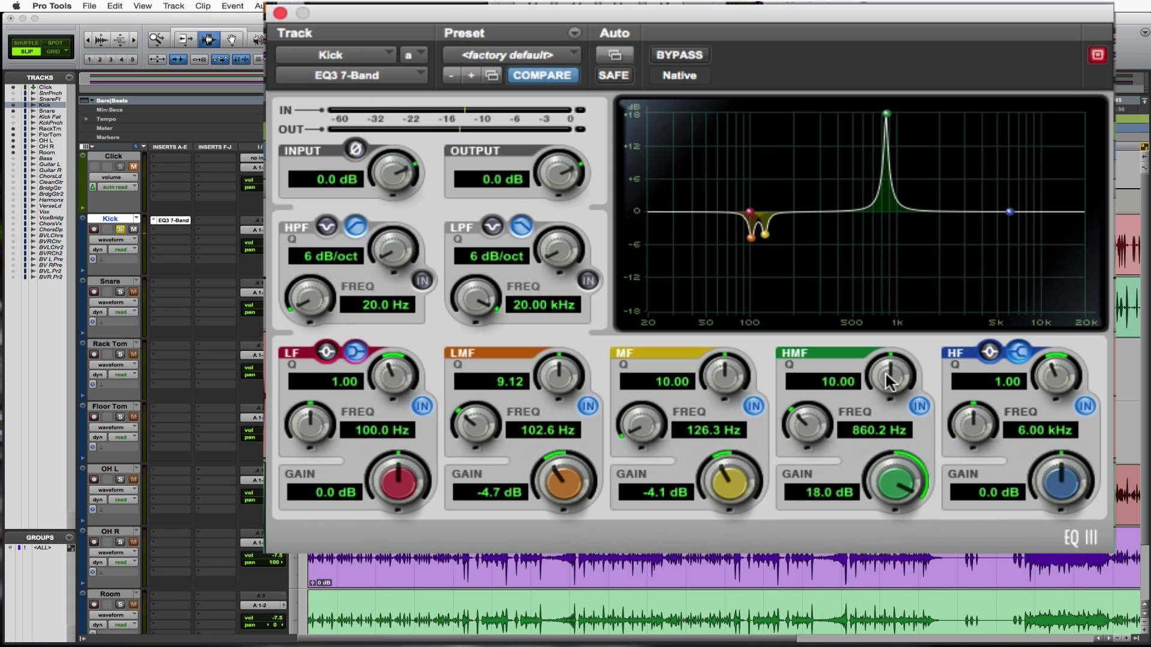
- Set the HMF band's Q to 7.59, cut its gain to -5.9 dB, and audition the kick
left_click_drag(890, 381, 887, 413)
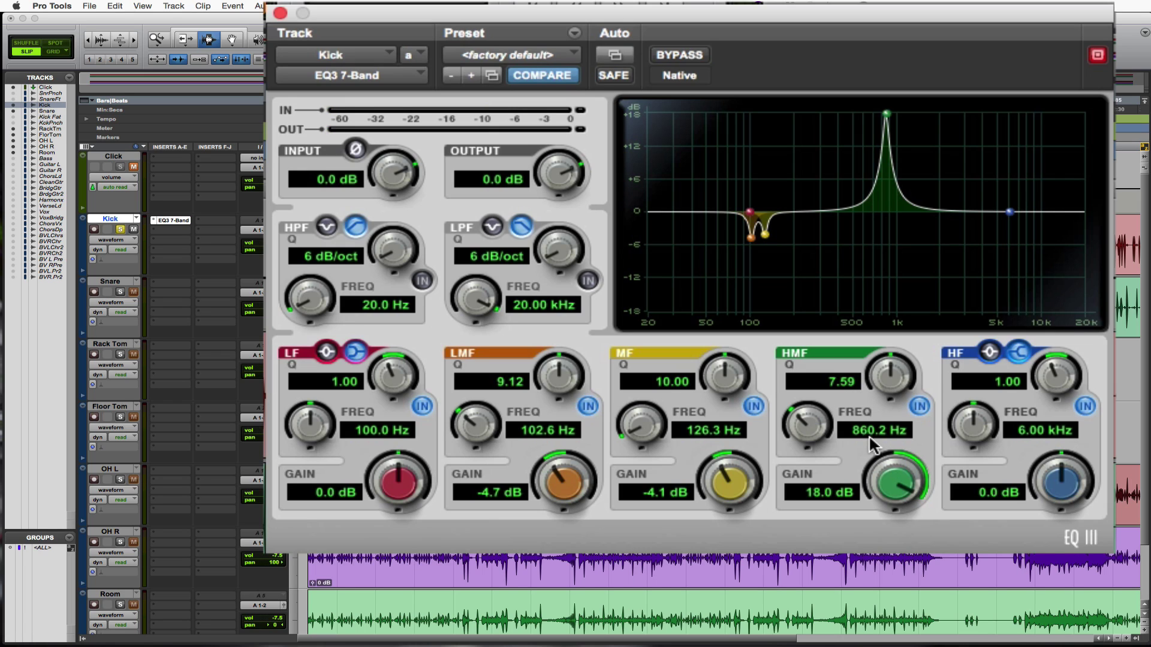
left_click_drag(905, 480, 900, 597)
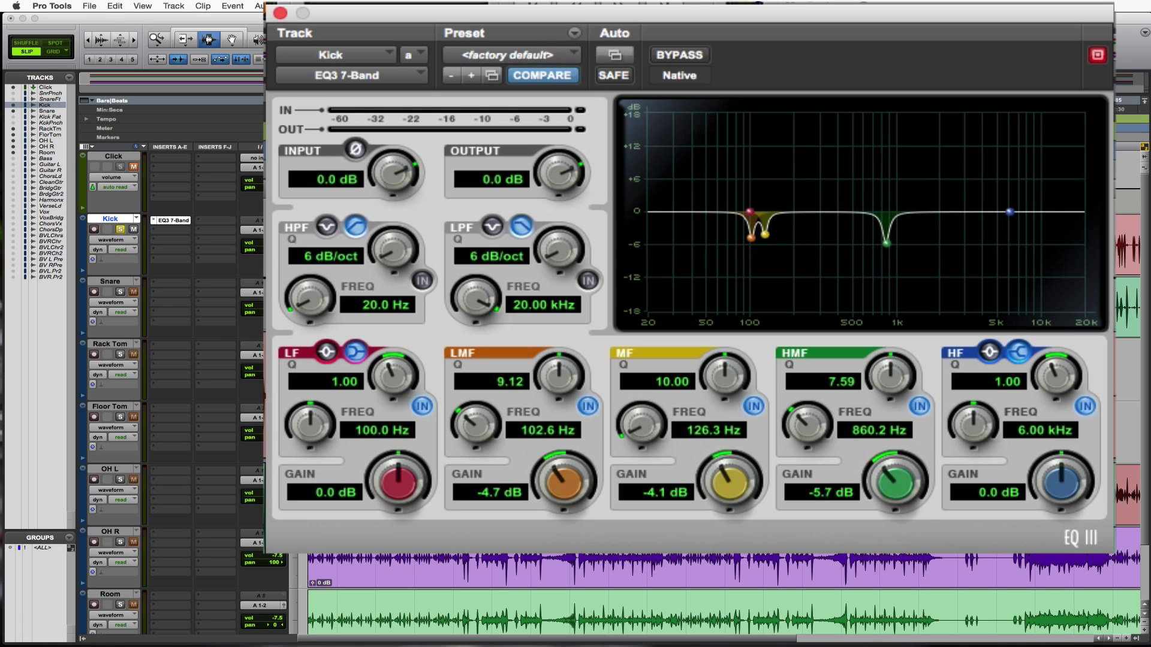
key("space")
- Switch the HF band from shelf to peak and set its Q to 10.00 and gain to 18.0 dB
left_click_drag(1049, 481, 1045, 390)
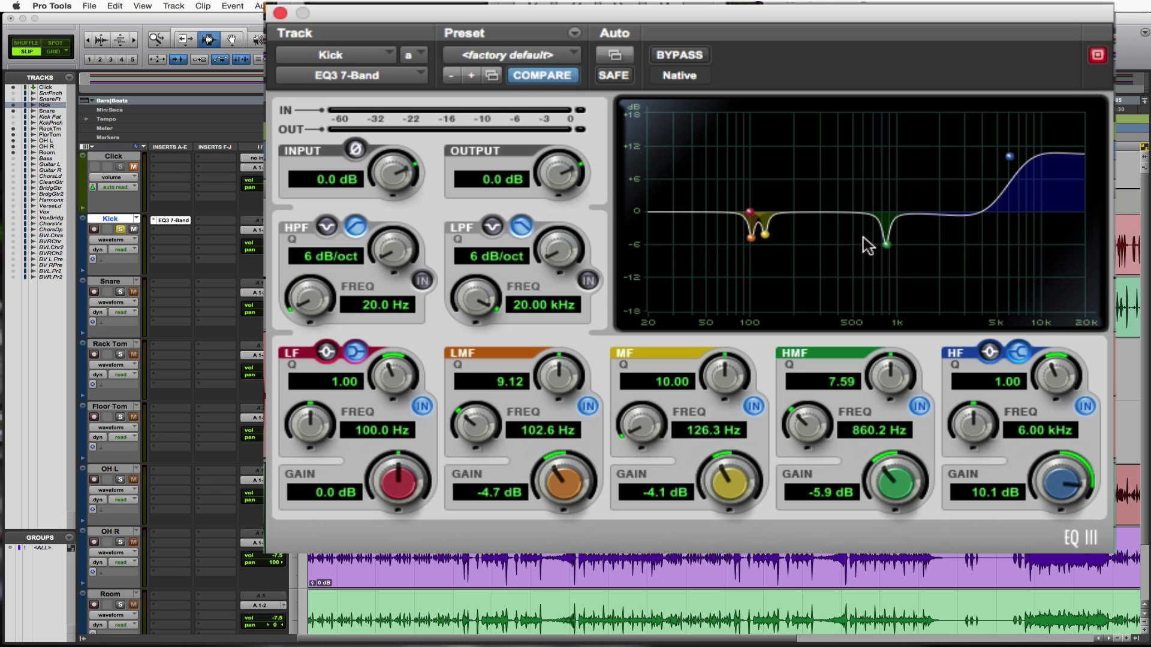
left_click(988, 355)
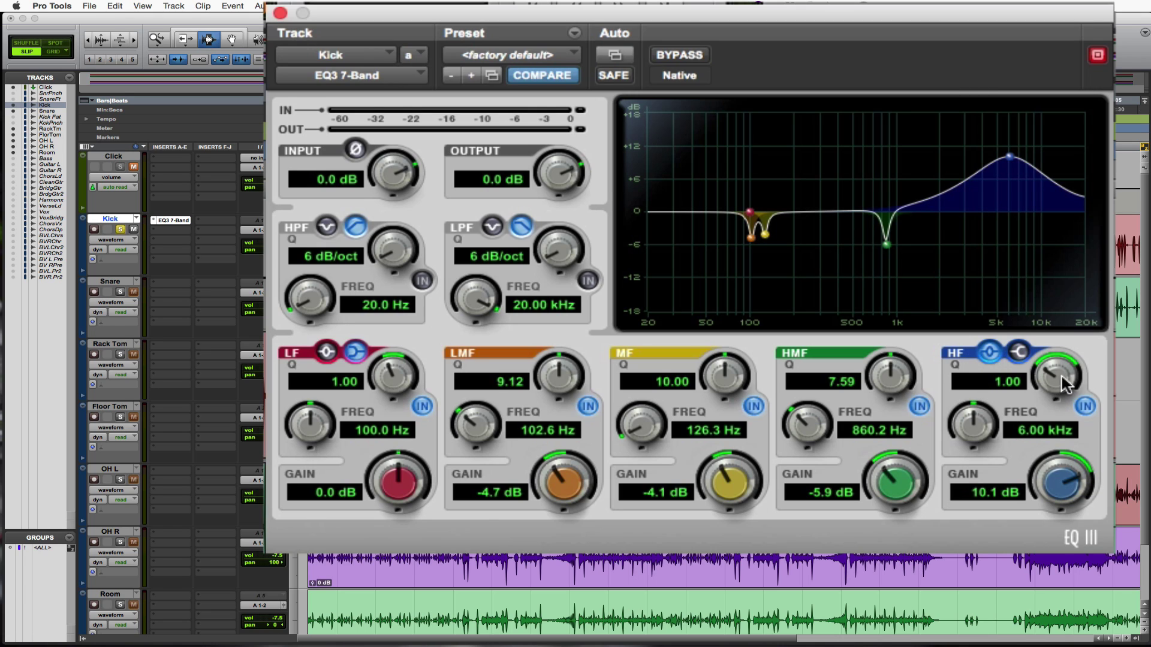
left_click_drag(1066, 384, 1109, 213)
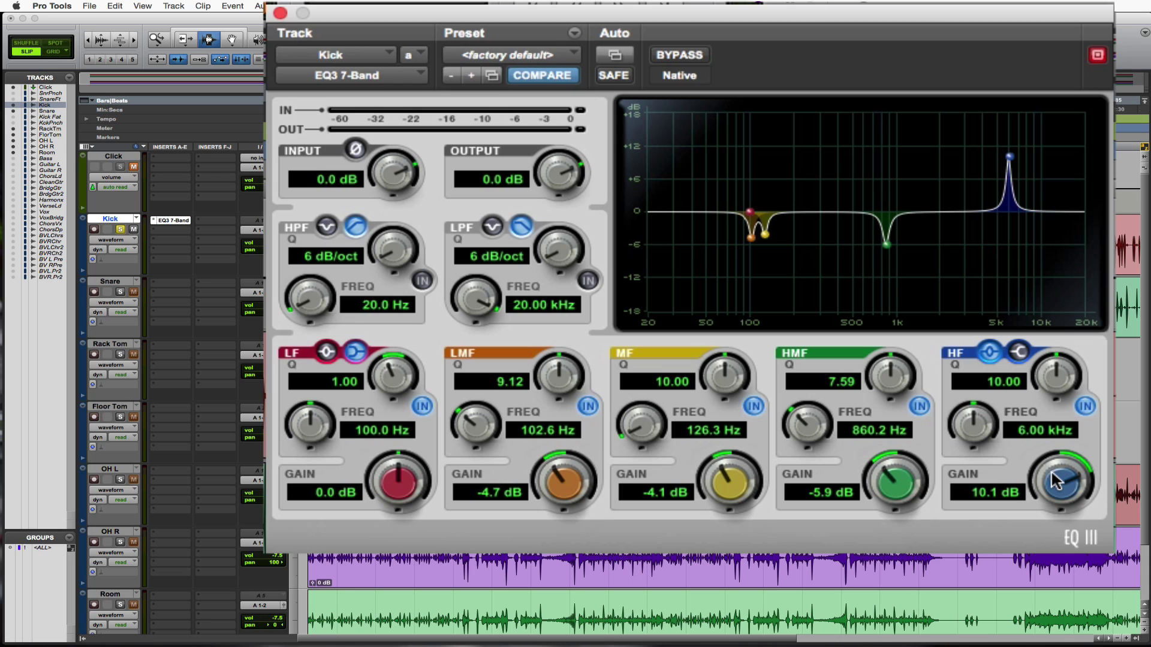
left_click_drag(1051, 469, 1059, 375)
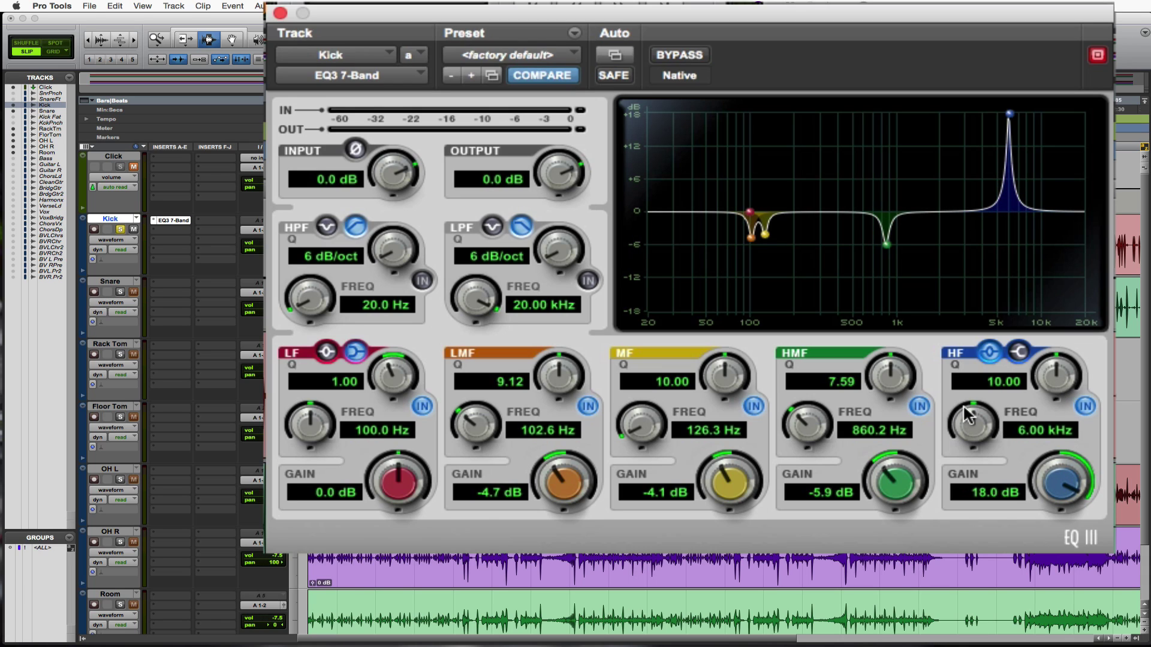
- Play the kick and sweep the boosted HF band's frequency down to 2.01 kHz
key("space")
left_click_drag(962, 404, 939, 560)
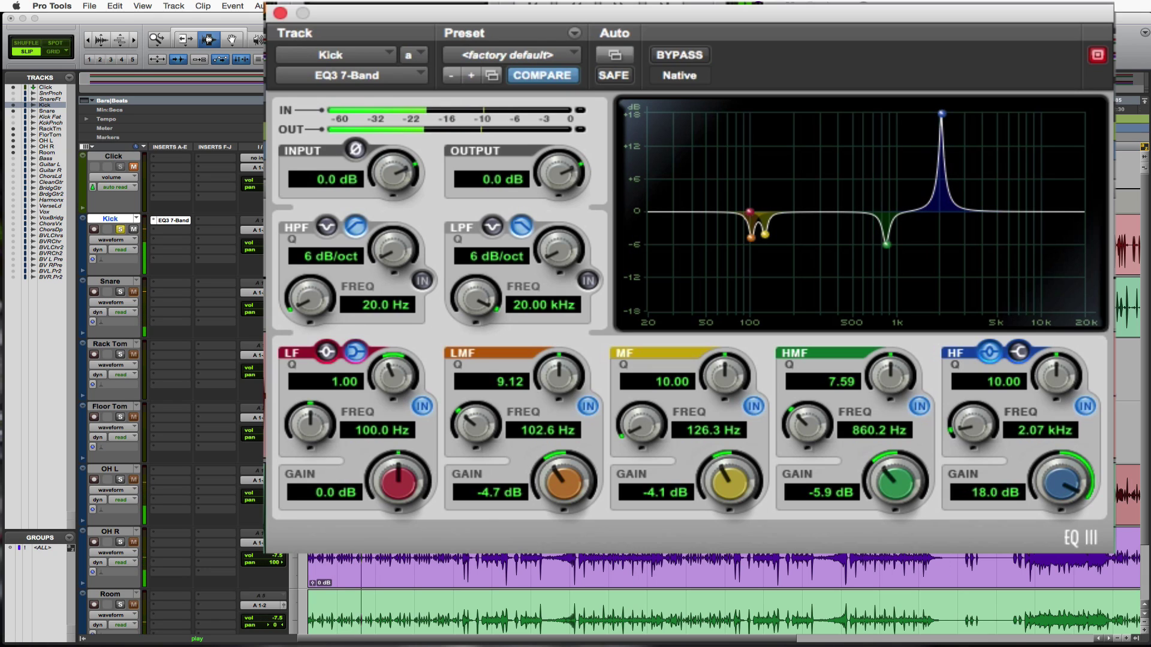
left_click_drag(974, 427, 973, 455)
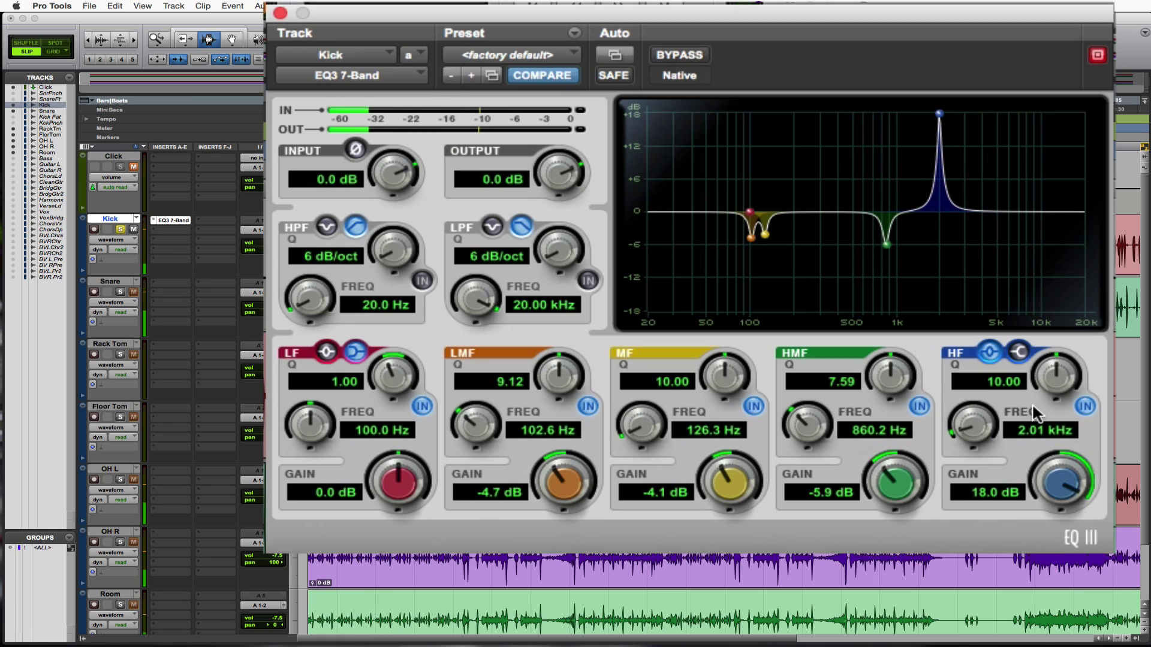
- Set the HF band's Q to 6.38, cut its gain to -7.9 dB, and audition the kick
left_click_drag(1065, 375, 1059, 401)
key("space")
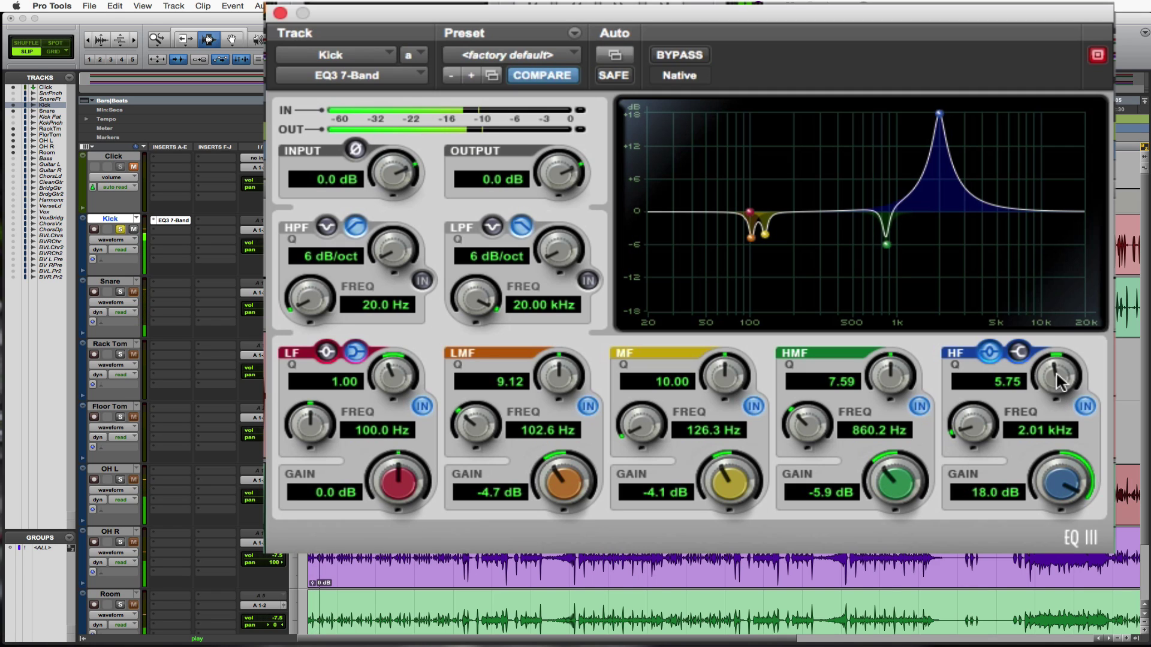
mouse_move(1052, 388)
left_mouse_down()
mouse_move(1052, 351)
mouse_move(1048, 390)
left_mouse_up()
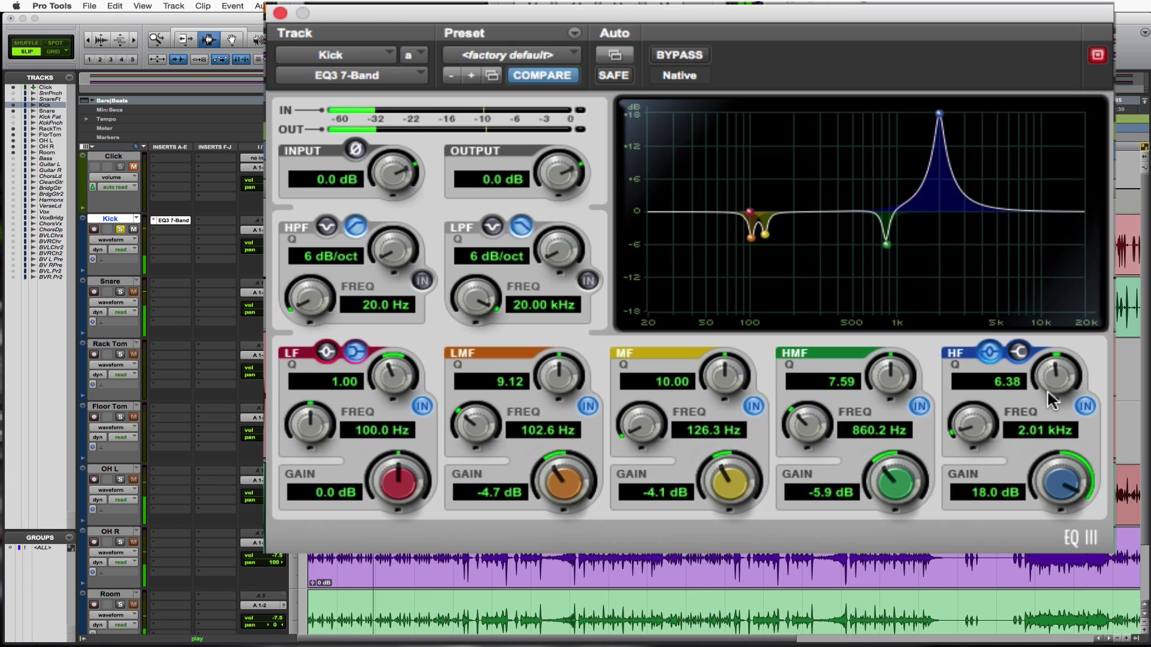
key("space")
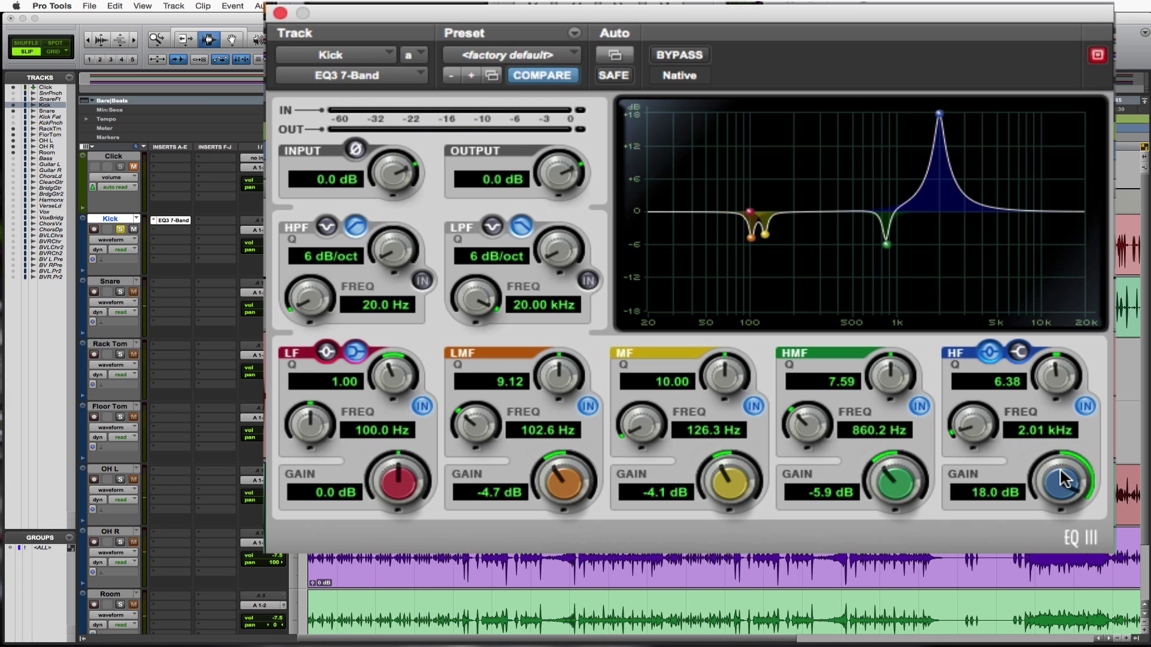
left_click_drag(1072, 480, 1059, 554)
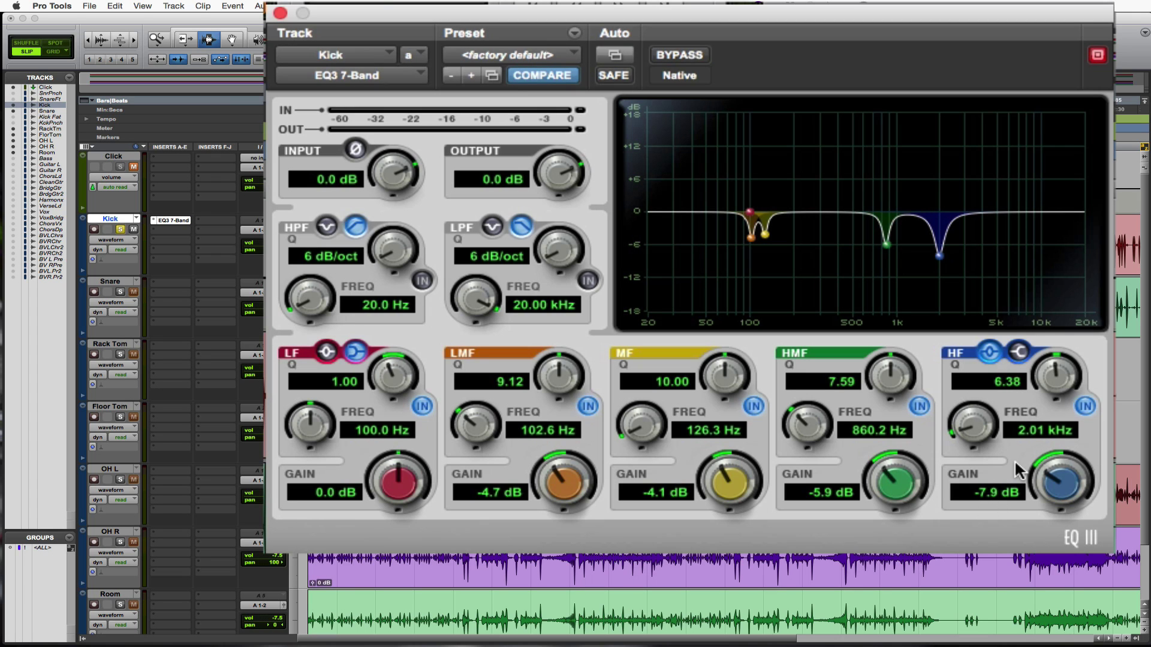
key("space")
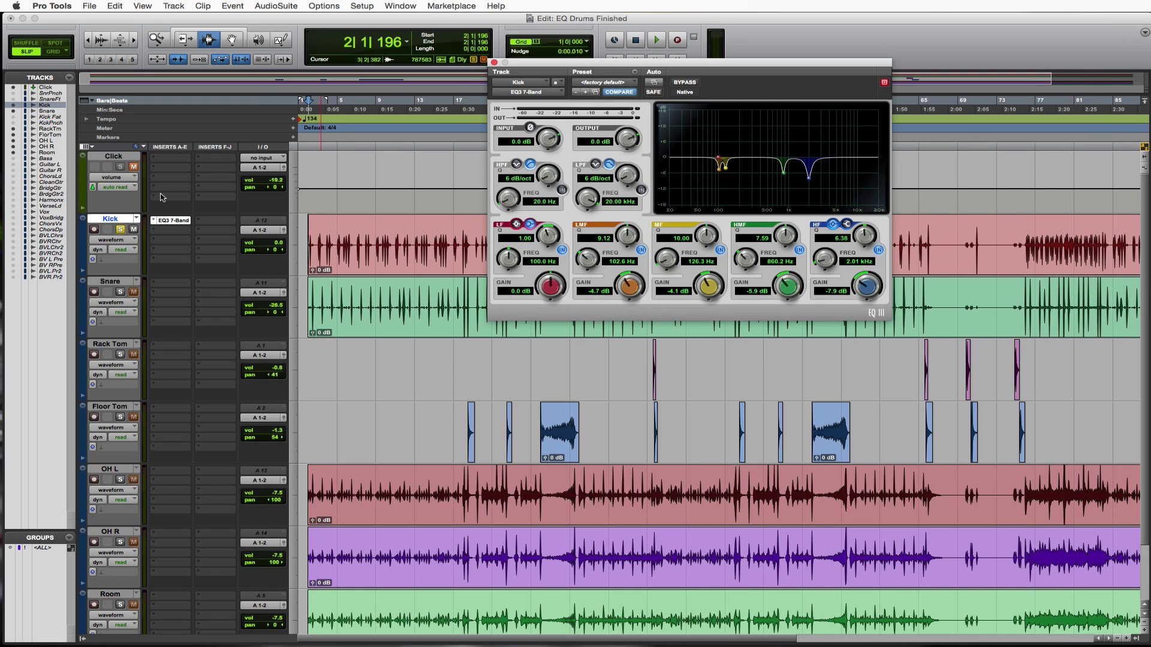
- Insert a second EQ3 7-Band (mono) on the Kick track below the first one
left_click(159, 234)
mouse_move(174, 255)
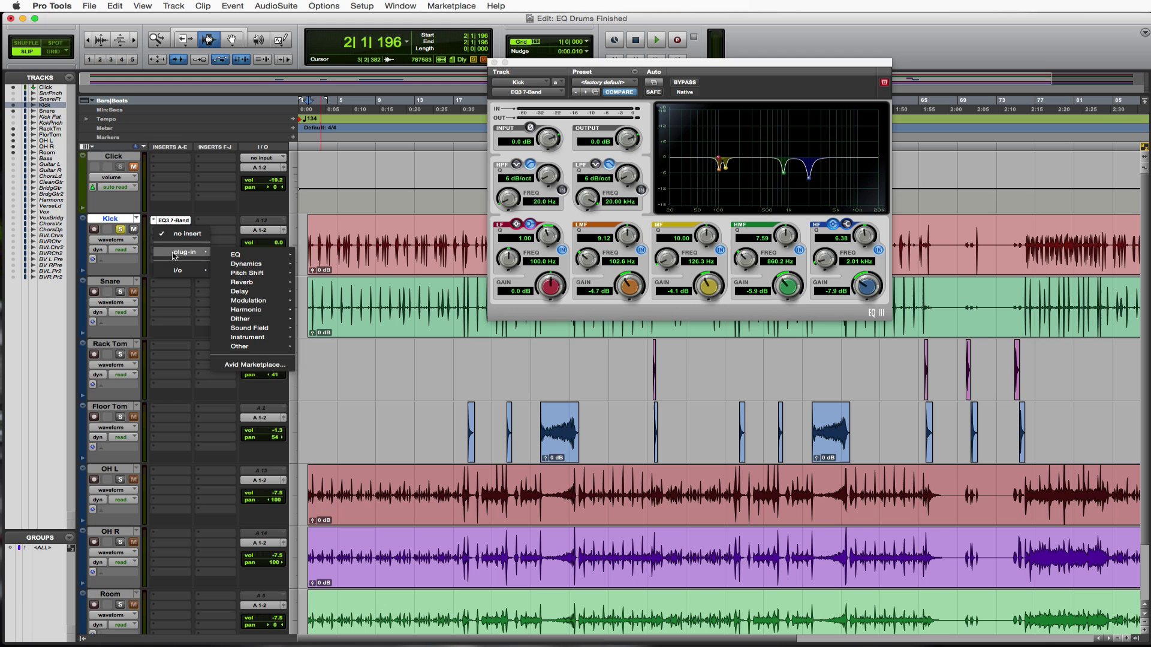
mouse_move(247, 256)
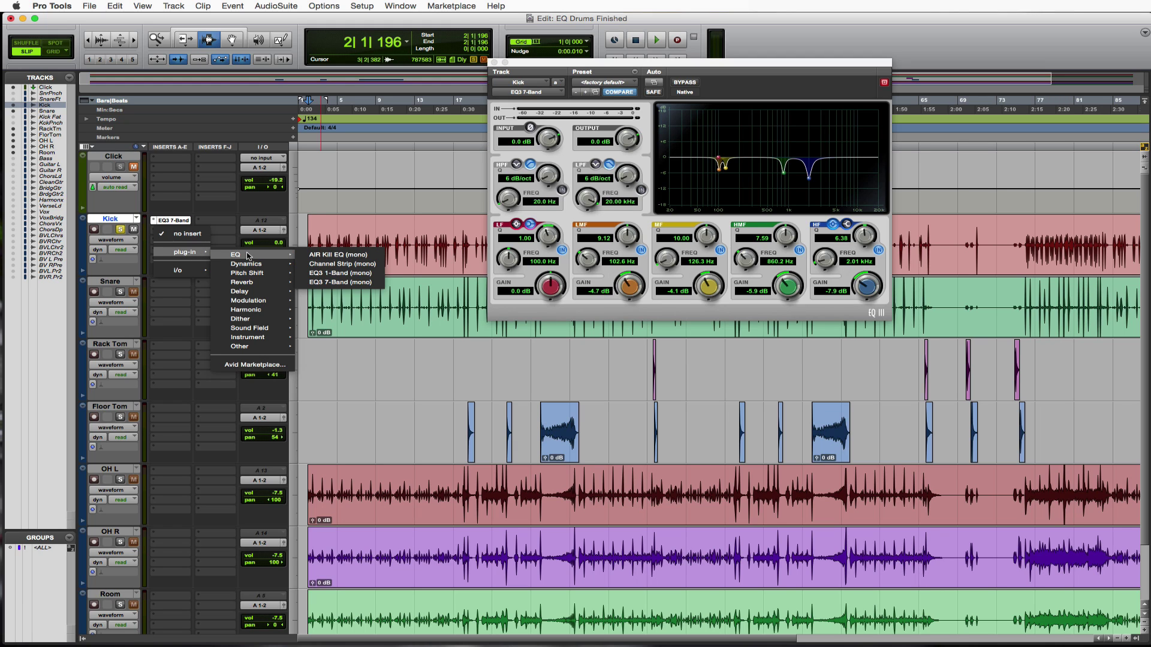
left_click(359, 282)
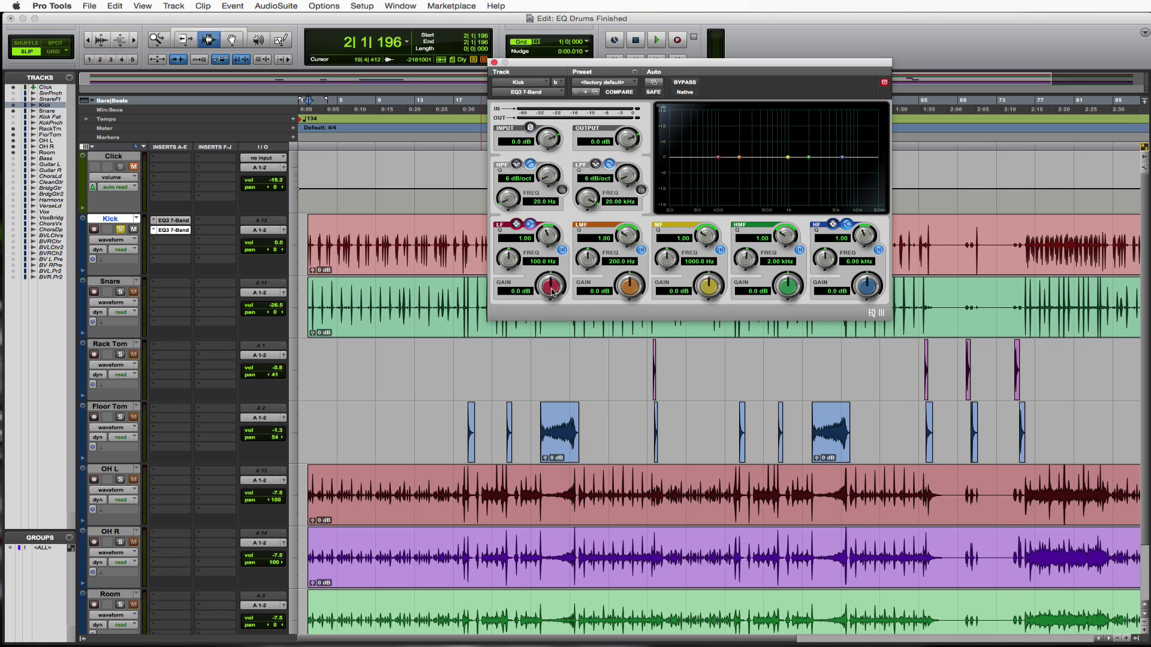
- Set the second kick EQ's LF shelf to 167.4 Hz with a 2.4 dB boost and audition it
left_click_drag(553, 292, 515, 244)
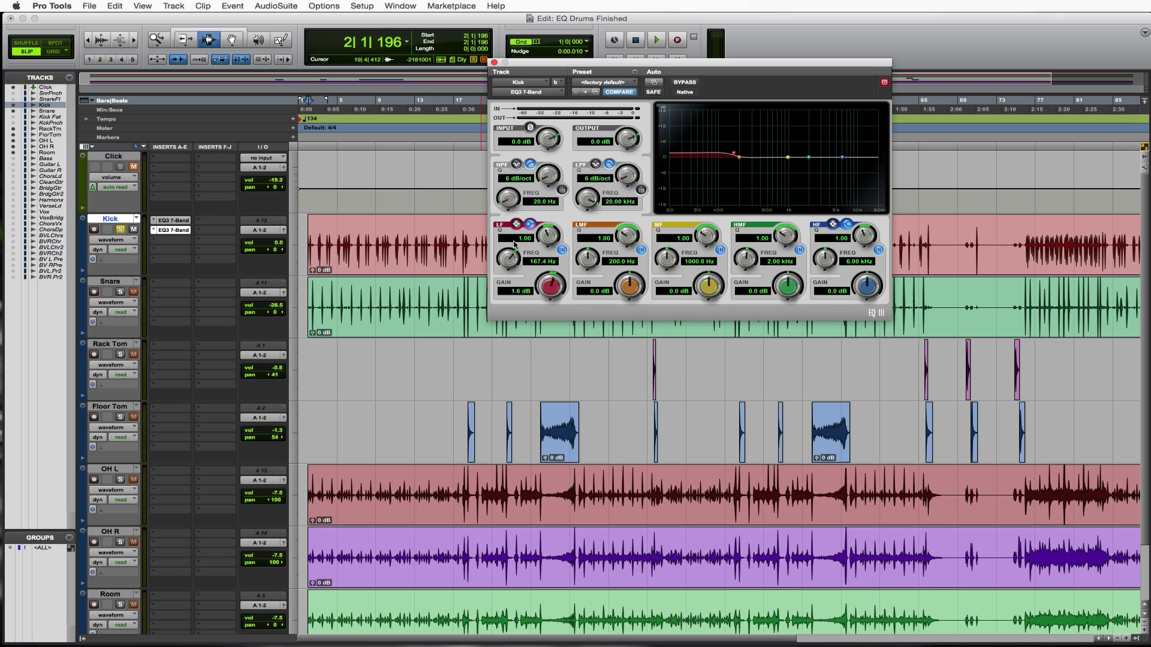
left_click_drag(555, 291, 557, 286)
key("space")
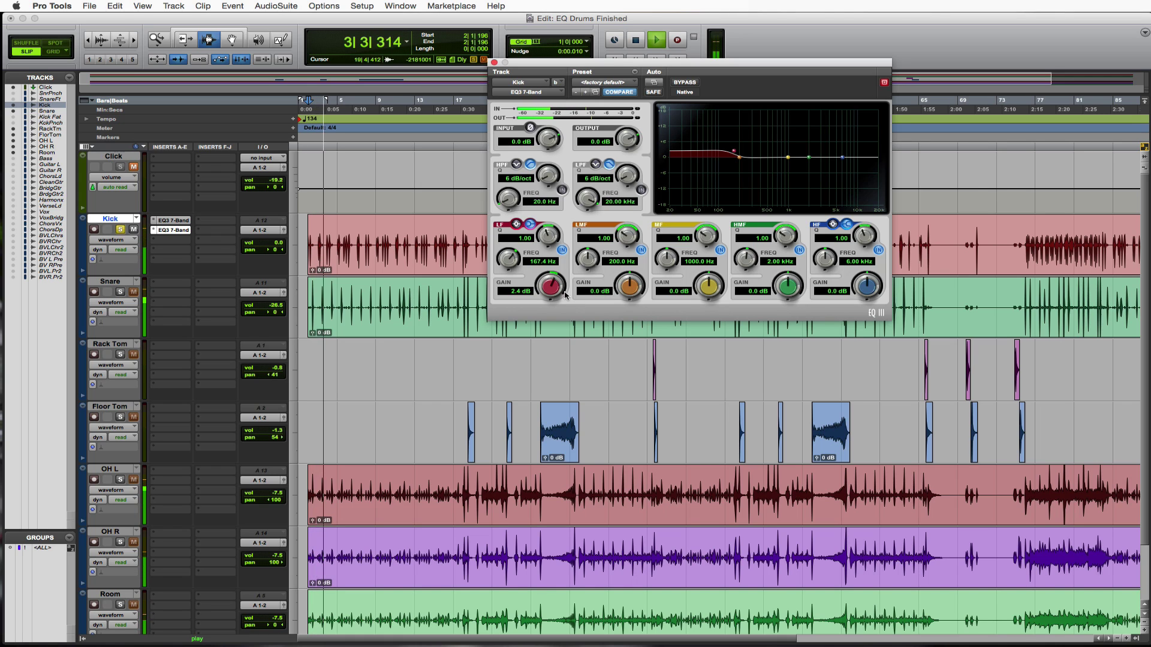
key("space")
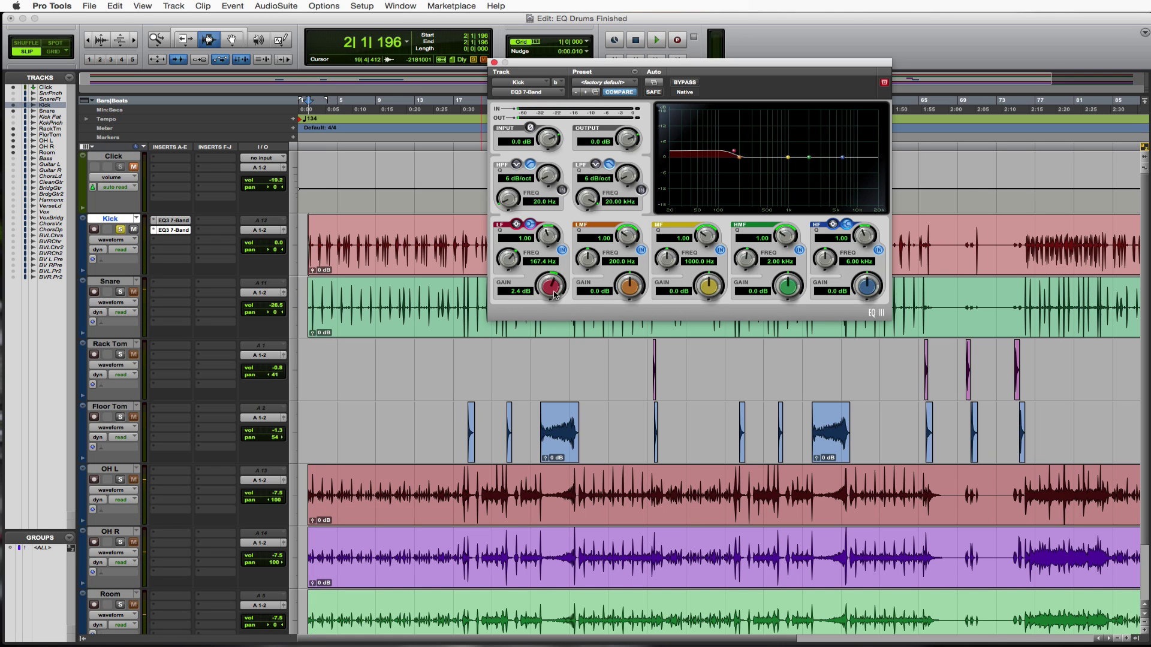
- Try an exaggerated 12.0 dB boost on the second kick EQ's LF shelf and audition it
left_click_drag(557, 289, 558, 259)
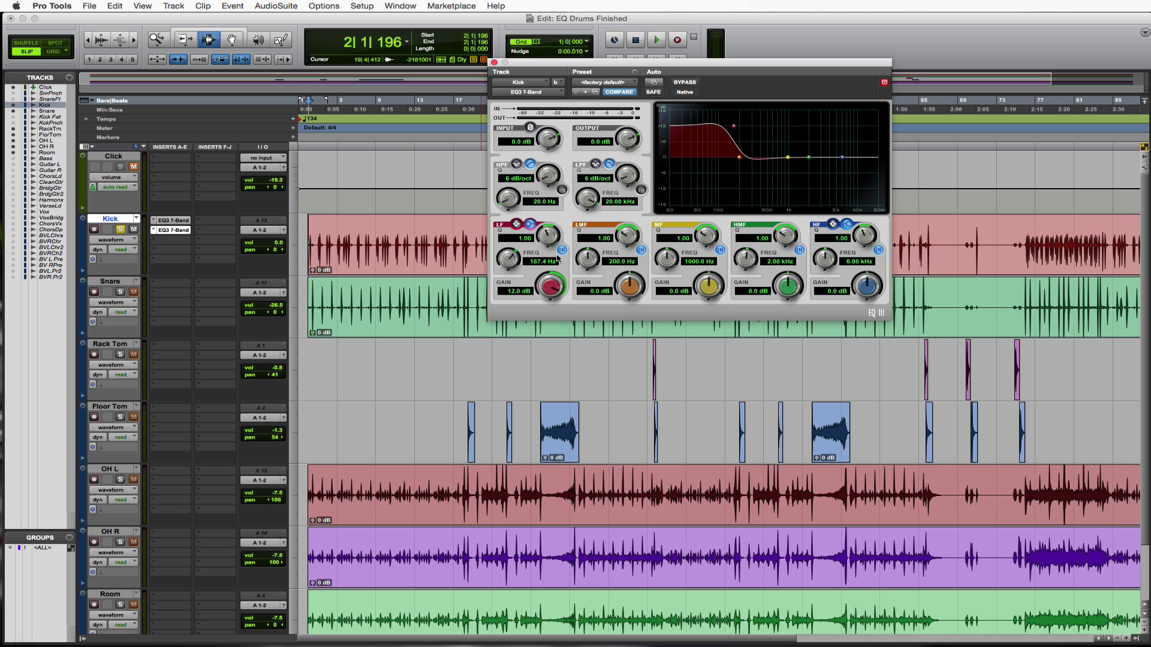
key("space")
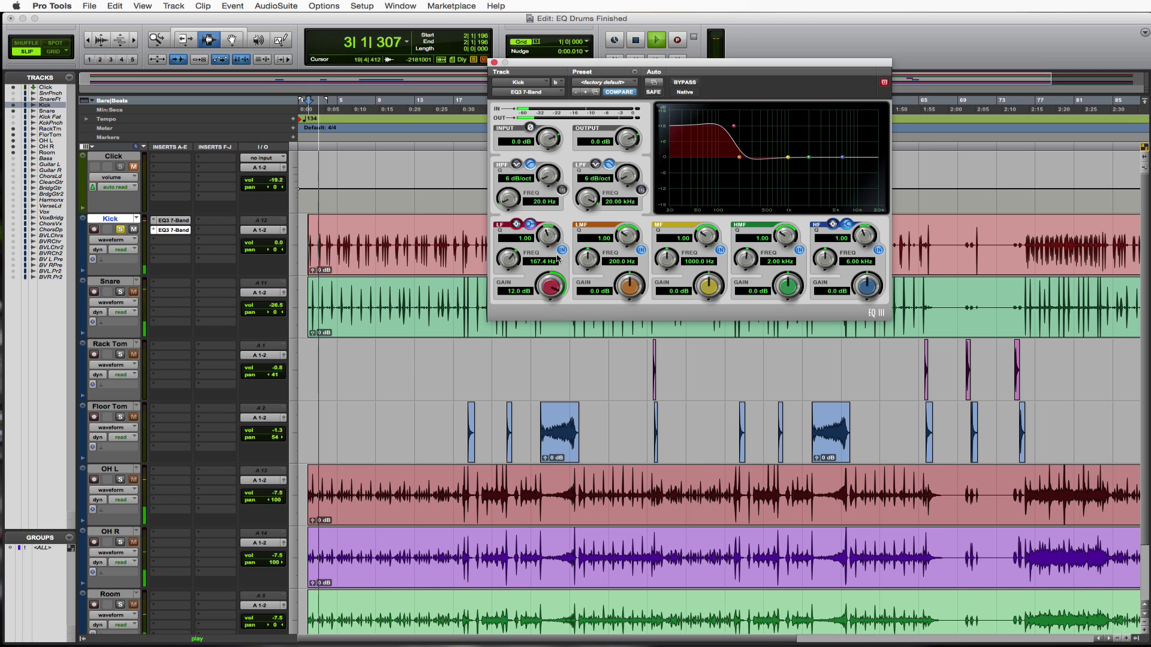
key("space")
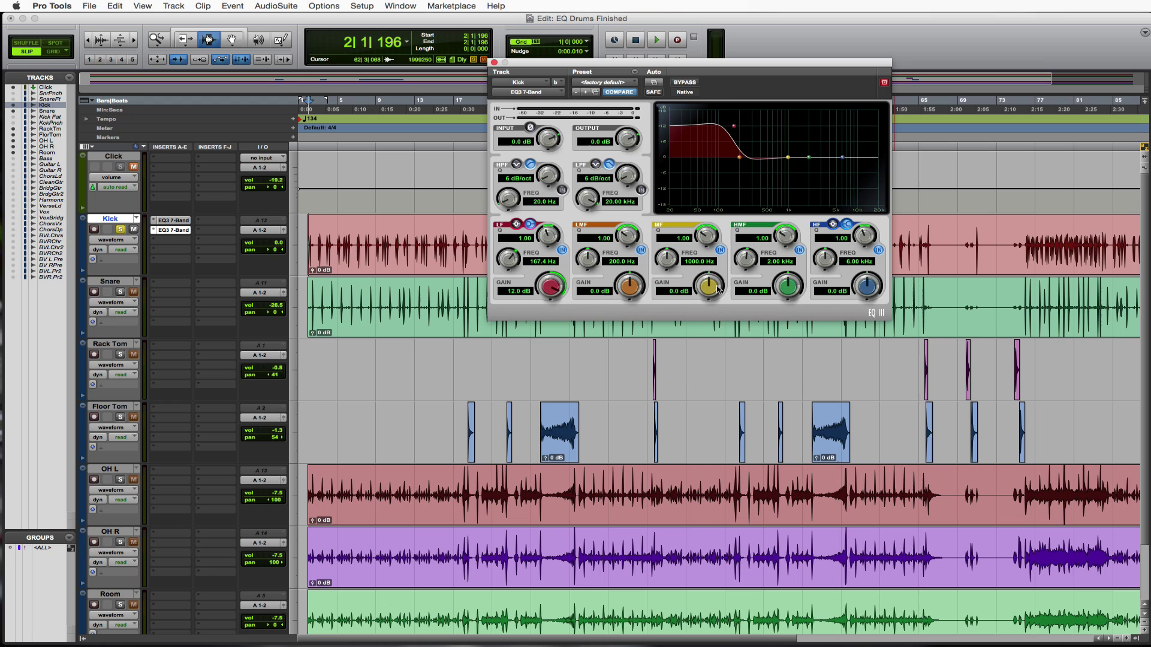
- Reset the second kick EQ's LF gain to 0.0 dB and close the EQ window
left_click(550, 286, "alt")
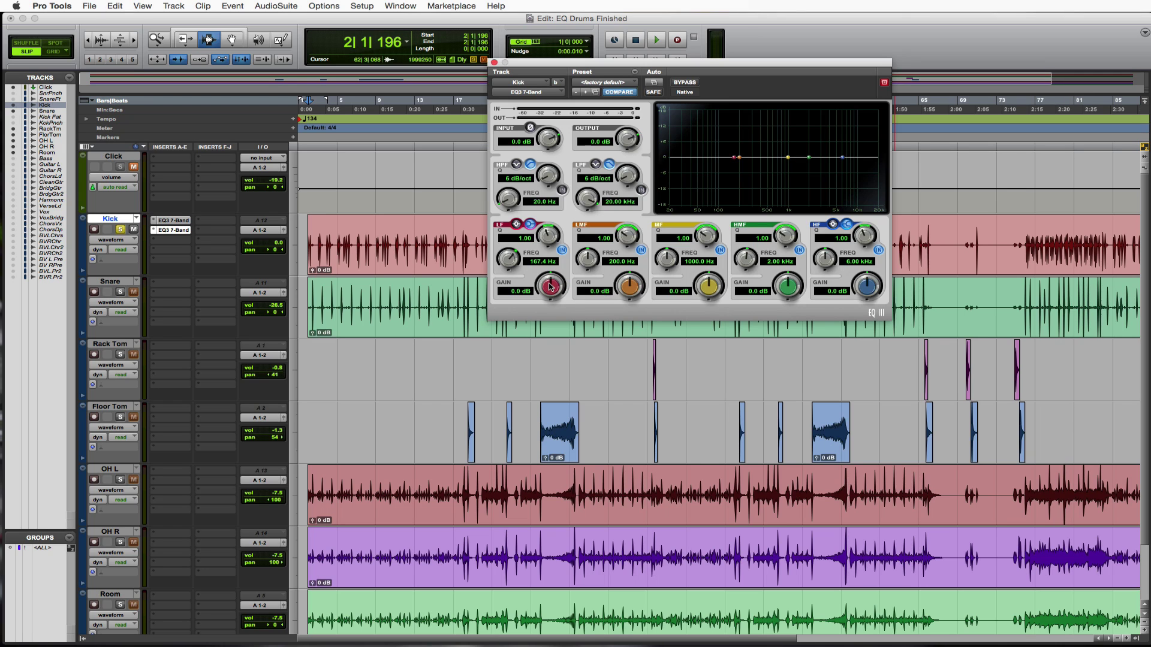
left_click(494, 63)
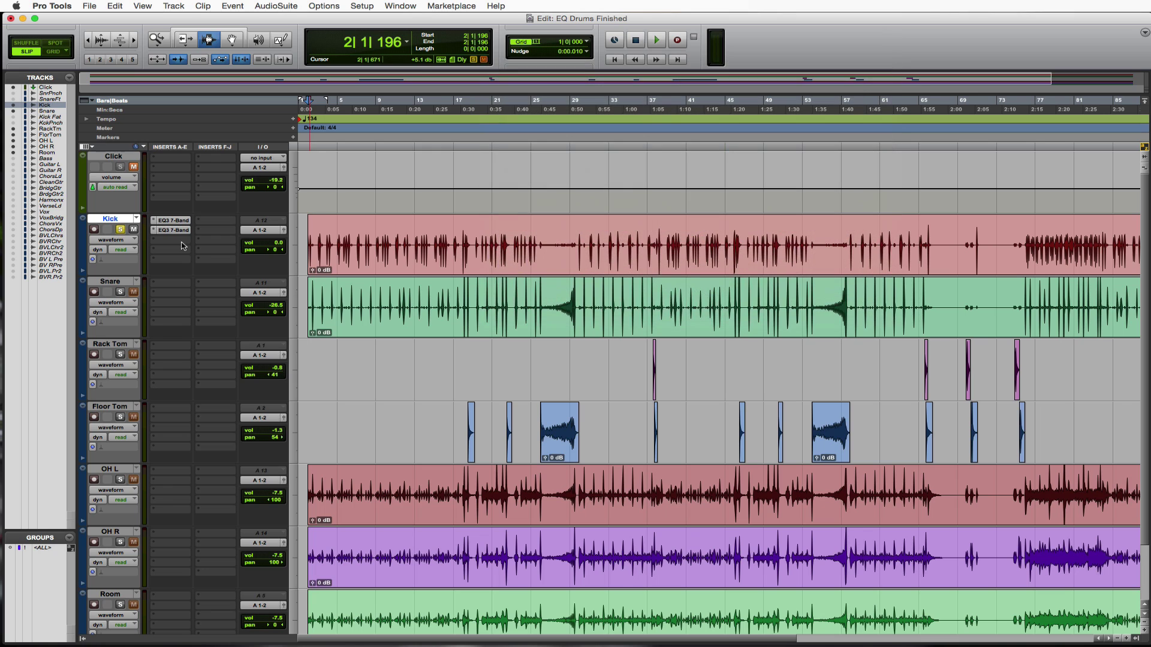
- Solo the Snare track instead of the kick and insert EQ3 7-Band (mono) on its first insert
left_click(120, 293)
left_click(160, 287)
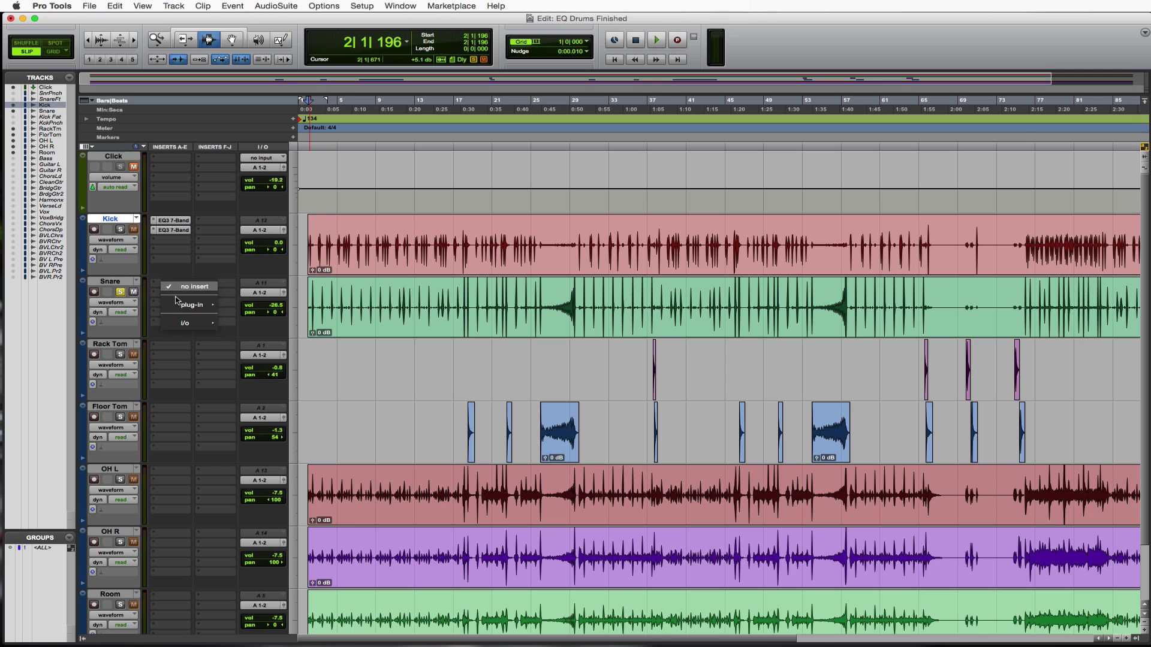
mouse_move(191, 305)
mouse_move(248, 310)
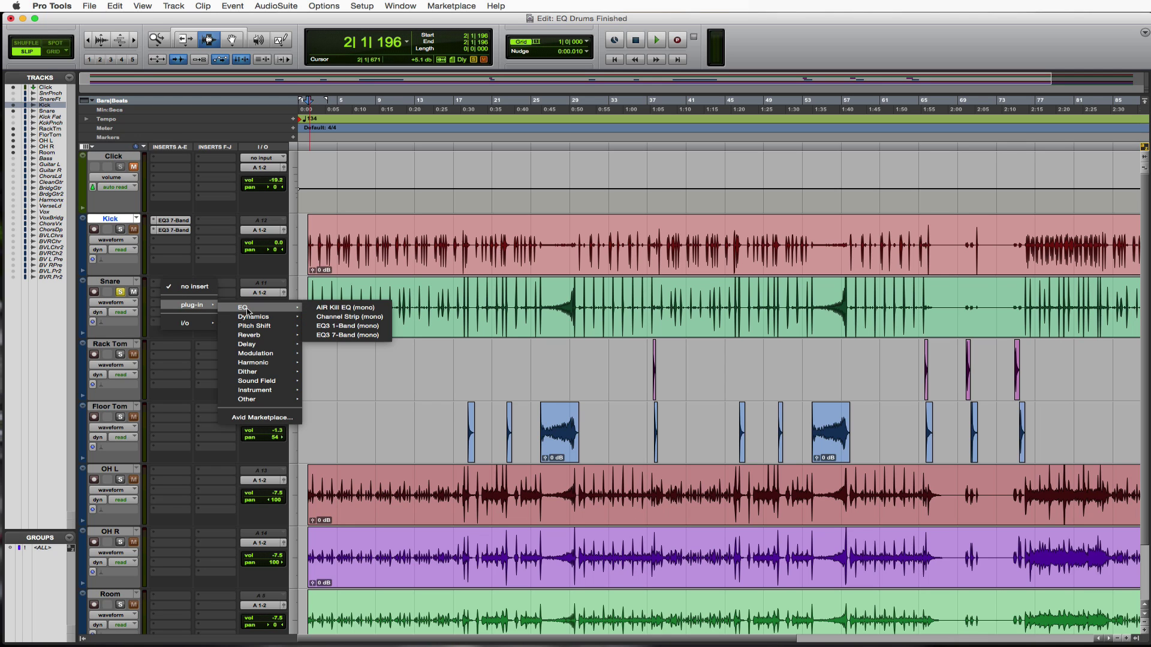
left_click(359, 337)
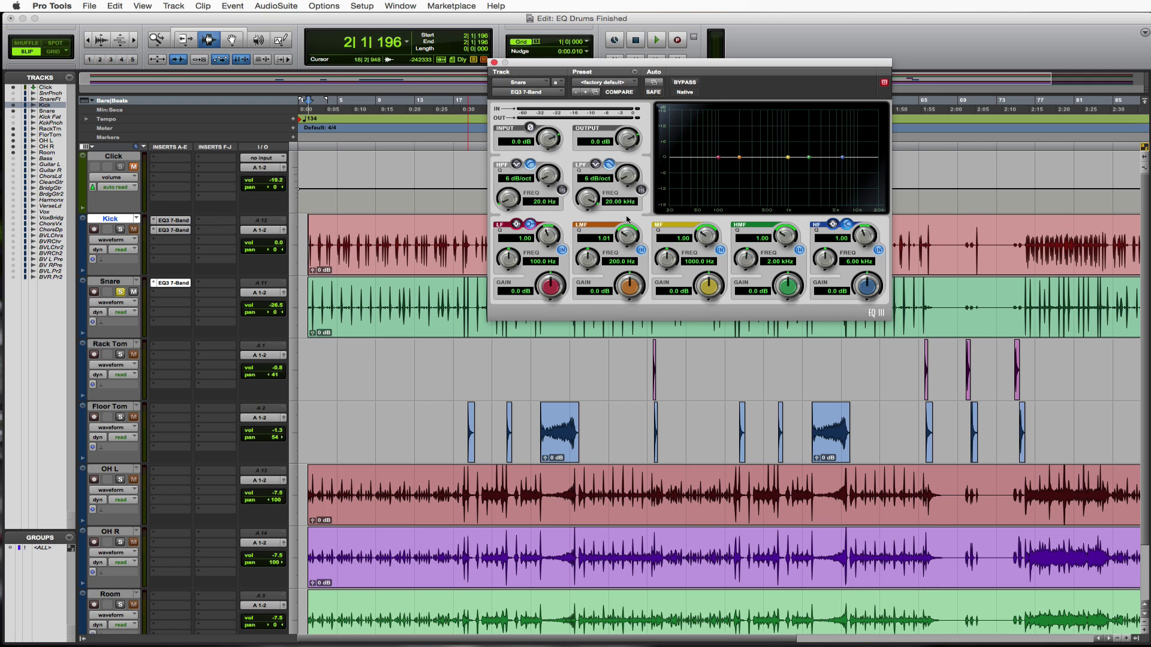
- Set the snare EQ's LMF band Q to 10.00
left_click_drag(627, 220, 637, 177)
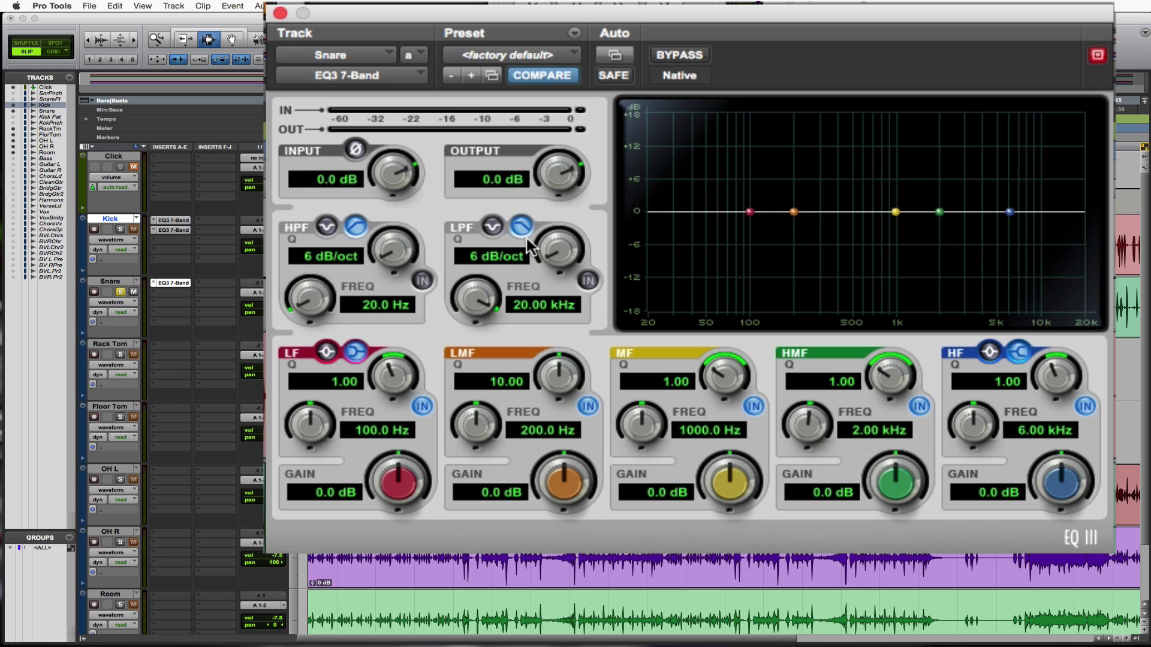
- Try out the snare EQ's high-pass and low-pass filters, adjusting their frequencies and switching each one back out
left_click(422, 280)
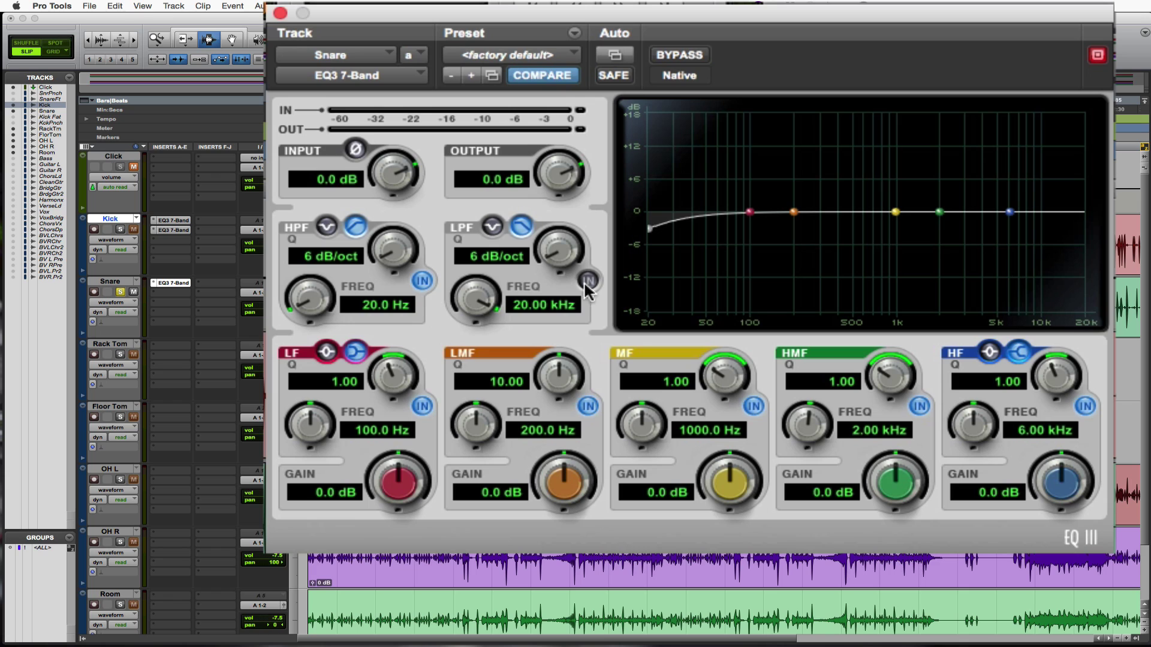
mouse_move(320, 307)
left_mouse_down()
mouse_move(327, 222)
mouse_move(303, 303)
left_mouse_up()
left_click(422, 281)
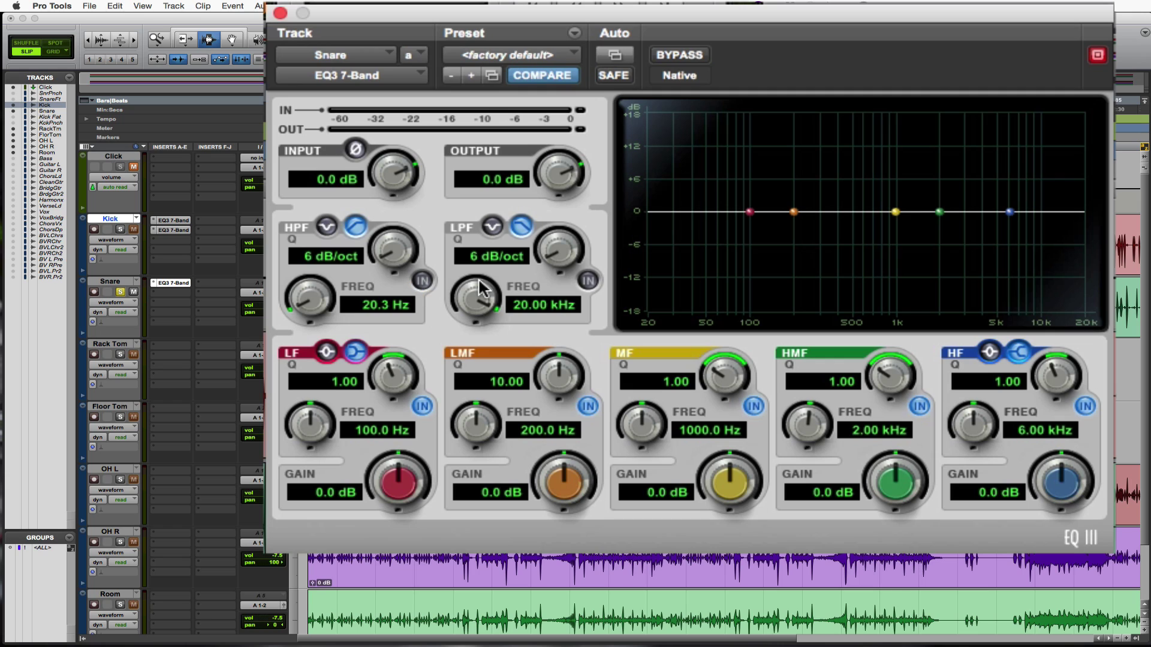
left_click(588, 281)
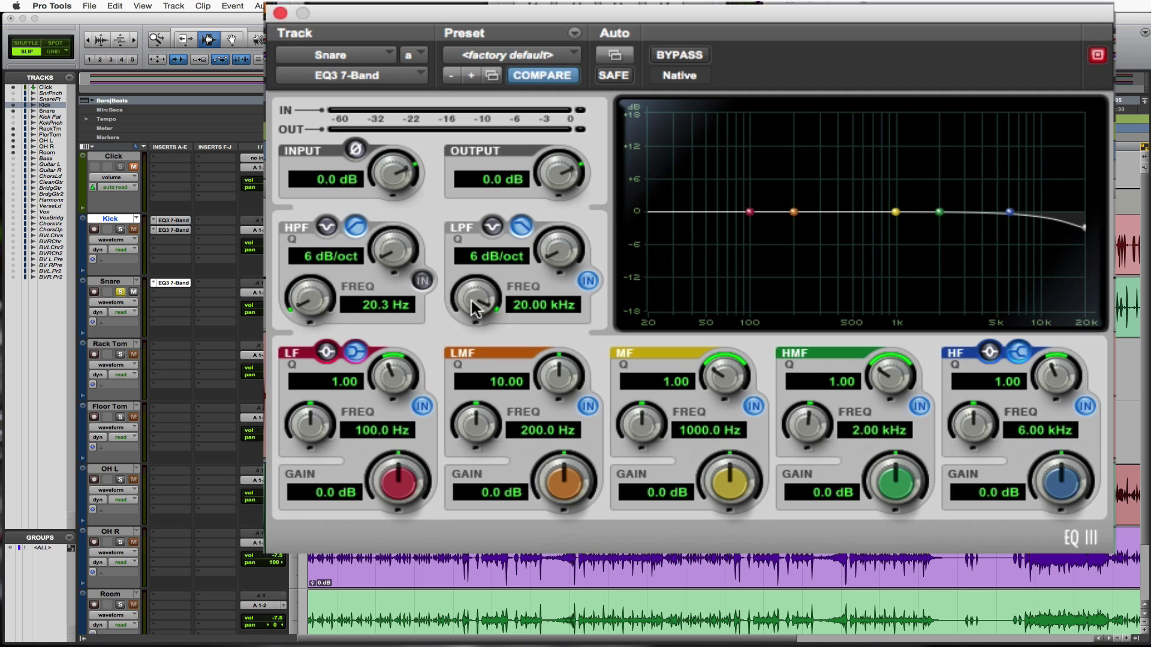
left_click_drag(476, 303, 492, 252)
left_click(588, 279)
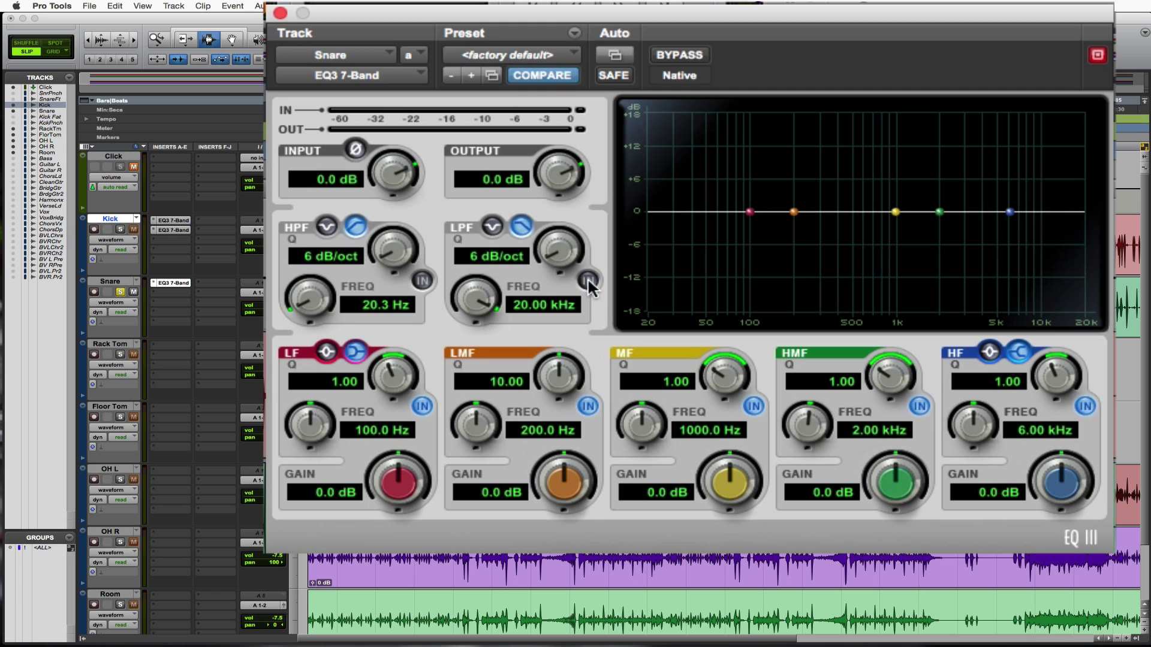
- Enable the snare EQ's high-pass filter with a 12 dB/oct slope and a frequency of 128.1 Hz
left_click(419, 279)
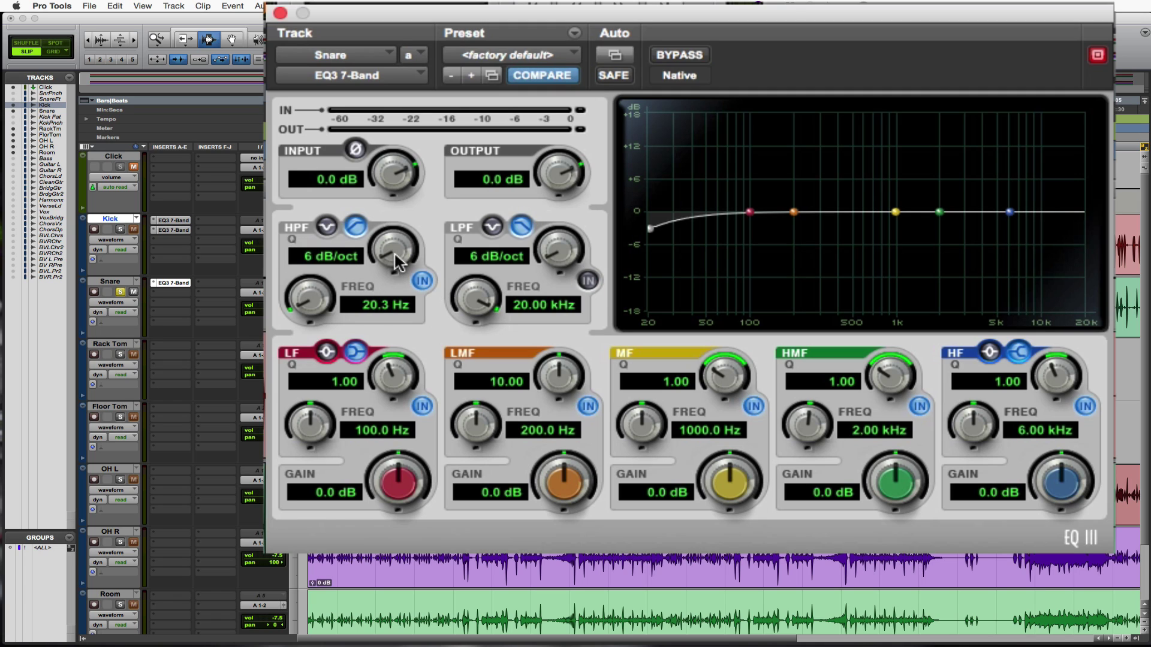
left_click_drag(390, 224, 394, 216)
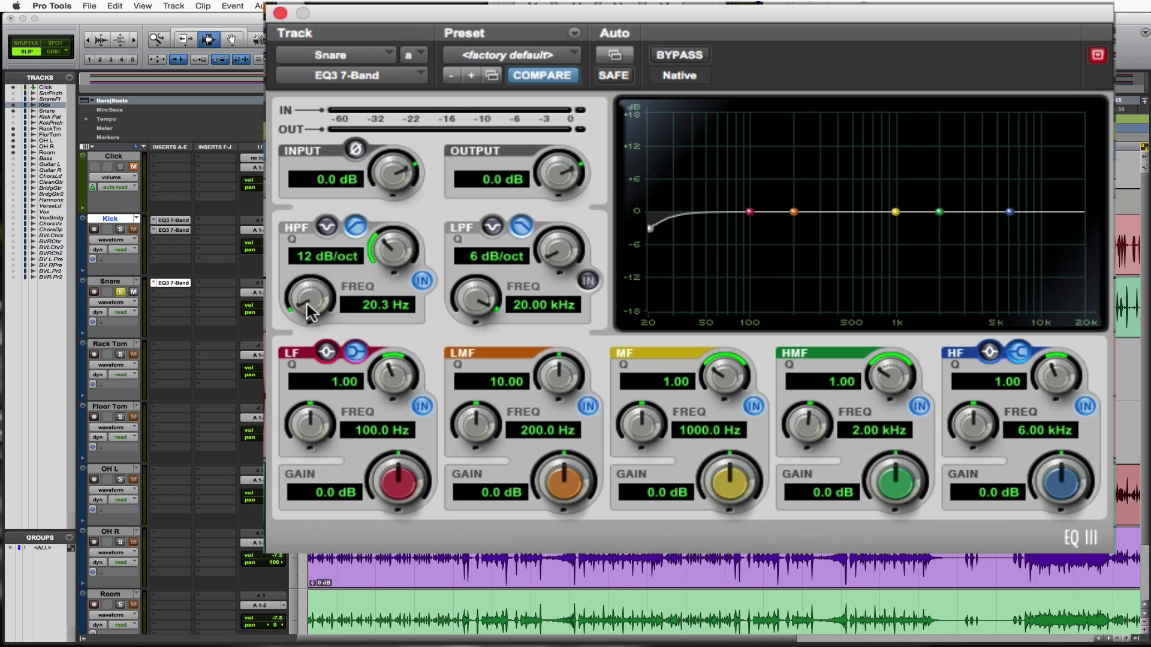
left_click_drag(310, 313, 301, 192)
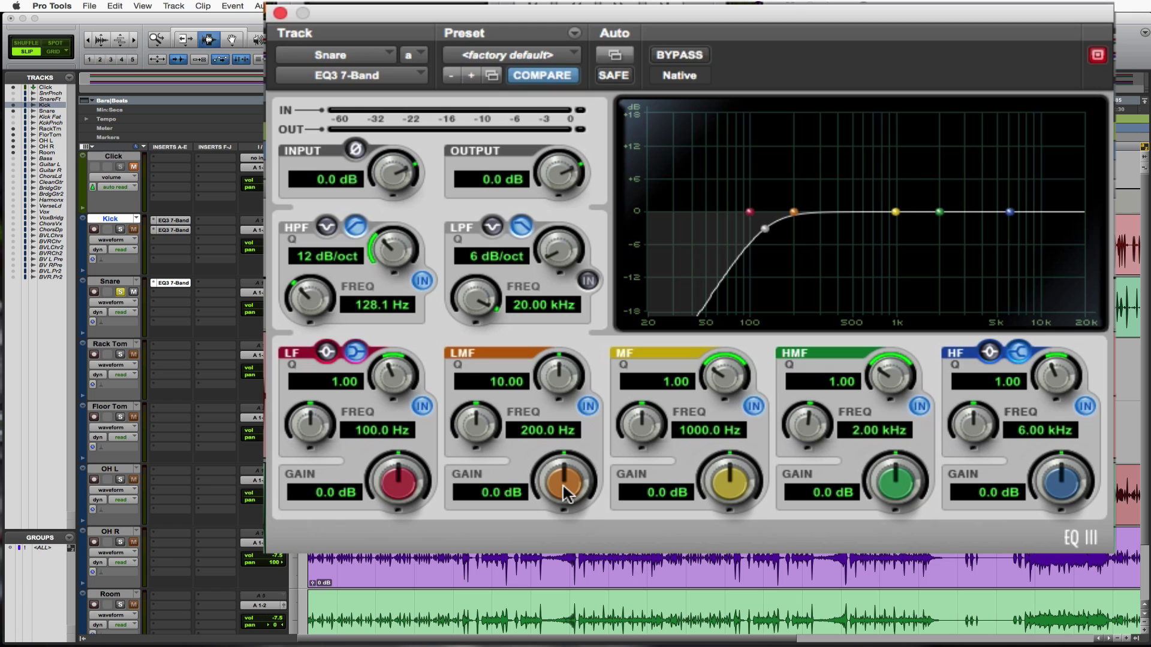
- Boost the snare's LMF band by 18.0 dB and sweep its frequency up to 458.1 Hz during playback
left_click_drag(561, 485, 566, 327)
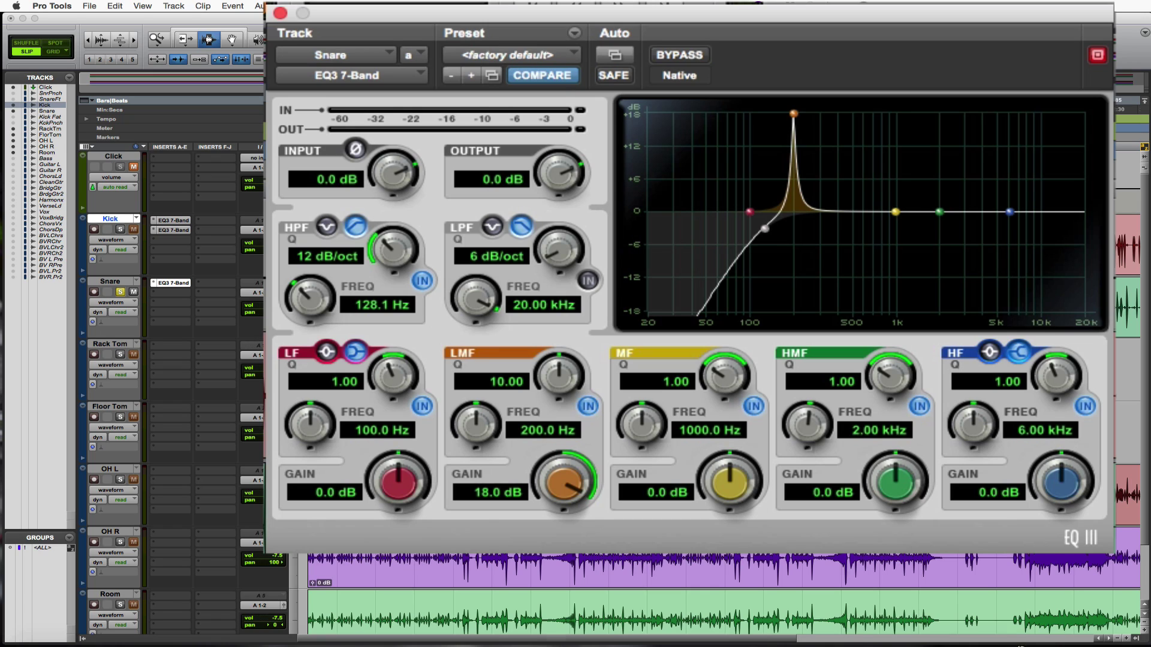
left_click(262, 309)
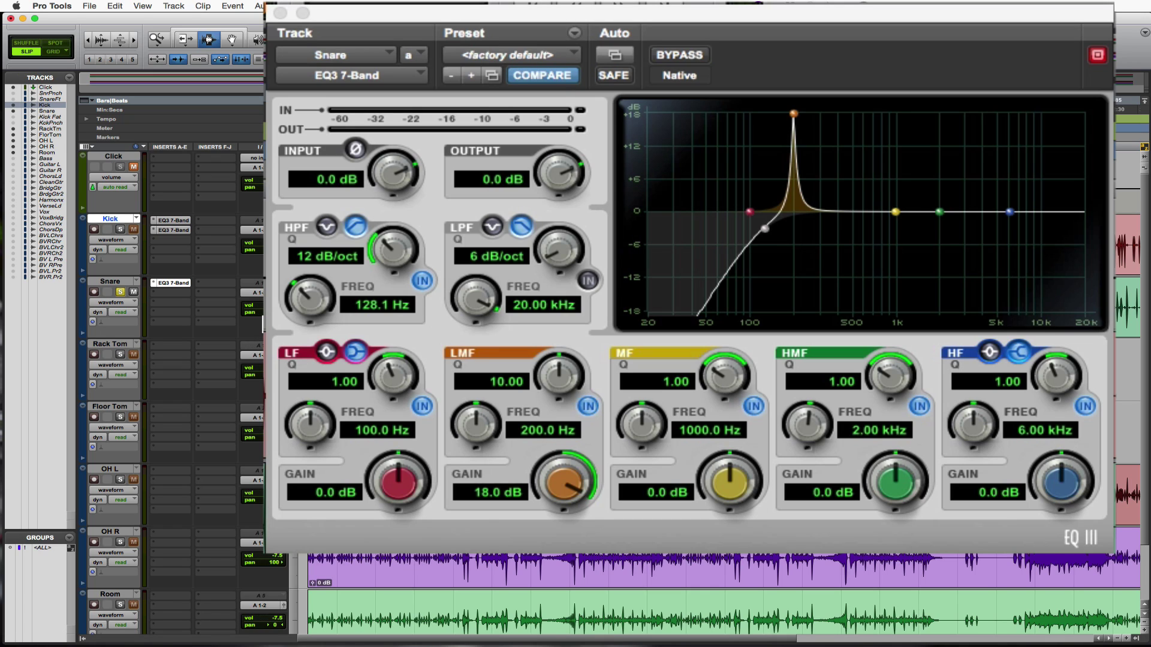
key("space")
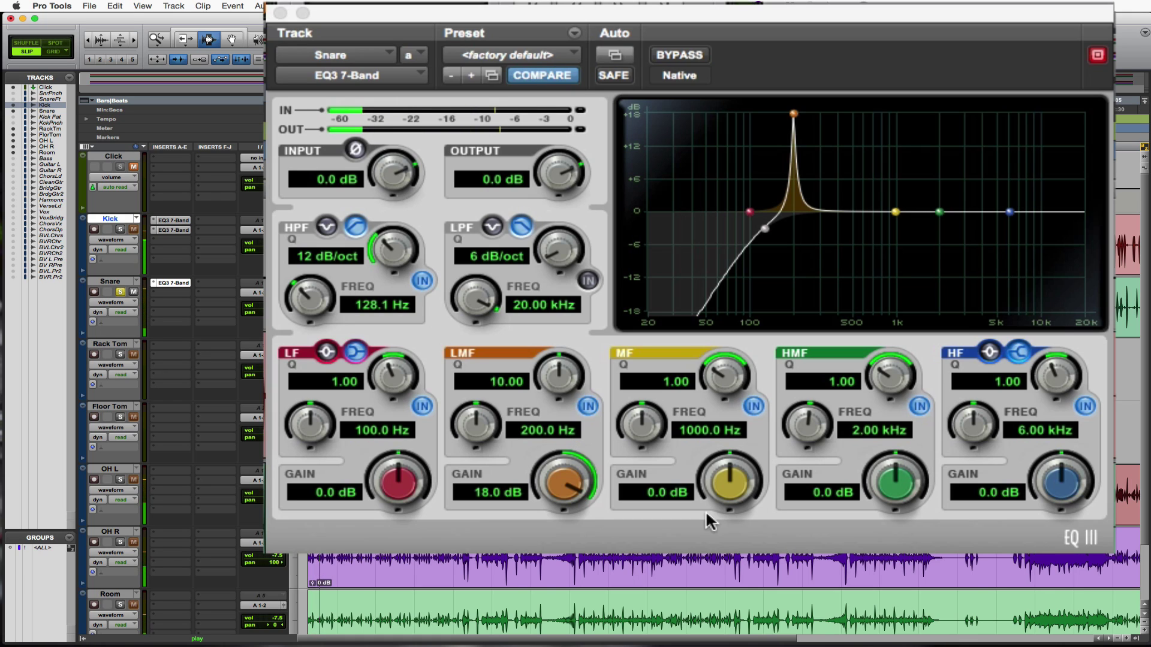
left_click_drag(478, 416, 478, 346)
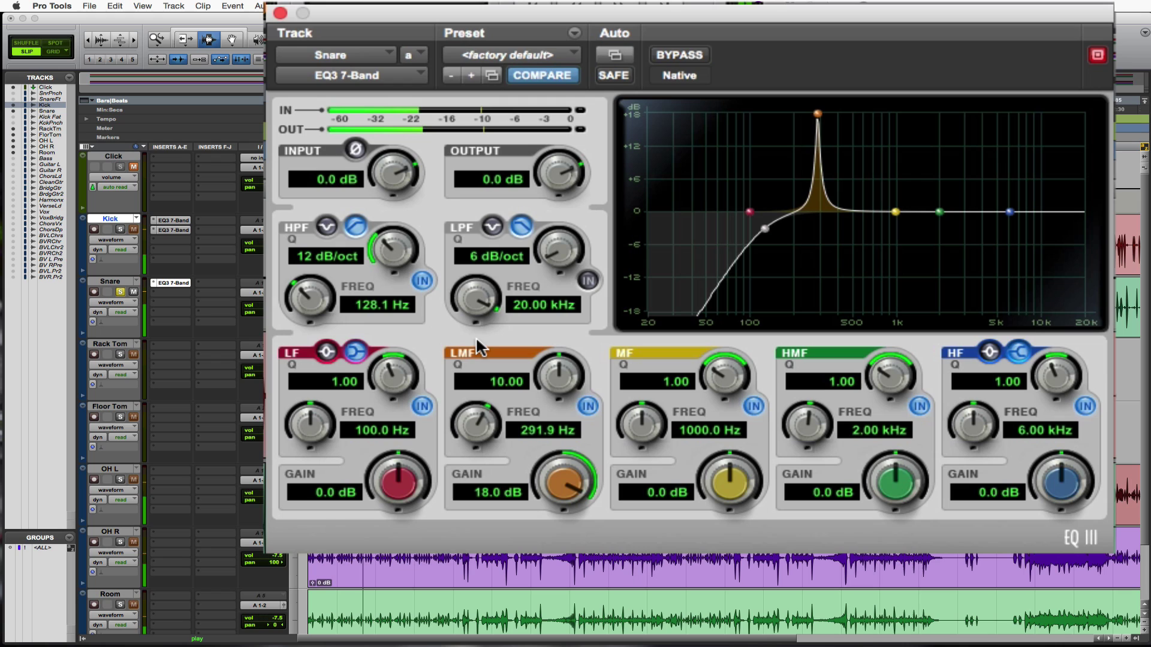
mouse_move(477, 420)
left_mouse_down()
mouse_move(476, 384)
mouse_move(473, 429)
mouse_move(475, 406)
mouse_move(478, 419)
left_mouse_up()
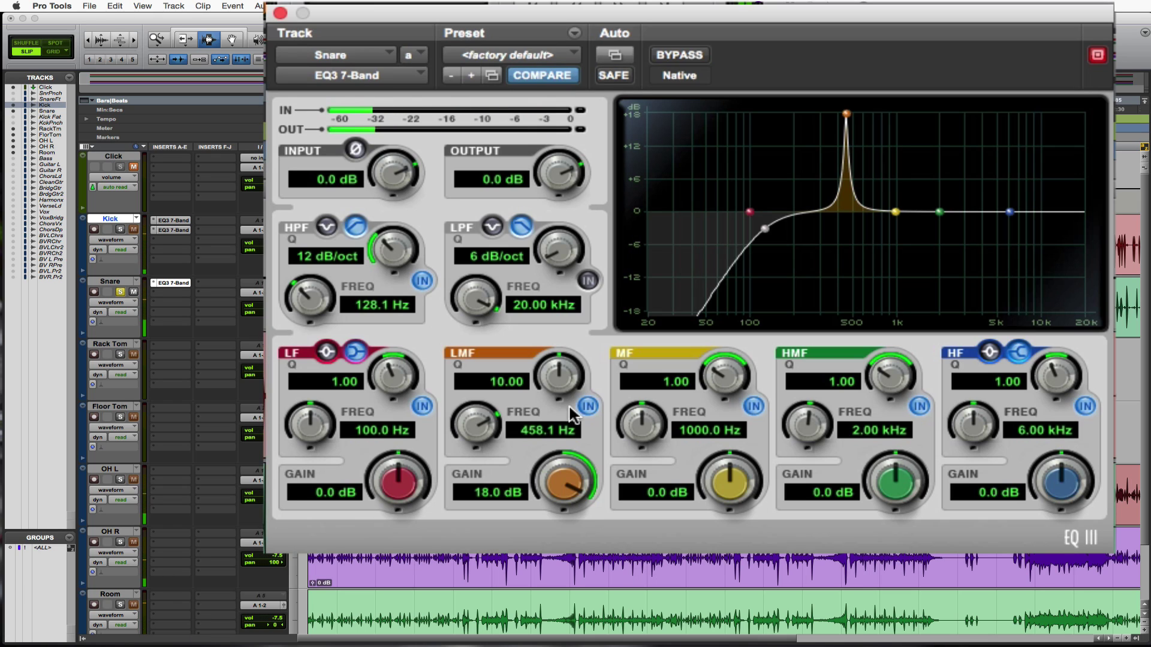
- Set the snare EQ's LMF band to a Q of 6.84 and 492.6 Hz, and cut its gain to -6.0 dB
left_click_drag(564, 380, 561, 399)
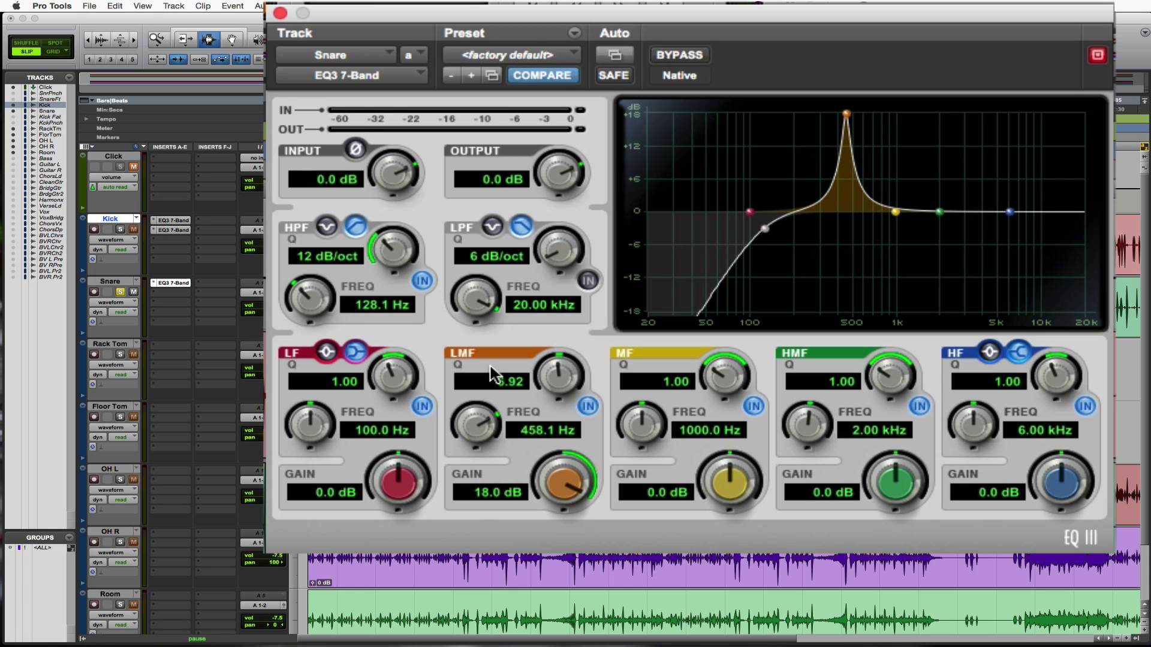
key("space")
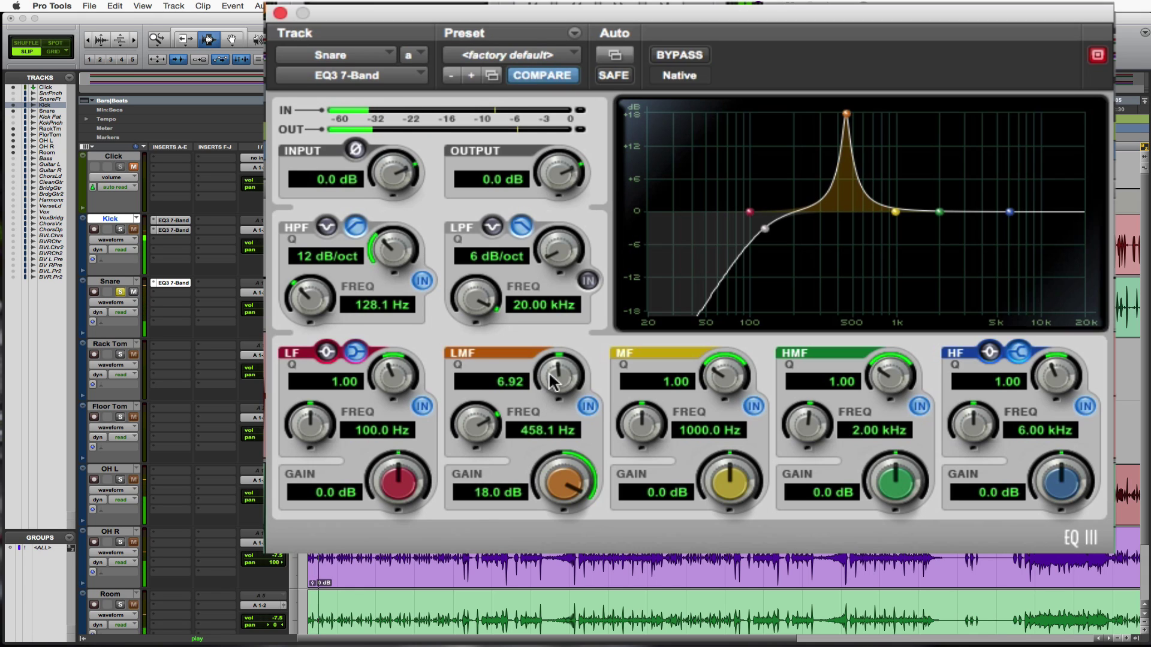
left_click_drag(550, 375, 560, 386)
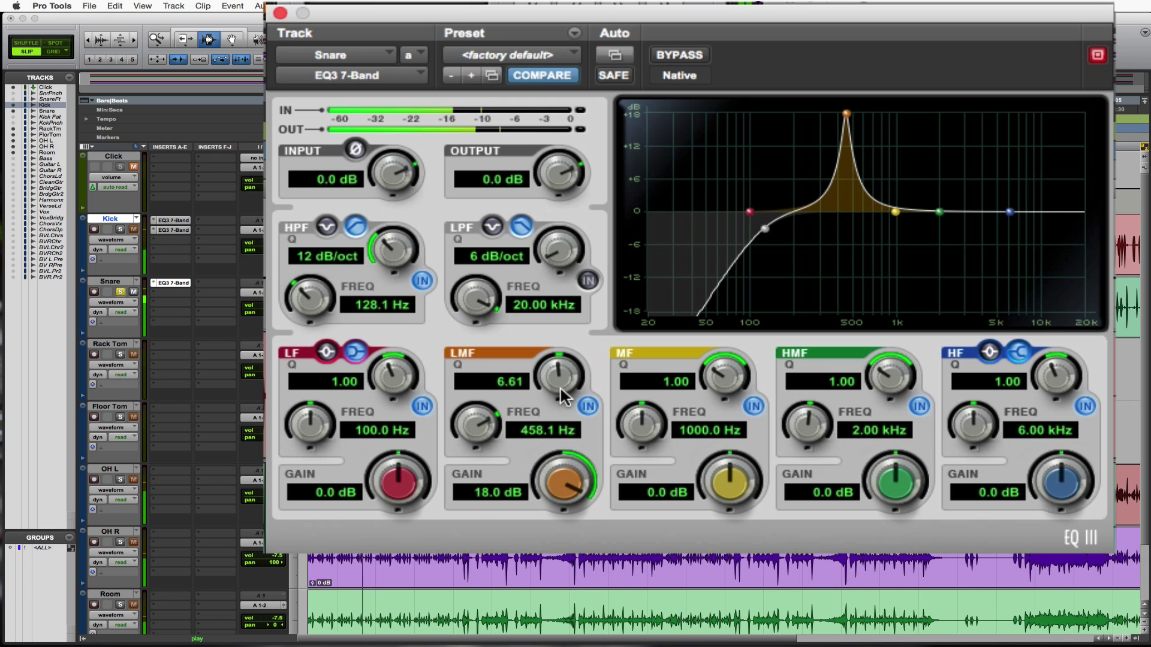
left_click_drag(560, 386, 545, 390)
left_click_drag(466, 426, 473, 428)
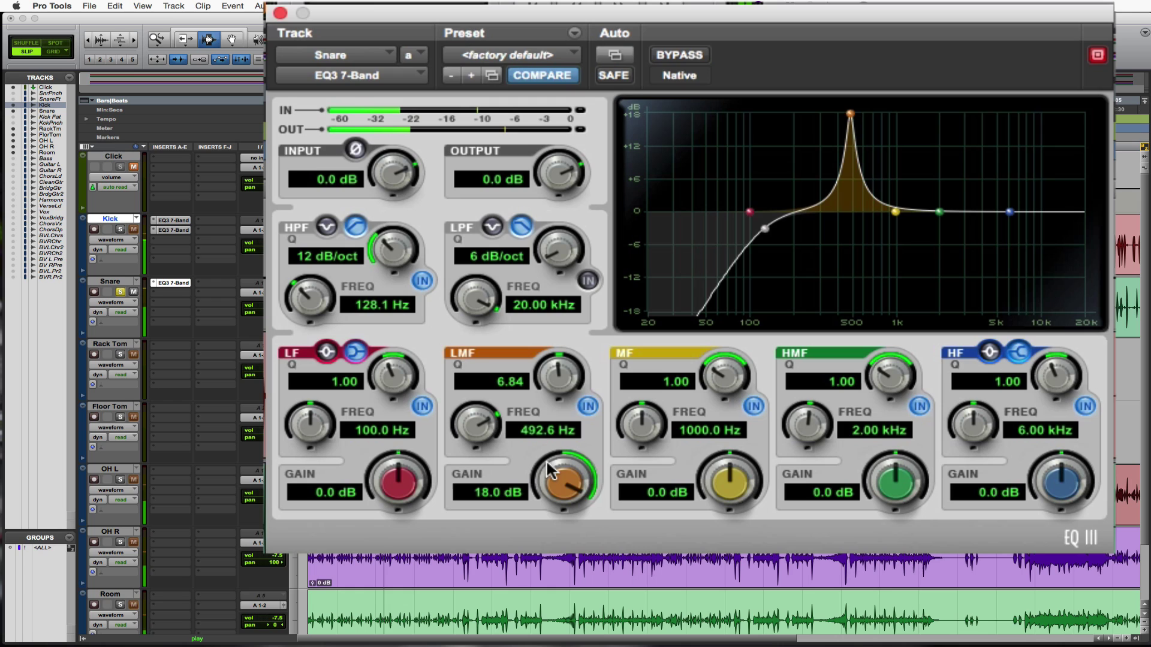
left_click_drag(566, 476, 570, 609)
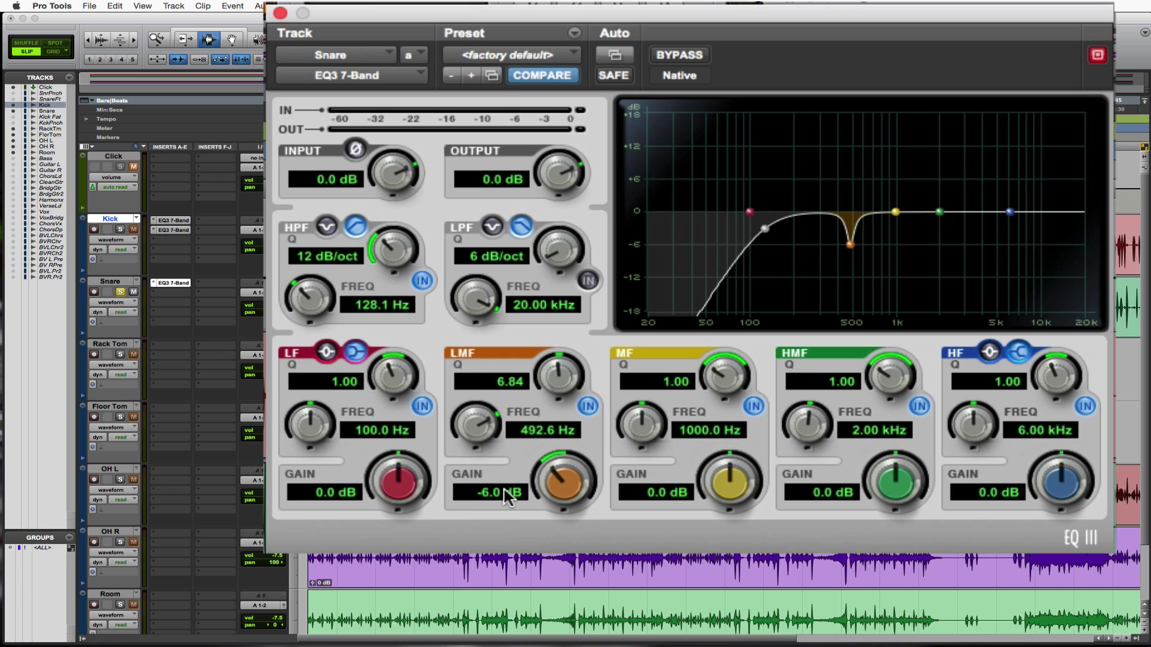
- Boost the snare's MF band by 18.0 dB with a Q of 10.00 and sweep it to 570.4 Hz during playback
key("space")
left_click_drag(729, 485, 745, 198)
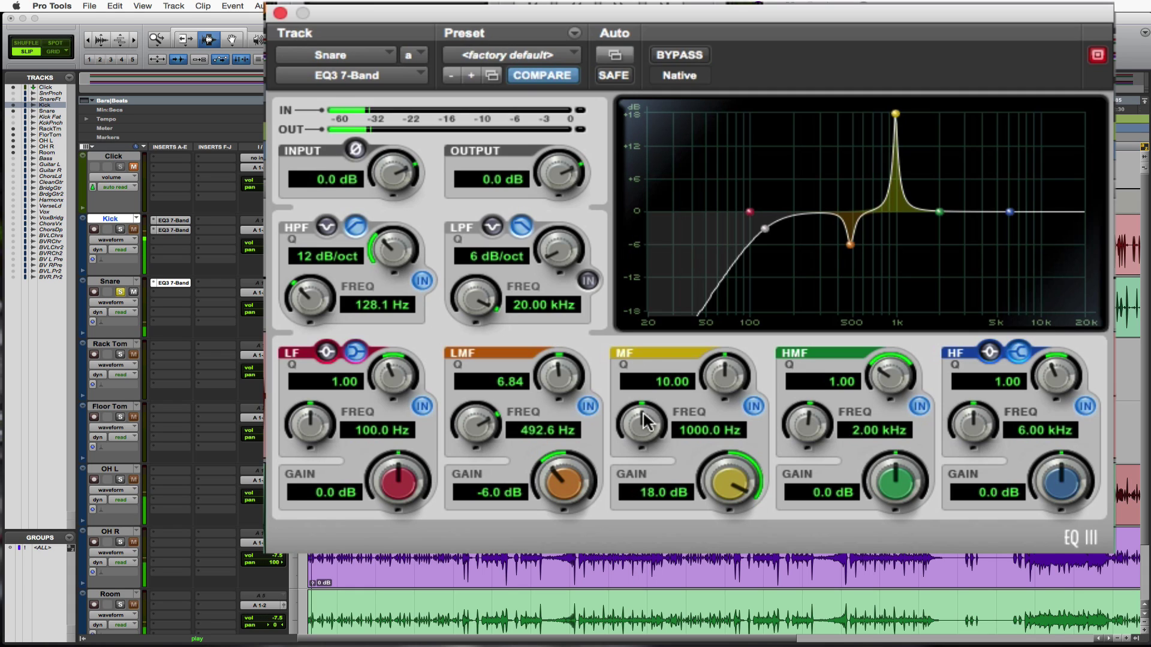
mouse_move(645, 421)
left_mouse_down()
mouse_move(646, 453)
mouse_move(643, 424)
left_mouse_up()
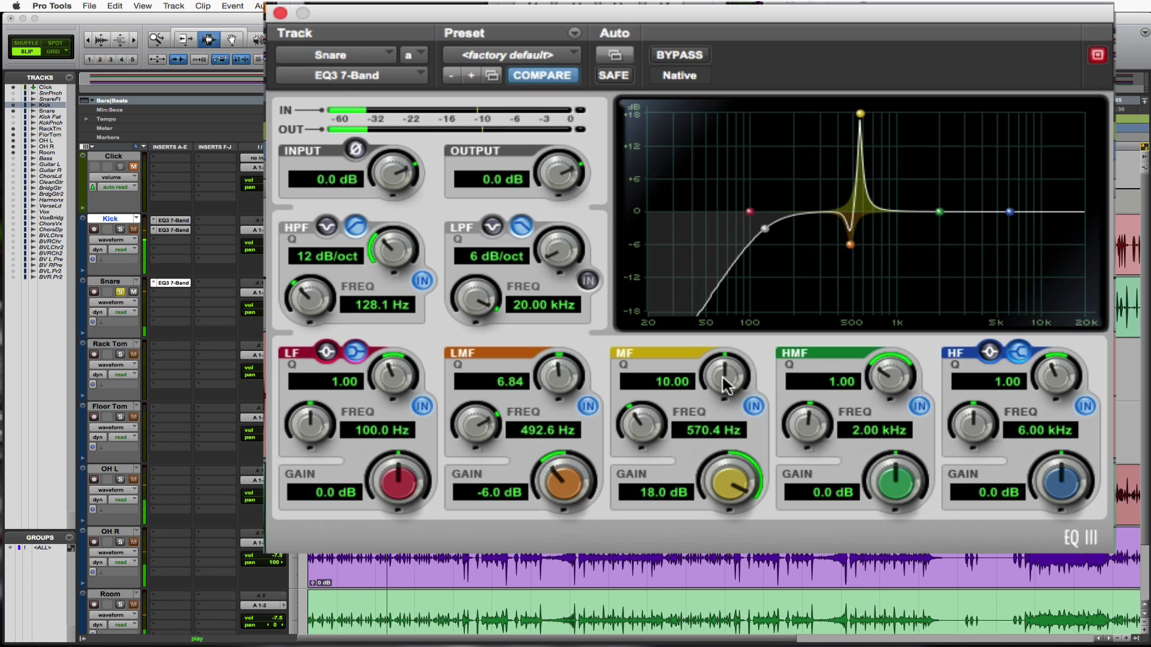
- Widen the snare's MF band to a Q of 8.41 and cut its gain to -5.5 dB
left_click_drag(723, 388, 719, 407)
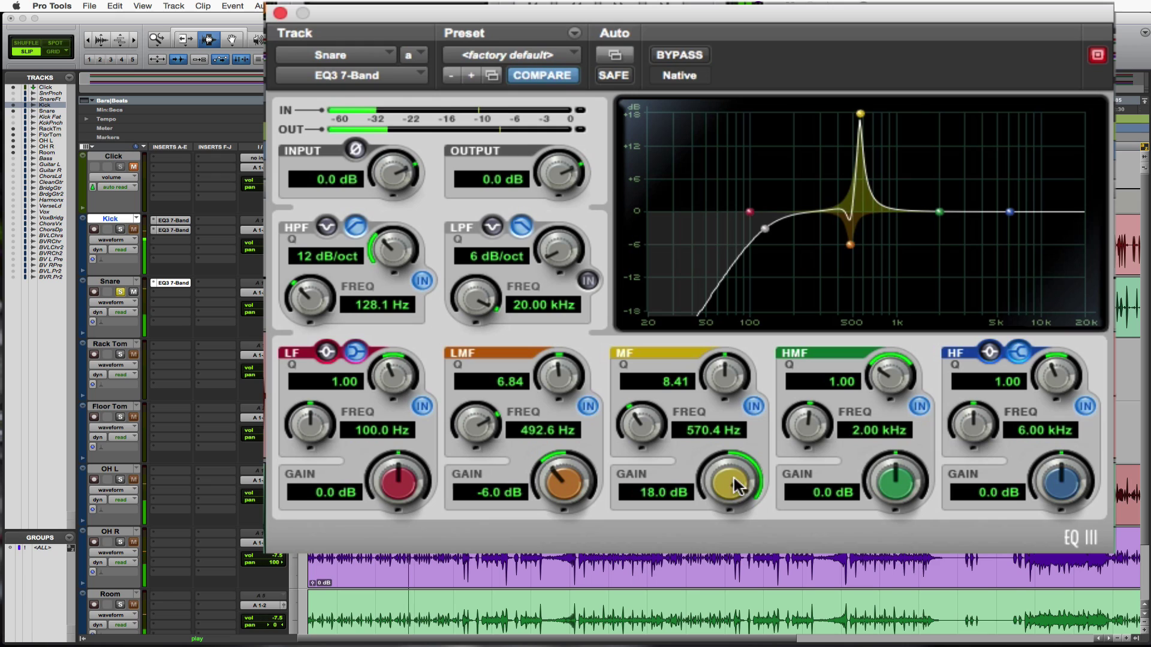
left_click_drag(732, 476, 738, 607)
left_click_drag(860, 236, 860, 242)
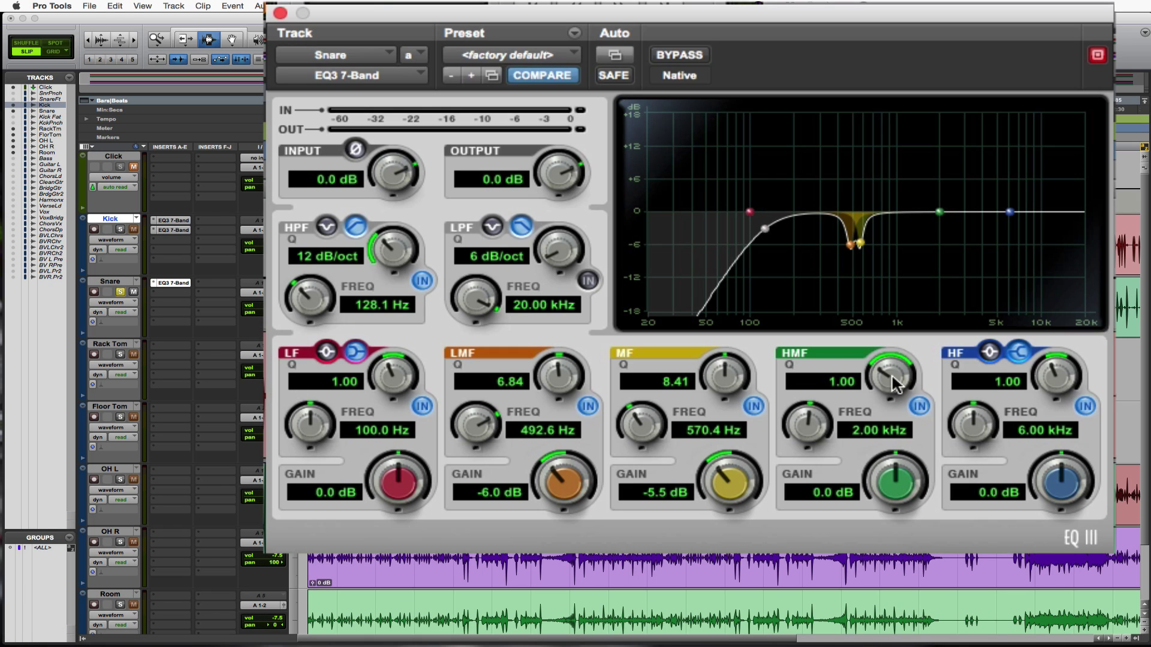
- Set the snare's HMF band to a Q of 10.00, boost it by 18.0 dB and sweep it to 1.85 kHz during playback
left_click_drag(890, 383, 891, 314)
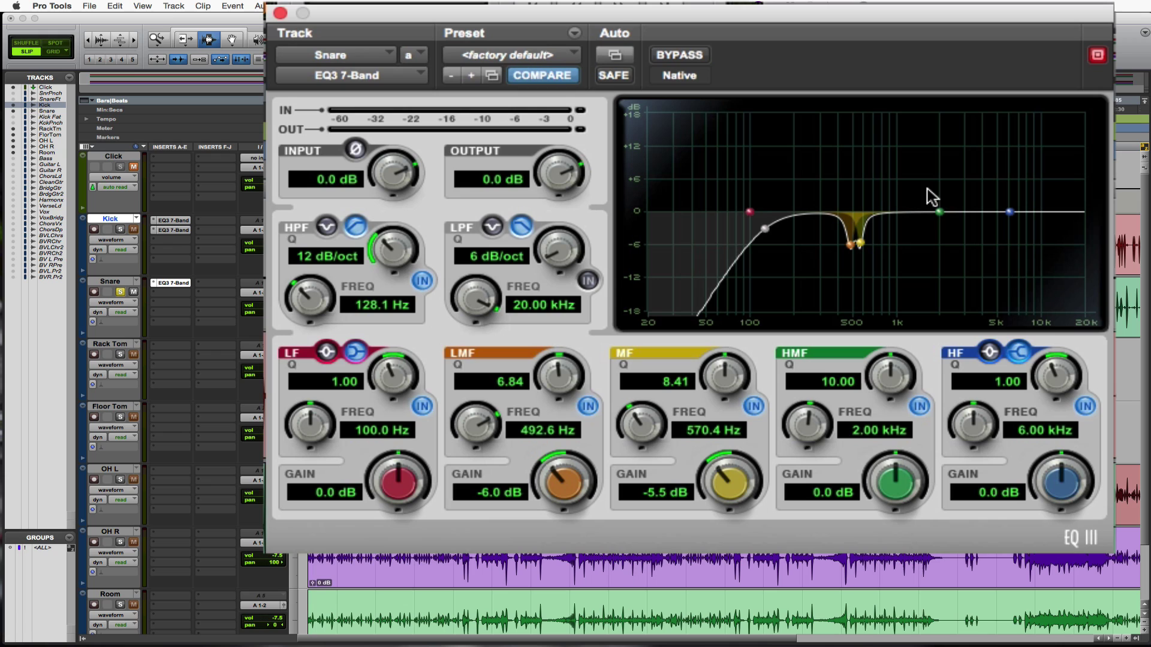
key("space")
left_click_drag(881, 482, 923, 268)
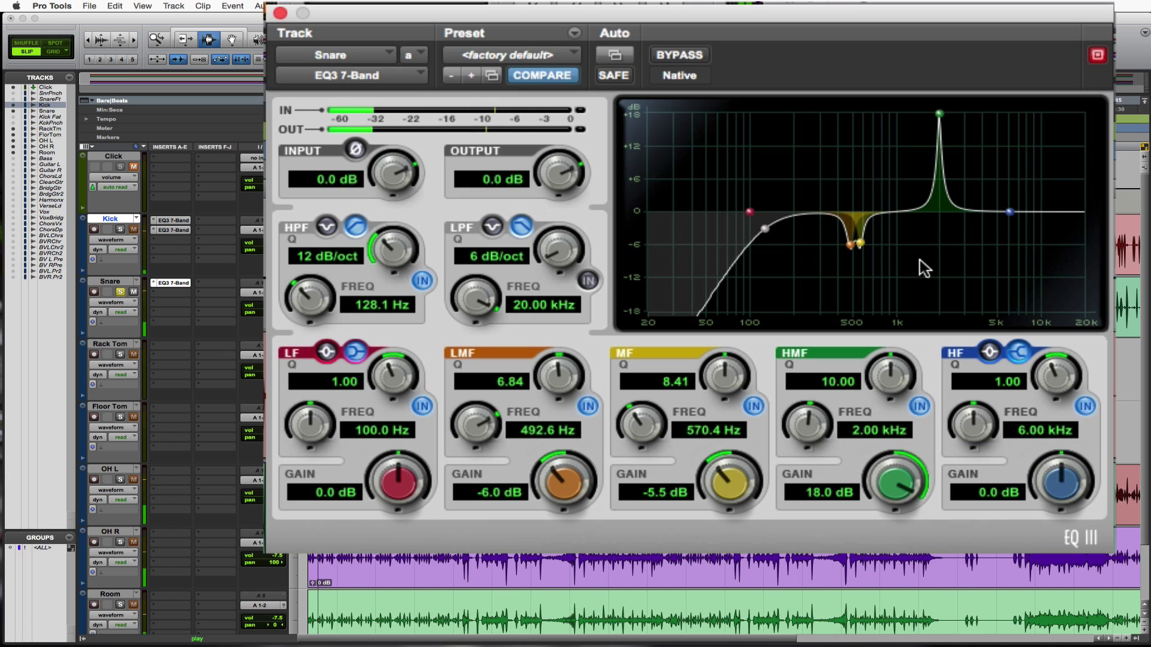
mouse_move(815, 425)
left_mouse_down()
mouse_move(788, 484)
mouse_move(801, 460)
mouse_move(796, 429)
left_mouse_up()
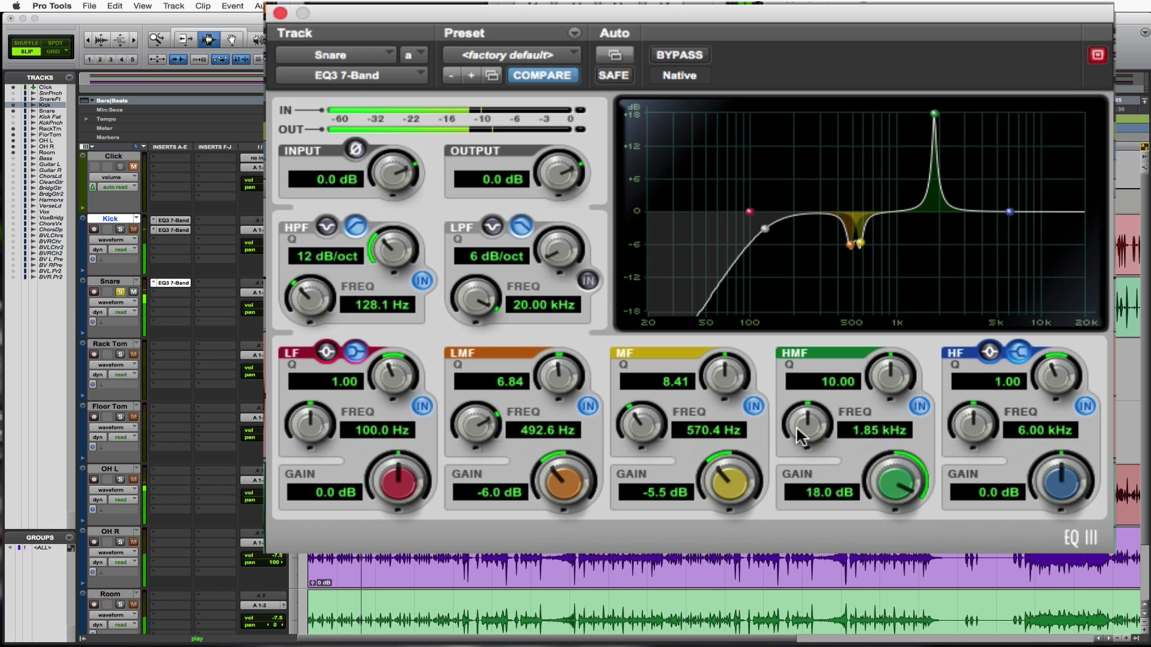
- Widen the snare's HMF band to a Q of 6.84, retune it to 1.96 kHz and cut its gain to -6.2 dB
left_click_drag(891, 361, 884, 388)
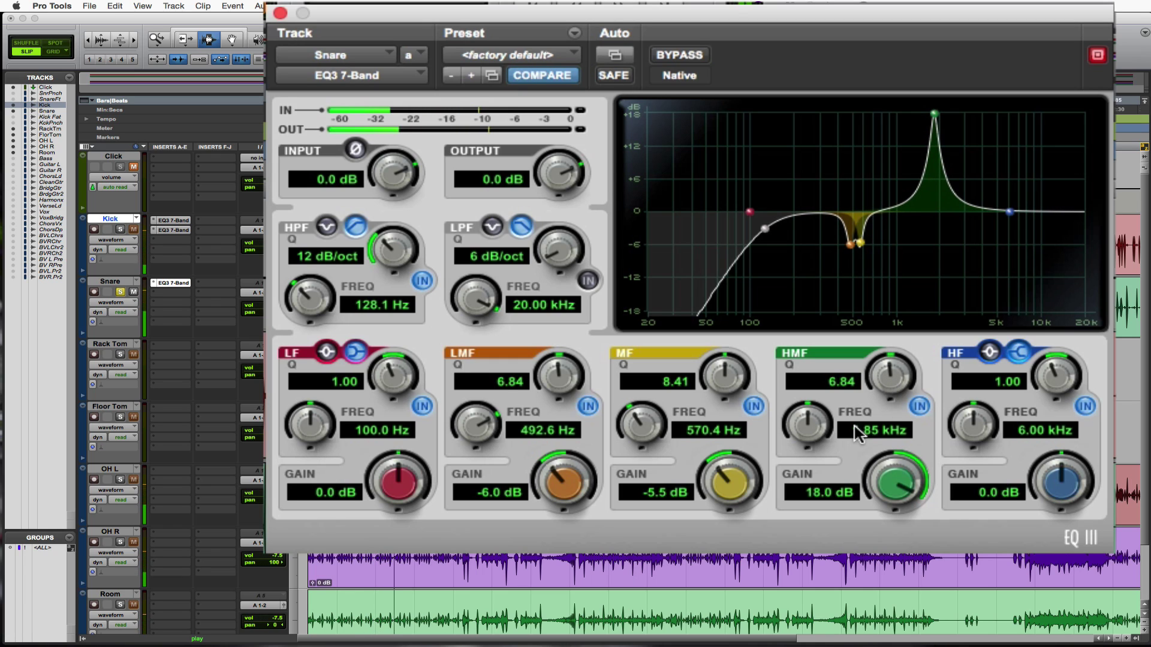
mouse_move(824, 425)
left_mouse_down()
mouse_move(814, 446)
mouse_move(830, 421)
mouse_move(827, 445)
left_mouse_up()
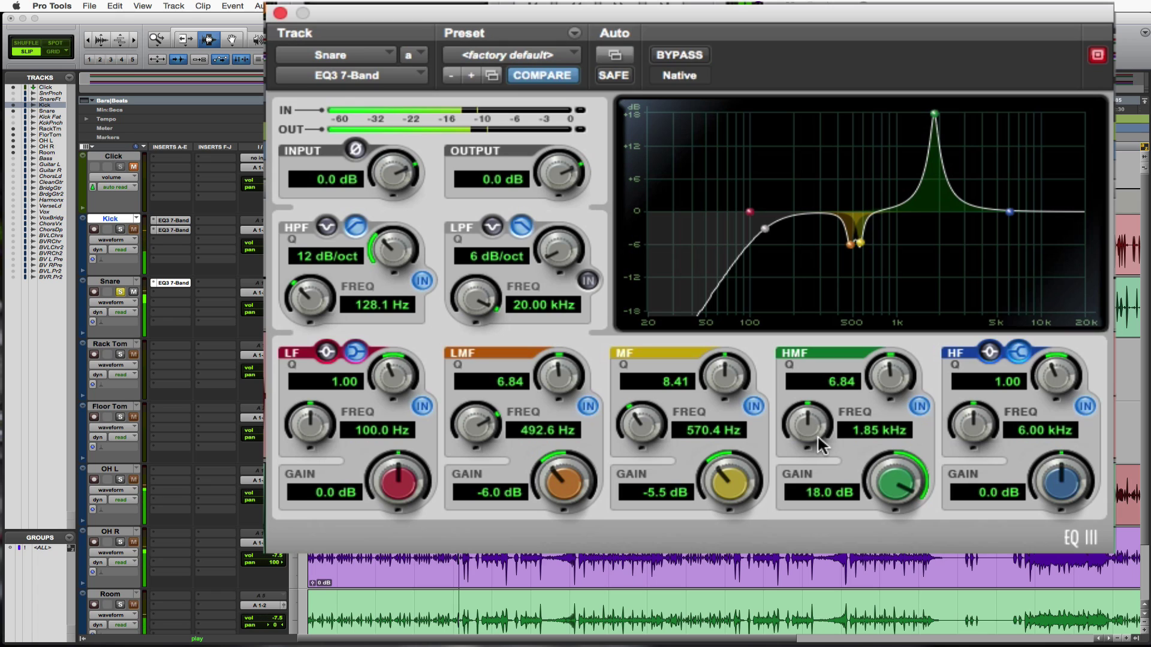
left_click_drag(818, 438, 817, 433)
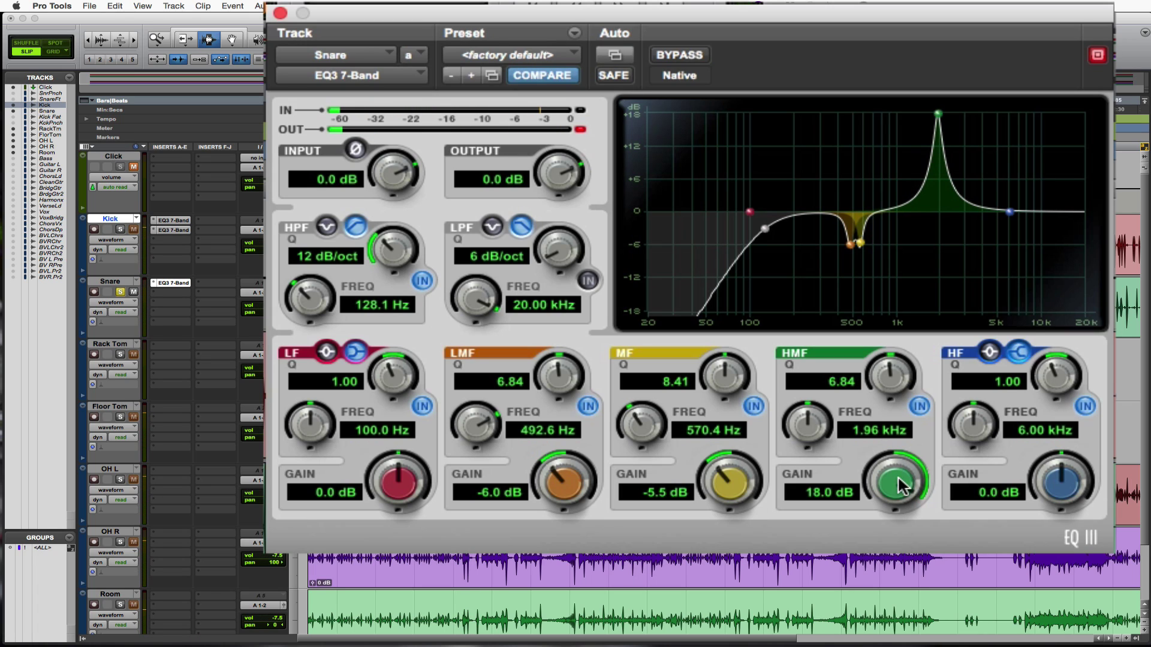
mouse_move(905, 488)
left_mouse_down()
mouse_move(900, 527)
mouse_move(899, 508)
left_mouse_up()
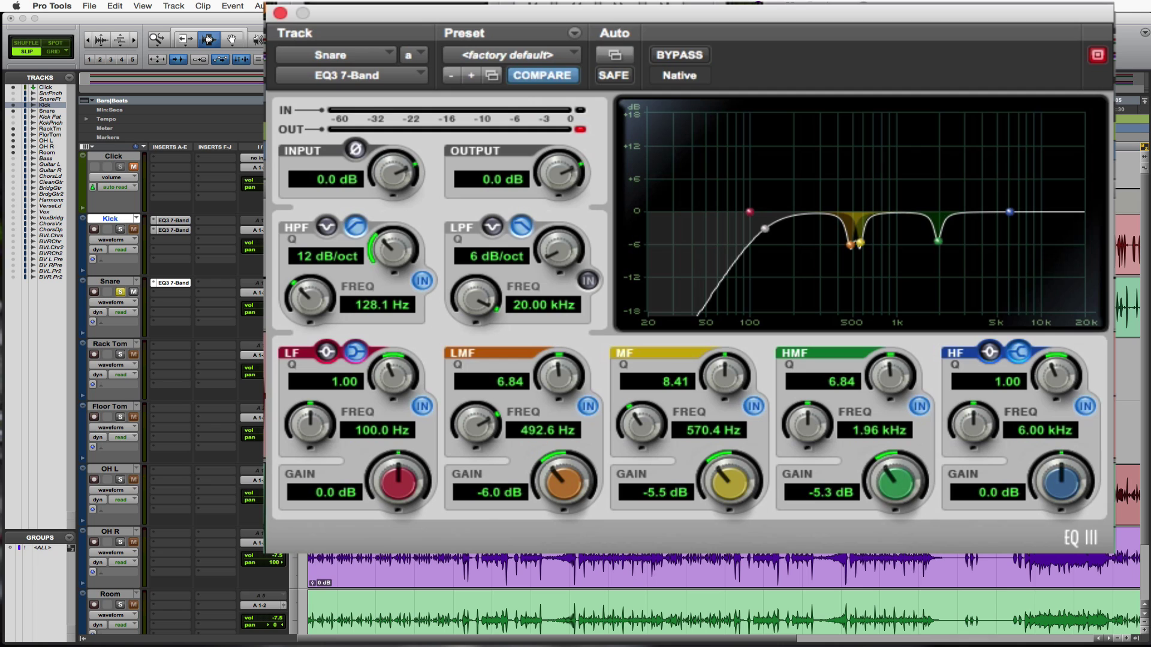
key("space")
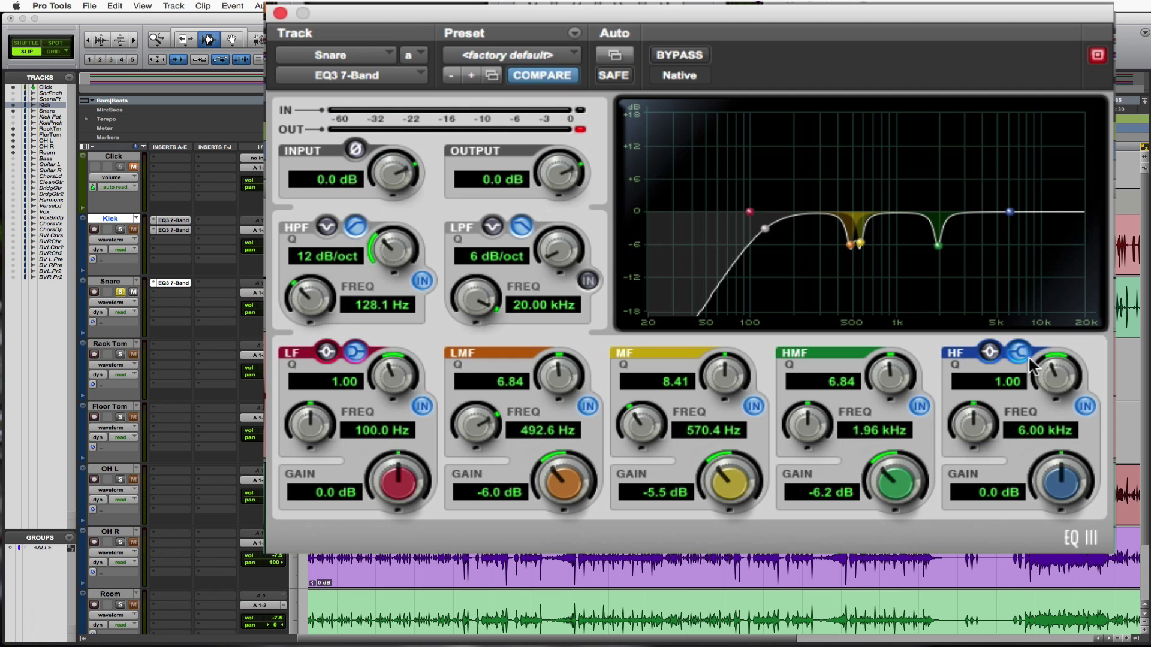
- Switch the snare EQ's HF band to a peak shape with a Q of 10.00 and a gain of 18.0 dB
left_click_drag(1055, 476, 1007, 300)
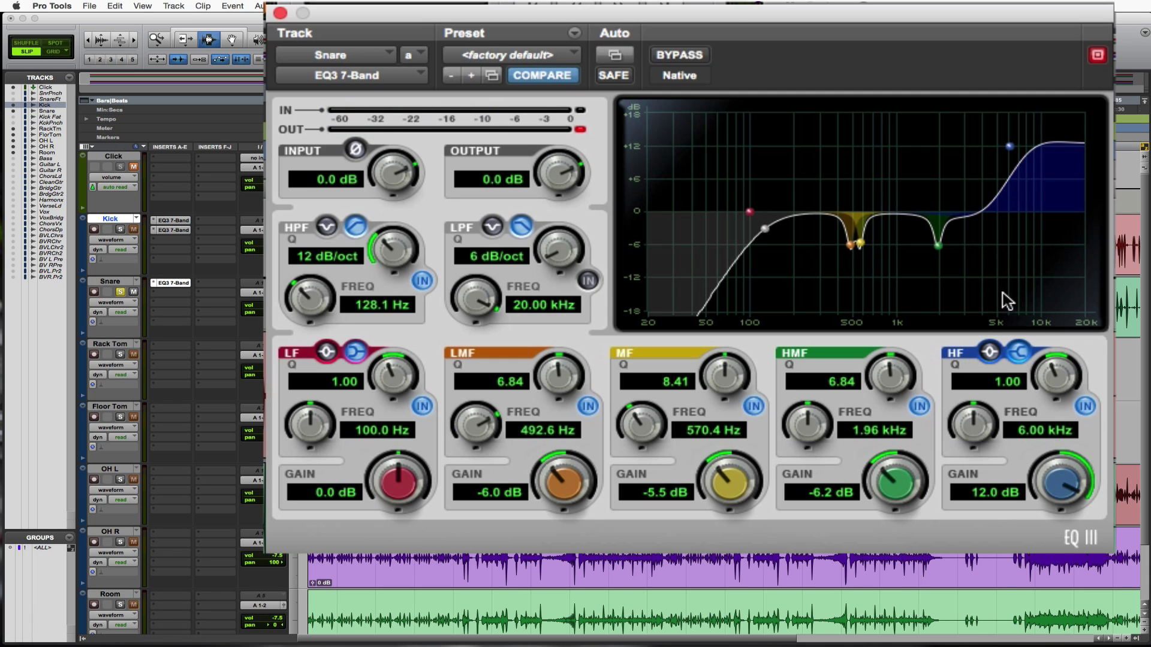
left_click(990, 354)
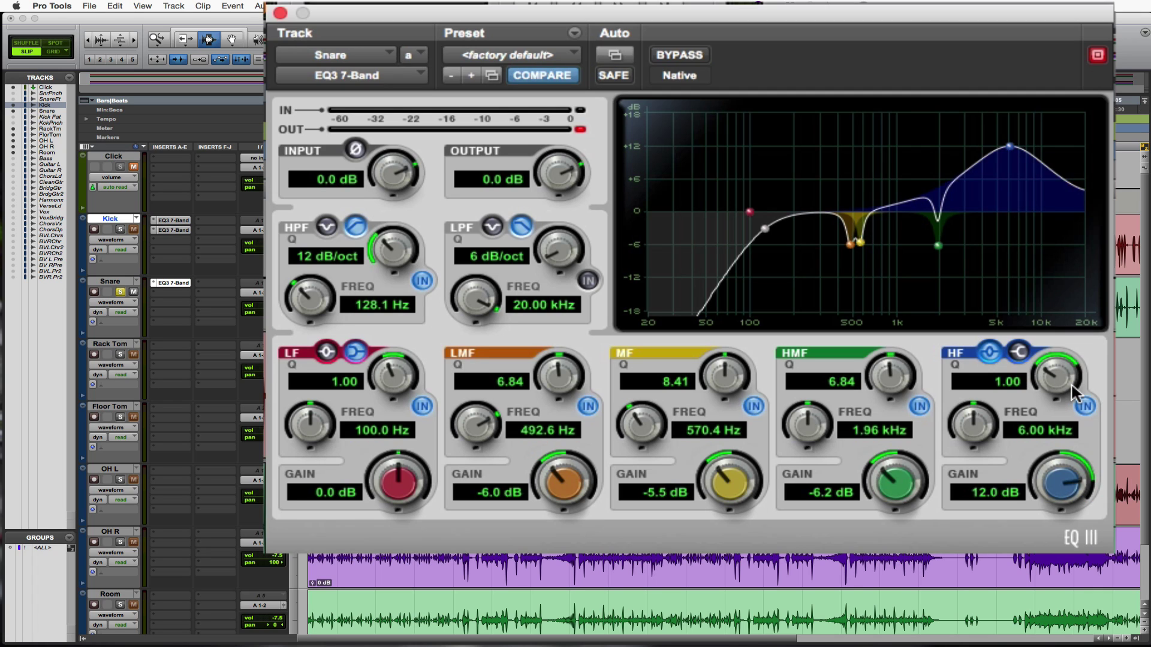
left_click_drag(1051, 382, 1055, 206)
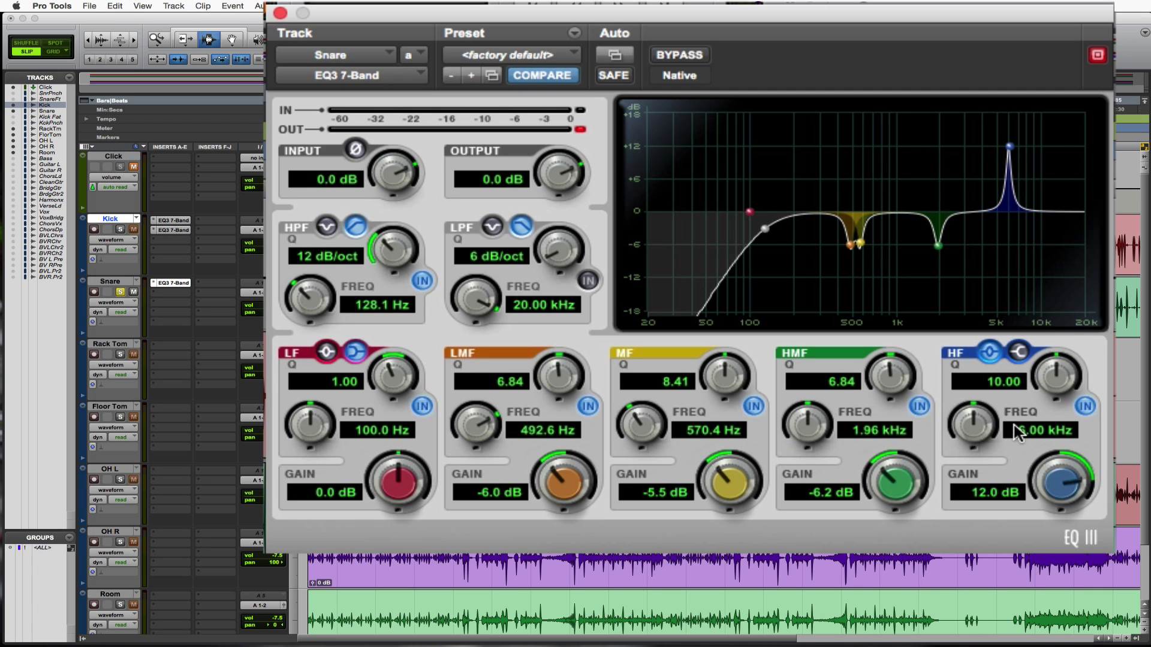
left_click_drag(1058, 485, 1056, 359)
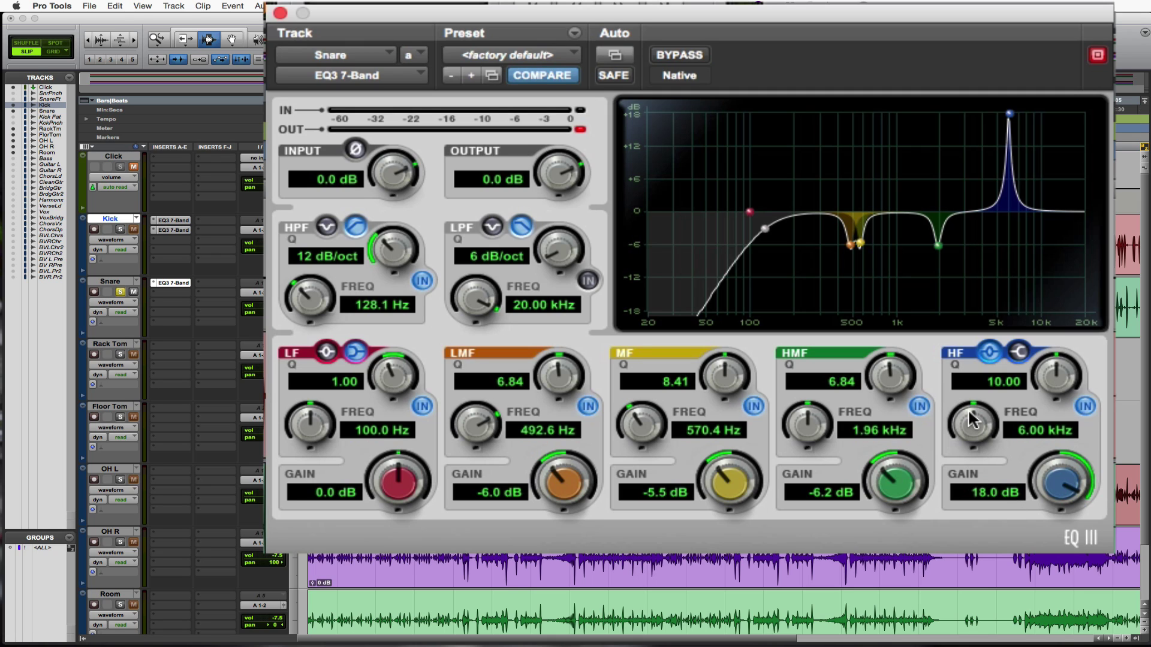
- Sweep the snare's boosted HF band down to 2.54 kHz during playback and switch the band out
key("space")
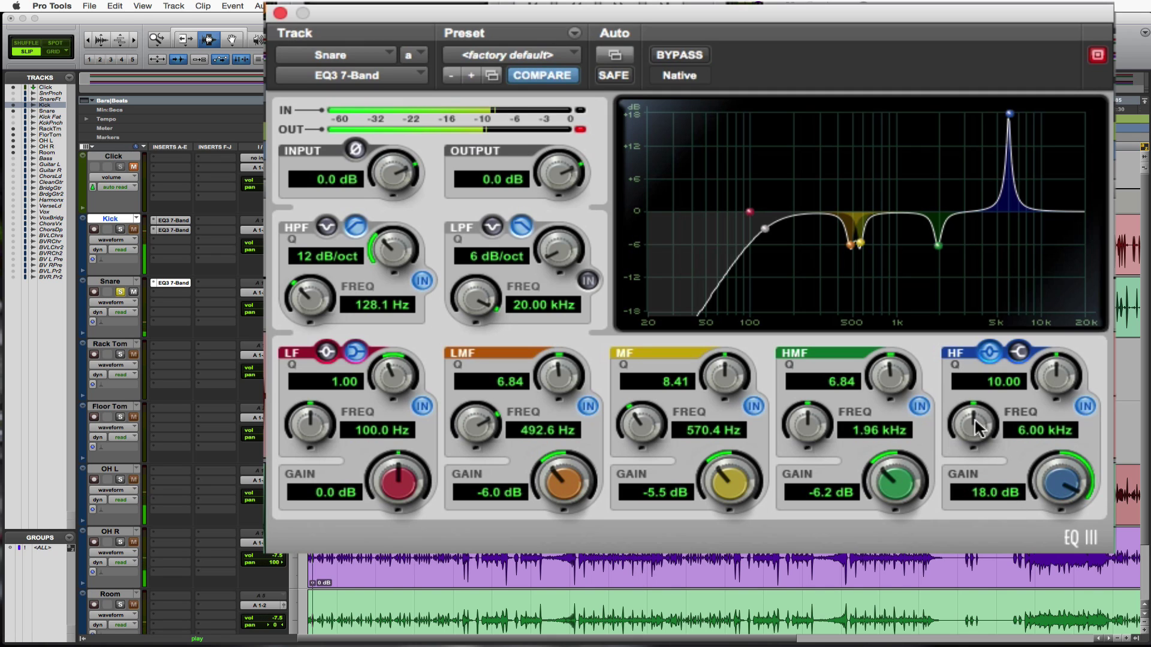
left_click_drag(973, 422, 965, 519)
left_click_drag(967, 532, 953, 502)
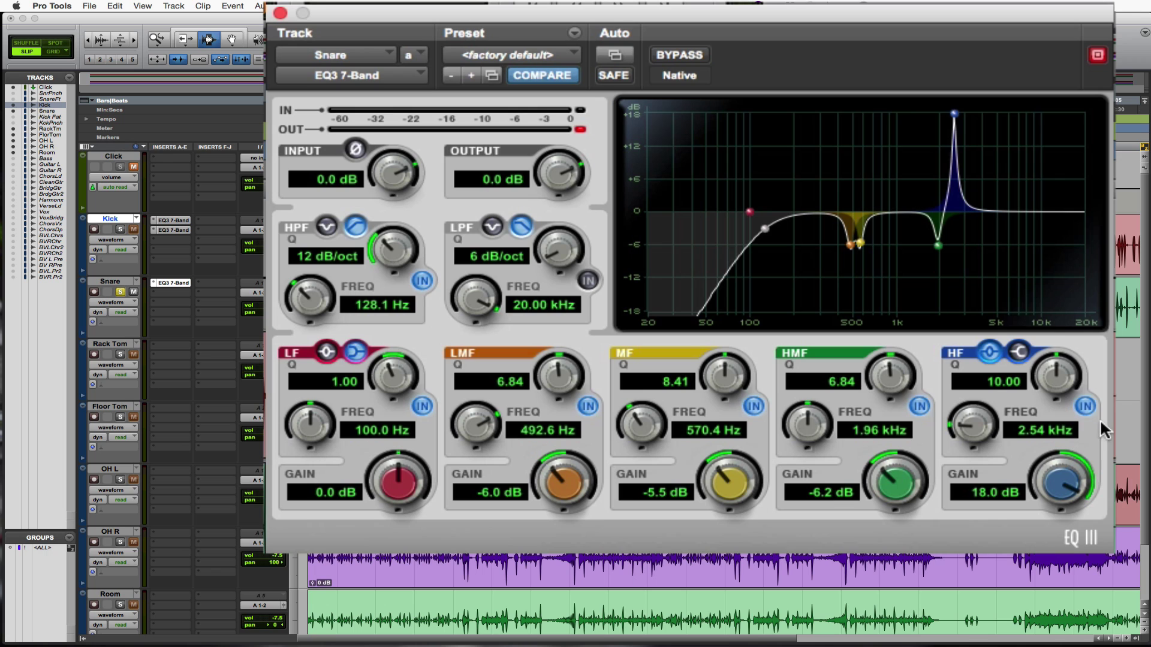
left_click(1085, 407)
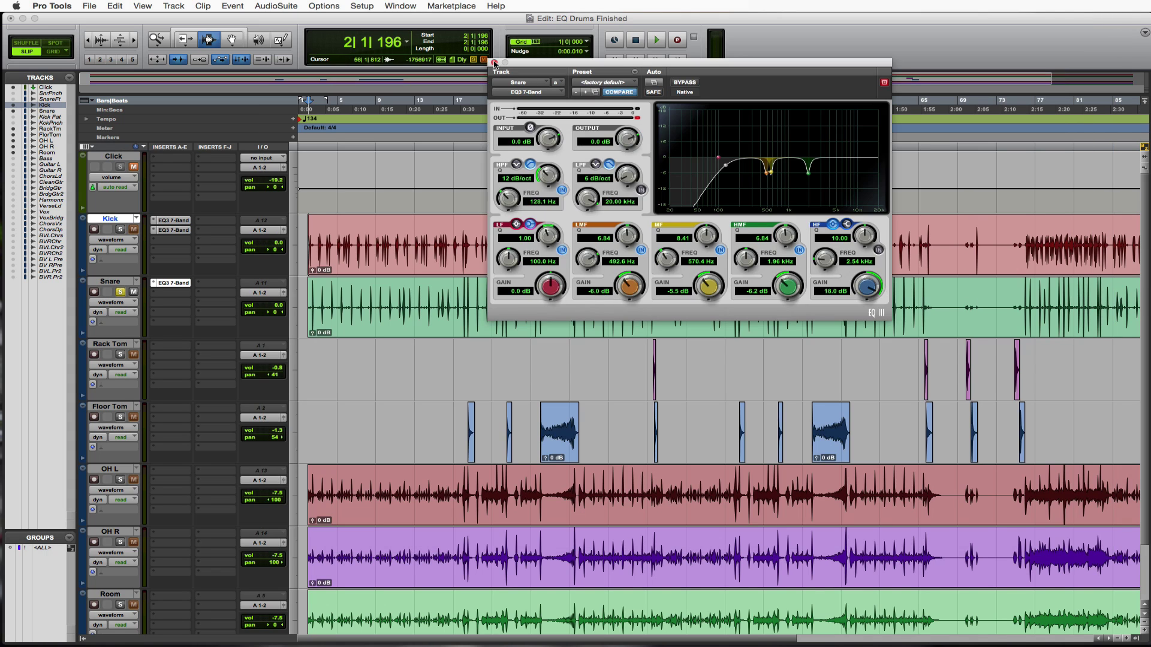
- Close the snare EQ and move the solo from the Snare track to the Rack Tom track
left_click(494, 63)
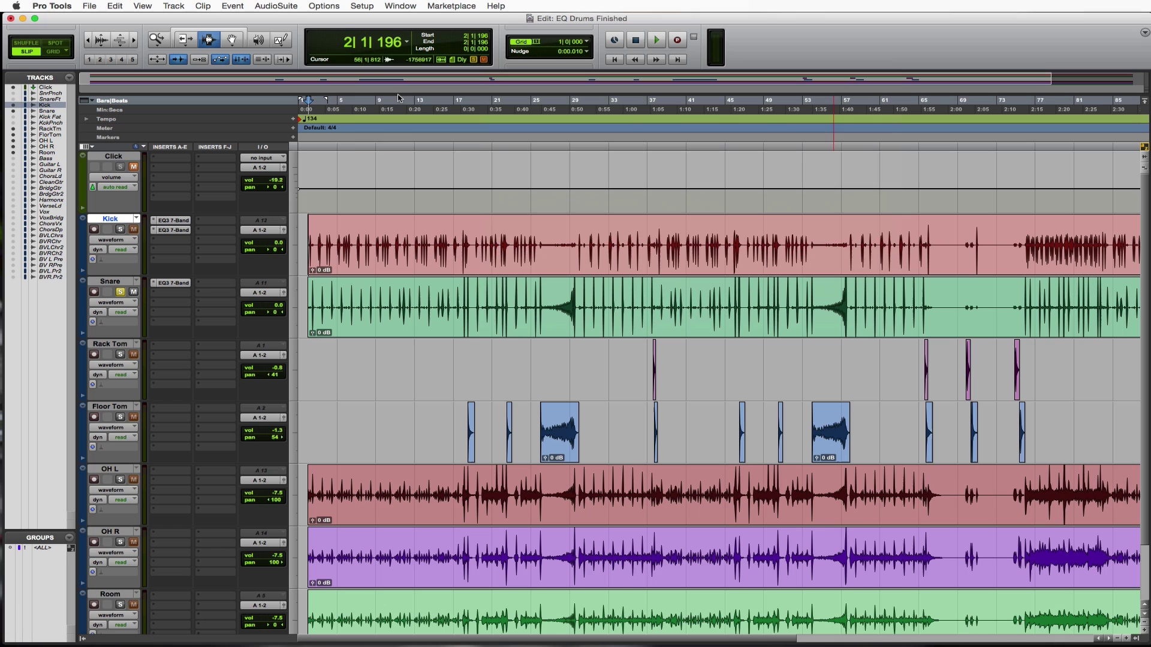
left_click(119, 294)
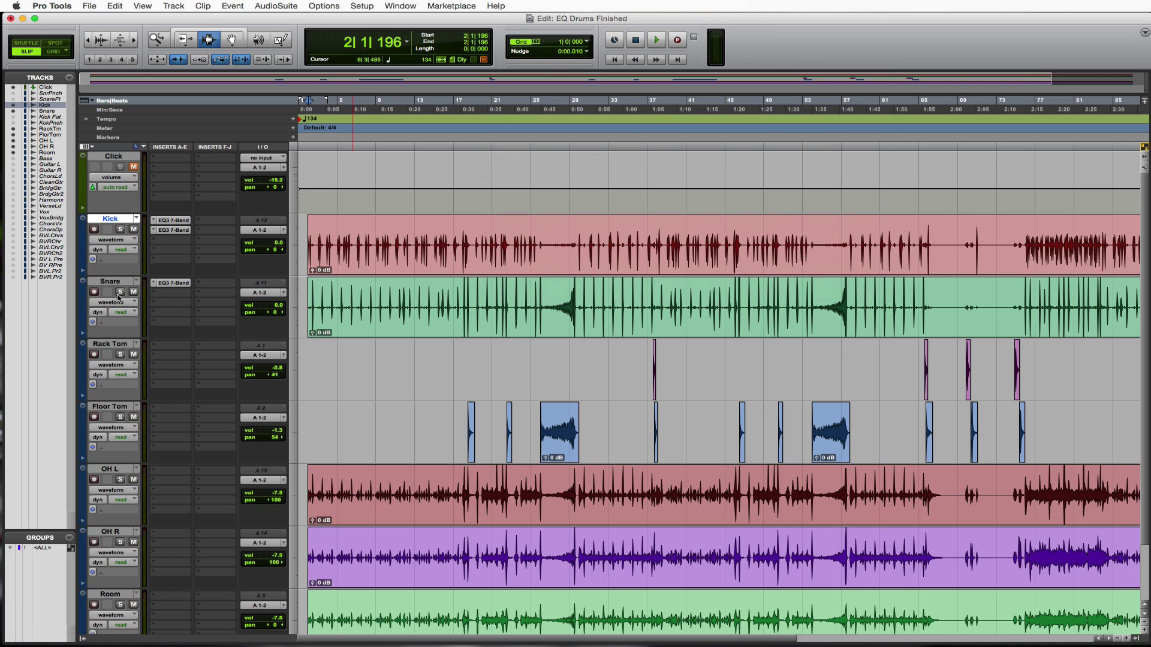
left_click(120, 355)
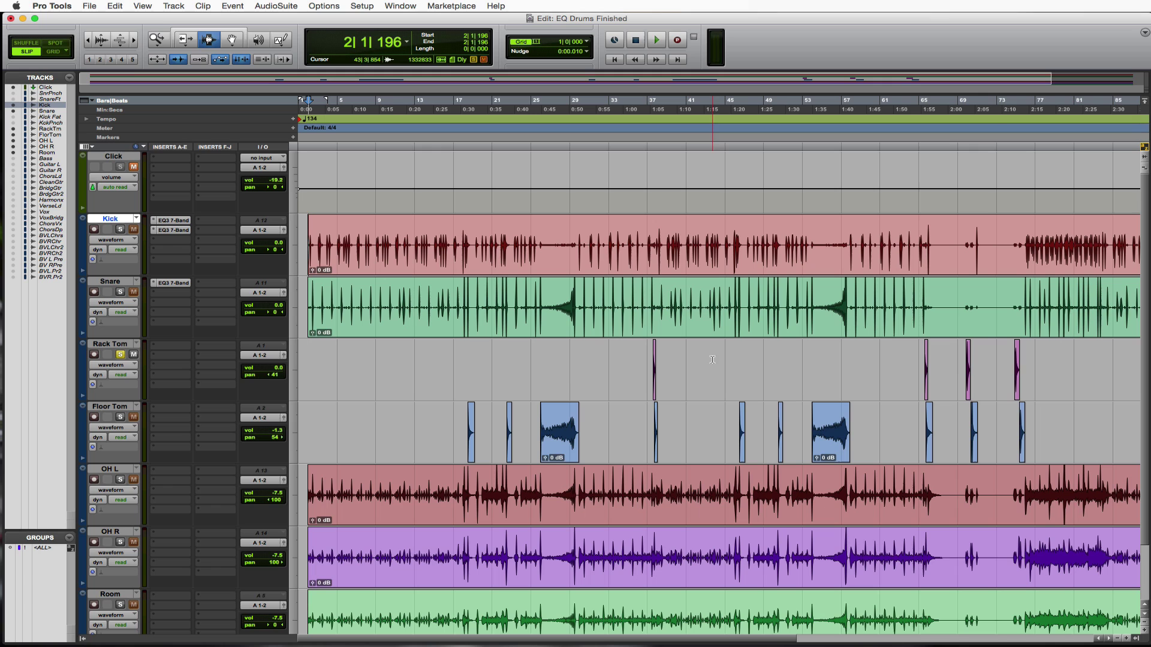
- Place the playback start right before the Rack Tom clip near bar 70, at 69|4|362
left_click(966, 369)
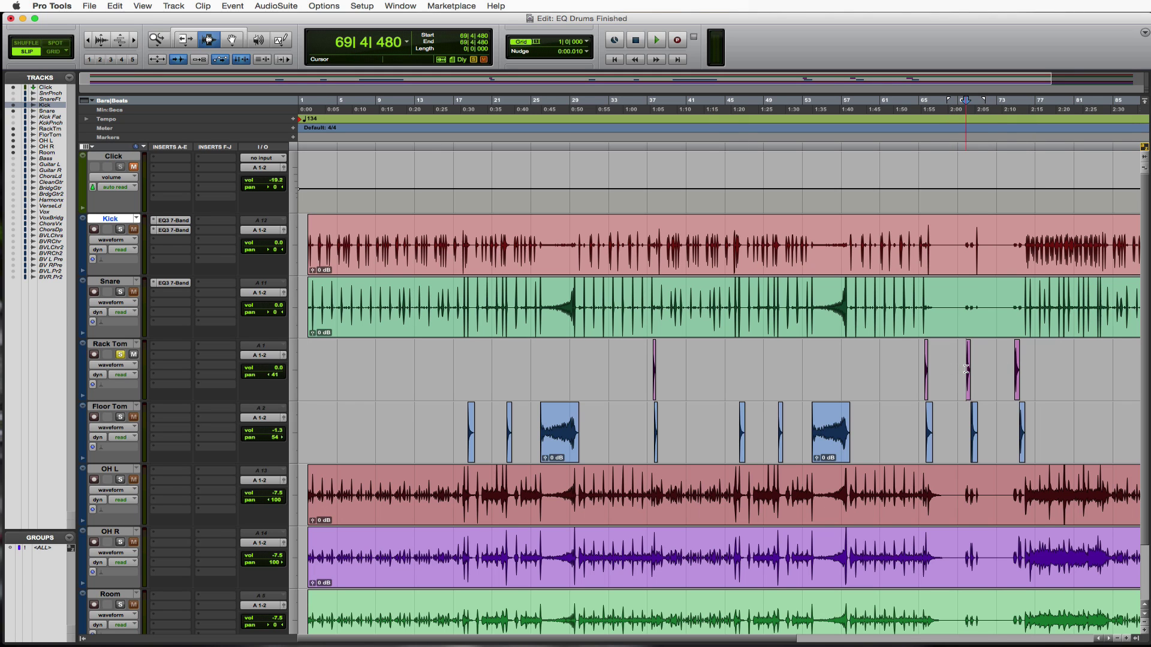
scroll(967, 369, "up", 4)
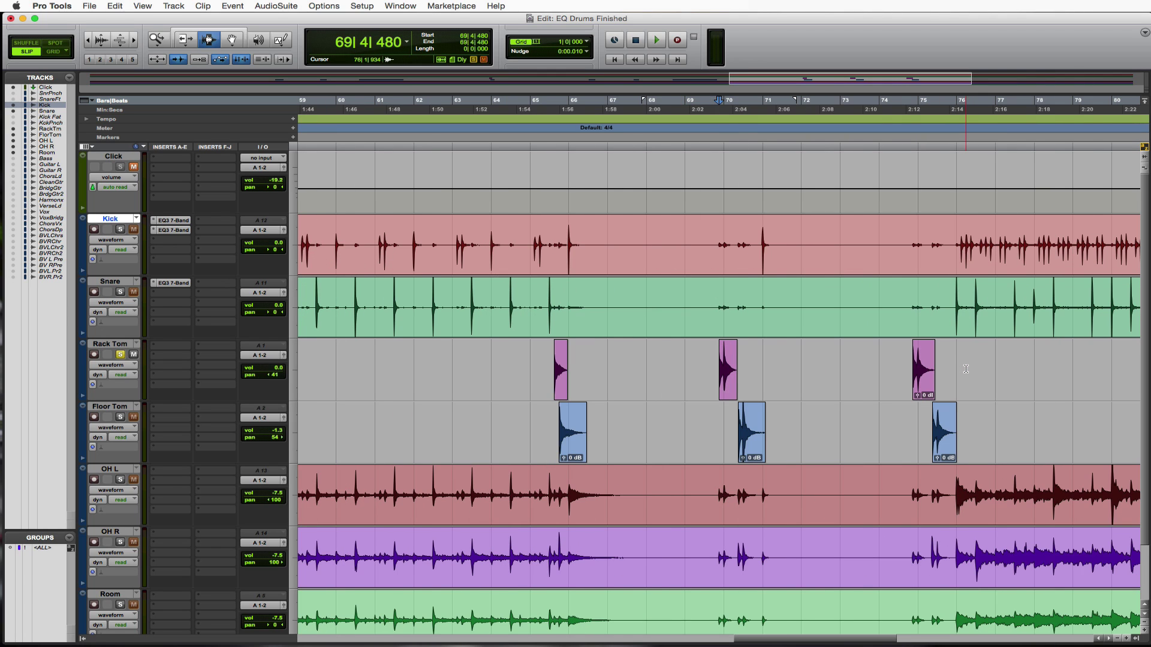
left_click(710, 367)
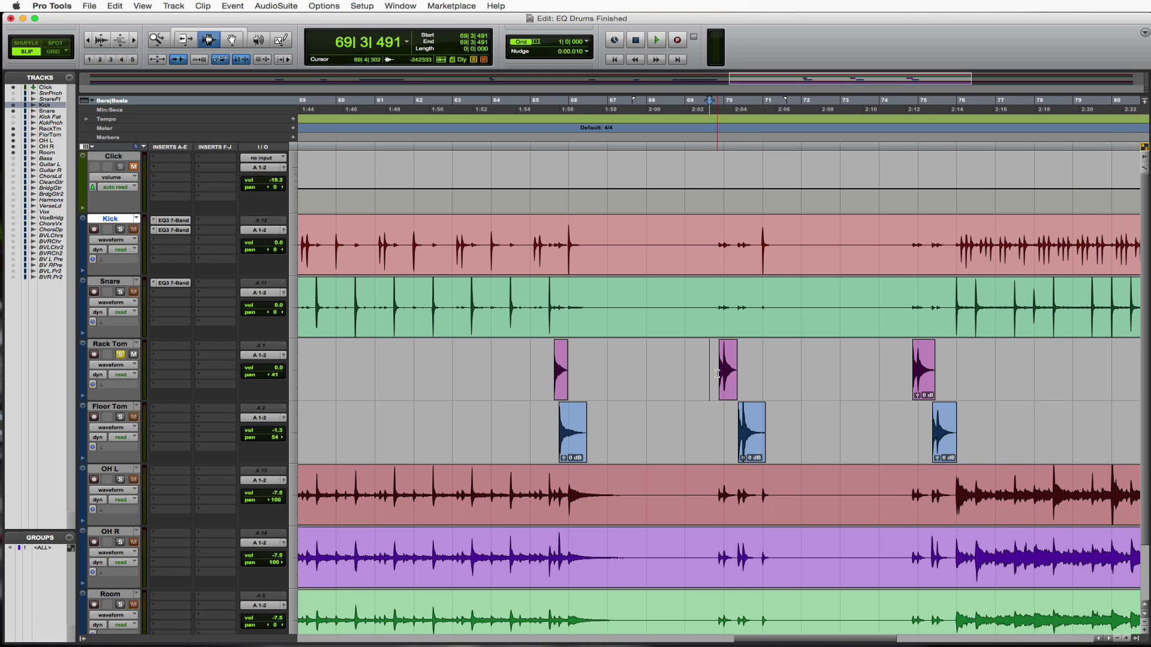
left_click(717, 374)
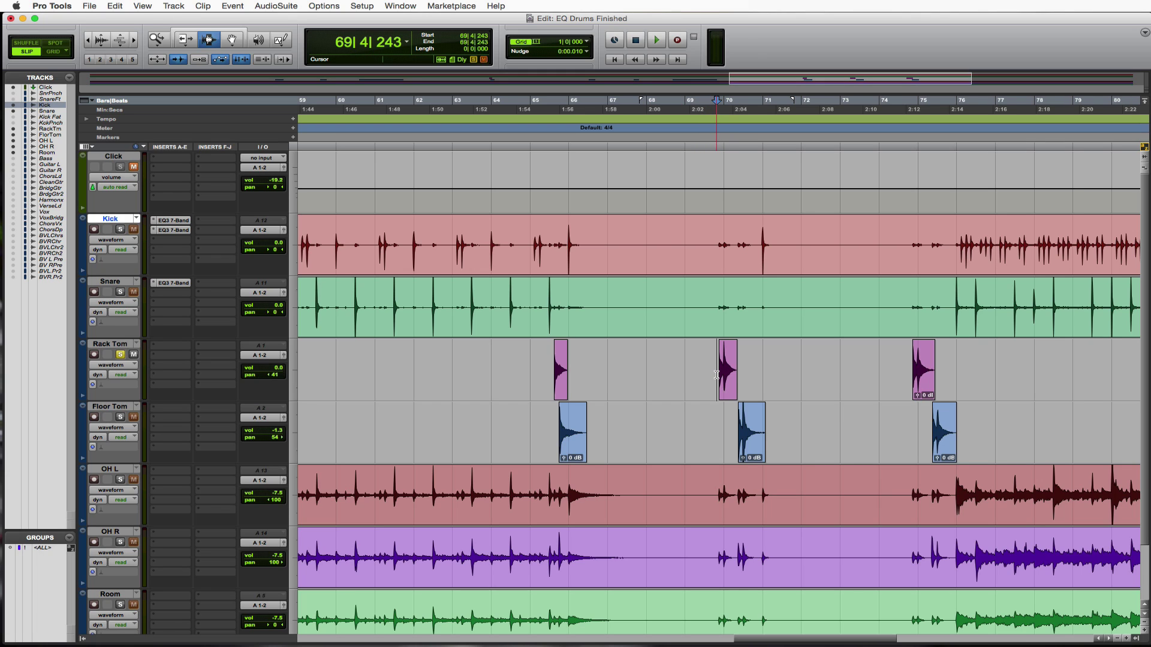
left_click(717, 374)
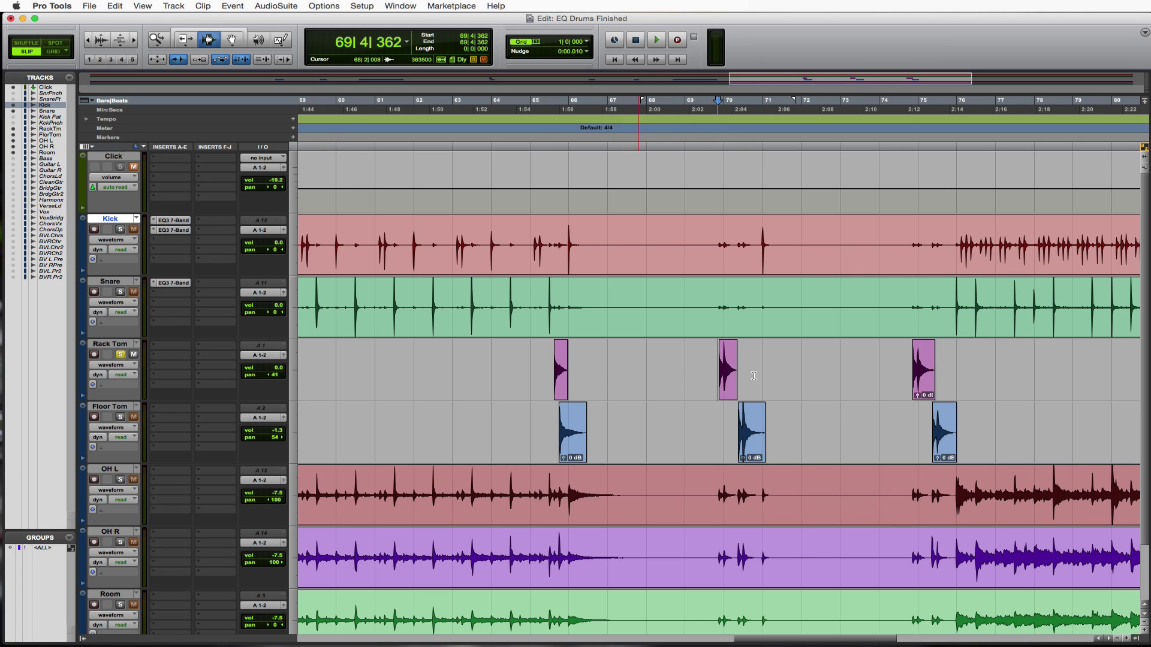
- Insert a mono EQ3 7-Band on the Rack Tom track and set its MF band Q to 10.00
left_click(158, 349)
mouse_move(186, 367)
mouse_move(244, 372)
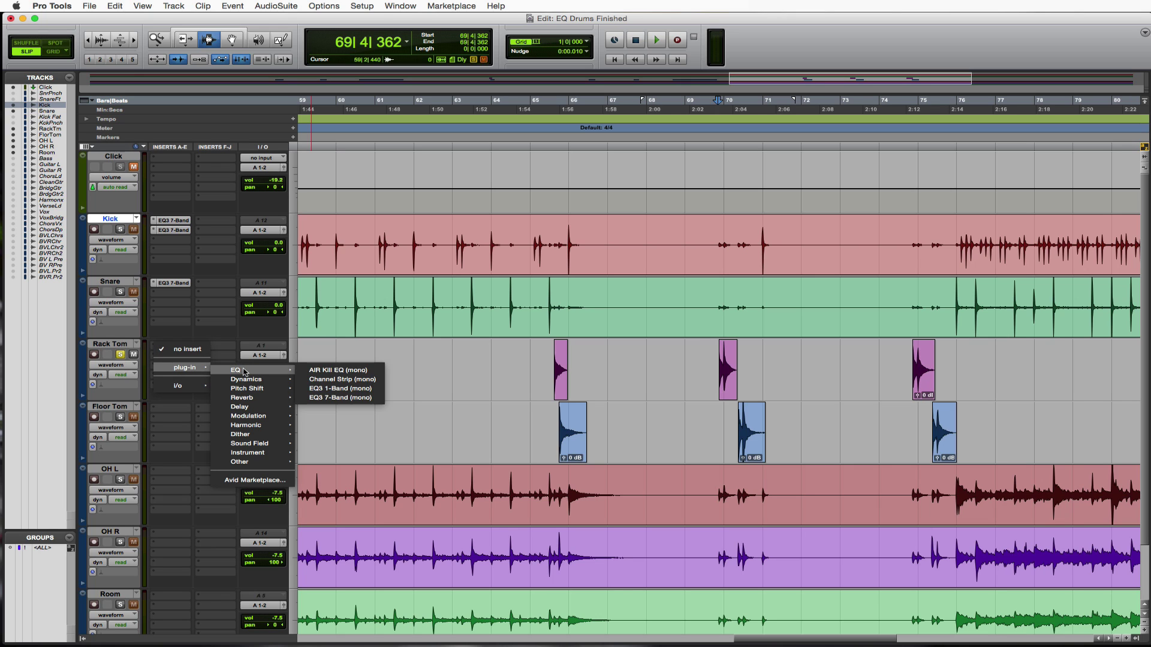
left_click(362, 397)
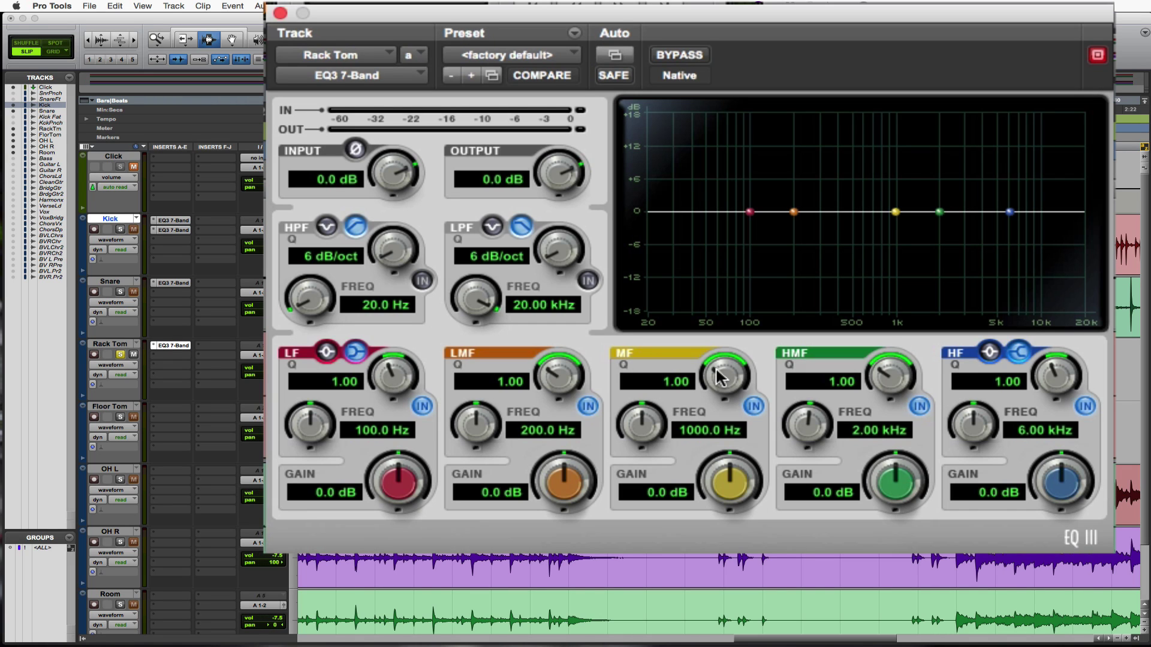
left_click_drag(736, 395, 727, 283)
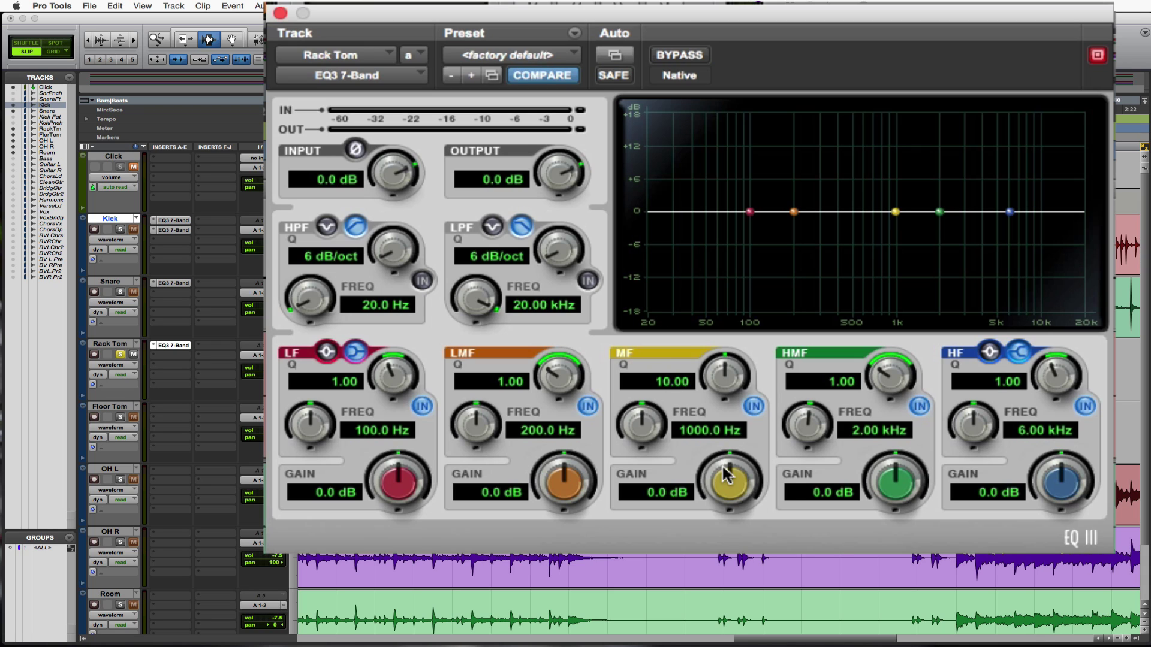
- Boost the Rack Tom EQ's MF band to 18.0 dB and sweep its frequency to 570.4 Hz during playback
left_click_drag(730, 485, 745, 329)
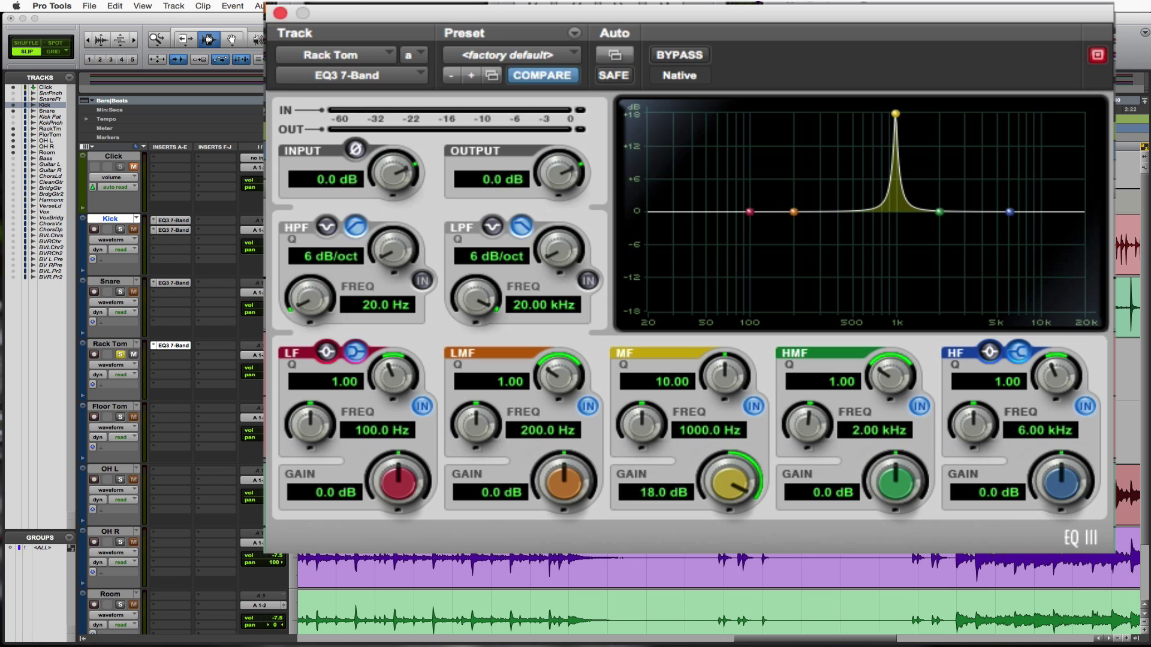
key("space")
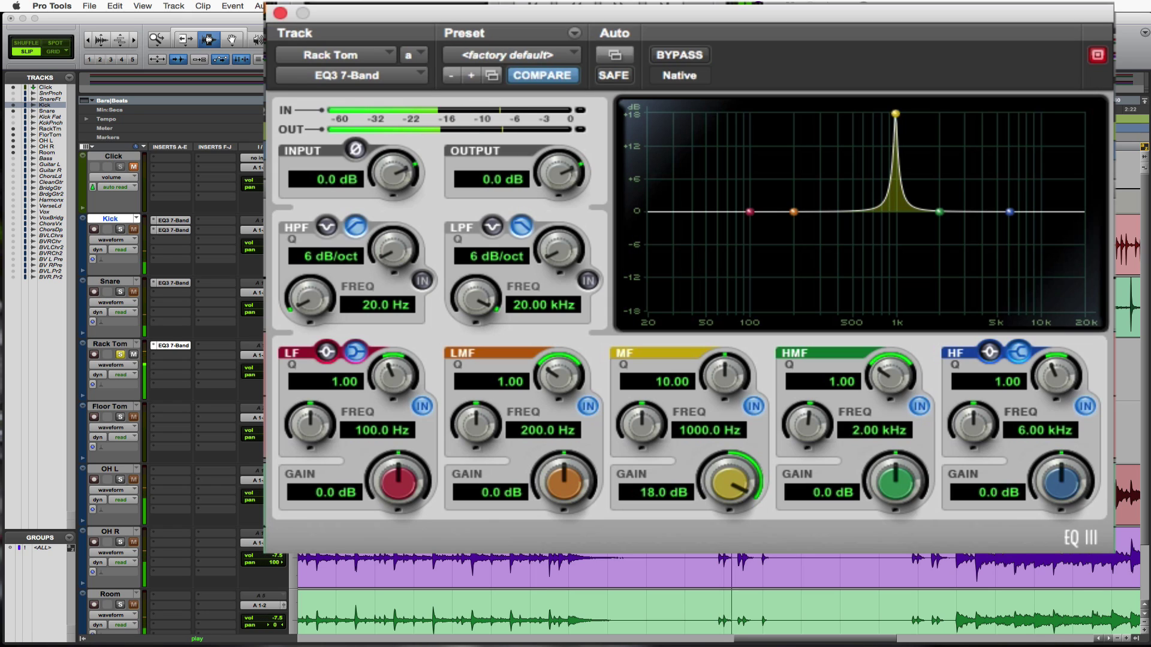
left_click_drag(641, 419, 640, 418)
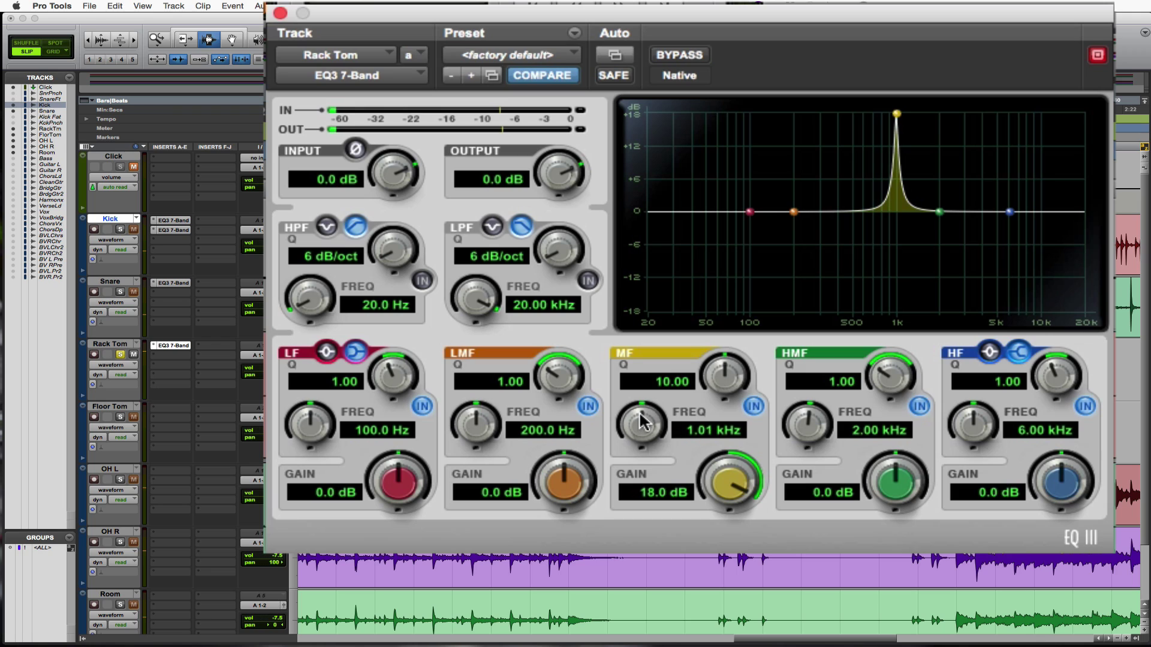
left_click(271, 378)
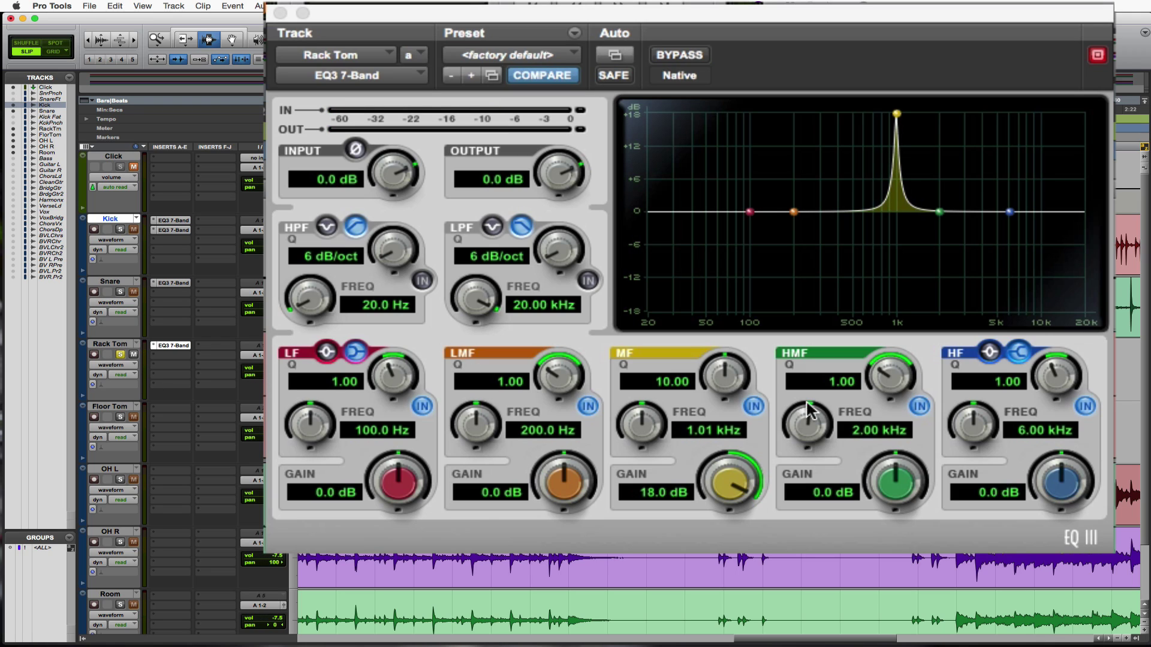
key("space")
left_click(644, 427)
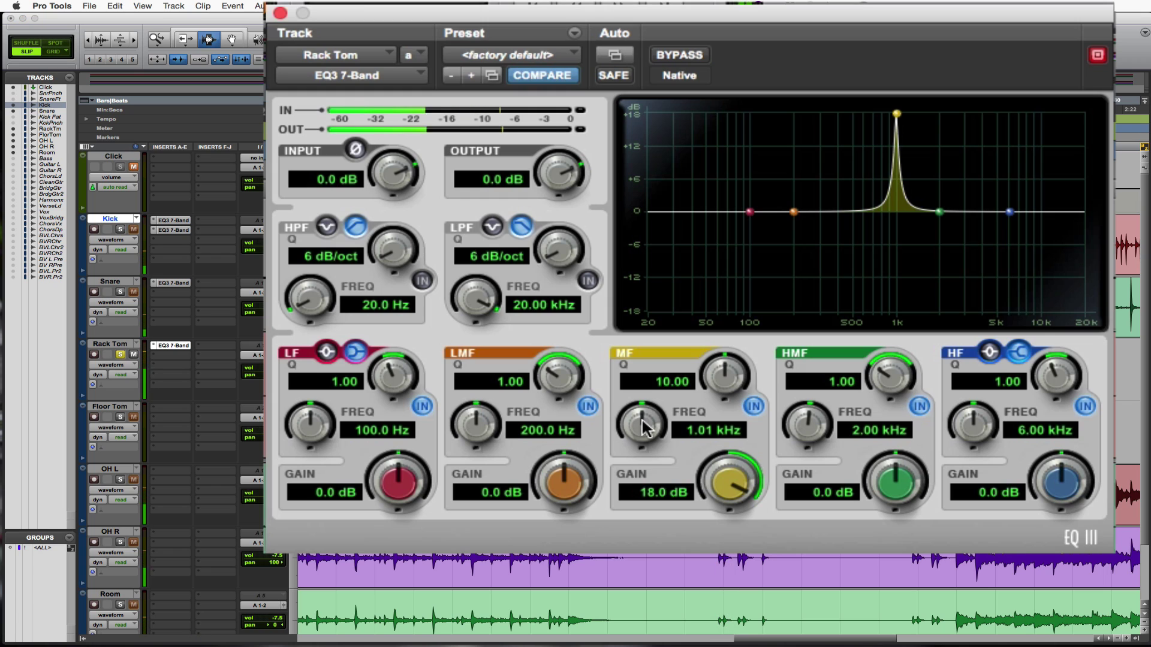
mouse_move(643, 427)
left_mouse_down()
mouse_move(652, 396)
mouse_move(644, 444)
left_mouse_up()
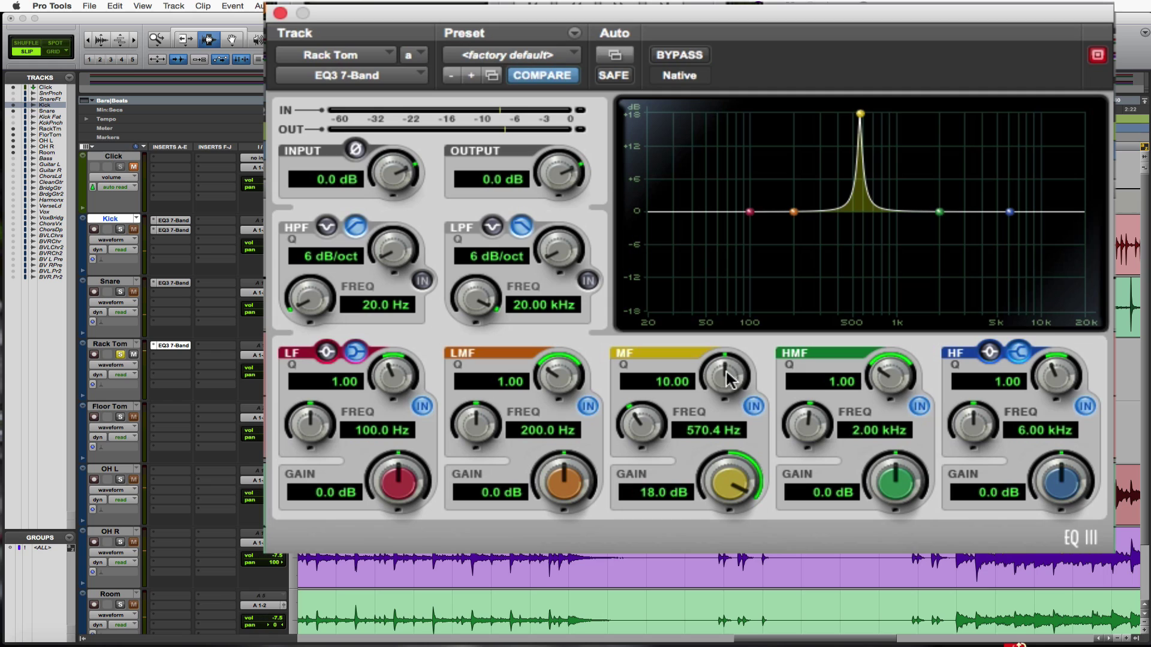
- Cut the MF band to -10.5 dB and widen its Q to 2.02, checking the result in playback
left_click_drag(724, 387, 727, 425)
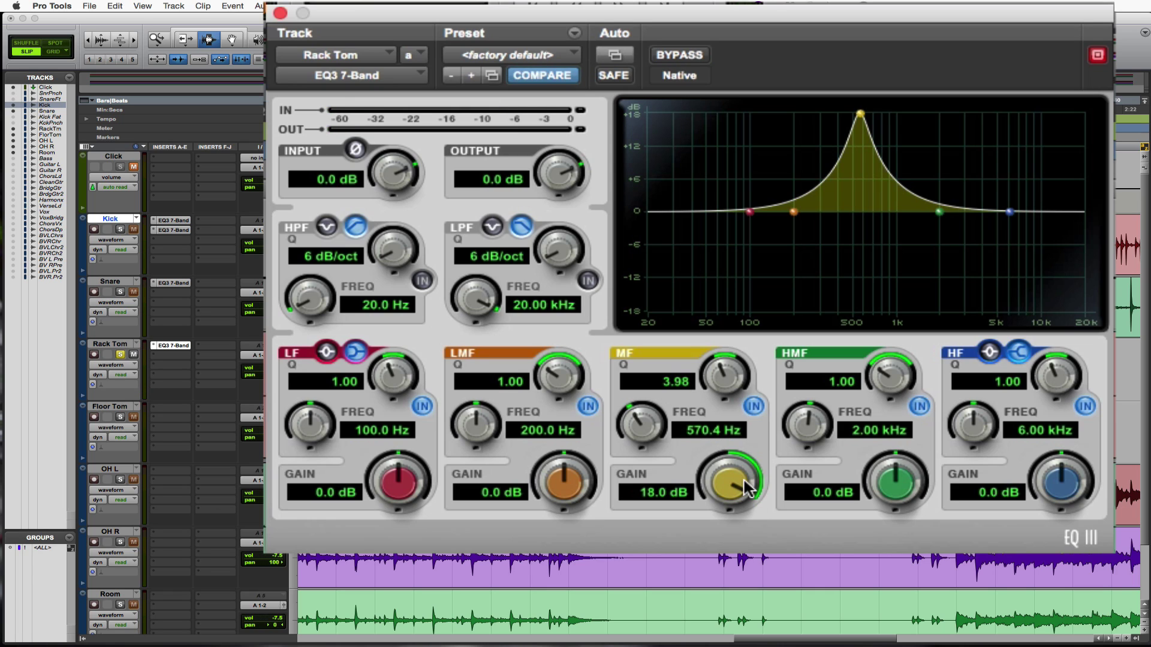
left_click_drag(728, 480, 695, 373)
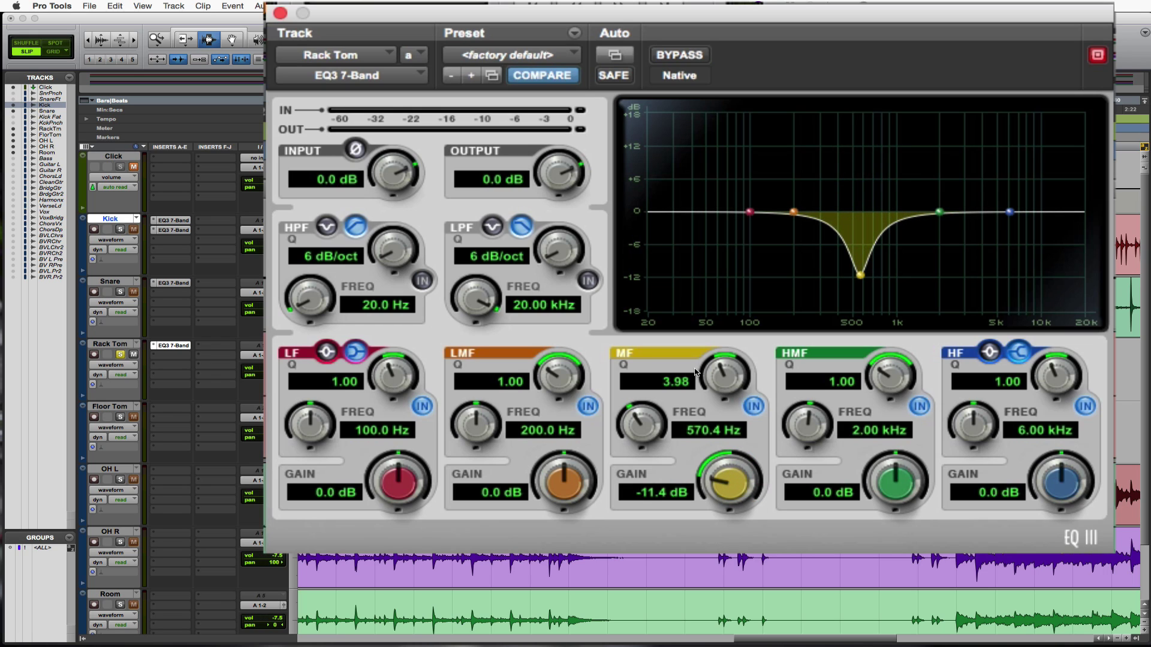
left_click_drag(724, 646, 725, 641)
key("space")
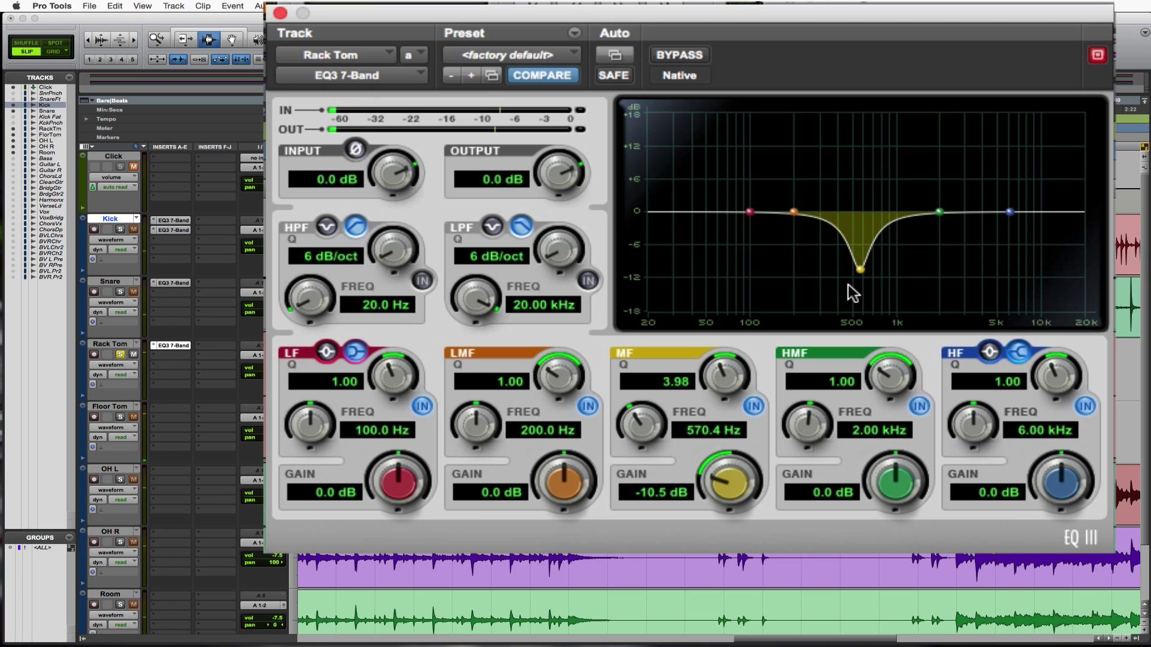
left_click_drag(726, 378, 720, 447)
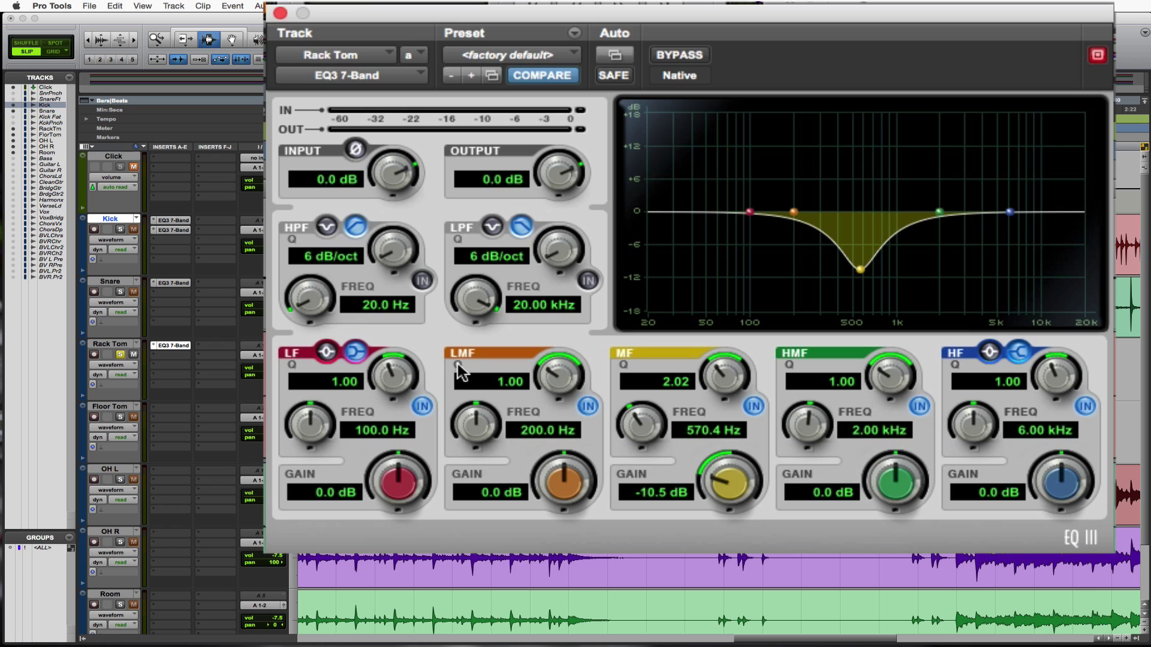
- Set the LMF band to Q 10.00 and 18.0 dB gain, and sweep its frequency to 116.6 Hz during playback
left_click_drag(557, 384, 559, 173)
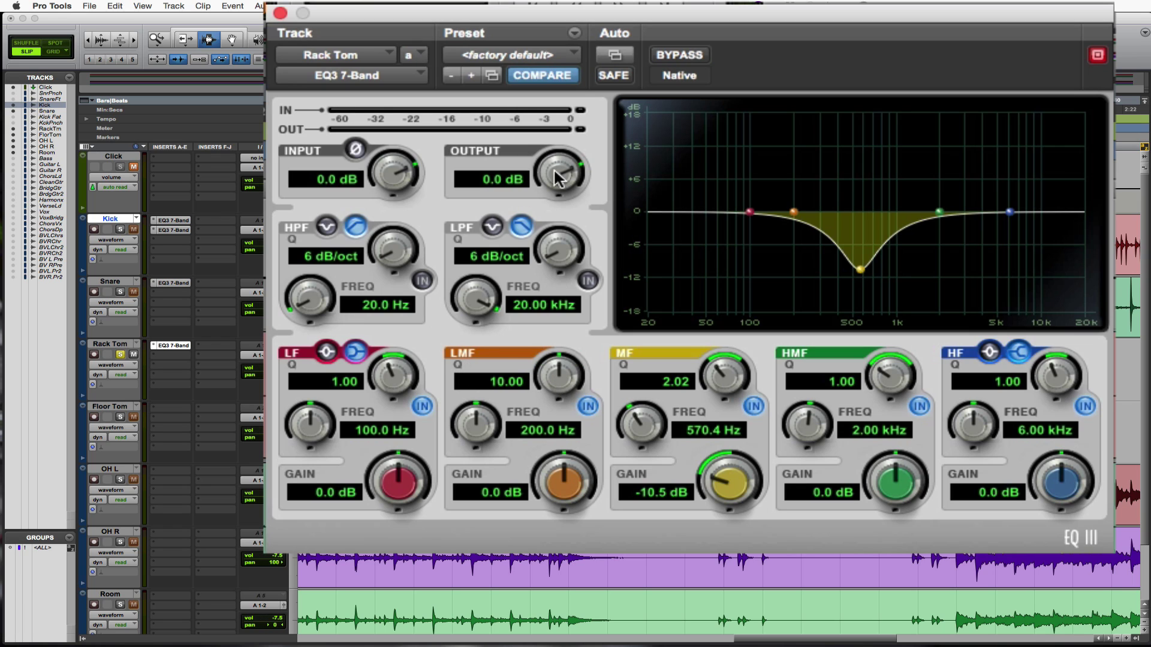
left_click_drag(575, 491, 575, 129)
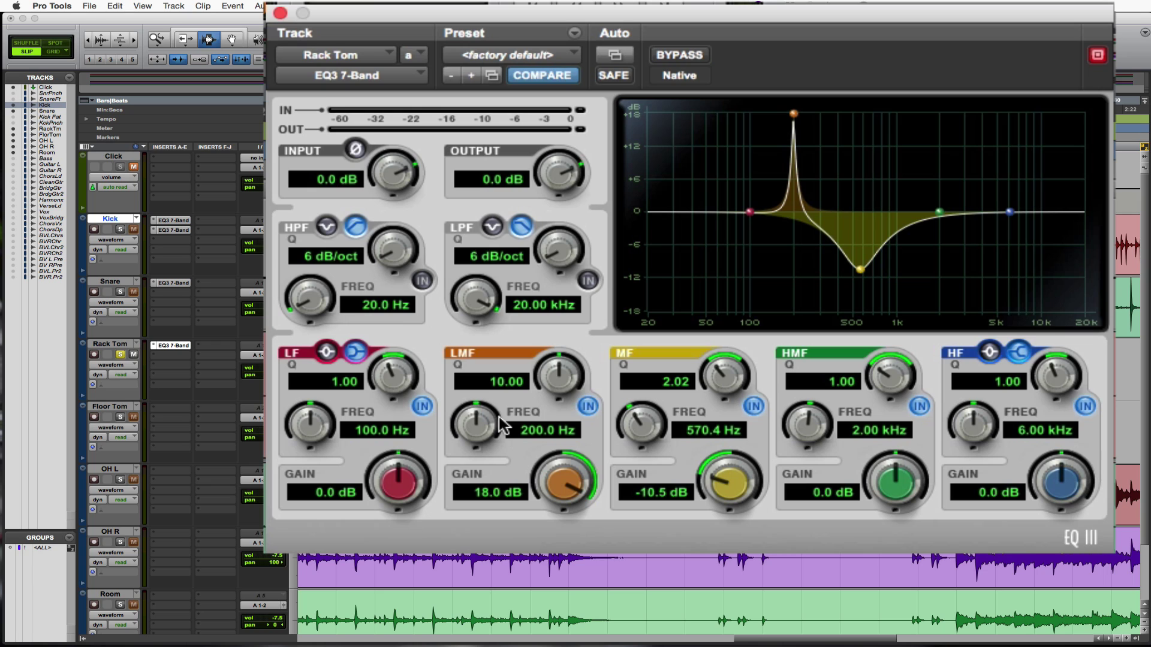
key("space")
left_click_drag(477, 427, 477, 483)
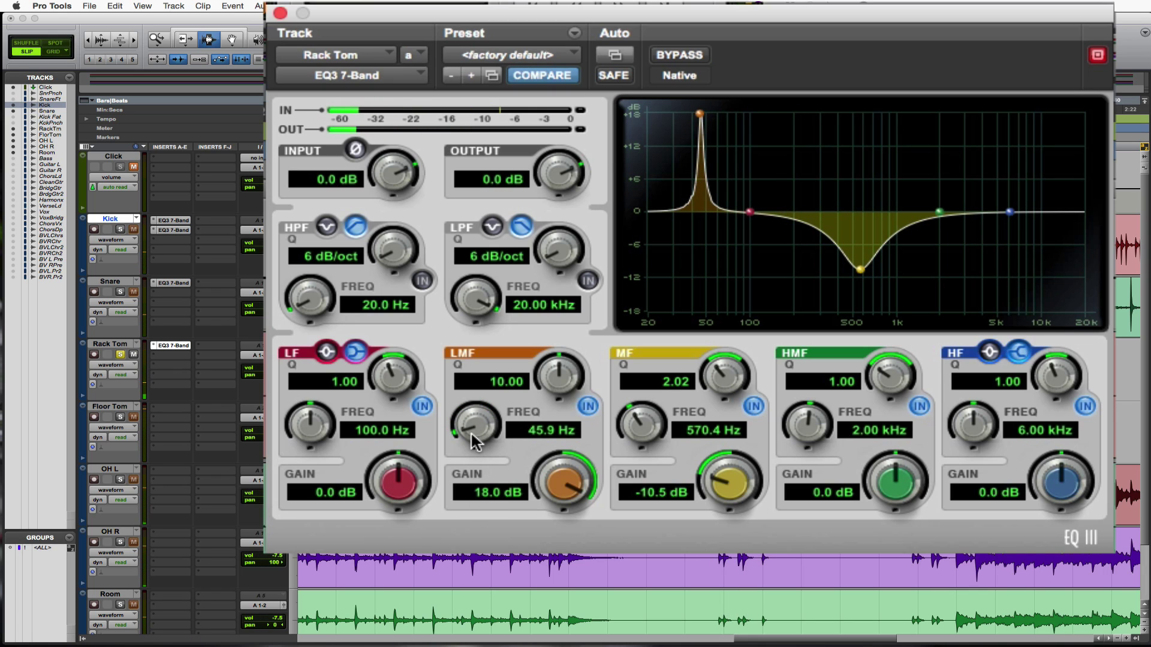
left_click_drag(475, 431, 484, 377)
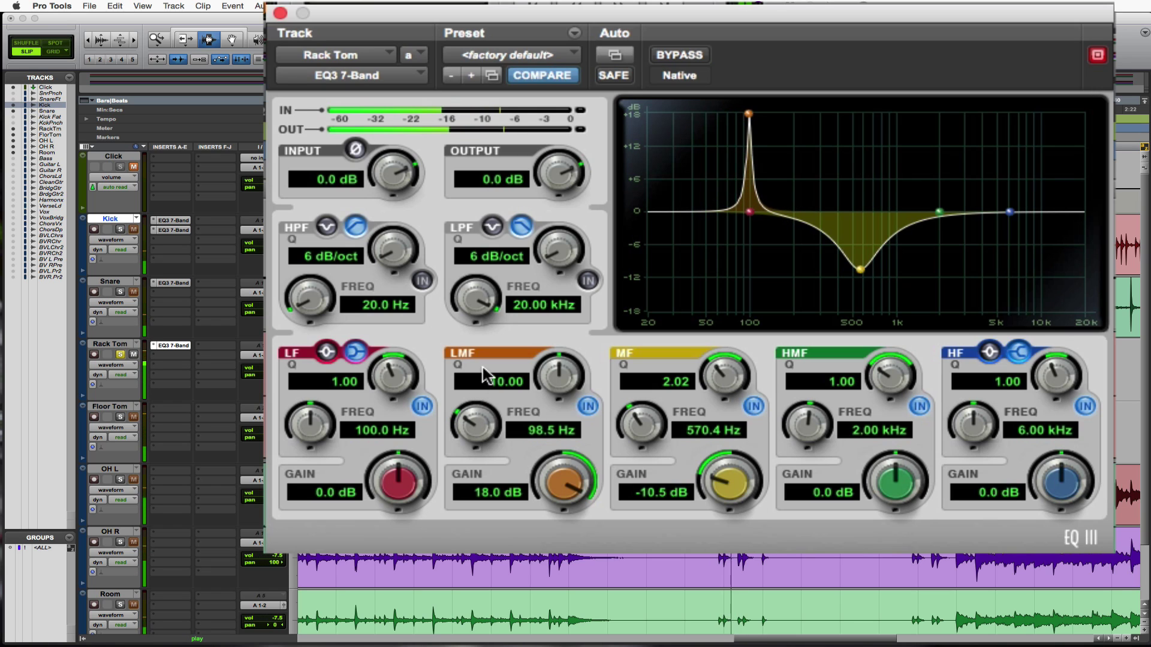
left_click_drag(477, 420, 485, 415)
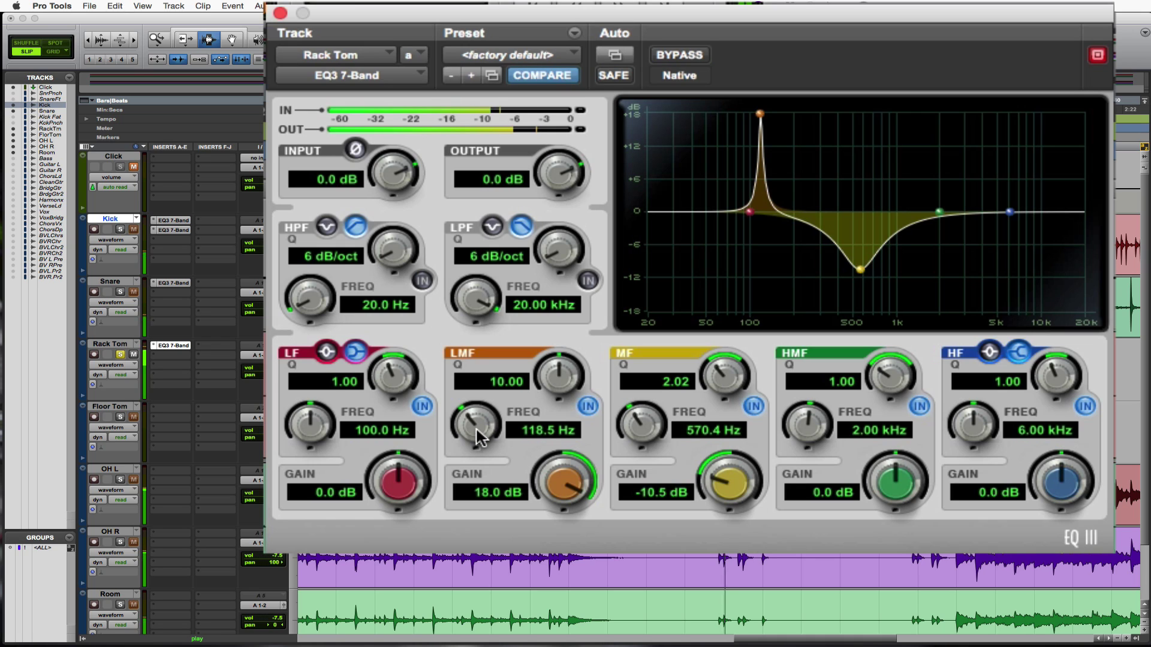
mouse_move(477, 436)
left_mouse_down()
mouse_move(484, 424)
mouse_move(483, 443)
mouse_move(480, 434)
left_mouse_up()
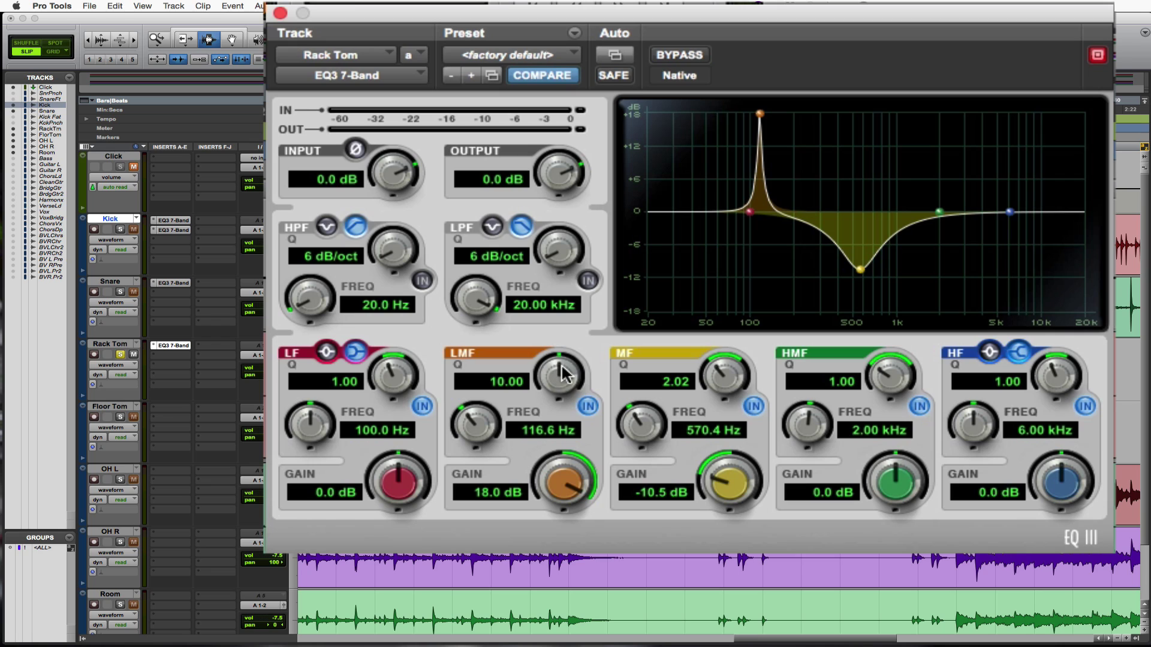
- Set the LMF band's Q to 7.41 by ear and cut its gain to -4.4 dB
left_click_drag(564, 376, 557, 429)
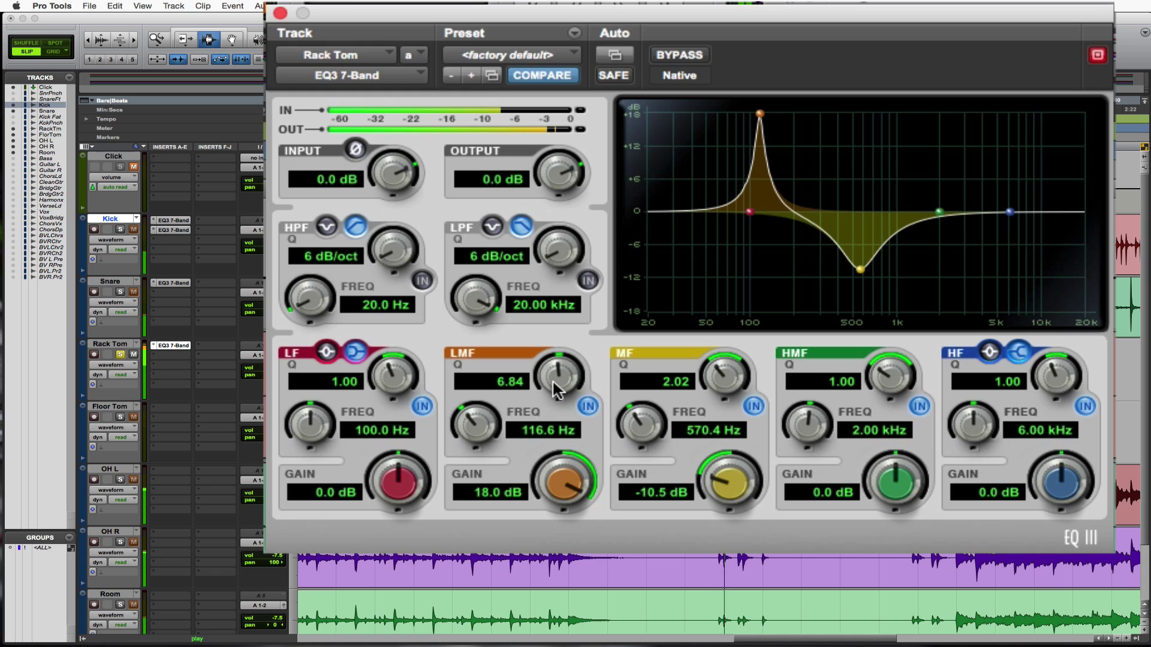
left_click_drag(558, 385, 564, 407)
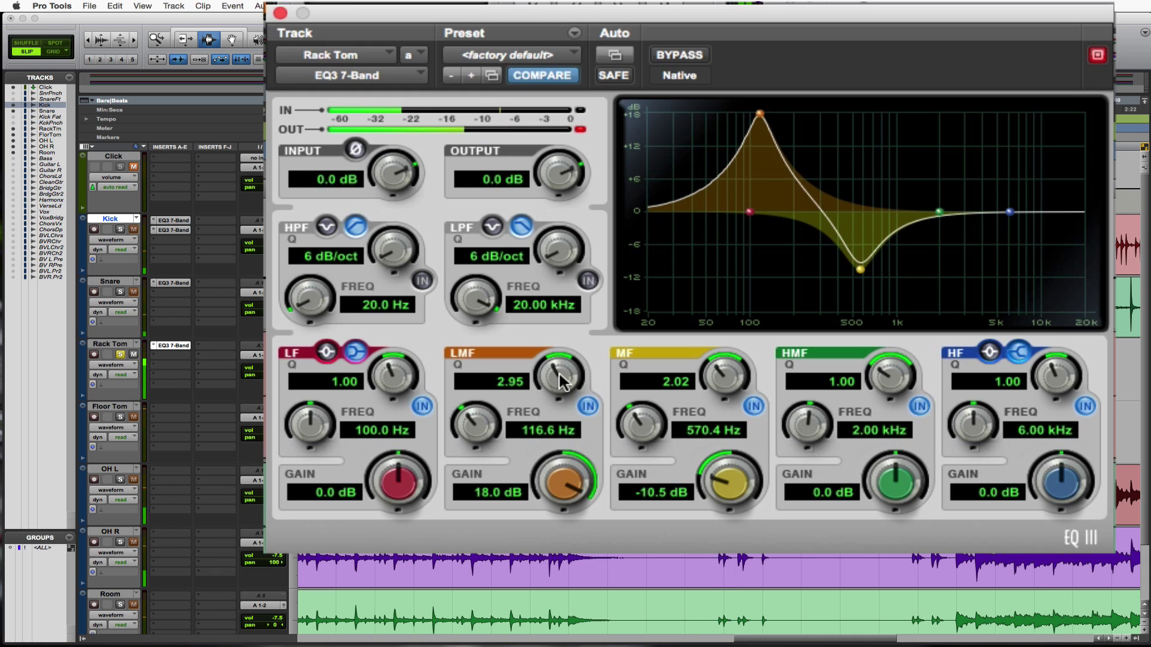
left_click_drag(559, 382, 559, 325)
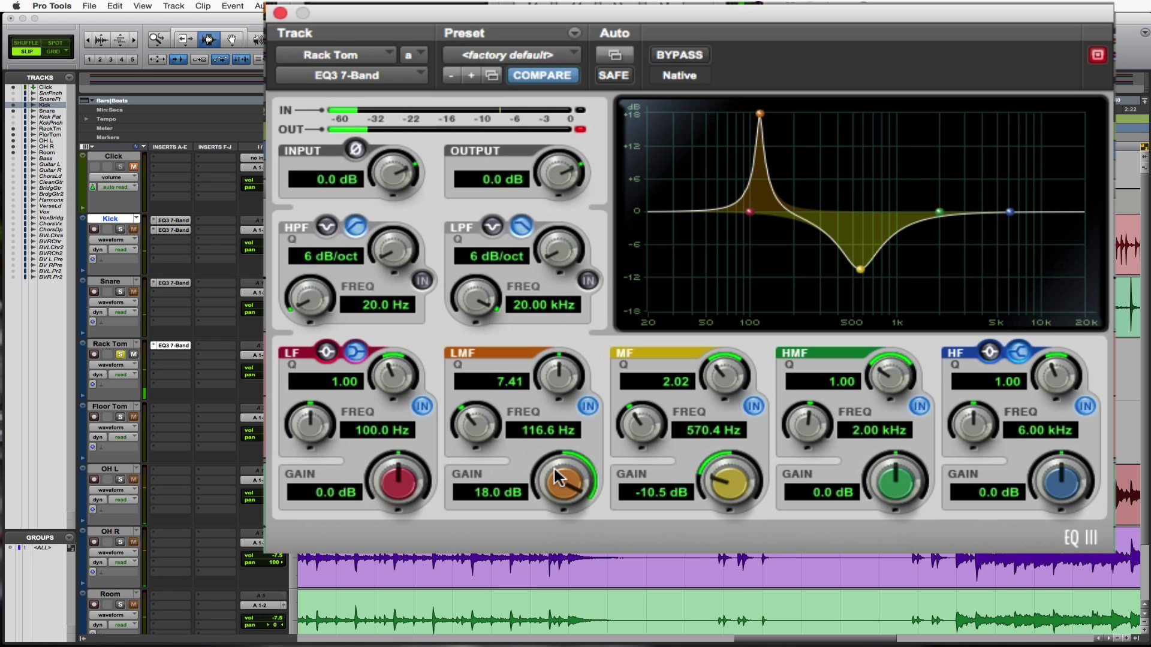
left_click_drag(553, 465, 571, 566)
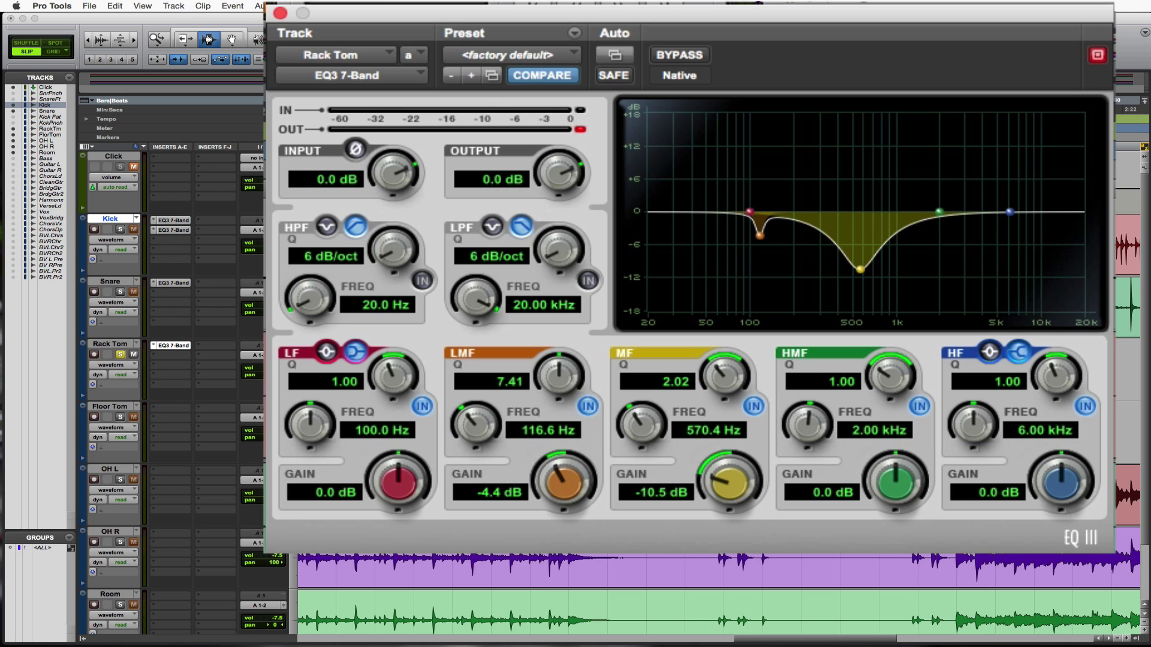
- Set the HMF band to Q 10.00 and 18.0 dB gain, and sweep its frequency to 1.60 kHz during playback
left_click_drag(896, 371, 949, 151)
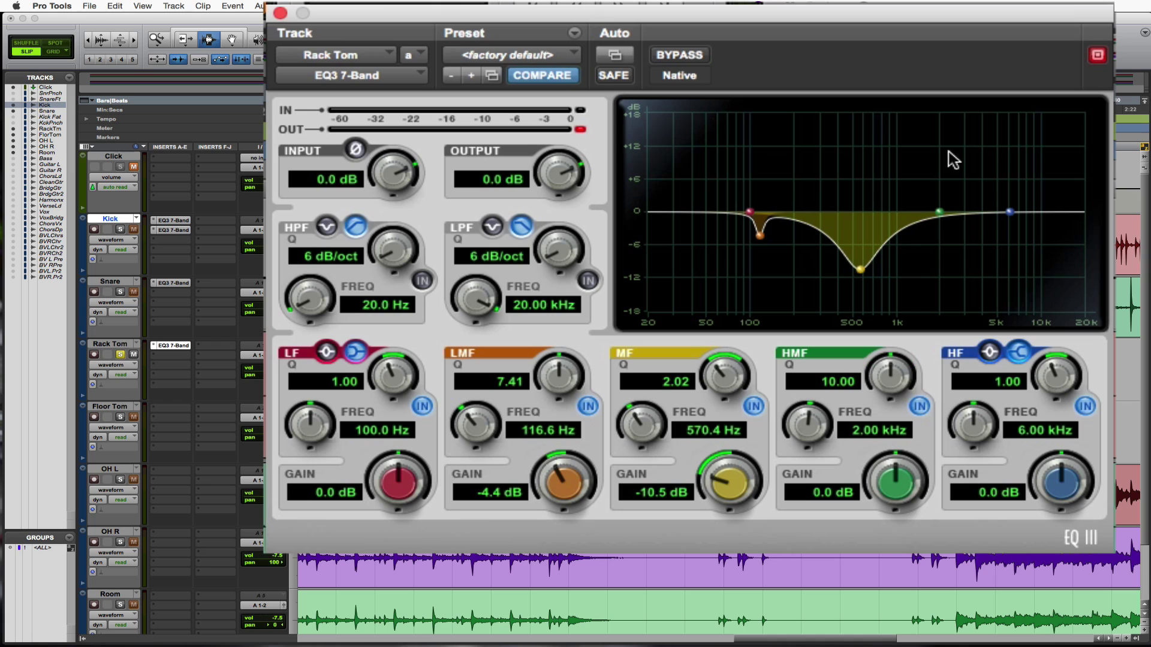
left_click_drag(899, 488, 912, 227)
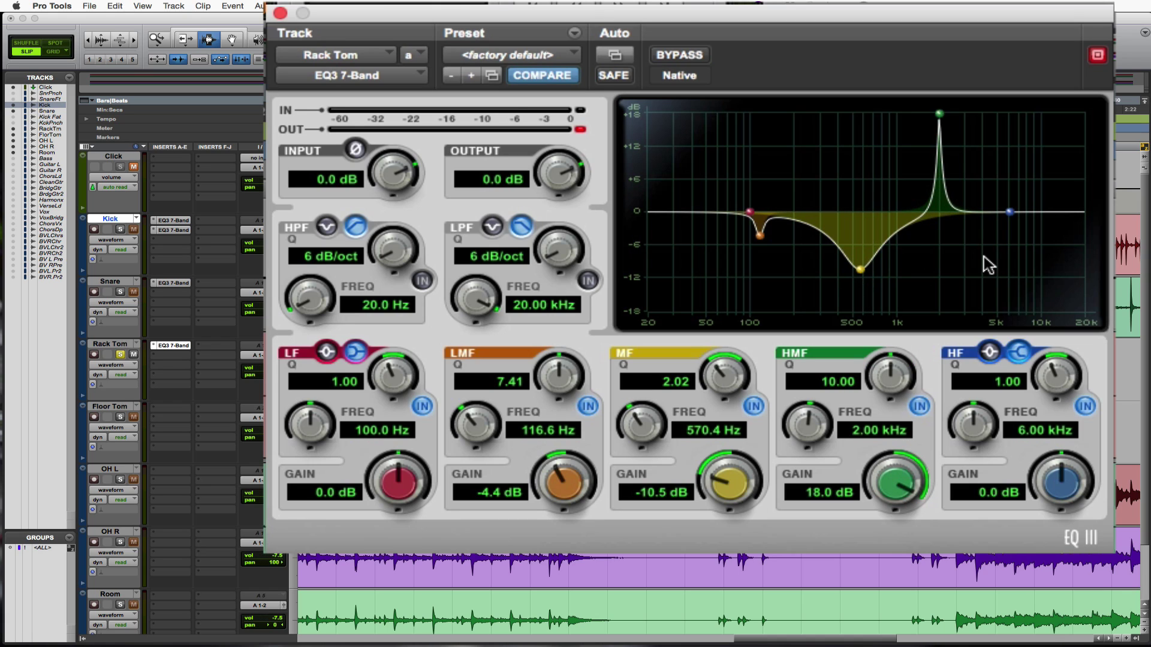
key("space")
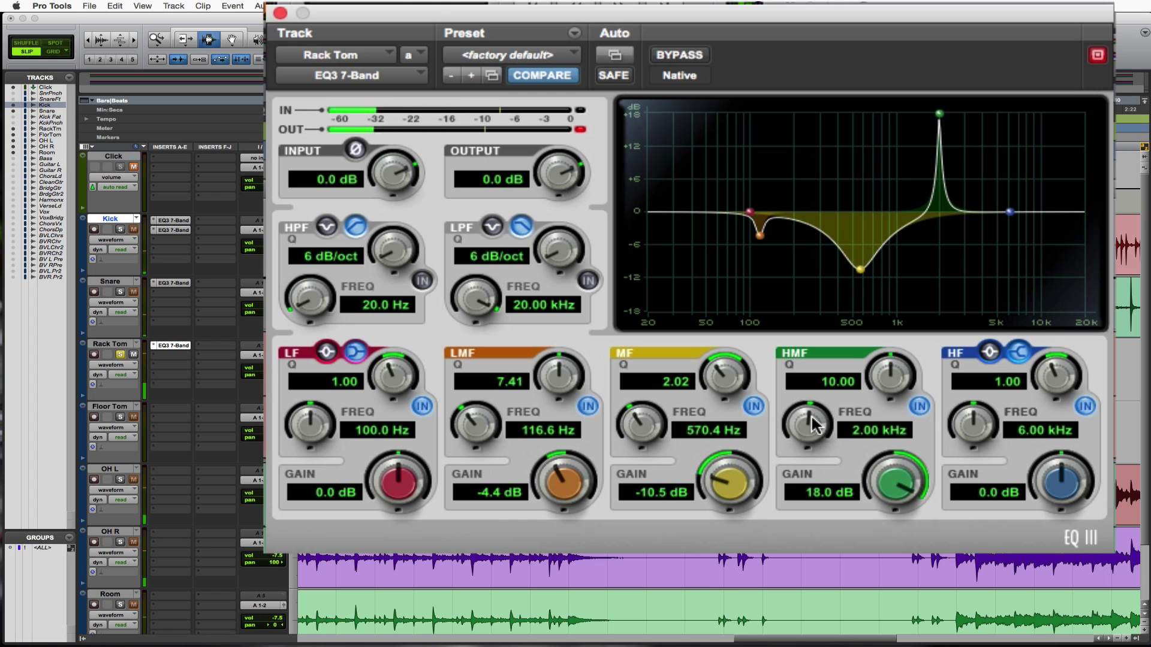
mouse_move(814, 424)
left_mouse_down()
mouse_move(804, 437)
mouse_move(811, 408)
left_mouse_up()
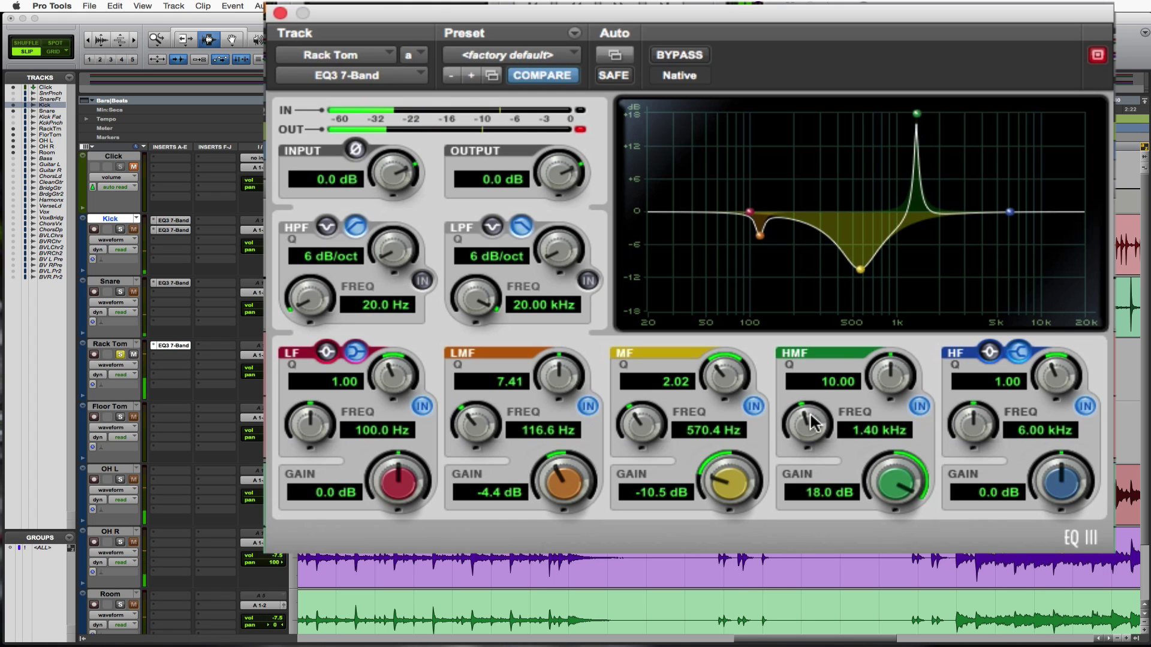
left_click_drag(814, 422, 814, 412)
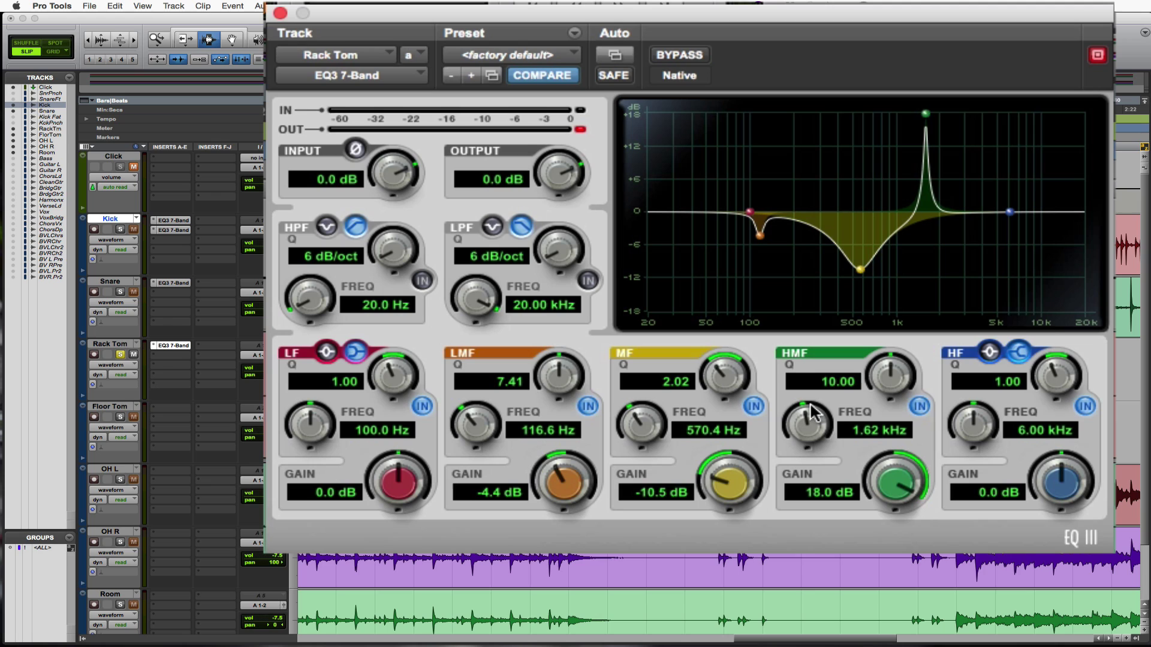
key("space")
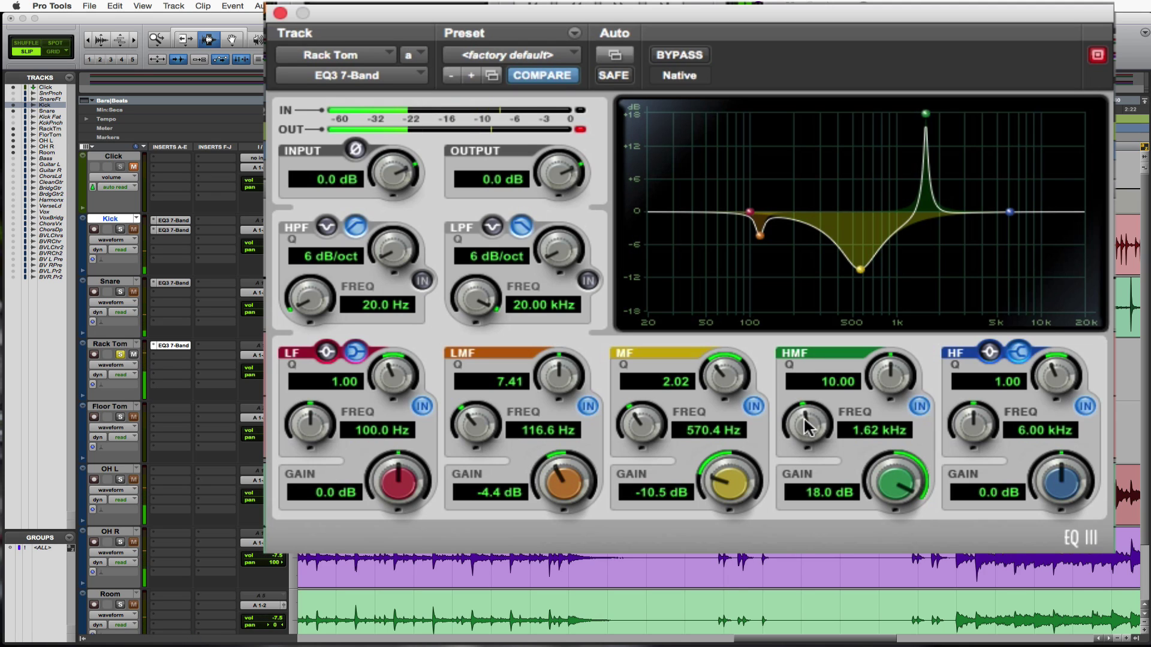
left_click_drag(804, 419, 808, 400)
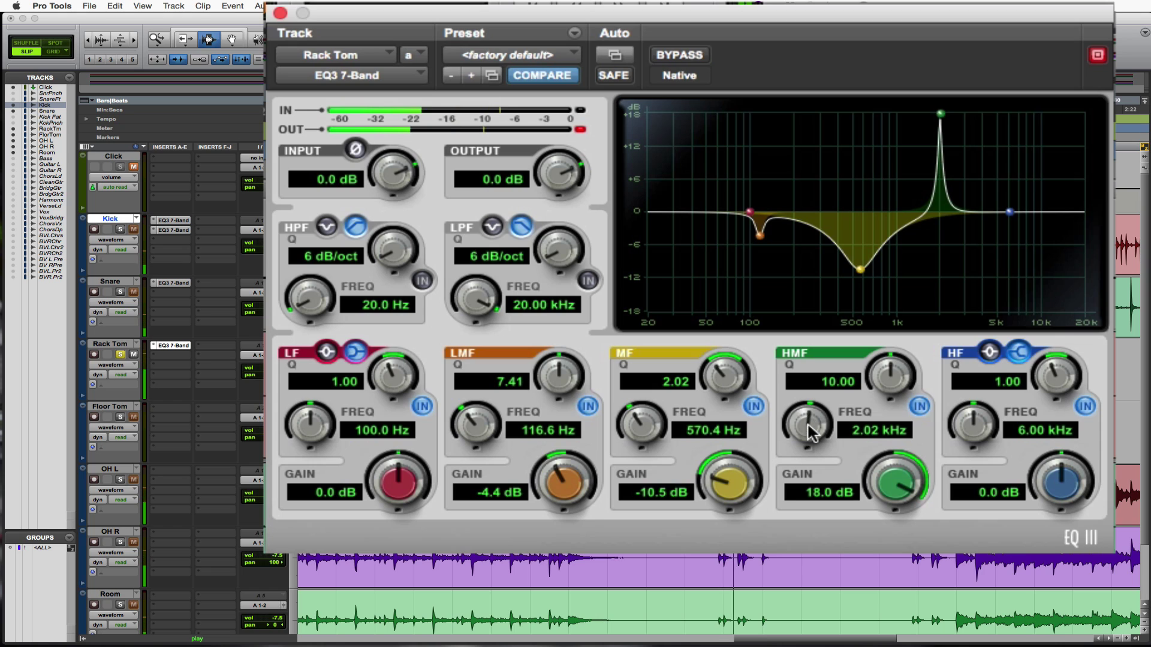
mouse_move(812, 438)
left_mouse_down()
mouse_move(813, 418)
mouse_move(797, 448)
mouse_move(814, 418)
left_mouse_up()
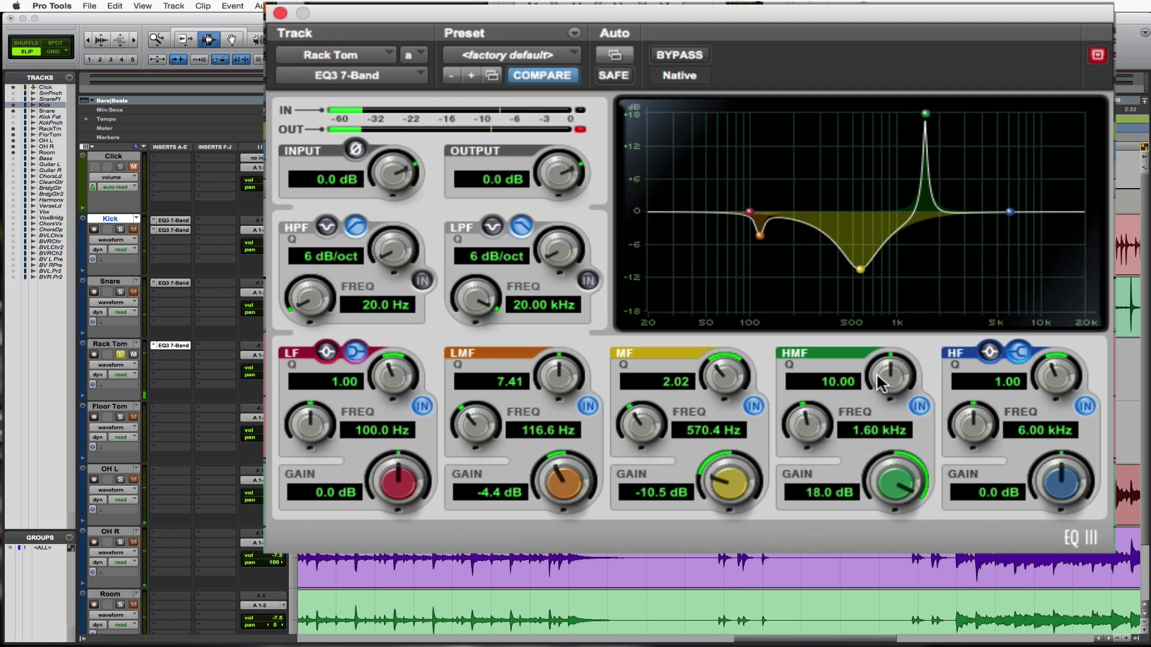
- Set the HMF band to Q 8.51 and -5.0 dB gain, and play back the equalized rack tom
left_click_drag(881, 376, 881, 390)
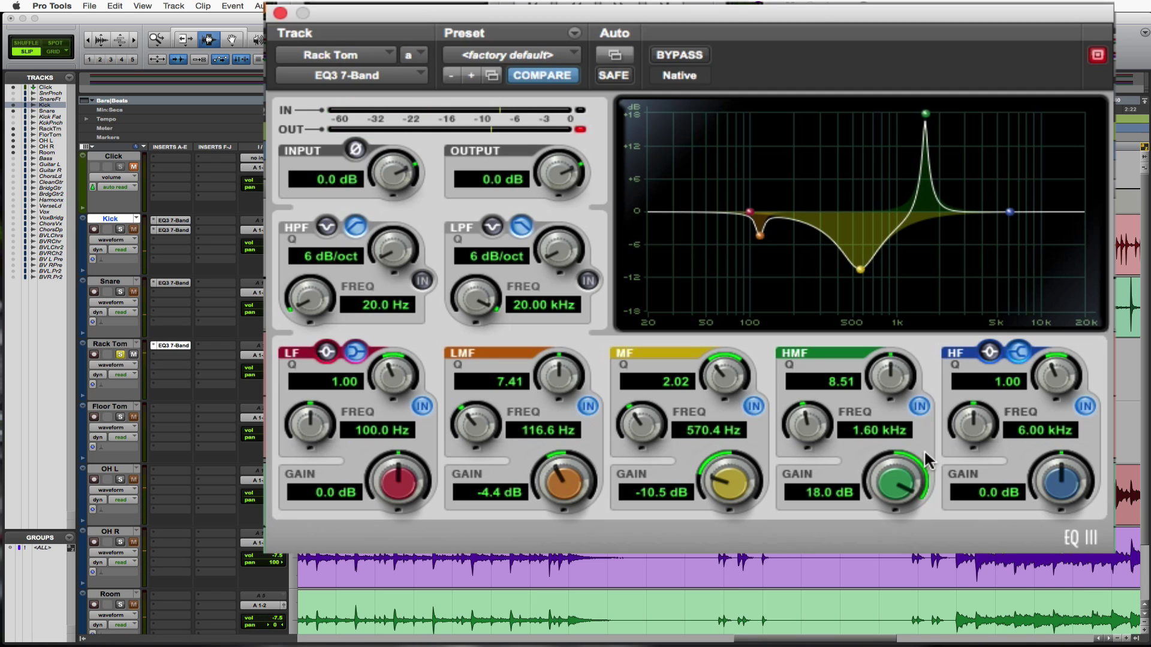
left_click_drag(901, 476, 891, 568)
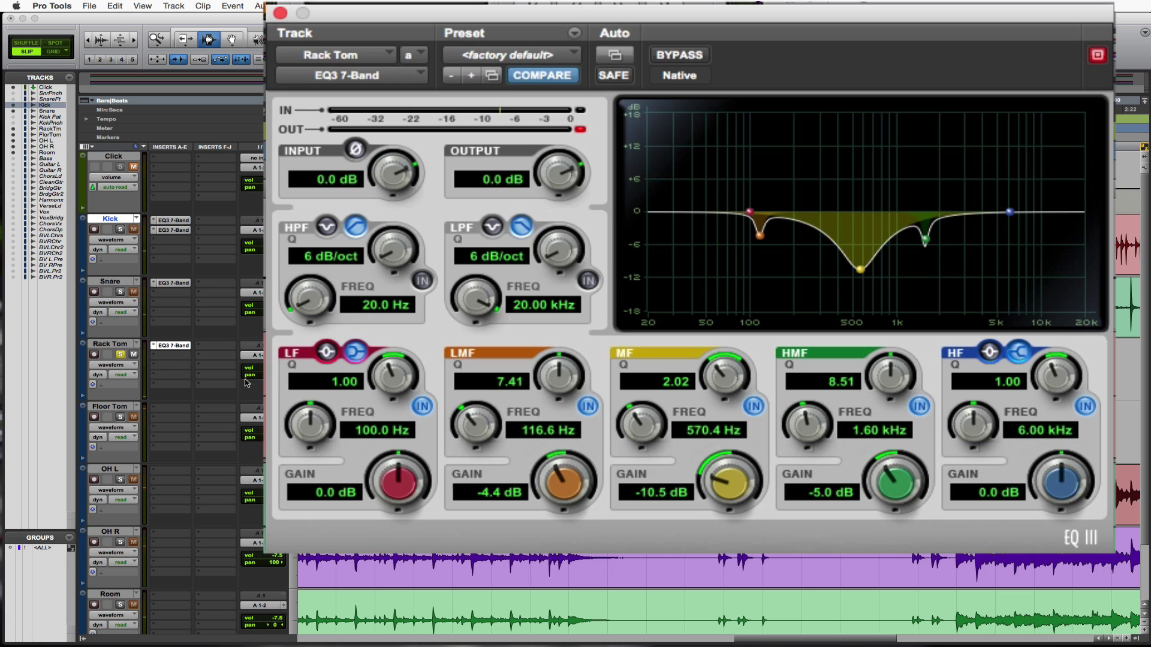
key("space")
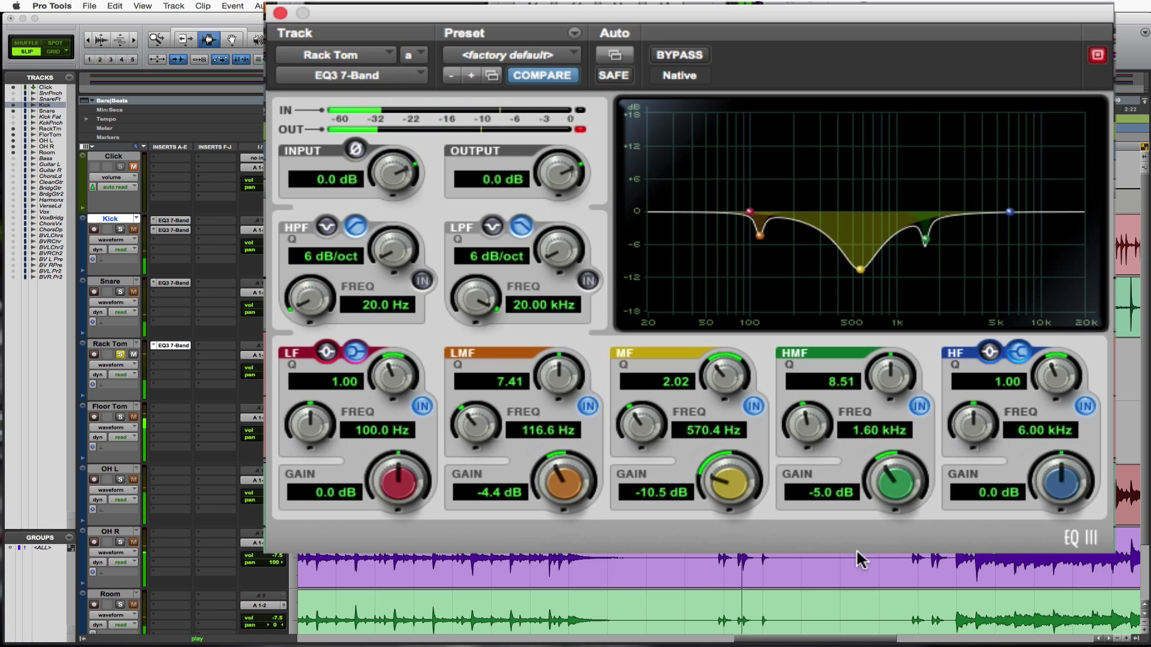
key("space")
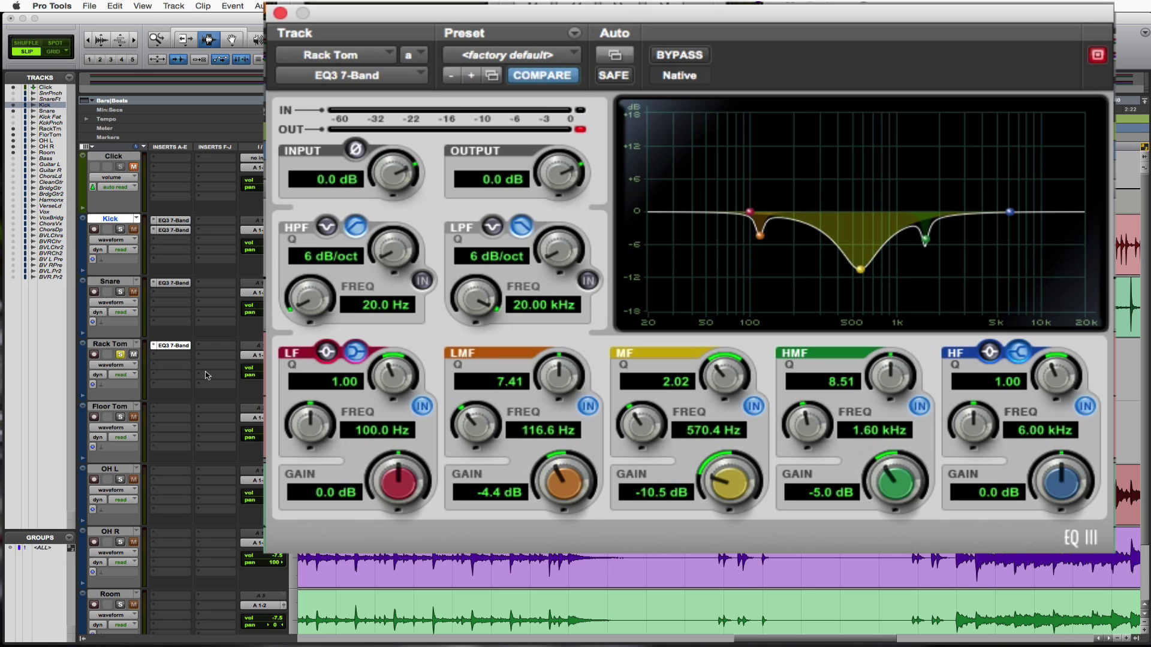
- Adjust the Rack Tom's panning in its pan automation view, and play the track back in waveform view
left_click(118, 367)
left_click(117, 394)
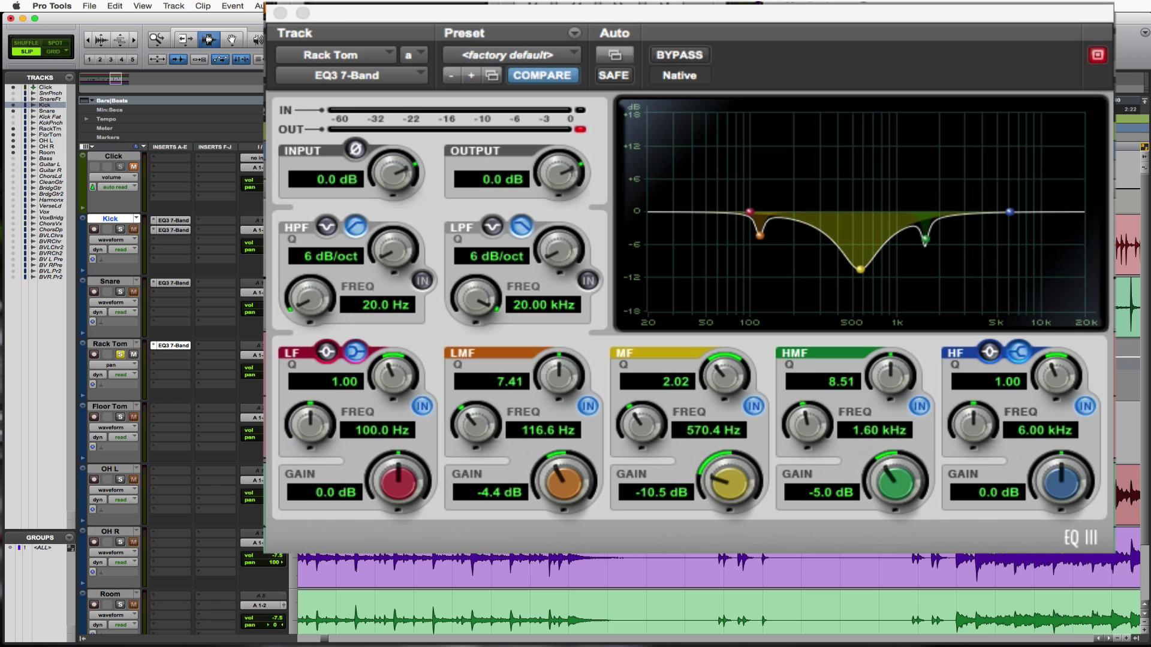
left_click(690, 372)
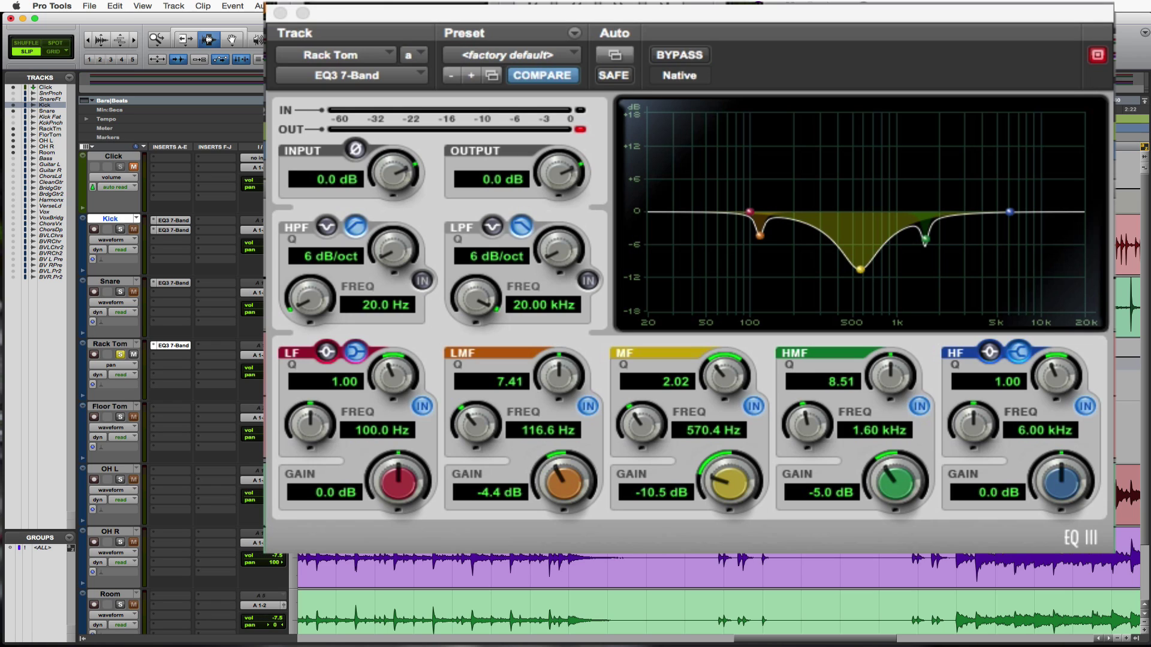
left_click(121, 369)
left_click(126, 337)
key("space")
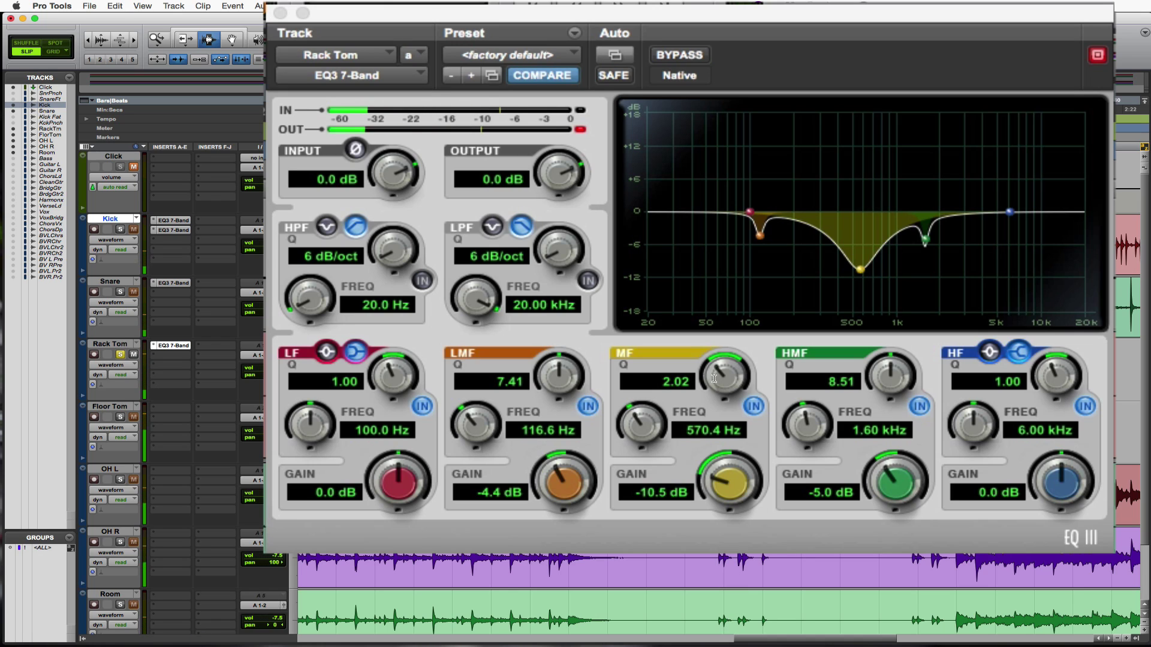
- Compare the Rack Tom during playback with its EQ bypassed and active, and close the EQ window
left_click(683, 55)
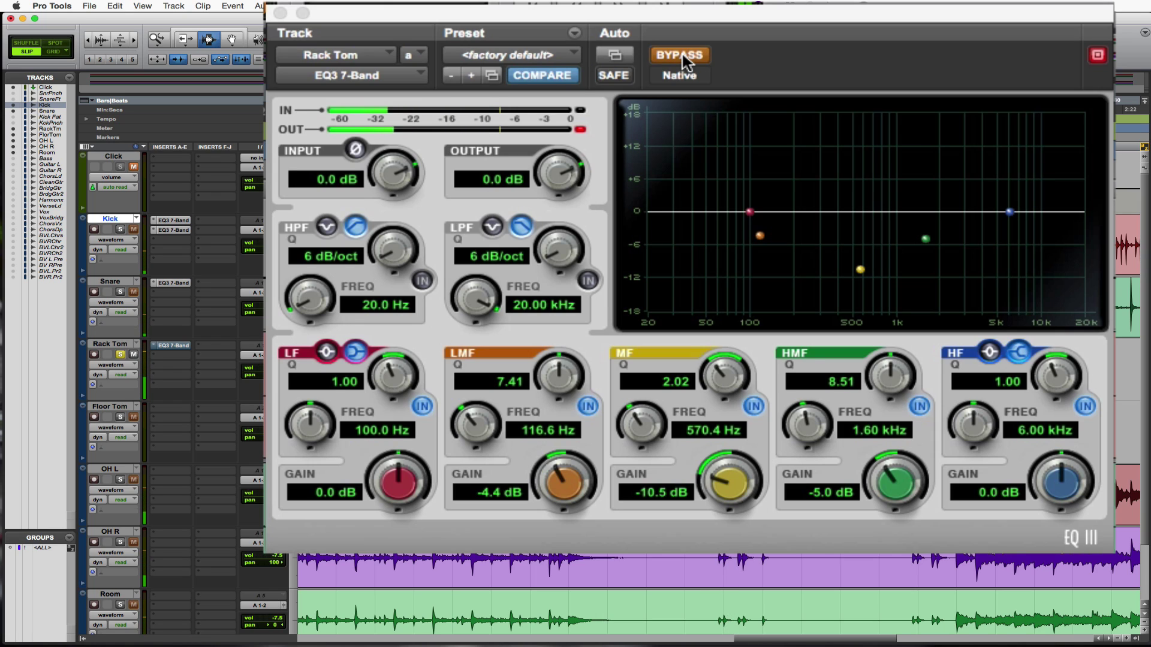
left_click(681, 54)
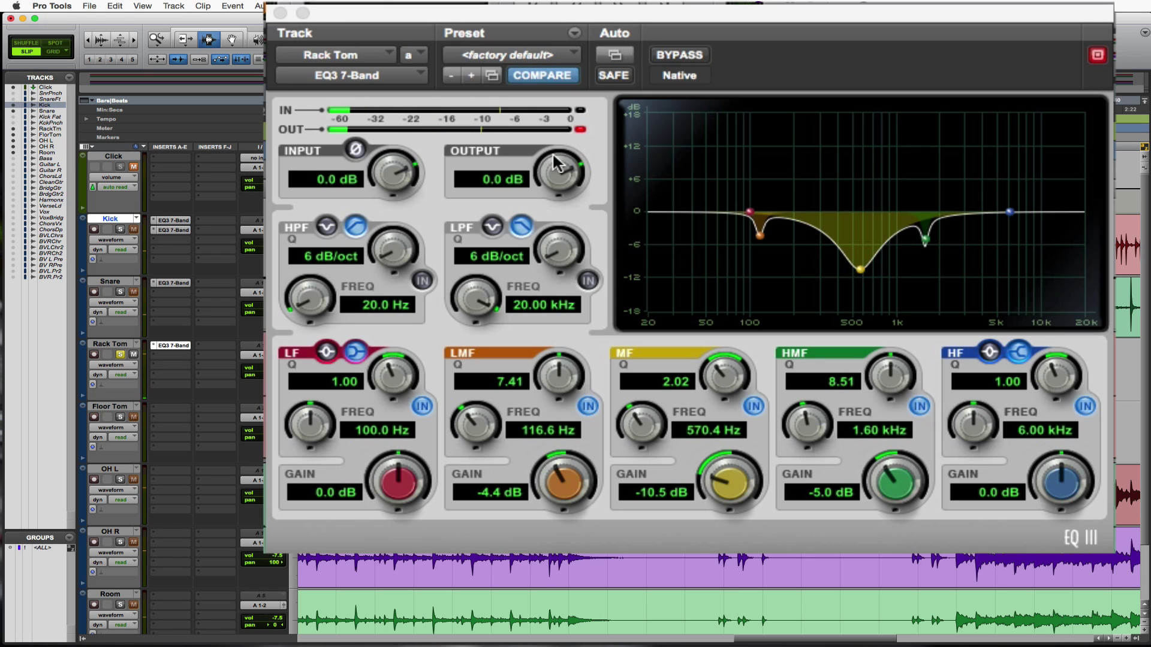
left_click(580, 129)
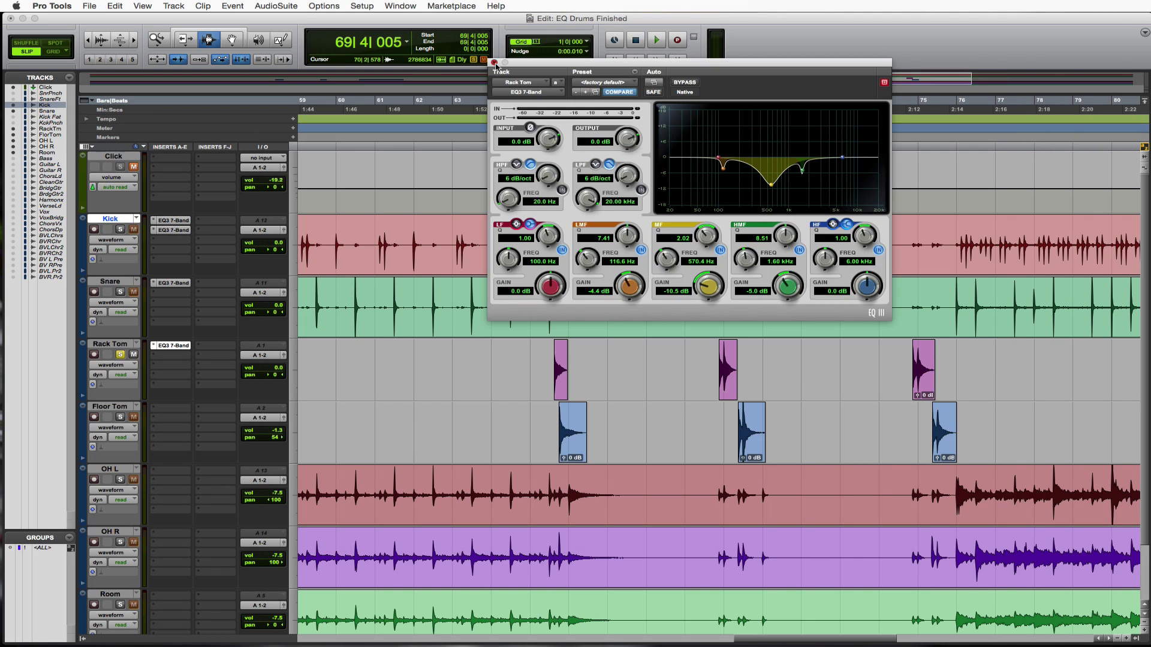
left_click(495, 63)
- Solo the Floor Tom instead of the Rack Tom, and place the edit cursor at 67|1|475 on its track
left_click(120, 417)
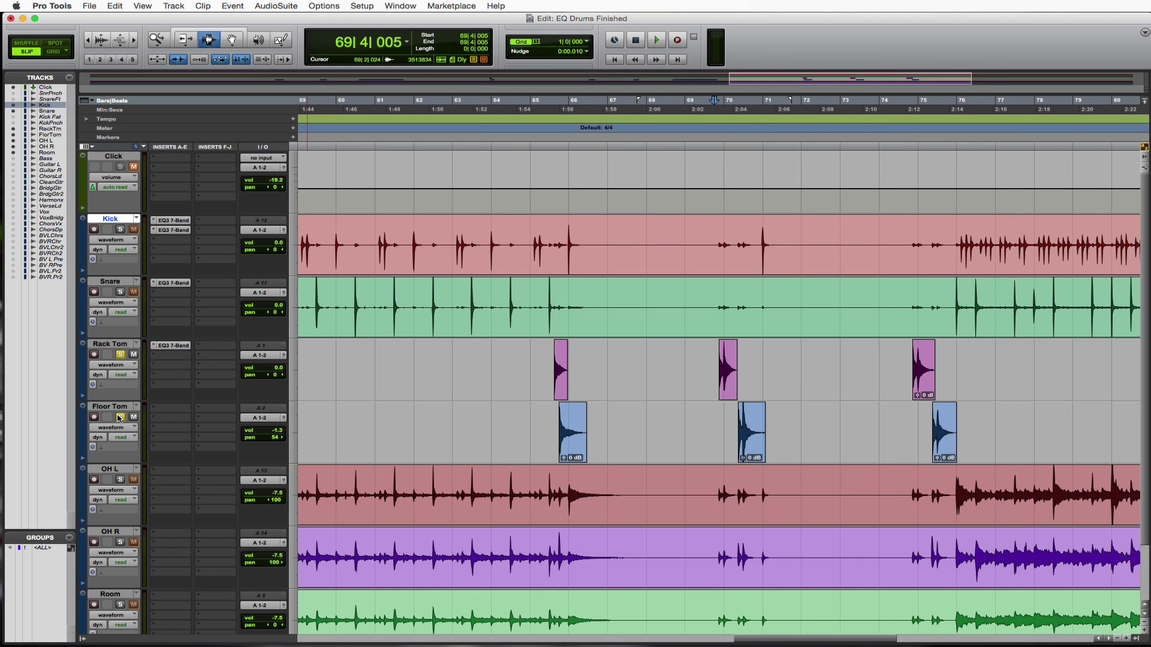
left_click(121, 355)
left_click(612, 432)
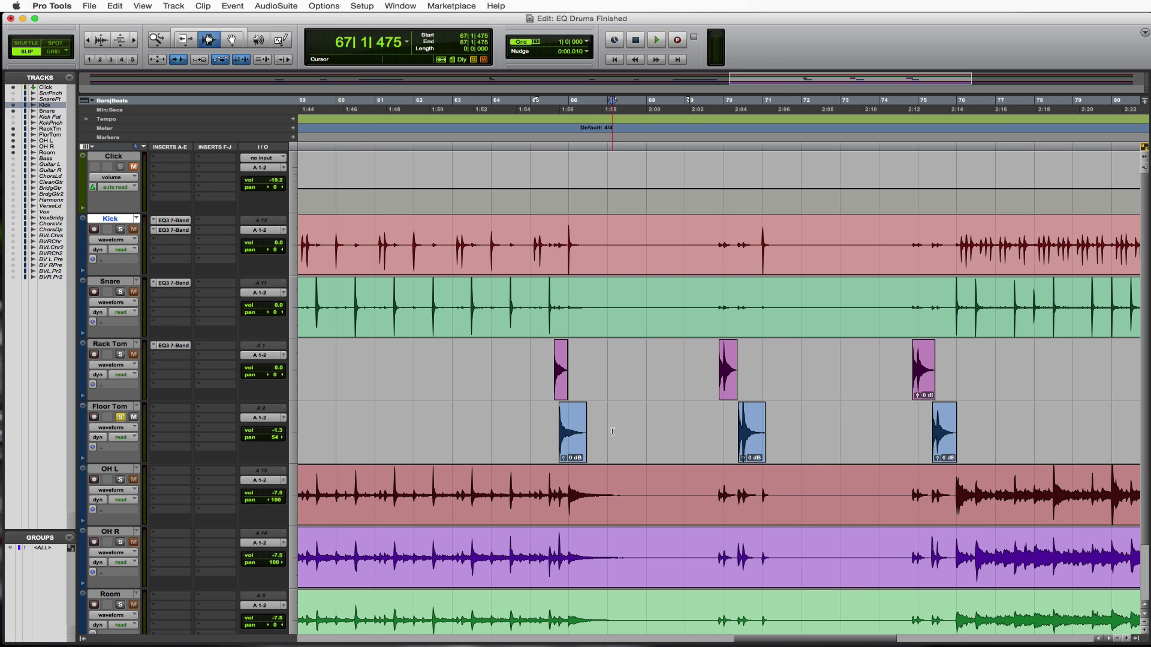
- Reset the Floor Tom's pan to 0 in its pan automation view and its volume to 0.0, and return it to waveform view
left_click(120, 428)
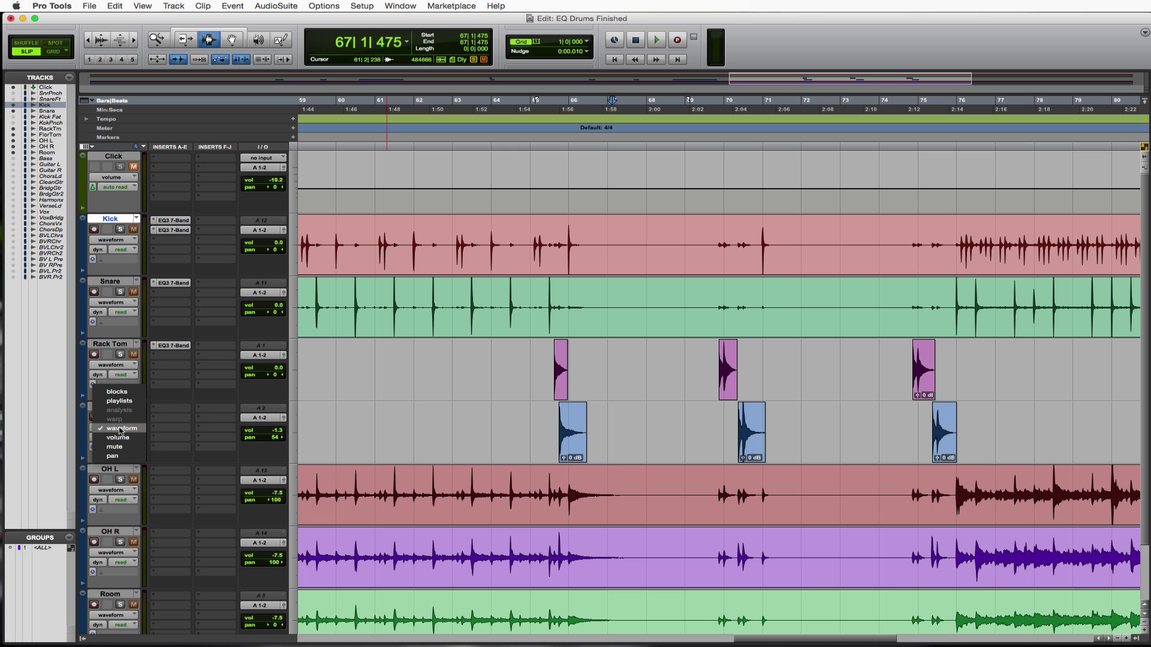
left_click(126, 459)
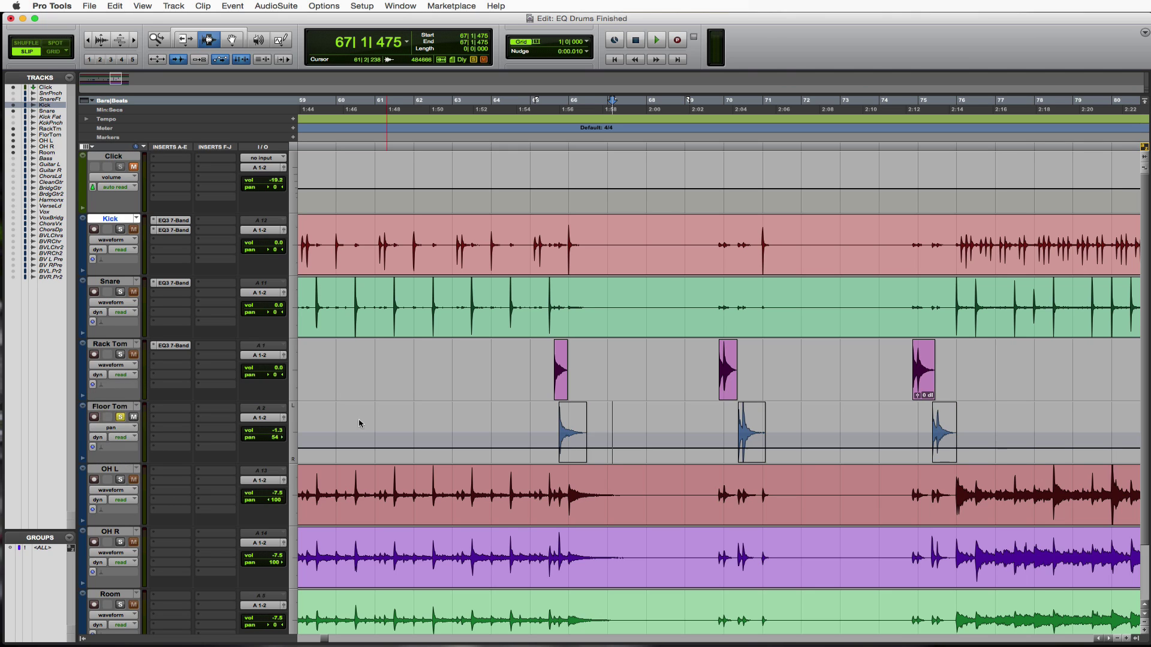
triple_click(520, 433)
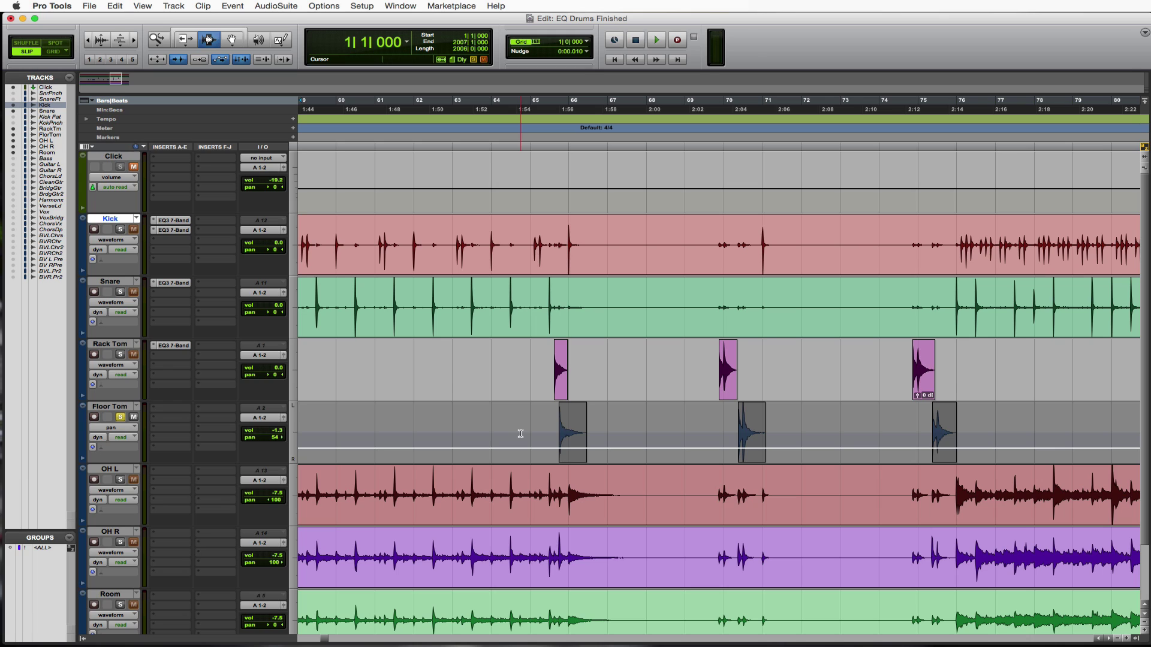
key("Return")
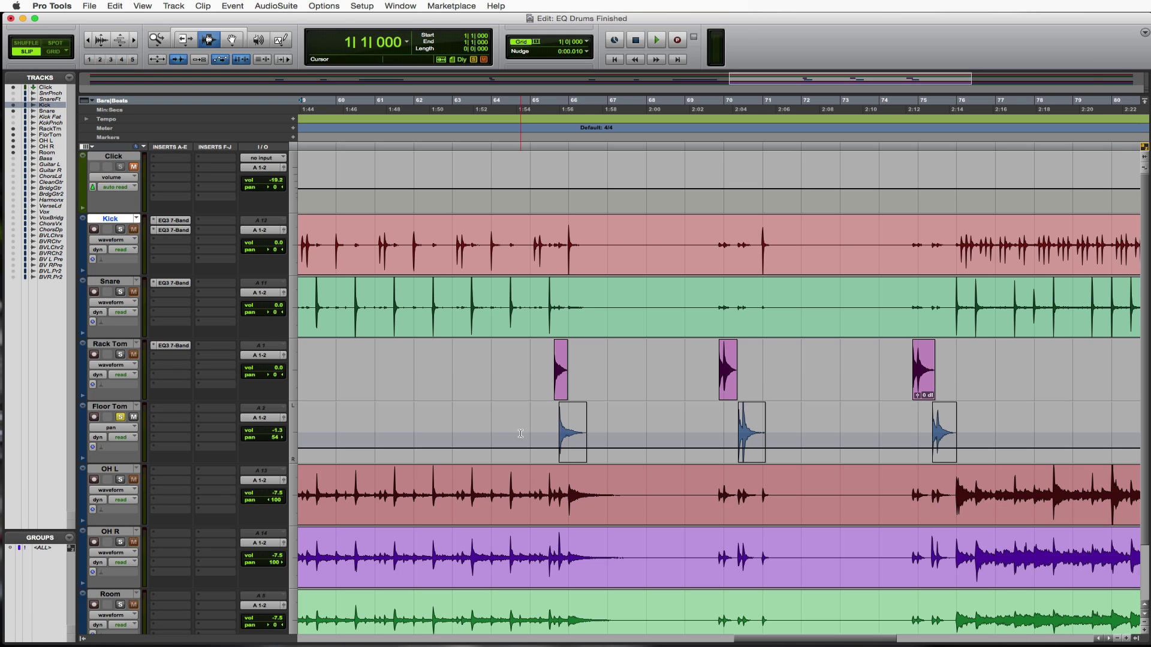
left_click(268, 441, "alt")
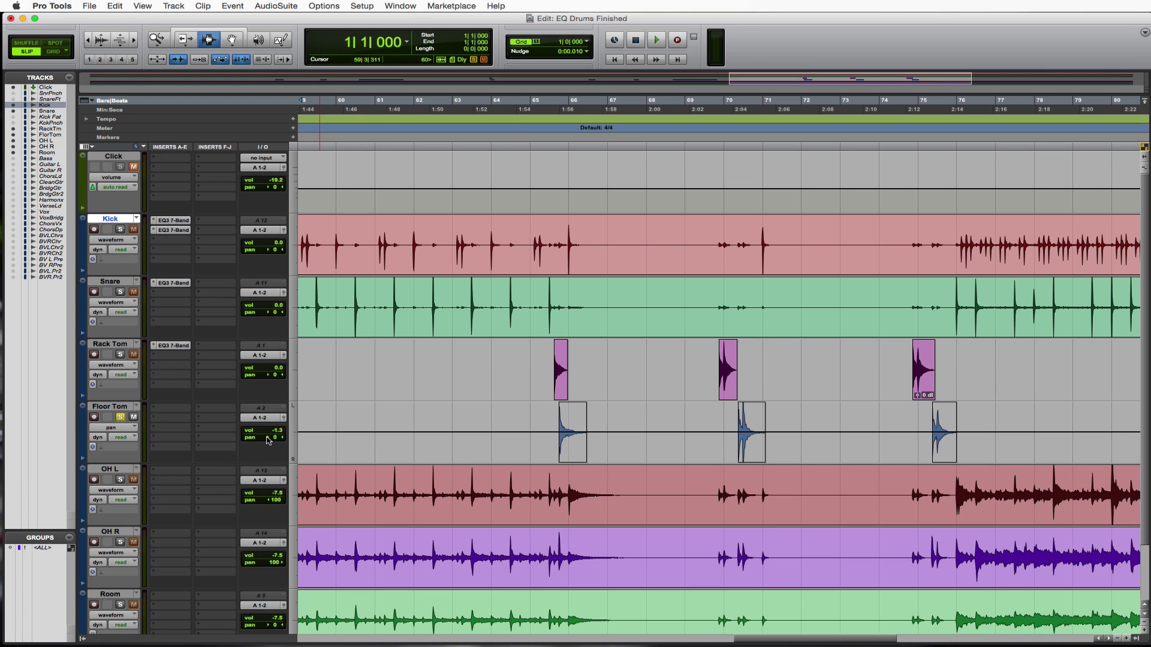
left_click(130, 429)
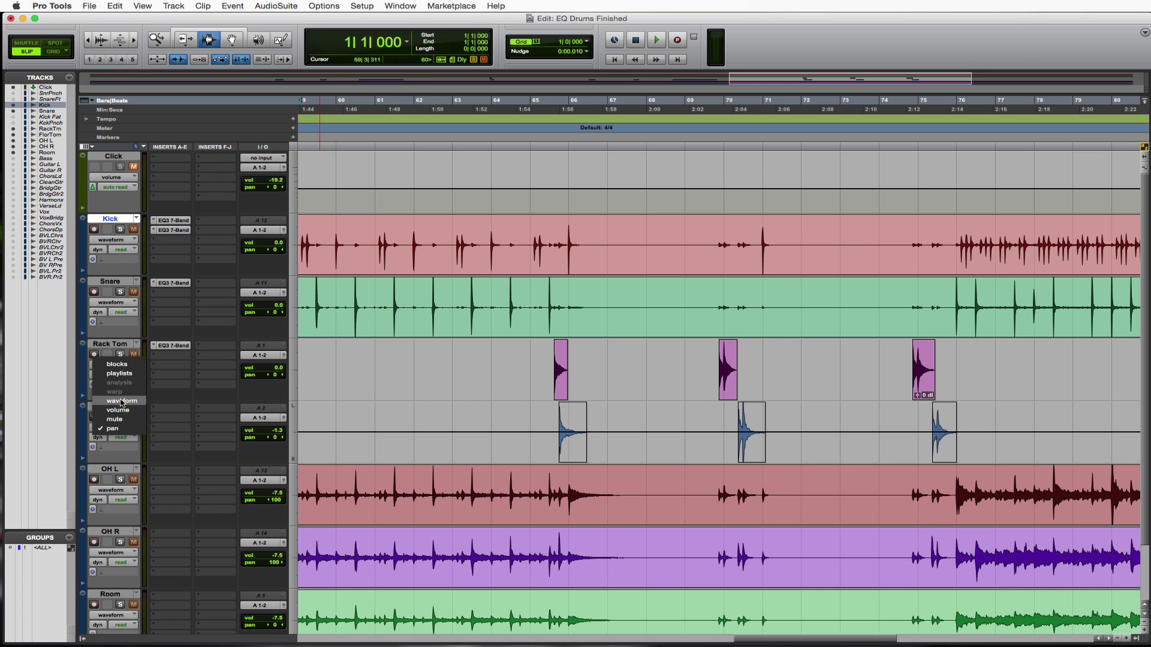
left_click(122, 401)
- Play back the soloed Floor Tom from its second clip at 70|2|341
left_click(737, 423)
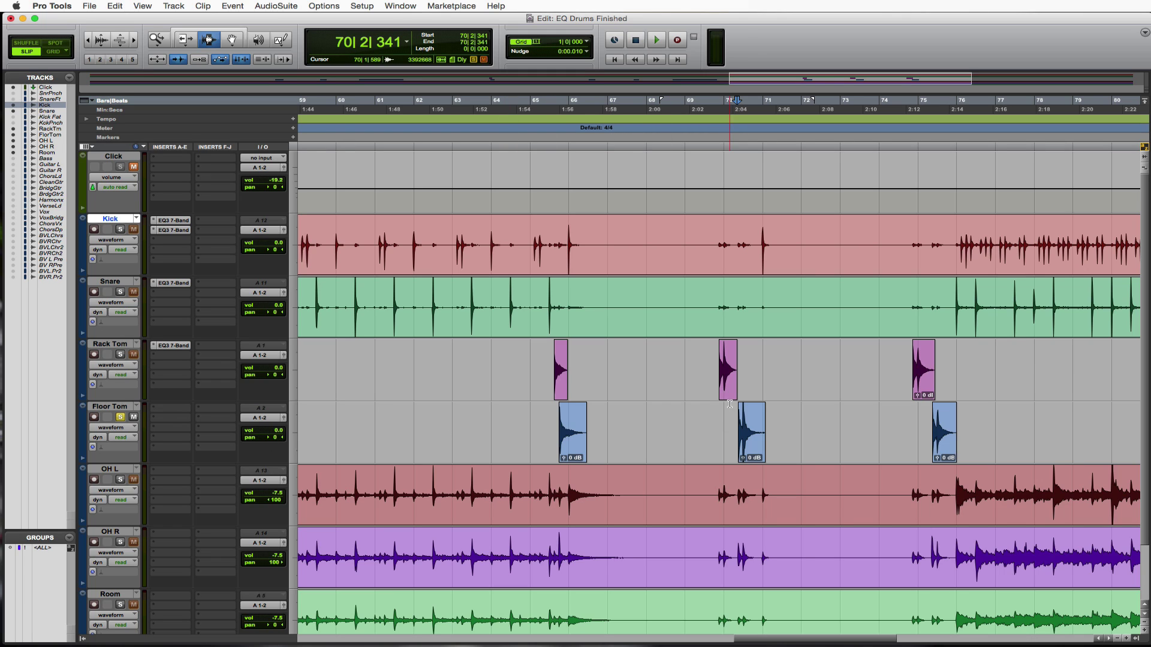
key("space")
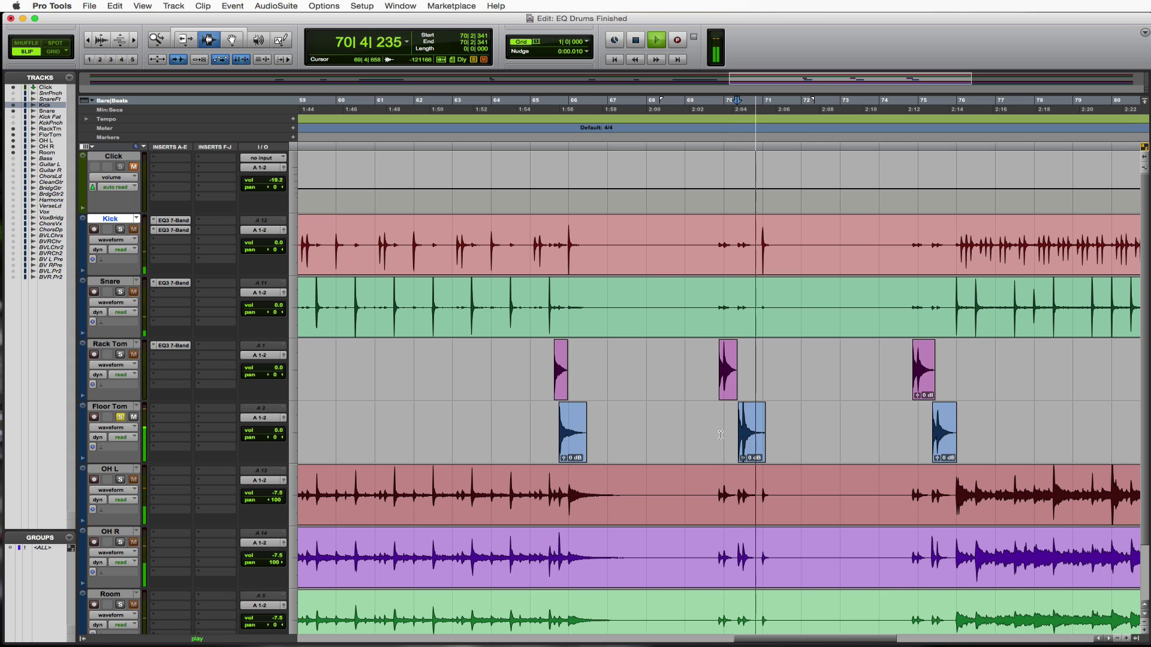
key("space")
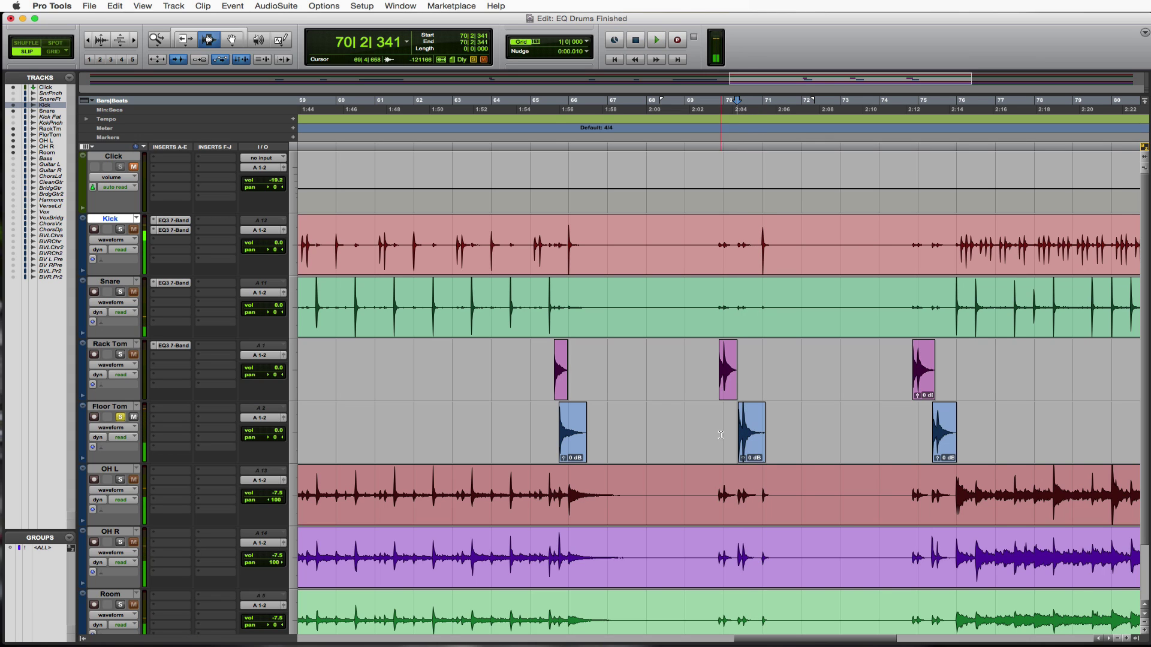
- Insert the mono EQ3 7-Band plug-in in the Floor Tom's first insert slot
left_click(157, 412)
mouse_move(184, 432)
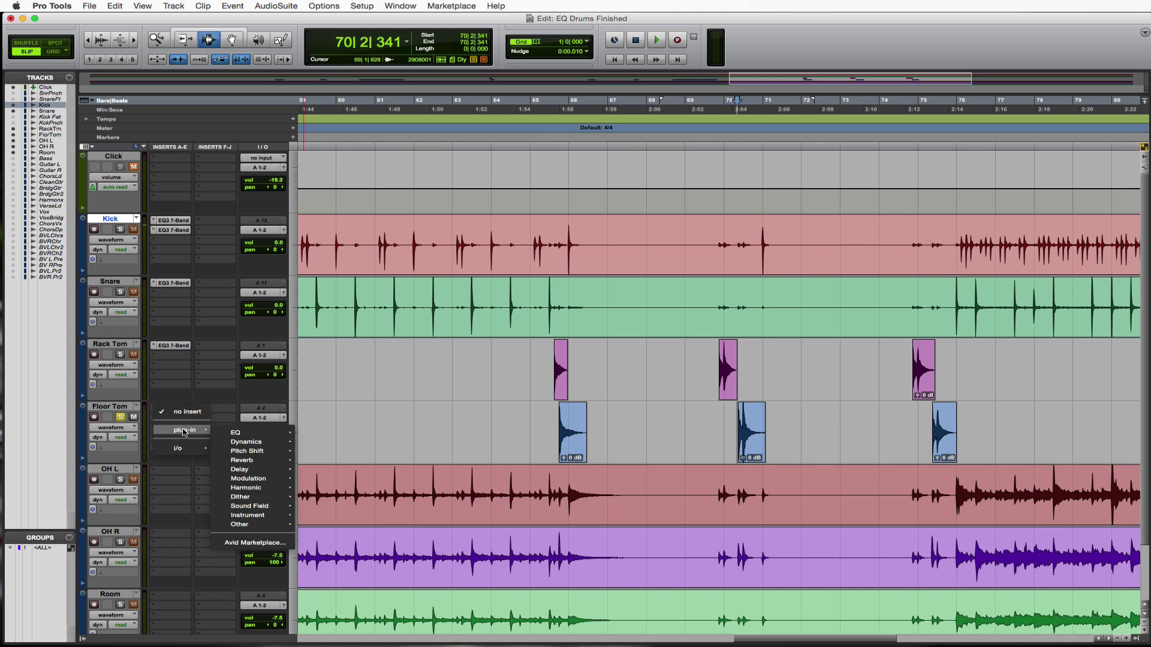
mouse_move(236, 434)
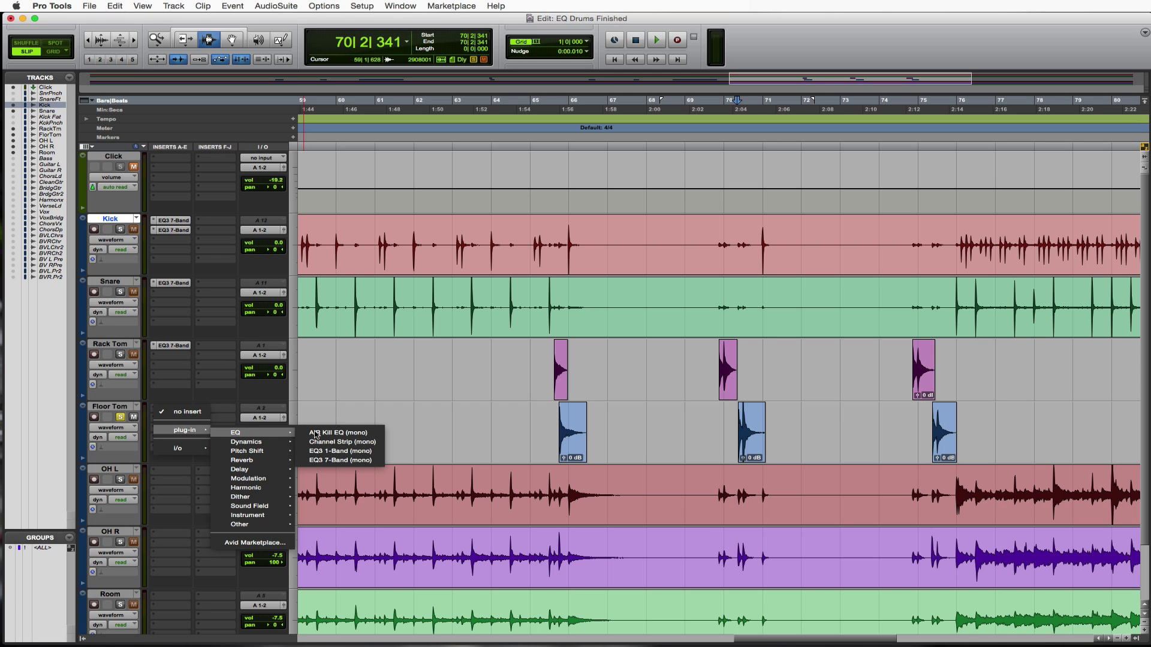
left_click(345, 460)
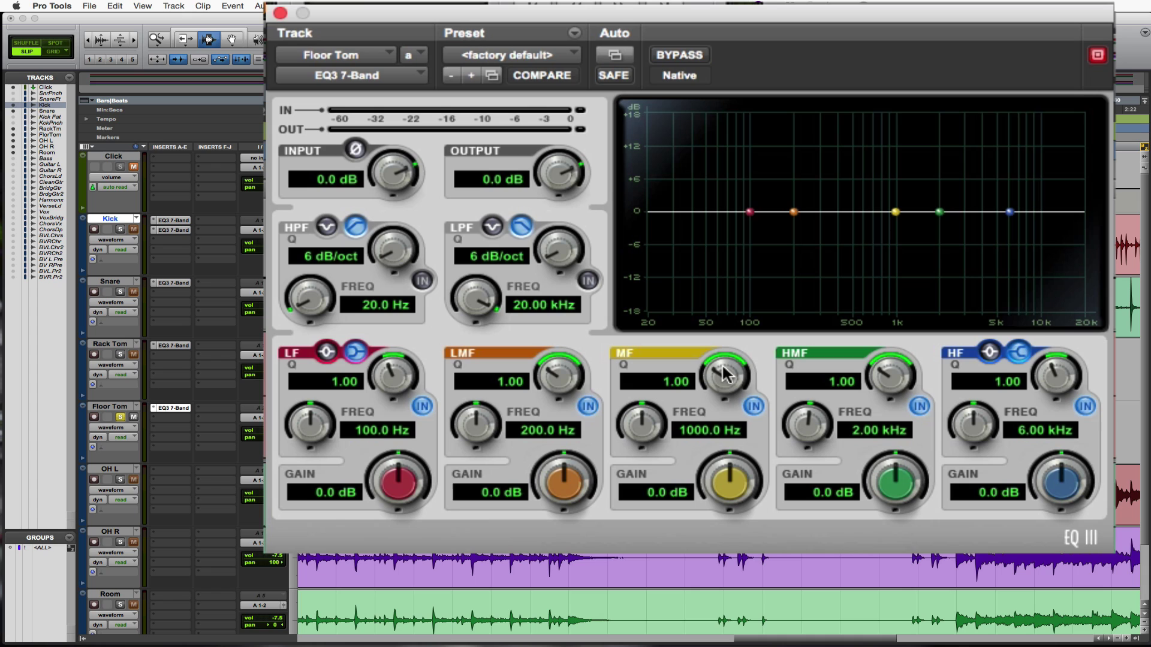
- Set the MF band to Q 8.41 and 17.3 dB gain, and sweep its frequency to 576.3 Hz during playback
left_click_drag(714, 470, 724, 414)
left_click_drag(641, 424, 639, 448)
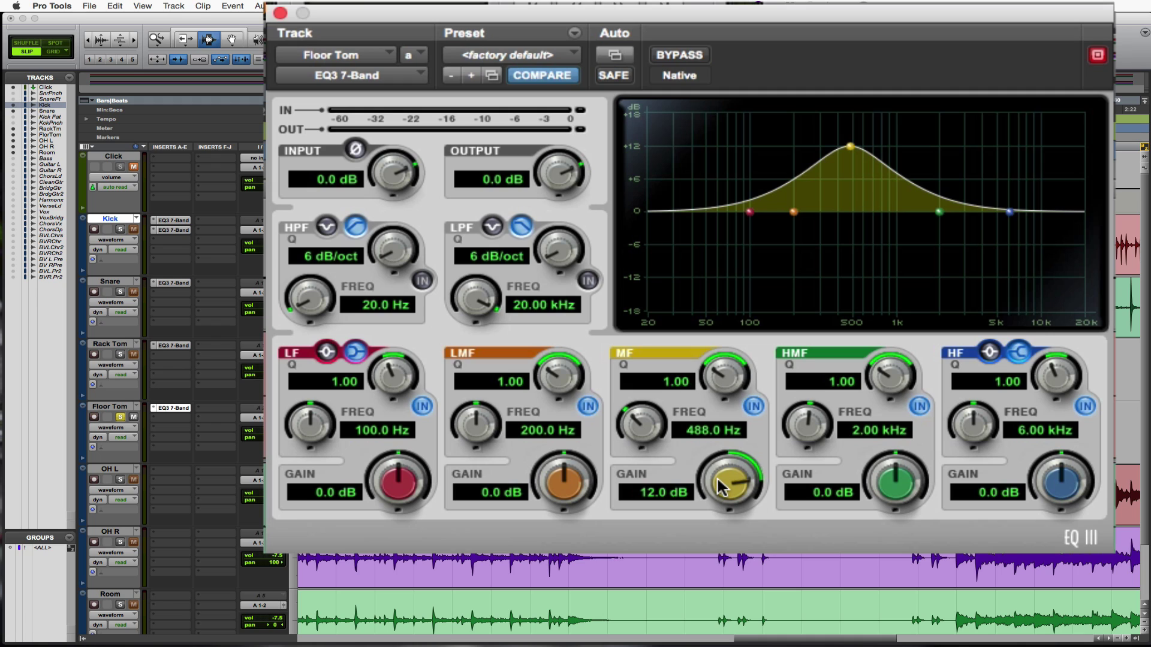
left_click_drag(717, 484, 716, 444)
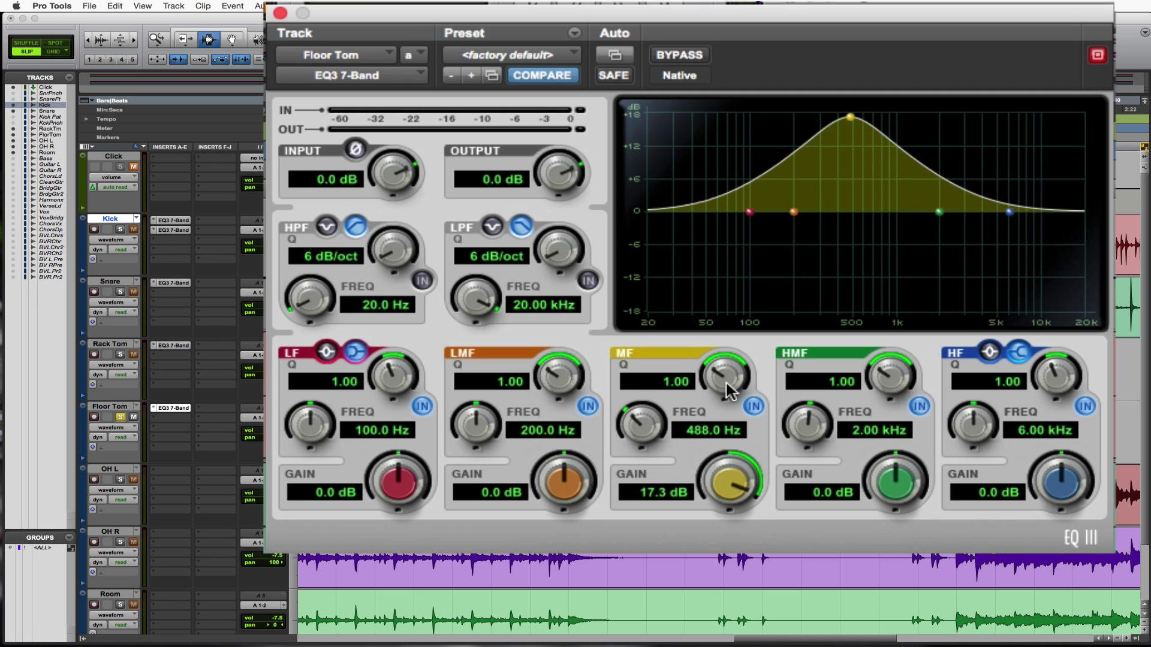
left_click_drag(725, 381, 726, 298)
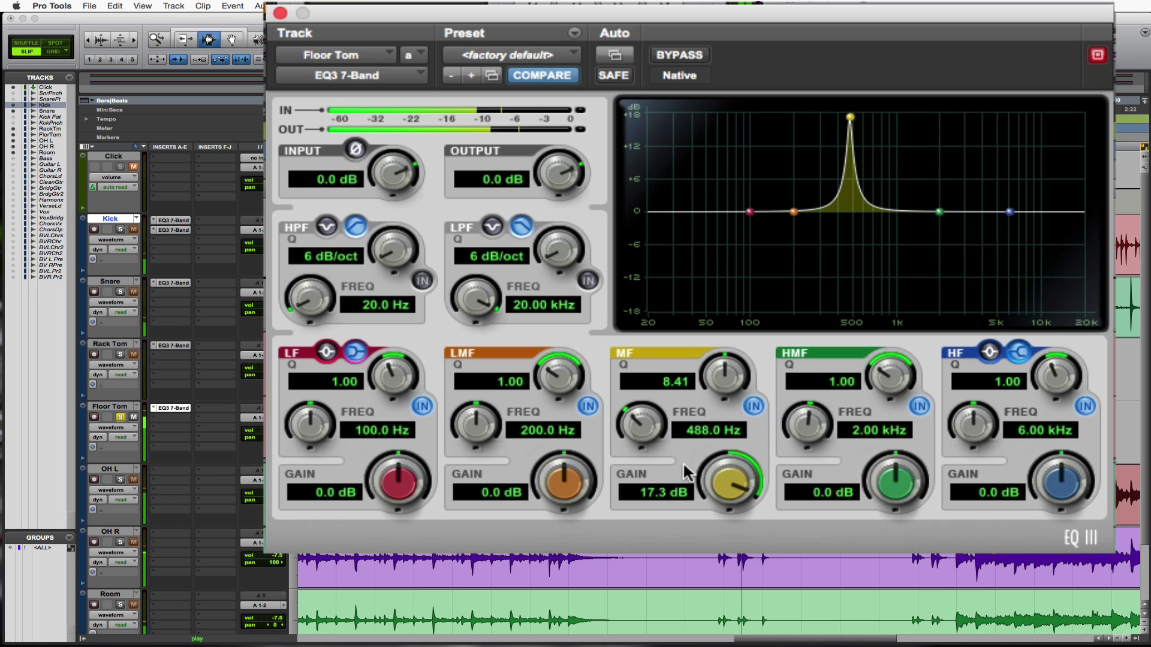
left_click_drag(659, 425, 657, 391)
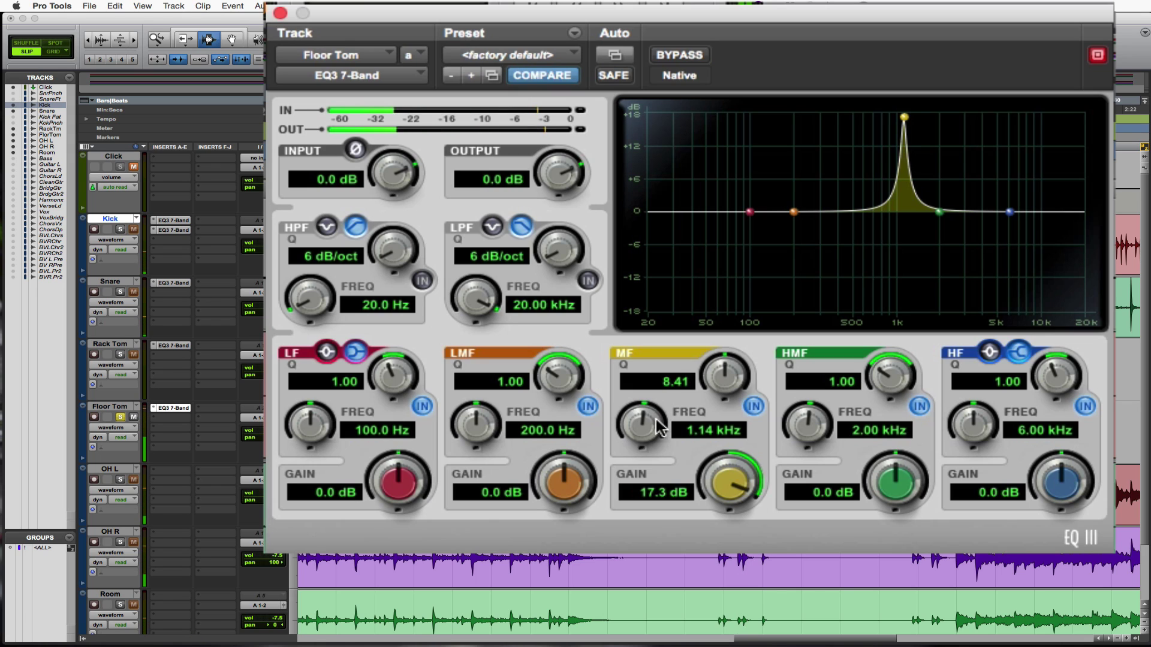
mouse_move(652, 427)
left_mouse_down()
mouse_move(647, 452)
mouse_move(653, 441)
left_mouse_up()
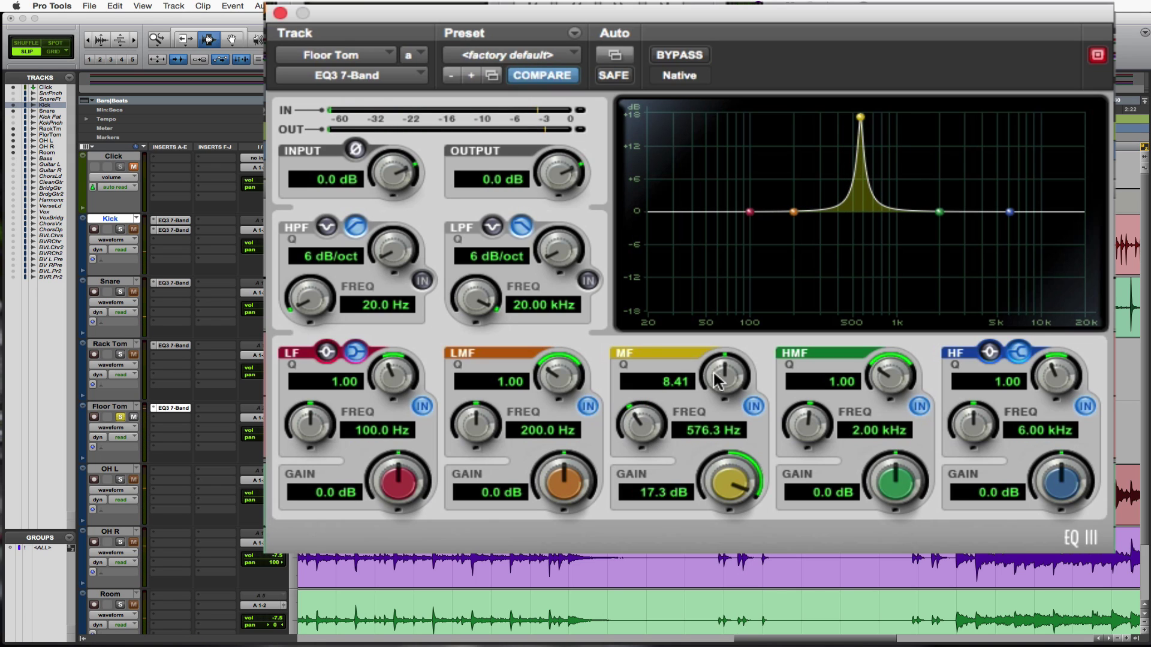
- Set the MF band to Q 1.97 and -9.6 dB gain, and compare playback with the EQ bypassed and active
left_click_drag(719, 376, 717, 513)
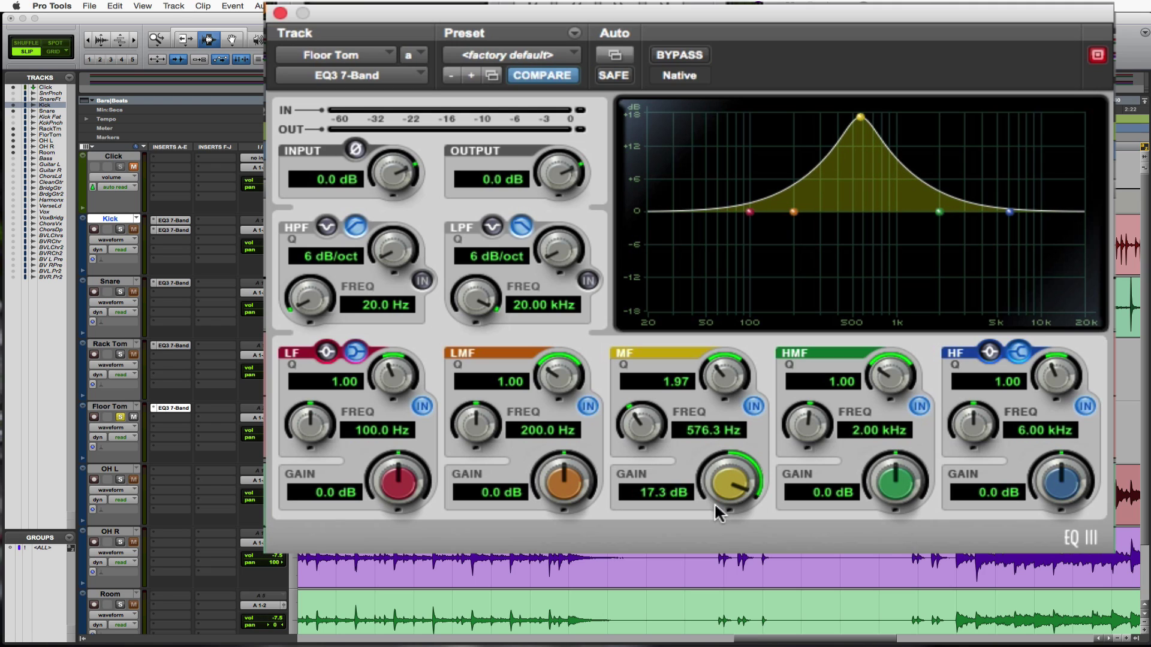
left_click_drag(717, 468, 717, 537)
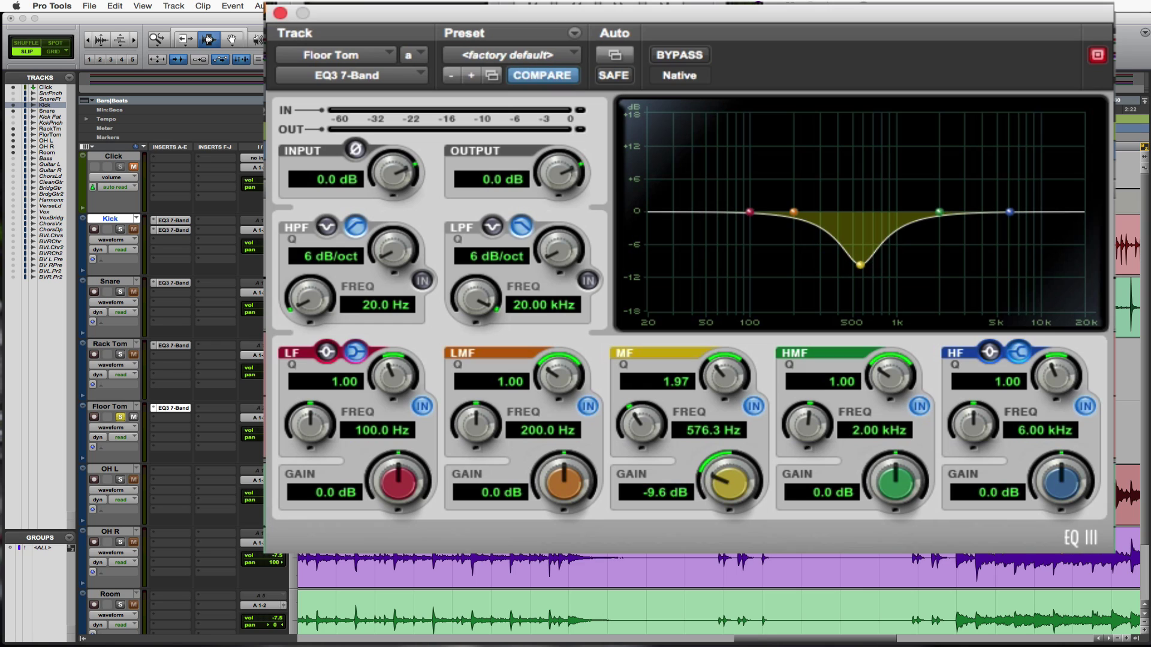
key("space")
left_click(665, 60)
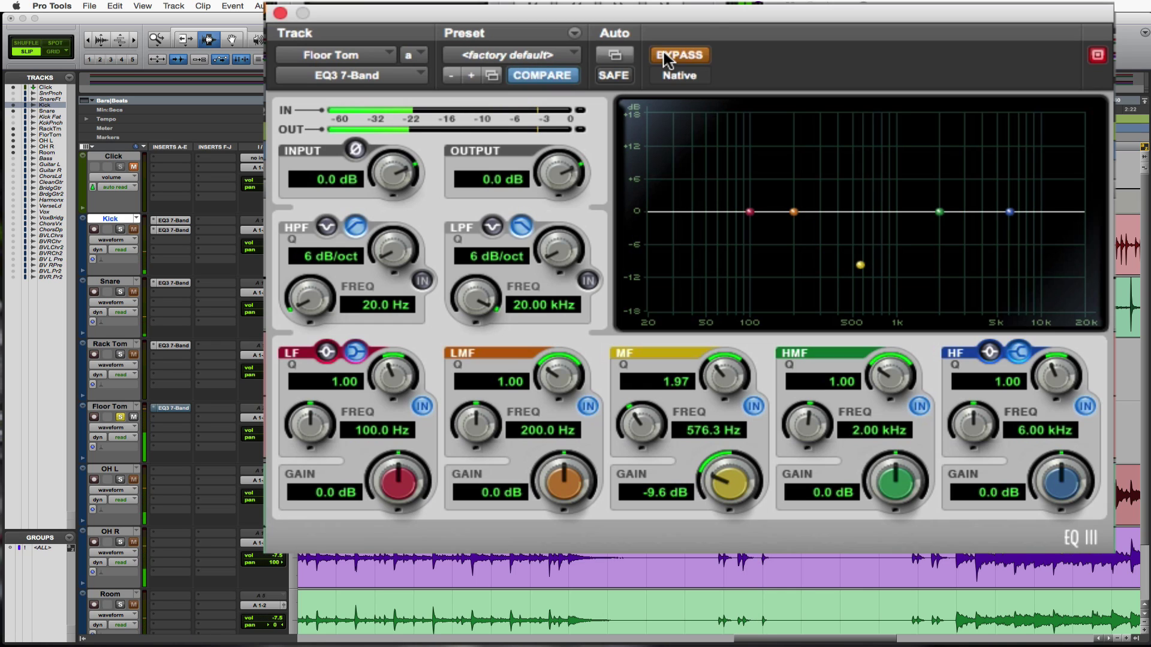
left_click(666, 60)
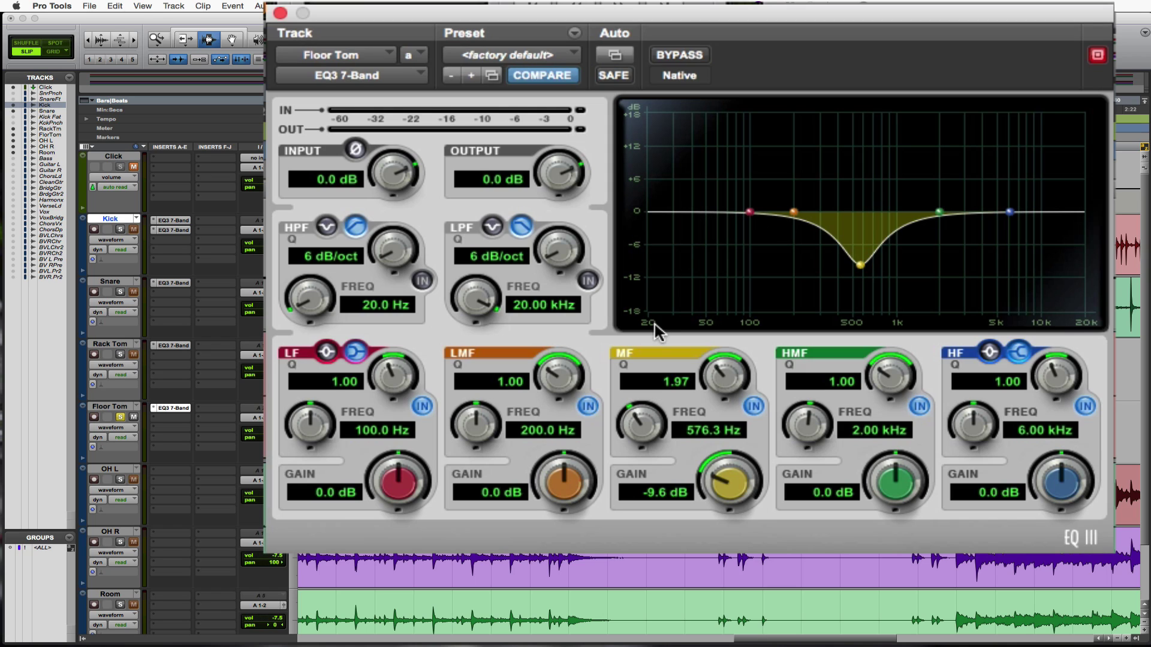
- Try the high-pass filter at 20.0 Hz and 6 dB/oct, and switch it back out
left_click(422, 281)
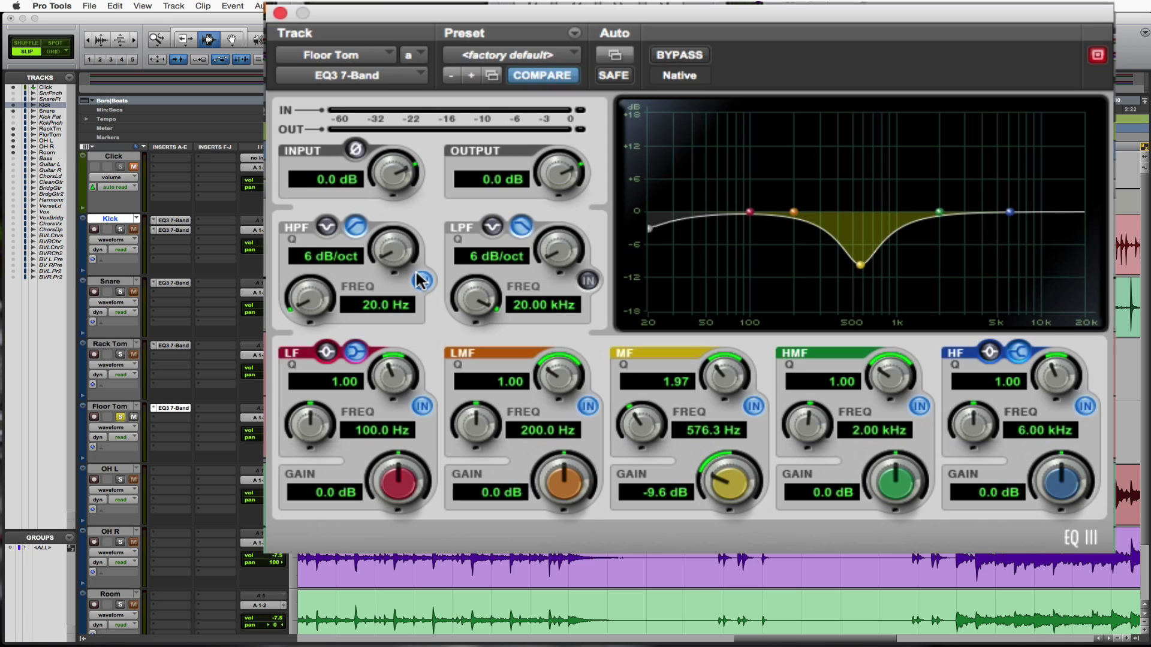
left_click(422, 281)
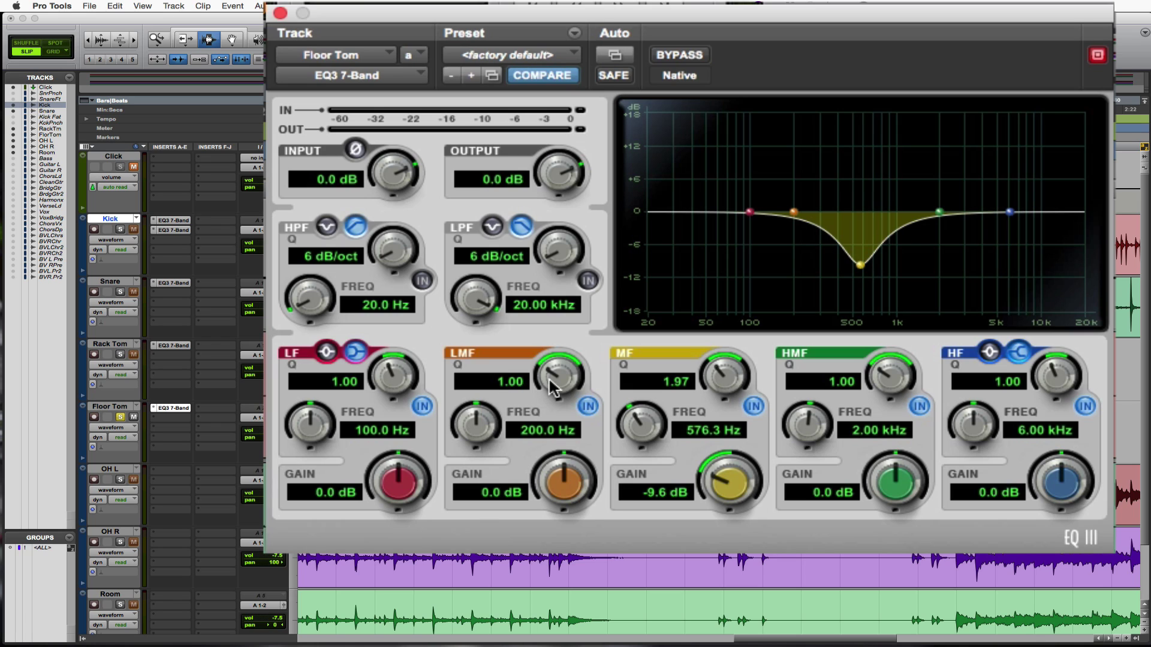
- Boost the LMF band by 7.6 dB, sweep its frequency to 203.2 Hz during playback, and reduce its gain to 2.2 dB
left_click_drag(551, 483, 551, 418)
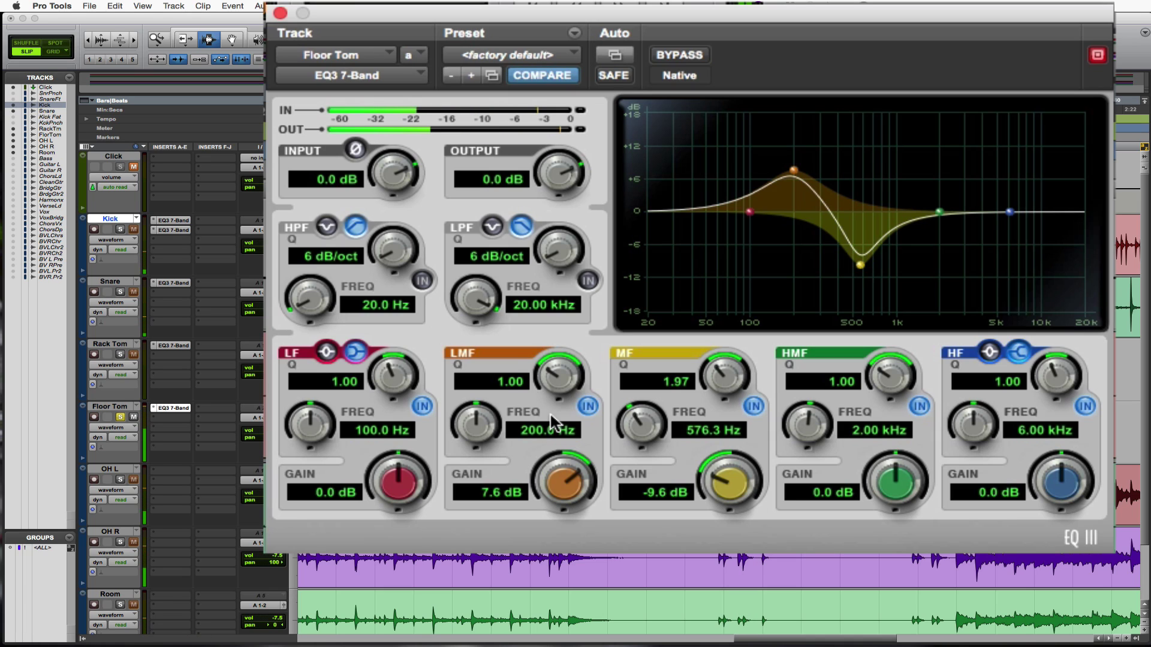
left_click_drag(491, 428, 472, 389)
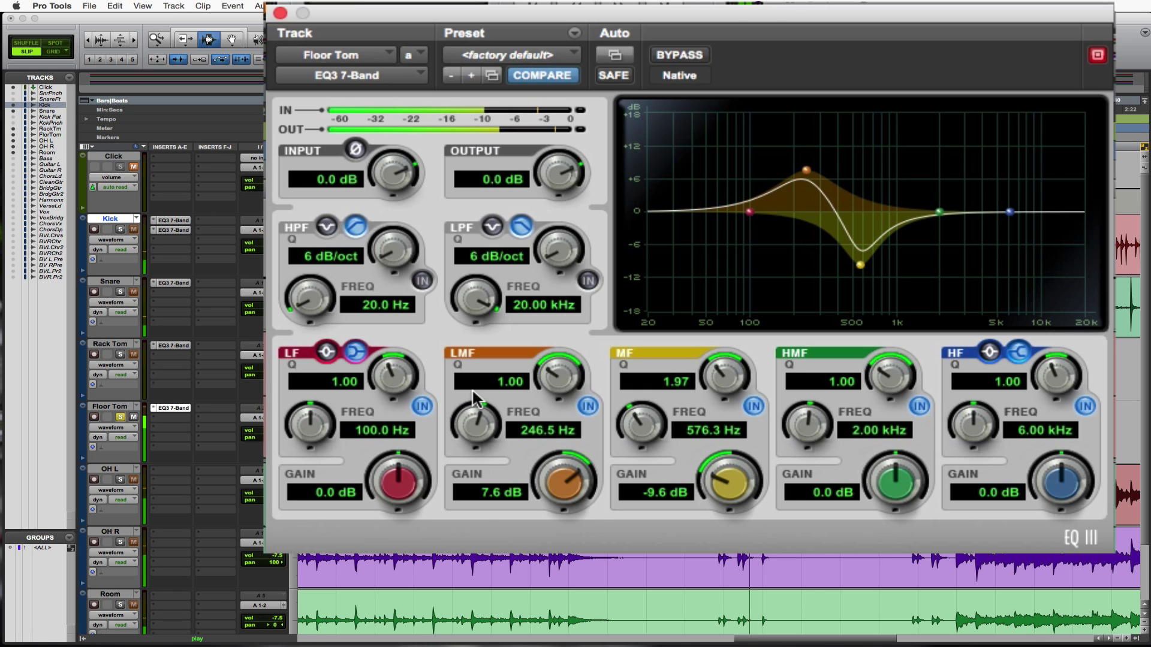
mouse_move(479, 431)
left_mouse_down()
mouse_move(479, 452)
mouse_move(486, 440)
left_mouse_up()
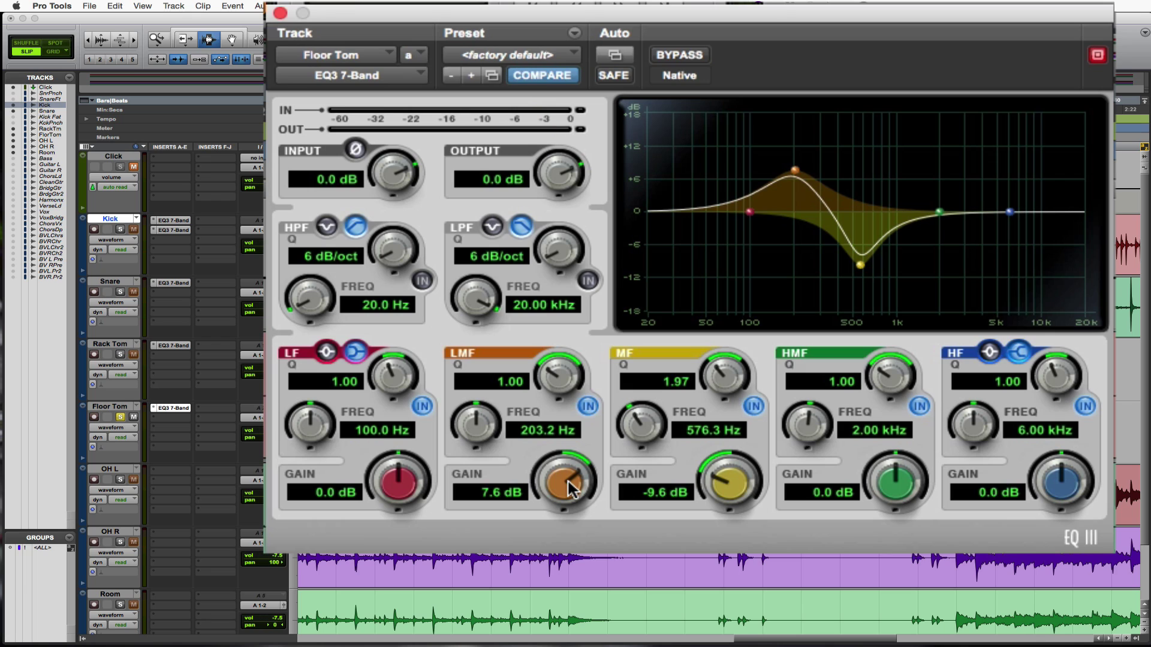
mouse_move(568, 488)
left_mouse_down()
mouse_move(569, 509)
mouse_move(550, 503)
left_mouse_up()
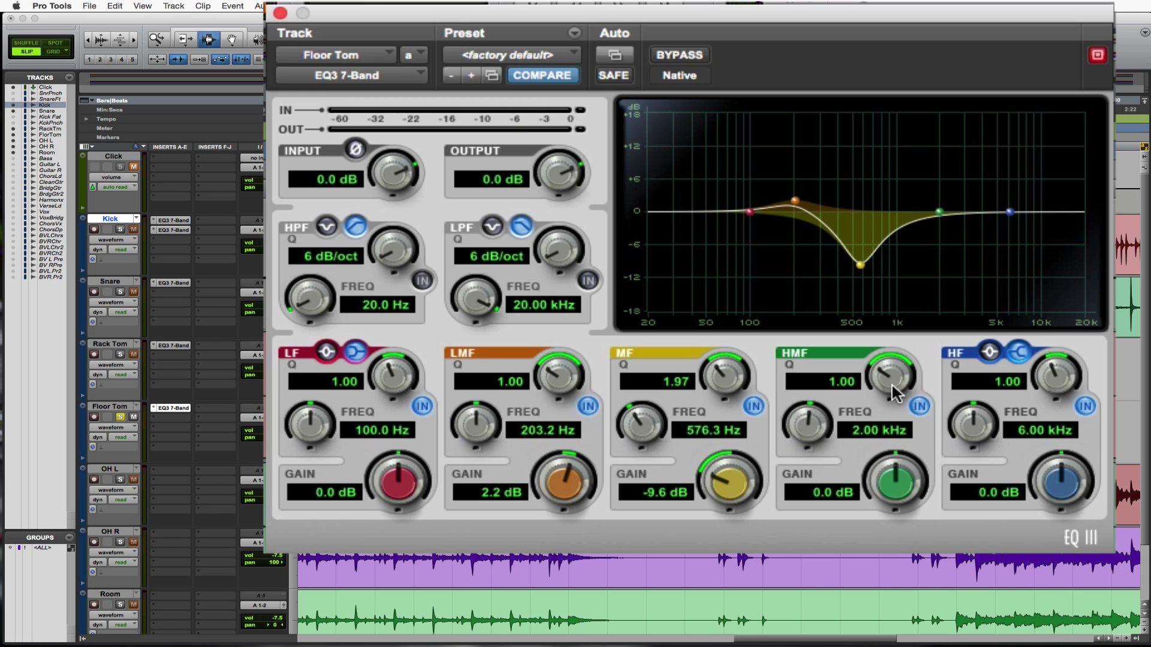
- Boost the HMF band by 18.0 dB at Q 10.00, widen its Q to 1.01, and lower its frequency to 951.9 Hz
left_click_drag(891, 383, 911, 267)
left_click_drag(895, 483, 893, 324)
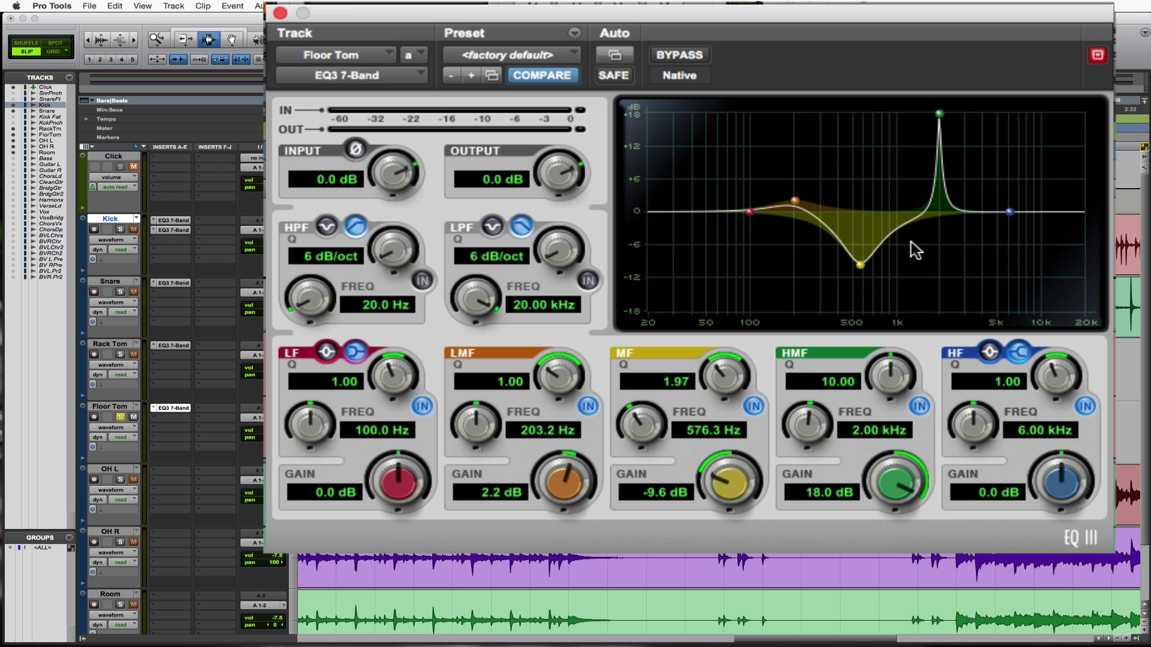
left_click_drag(893, 377, 890, 451)
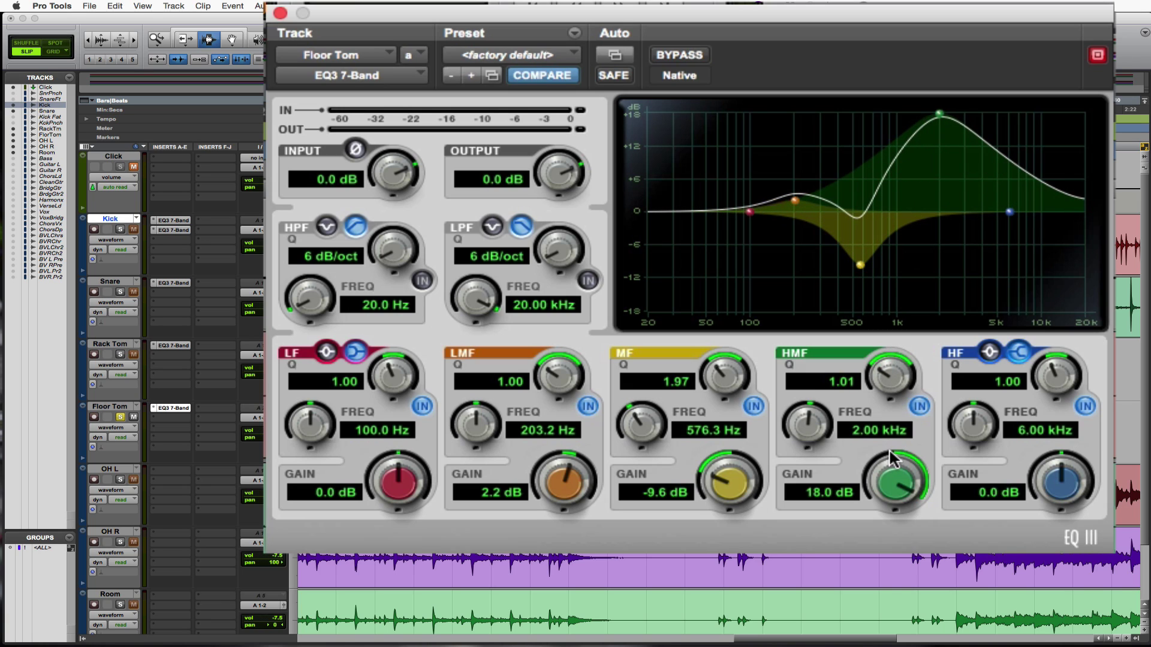
left_click_drag(811, 422, 807, 439)
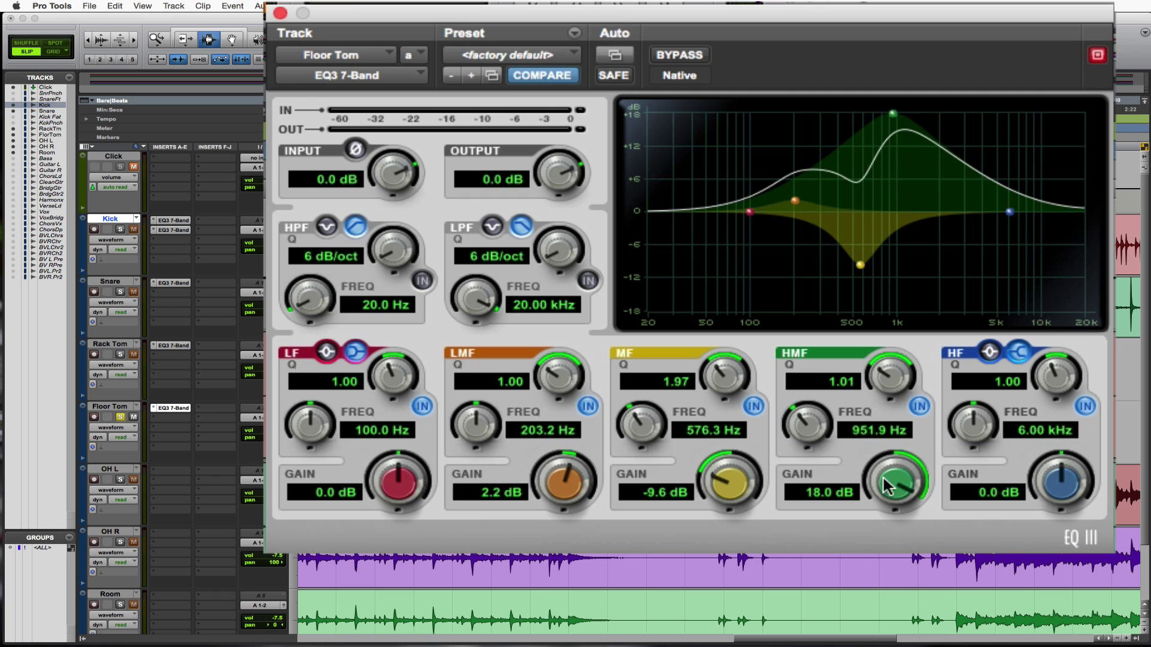
- Boost the HMF band by 18.0 dB at Q 10.00 and sweep its frequency to 1.44 kHz during playback
left_click_drag(902, 491, 906, 531)
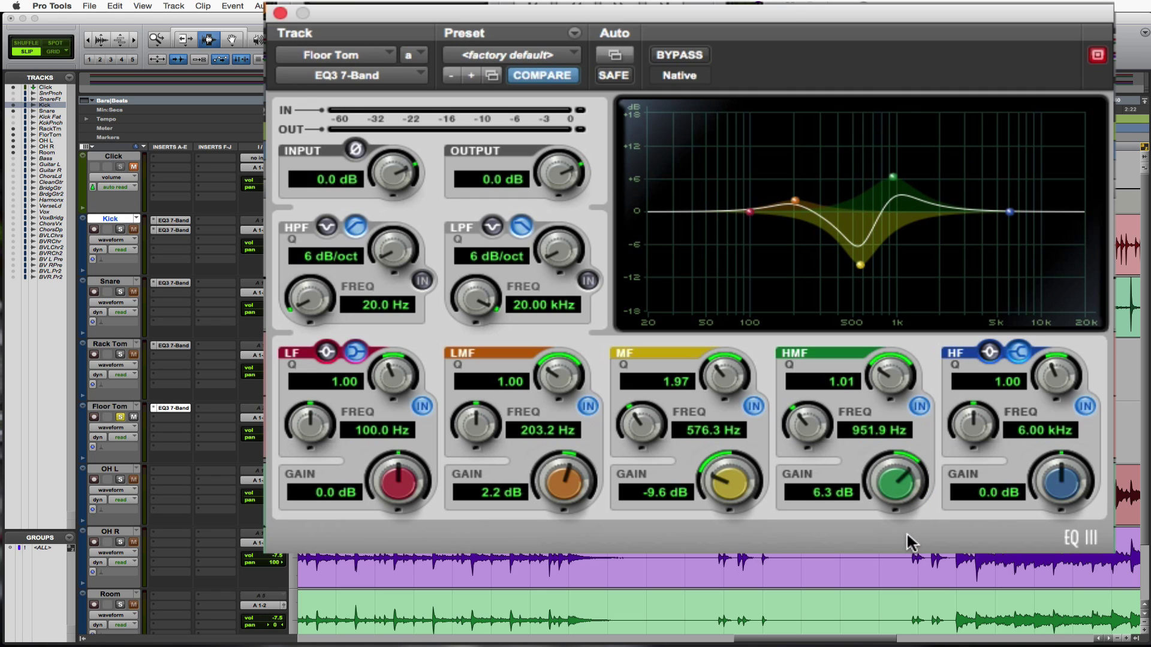
left_click_drag(883, 380, 904, 264)
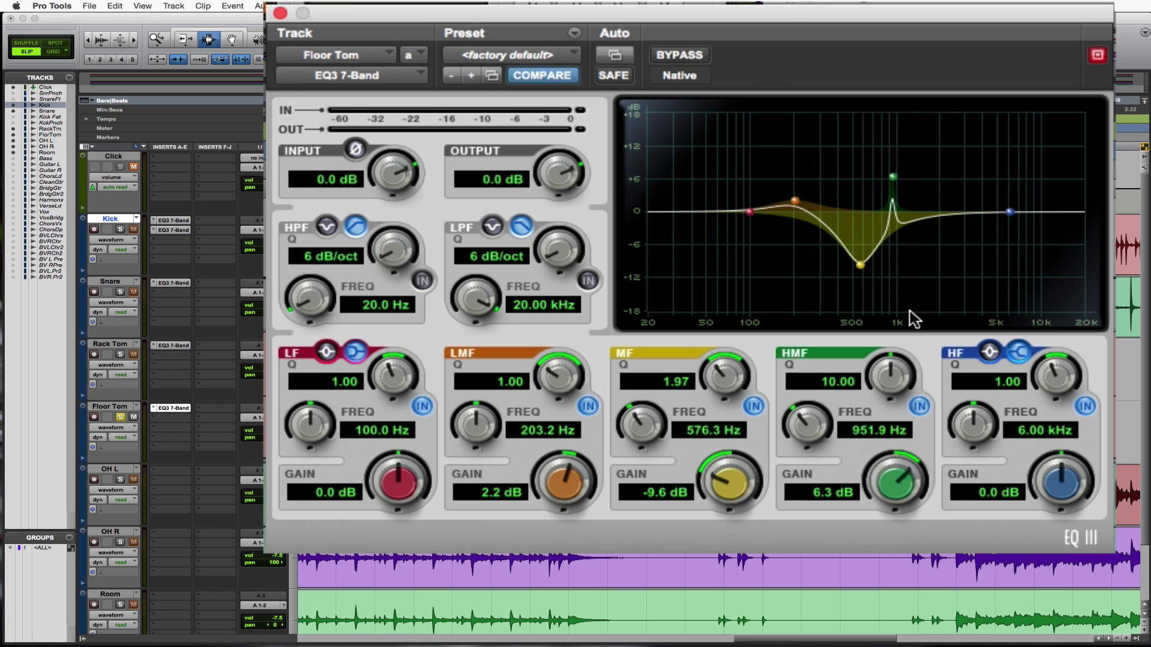
left_click_drag(906, 480, 926, 298)
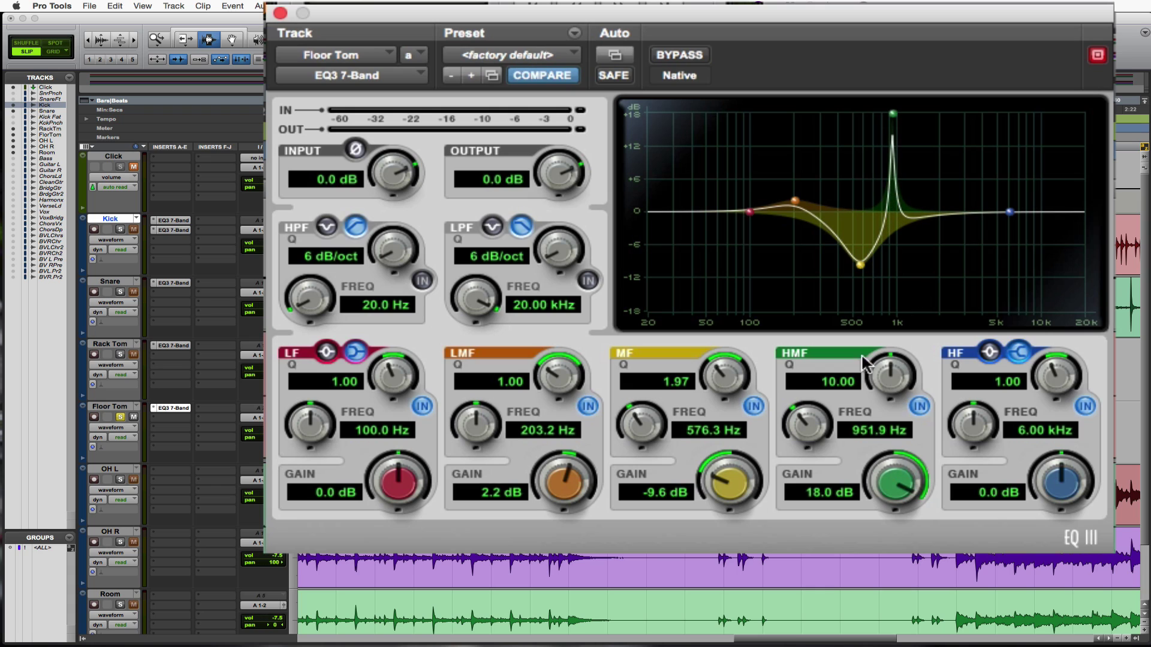
key("space")
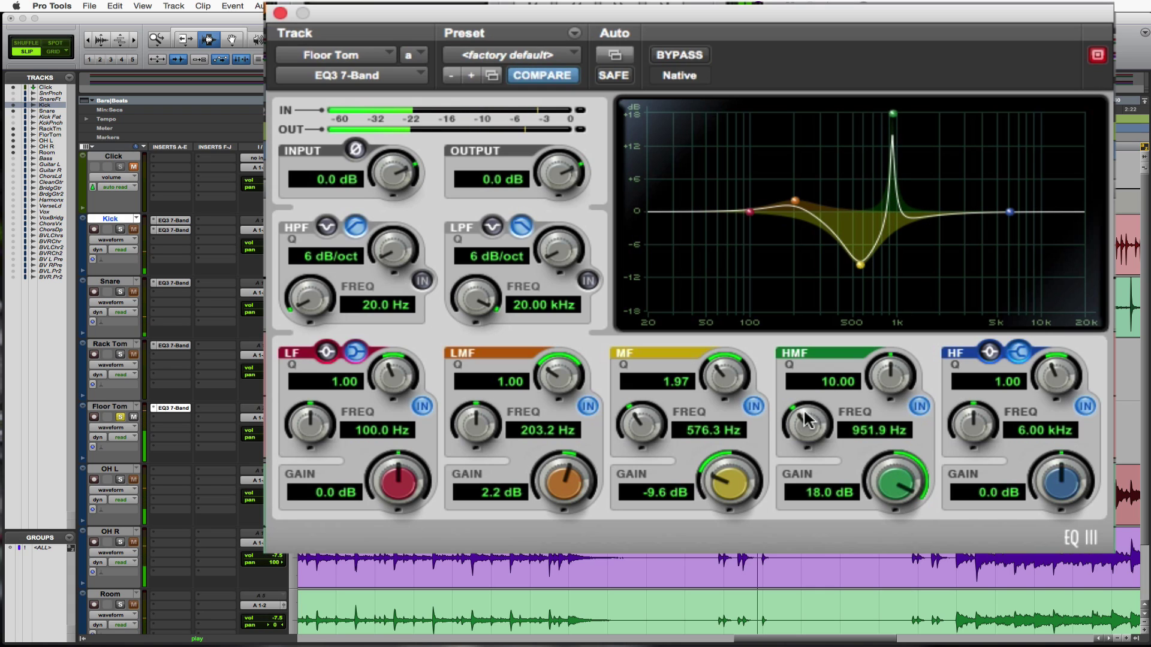
left_click_drag(806, 420, 810, 451)
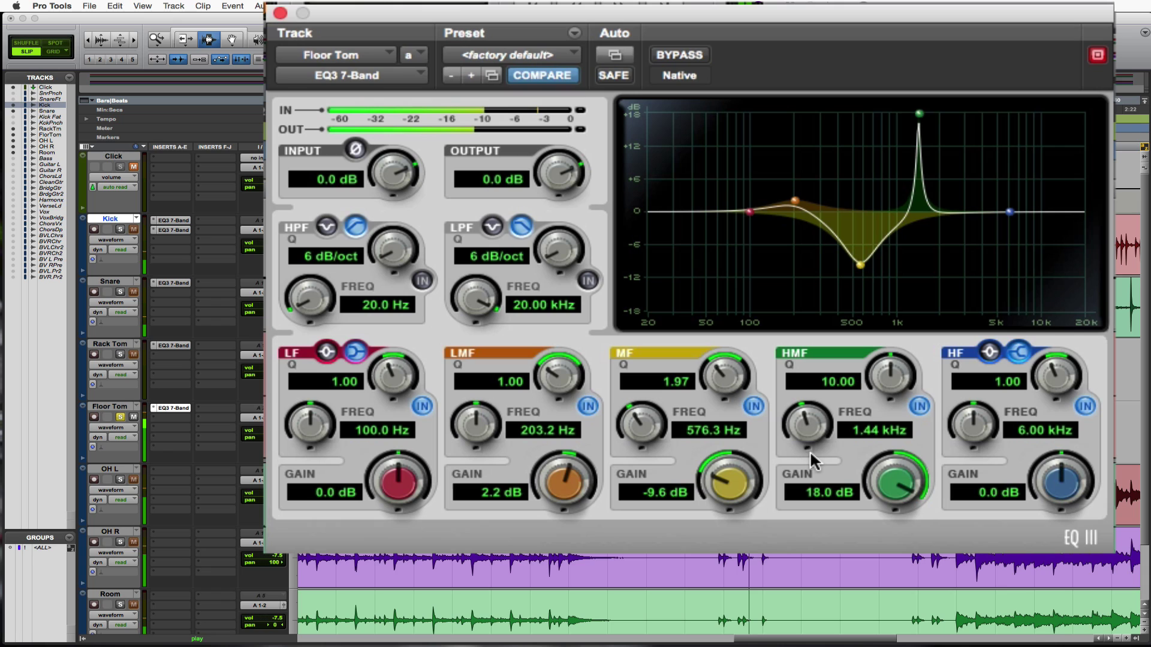
- Widen the HMF band's Q to 1.04 and reduce its gain to 2.0 dB
left_click_drag(895, 380, 892, 537)
left_click_drag(889, 370, 886, 423)
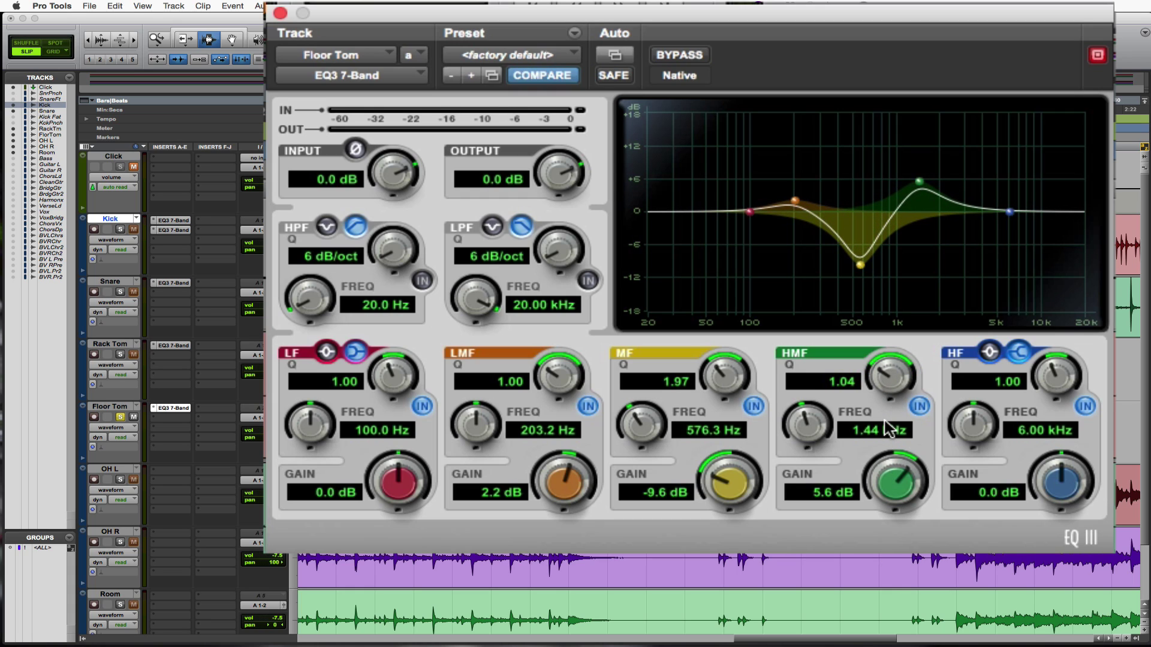
left_click_drag(896, 494, 864, 528)
- Compare the floor tom's playback with the EQ bypassed and active, and unsolo the Floor Tom track
key("space")
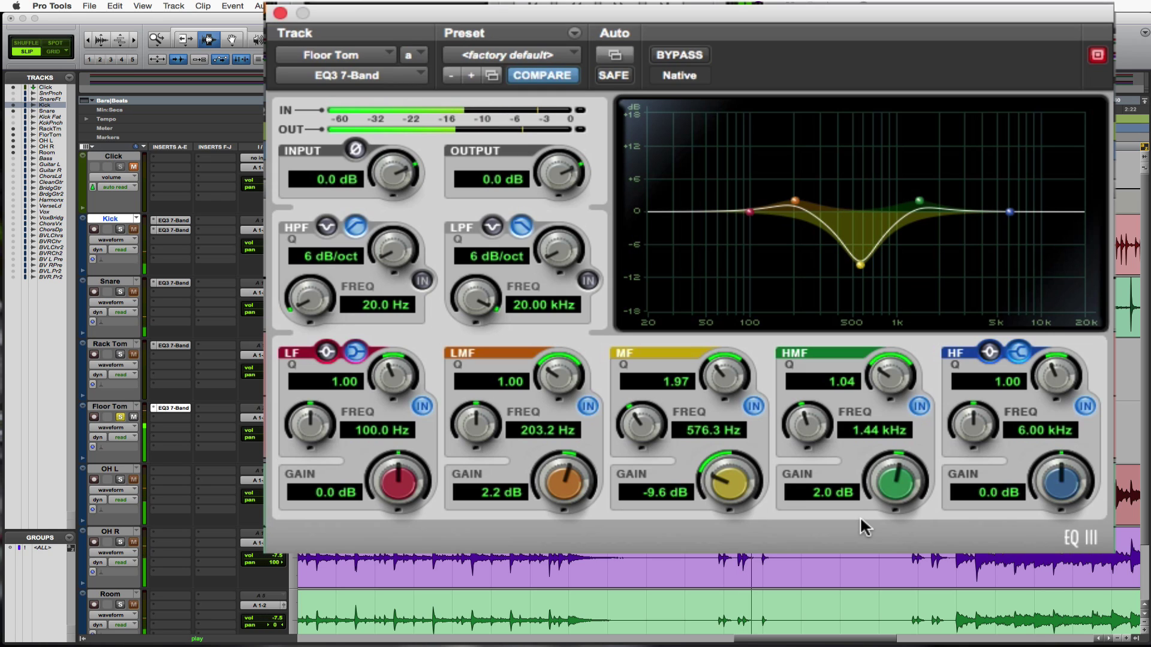
left_click(690, 60)
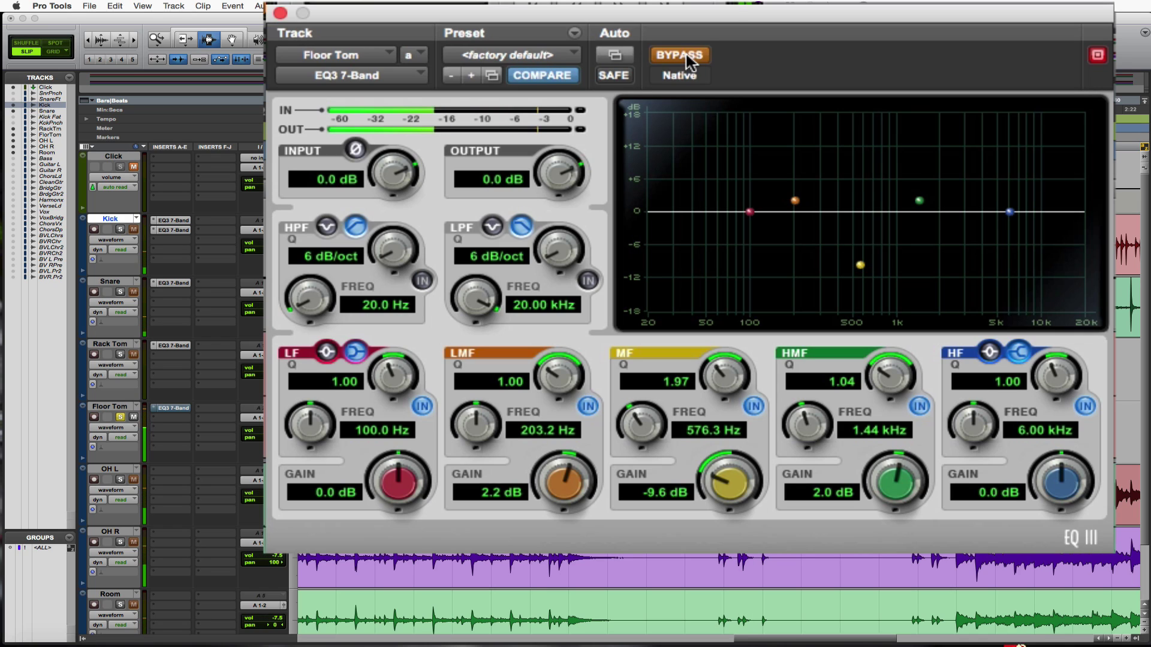
left_click(689, 60)
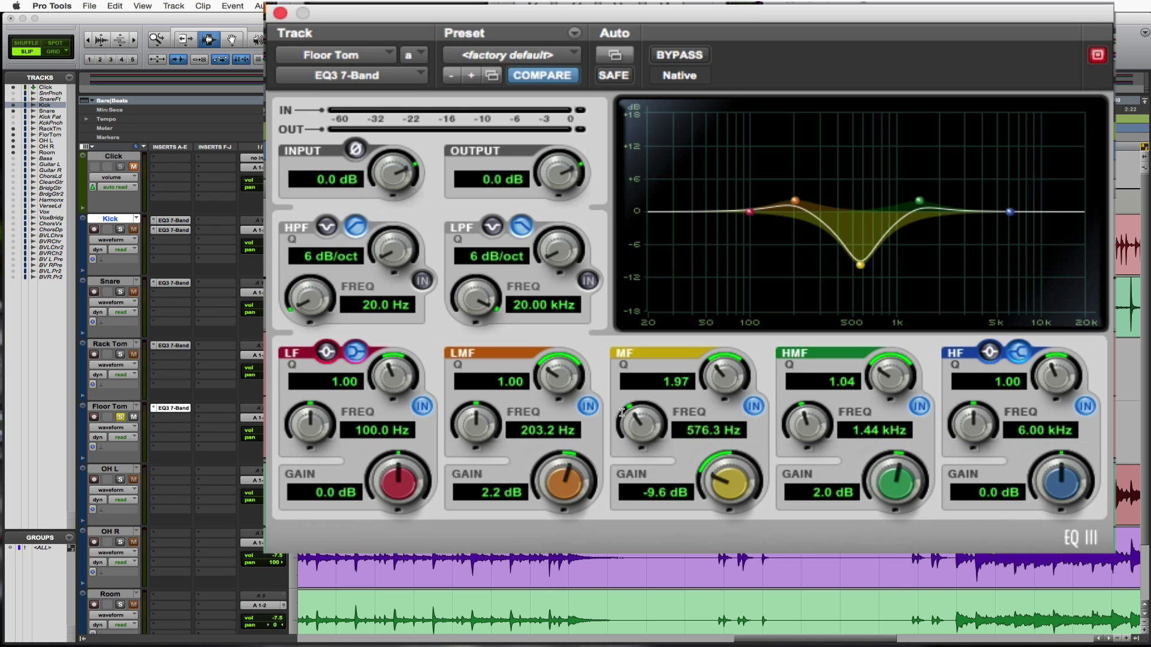
left_click(120, 418)
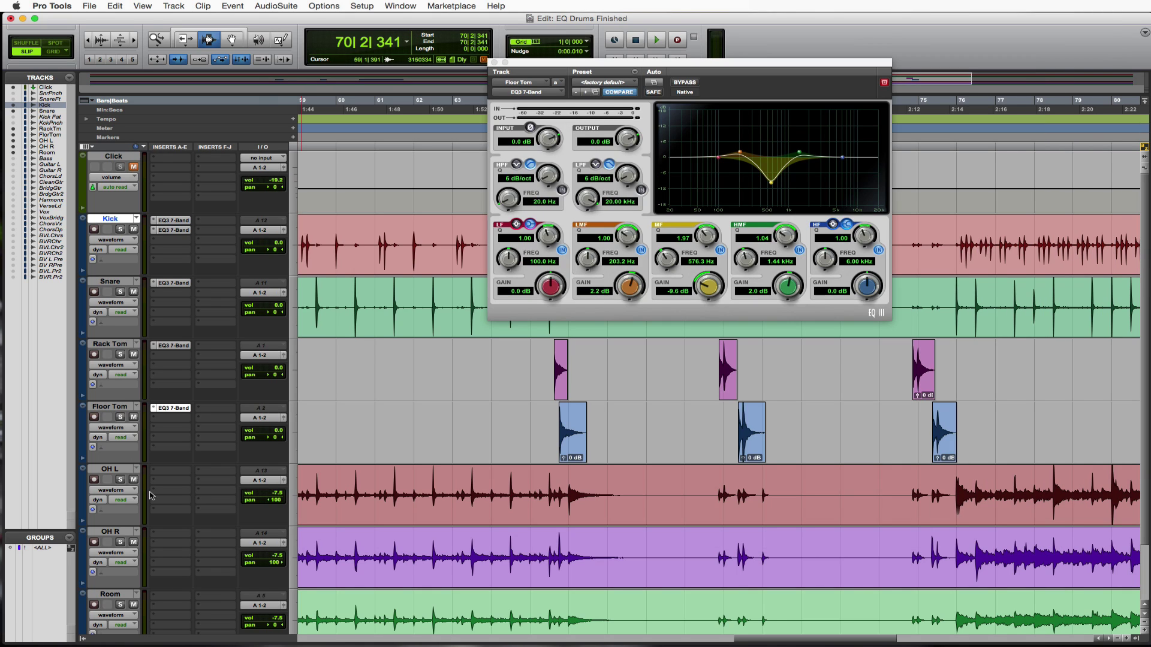
- Insert a mono EQ3 7-Band on the OH L track and reset the track's volume to 0.0
left_click(159, 473)
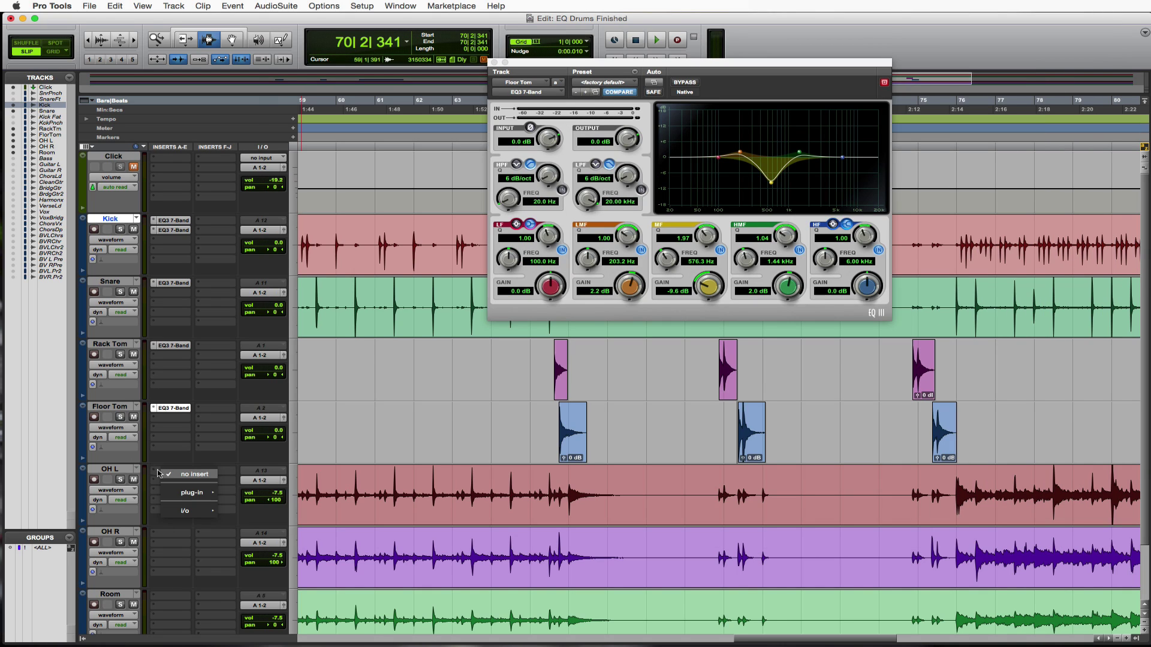
mouse_move(201, 493)
mouse_move(275, 497)
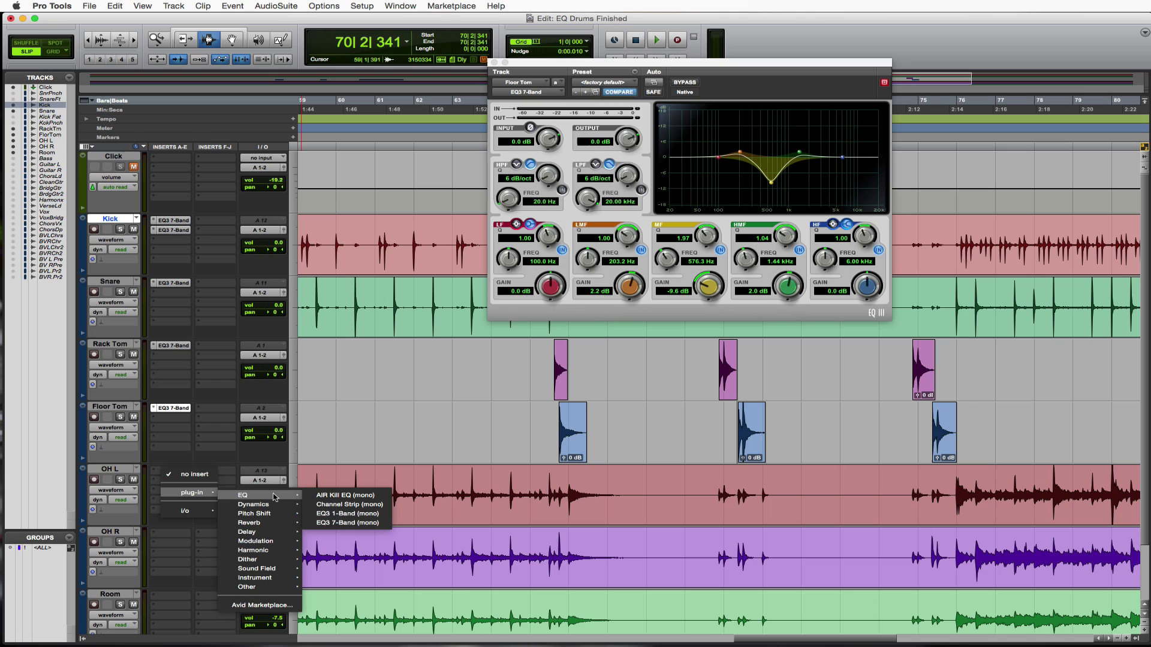
left_click(347, 522)
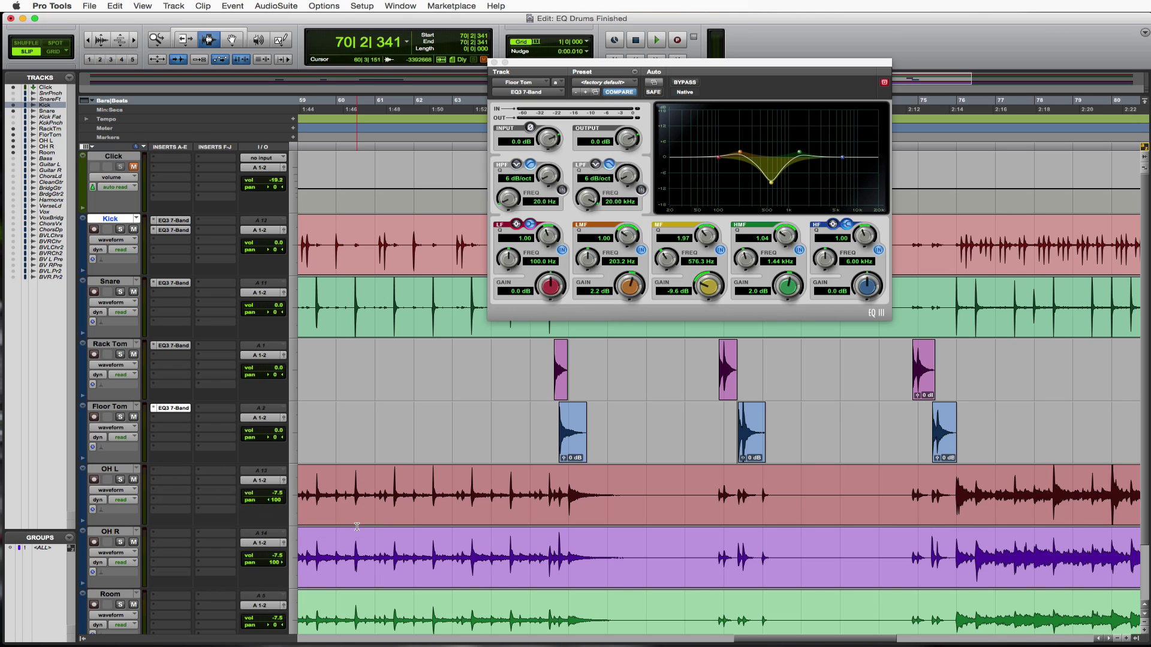
left_click(270, 496, "alt")
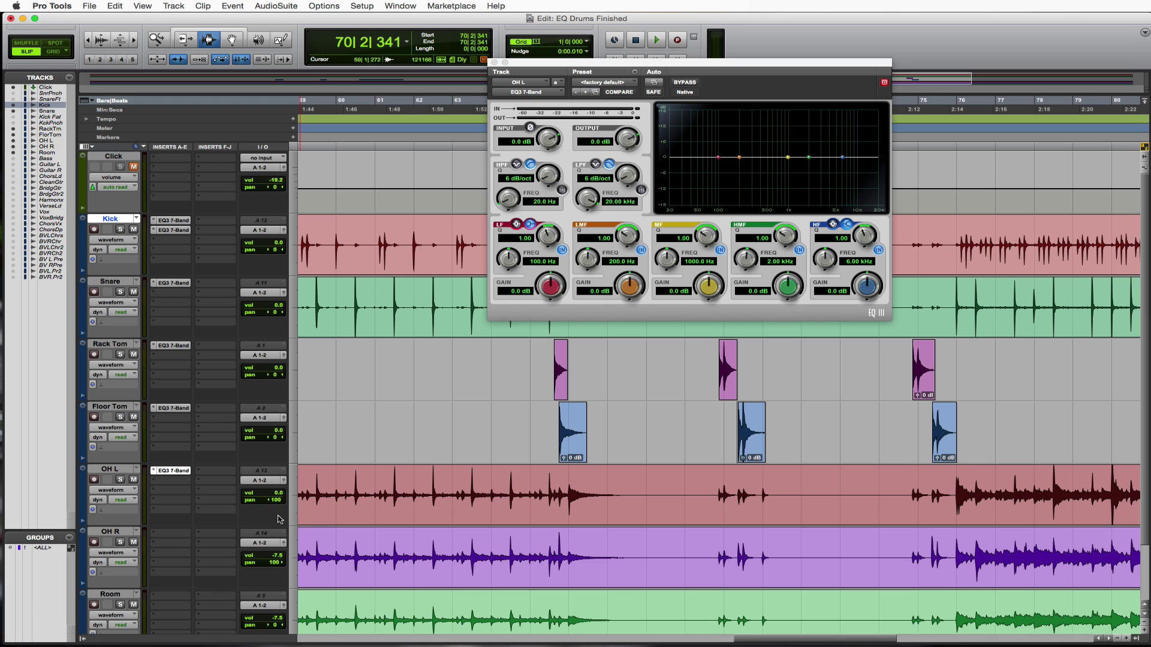
left_click(277, 500, "alt")
- Try the pan view on the OH L track, and return the track to its waveform view
left_click(107, 489)
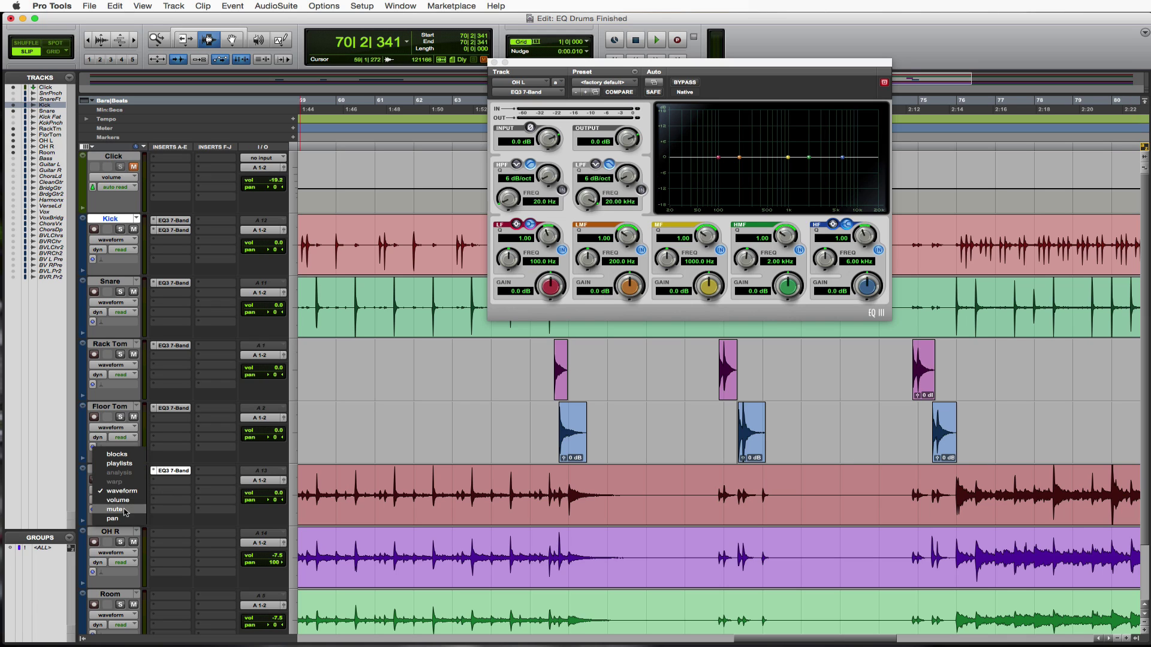
left_click(114, 511)
triple_click(361, 508)
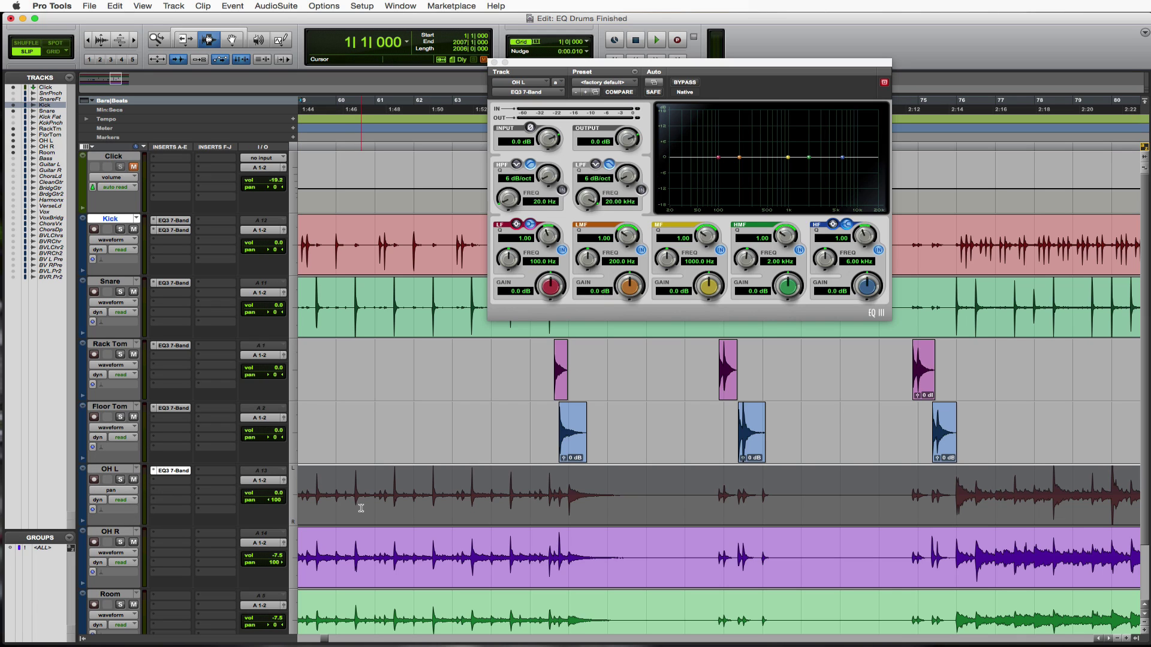
left_click(348, 497)
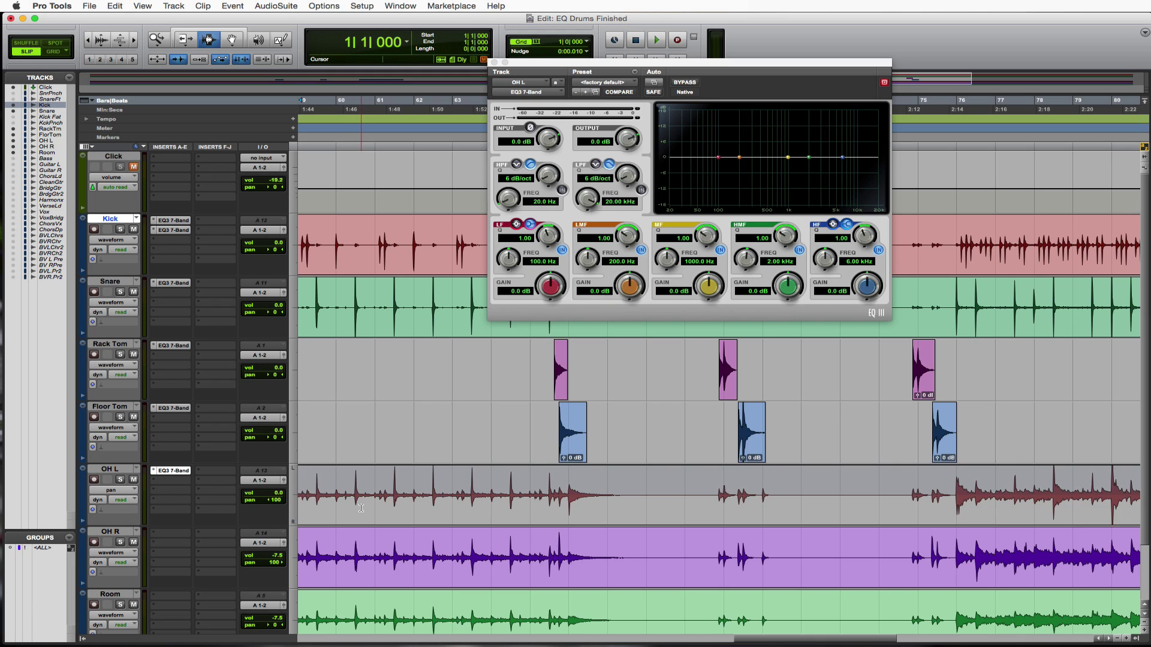
left_click(276, 501, "alt")
left_click(128, 491)
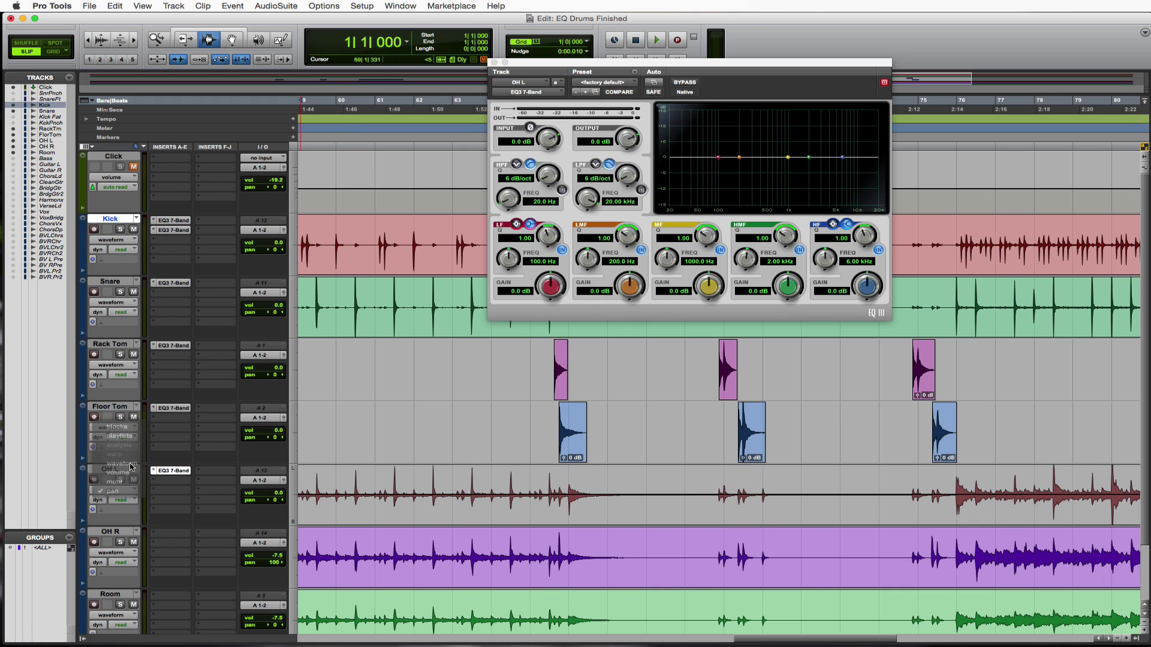
left_click(115, 427)
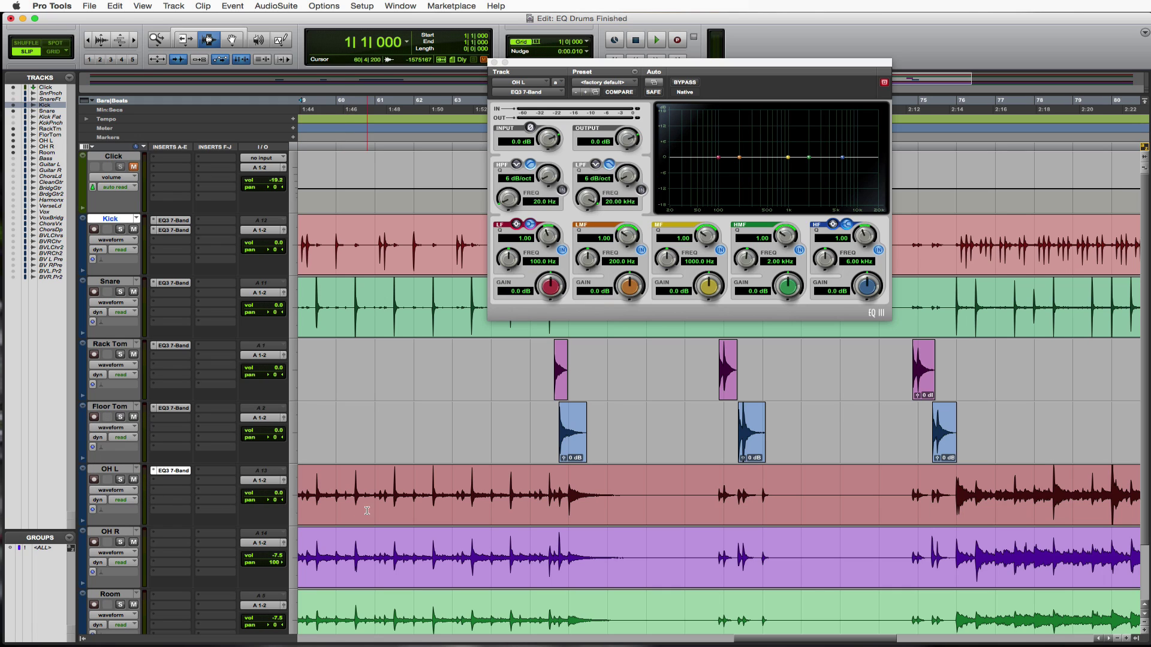
left_click(136, 493)
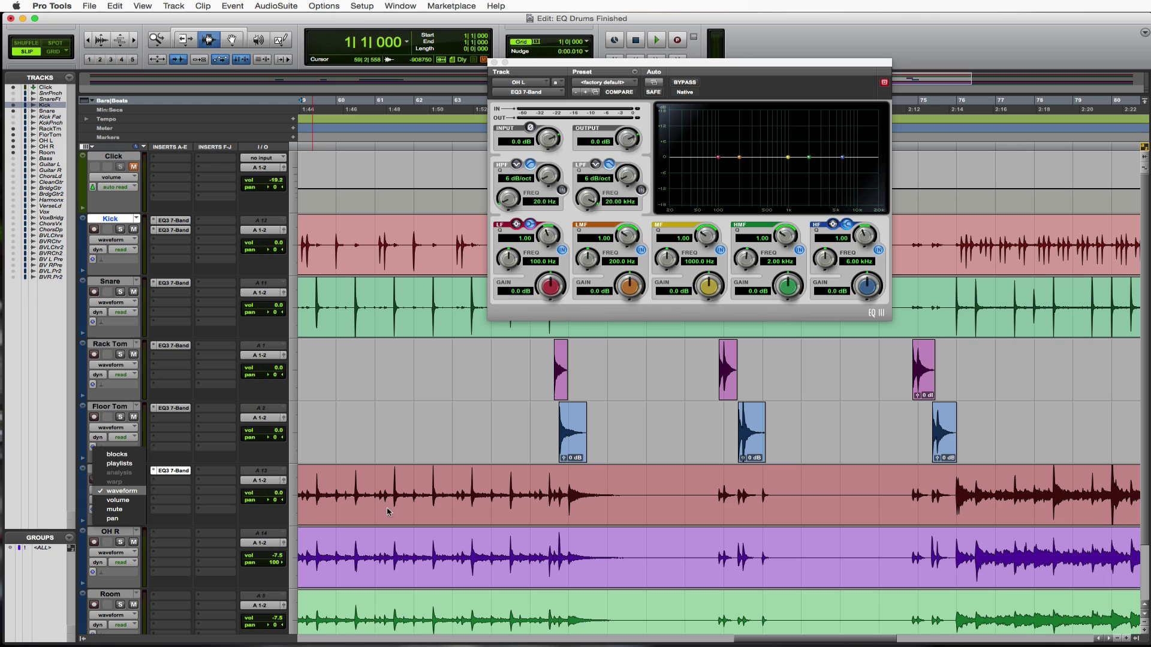
left_click(538, 495)
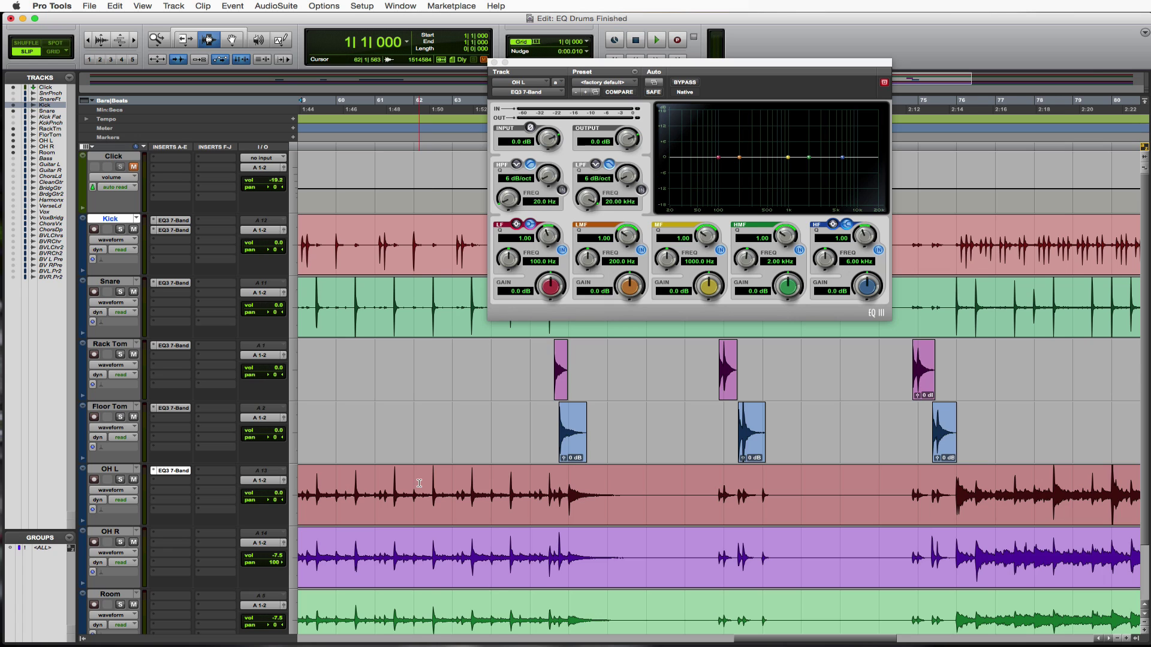
- Enable the OH L EQ's high-pass filter at 12 dB/oct, raise its frequency to 219.7 Hz, and listen to playback
key("r")
key("r")
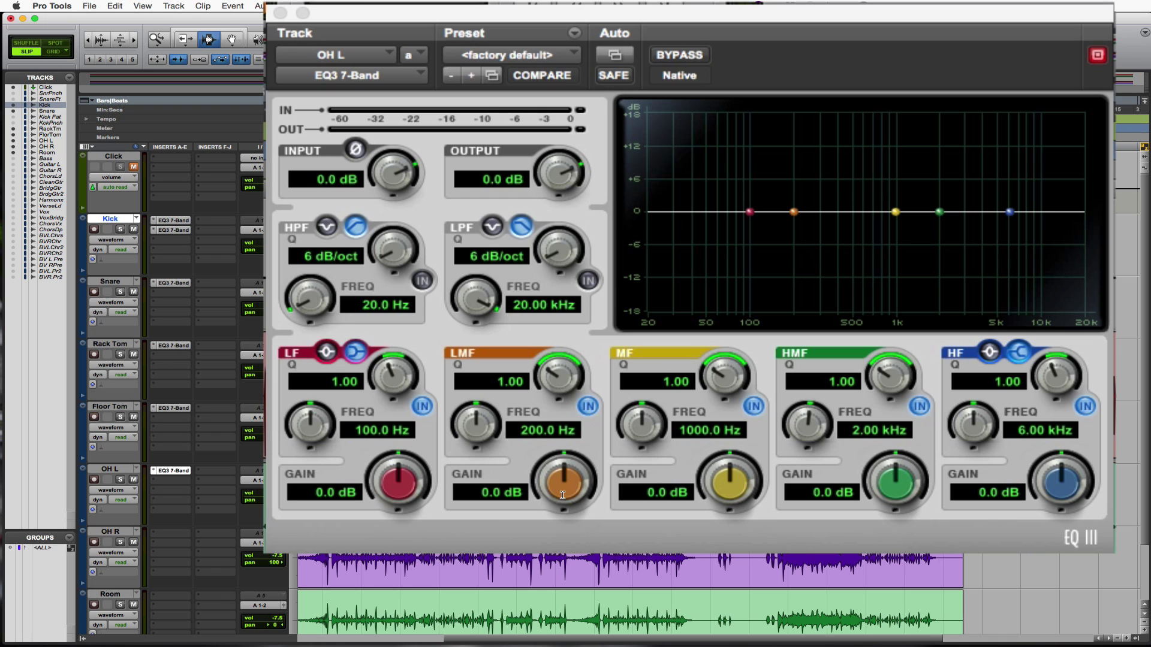
scroll(471, 489, "left", 5)
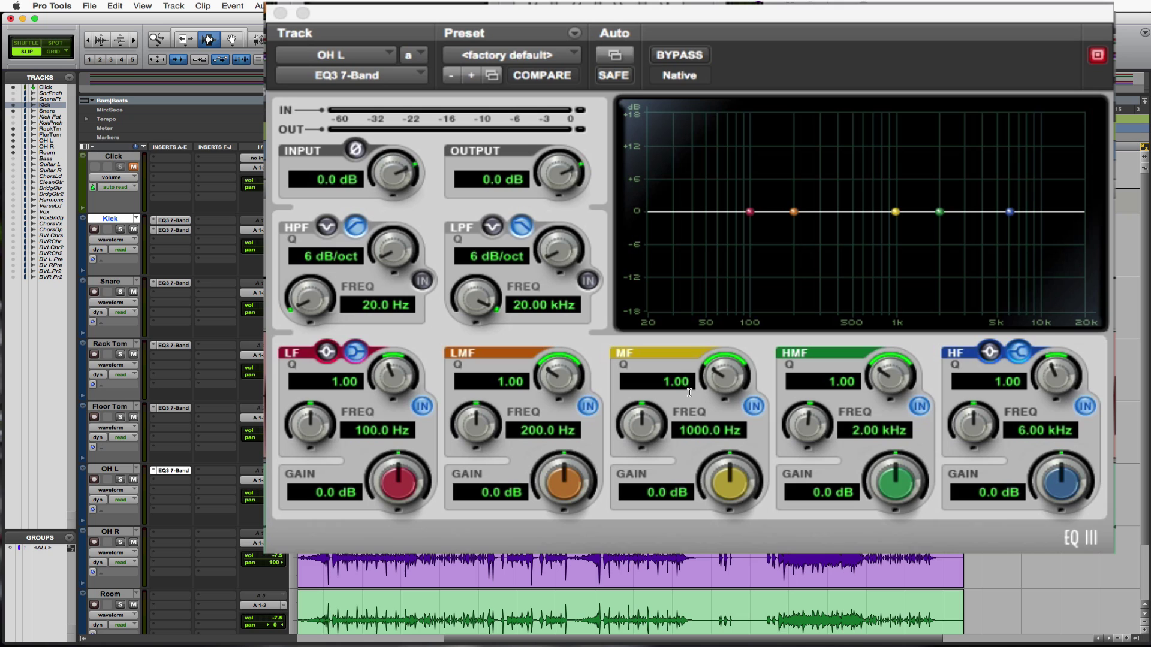
key("space")
left_click(426, 282)
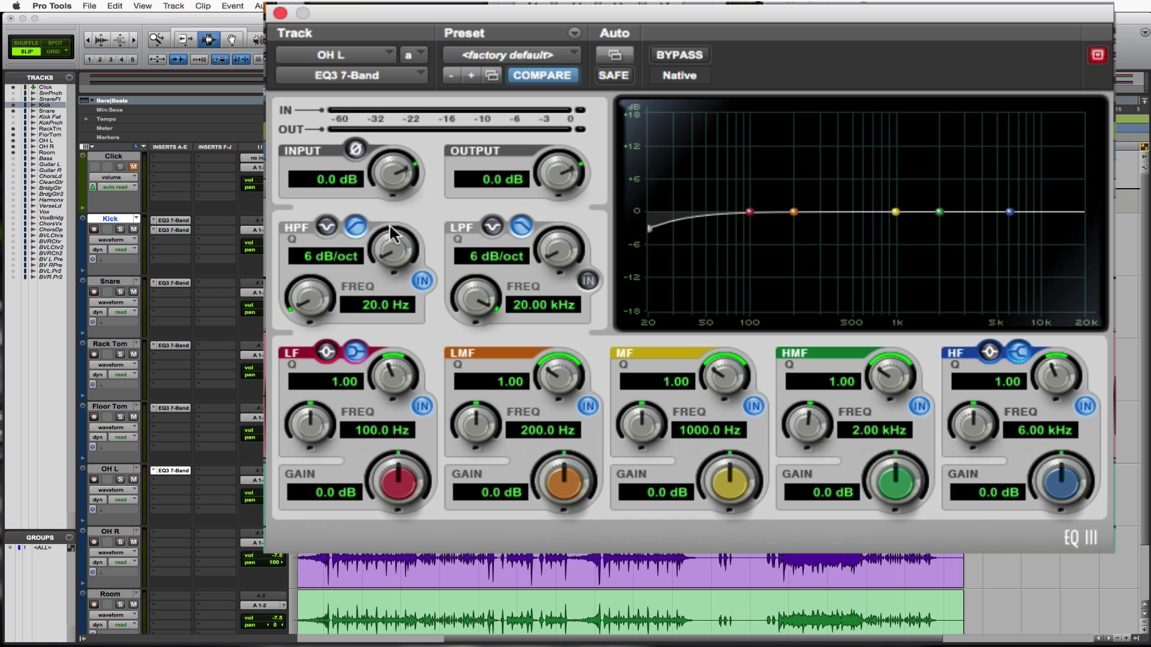
left_click_drag(389, 227, 393, 219)
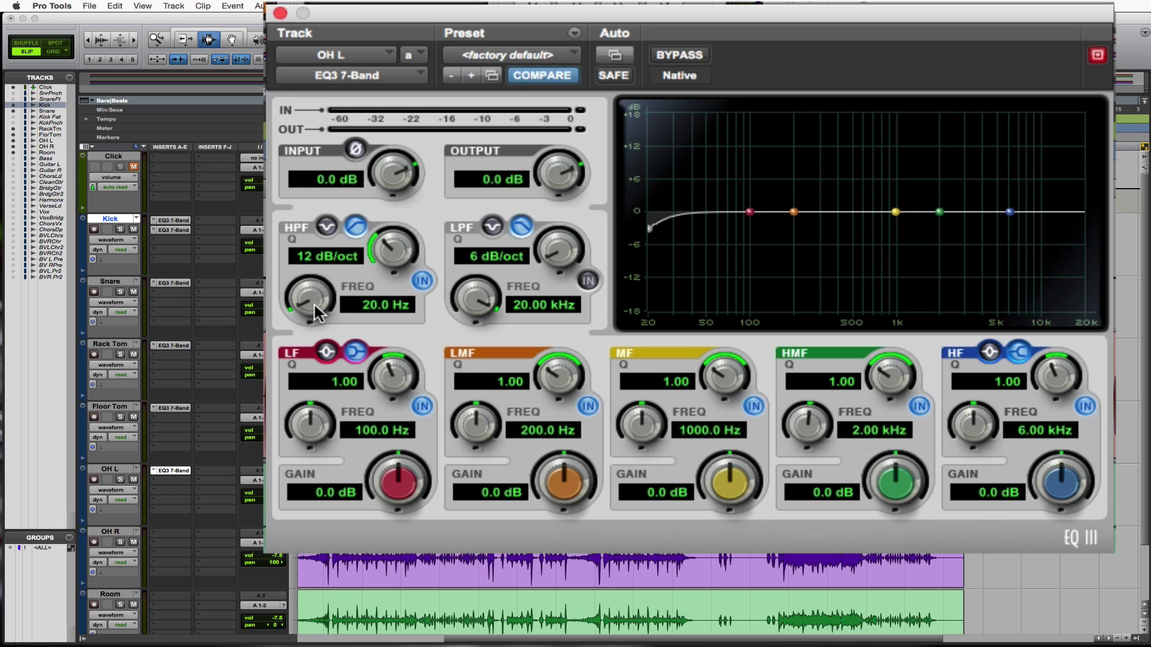
left_click_drag(314, 303, 318, 189)
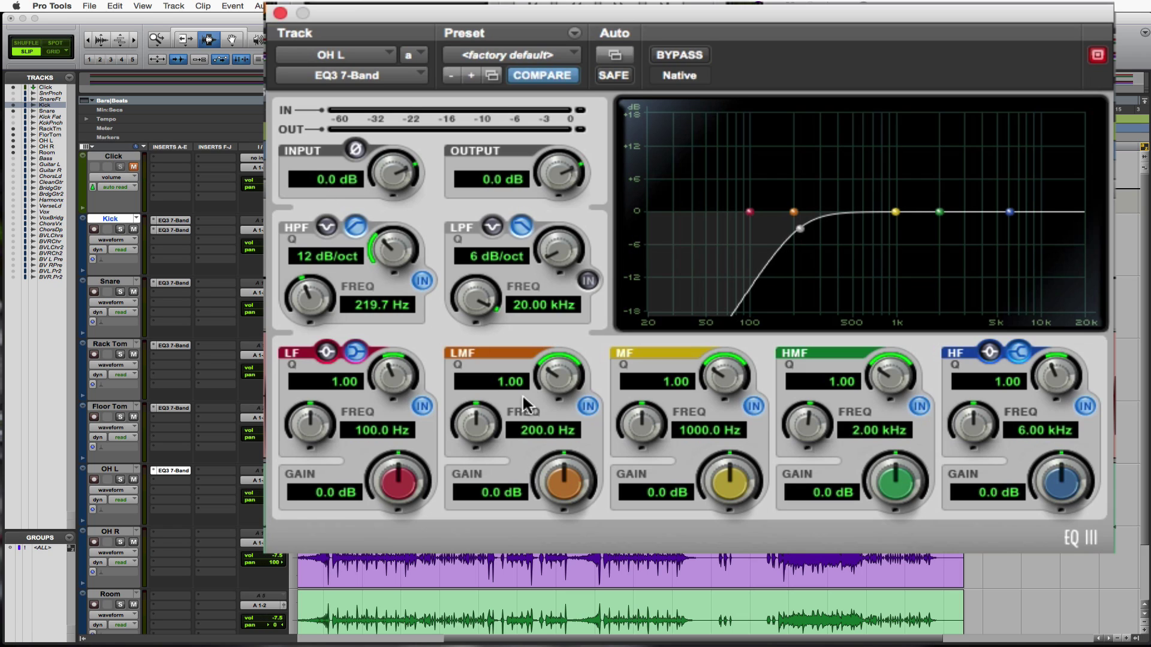
key("space")
- Boost the LMF band by 18.0 dB at Q 10.00 and sweep its frequency to 447.2 Hz during playback
left_click_drag(546, 370, 549, 344)
left_click_drag(569, 484, 607, 287)
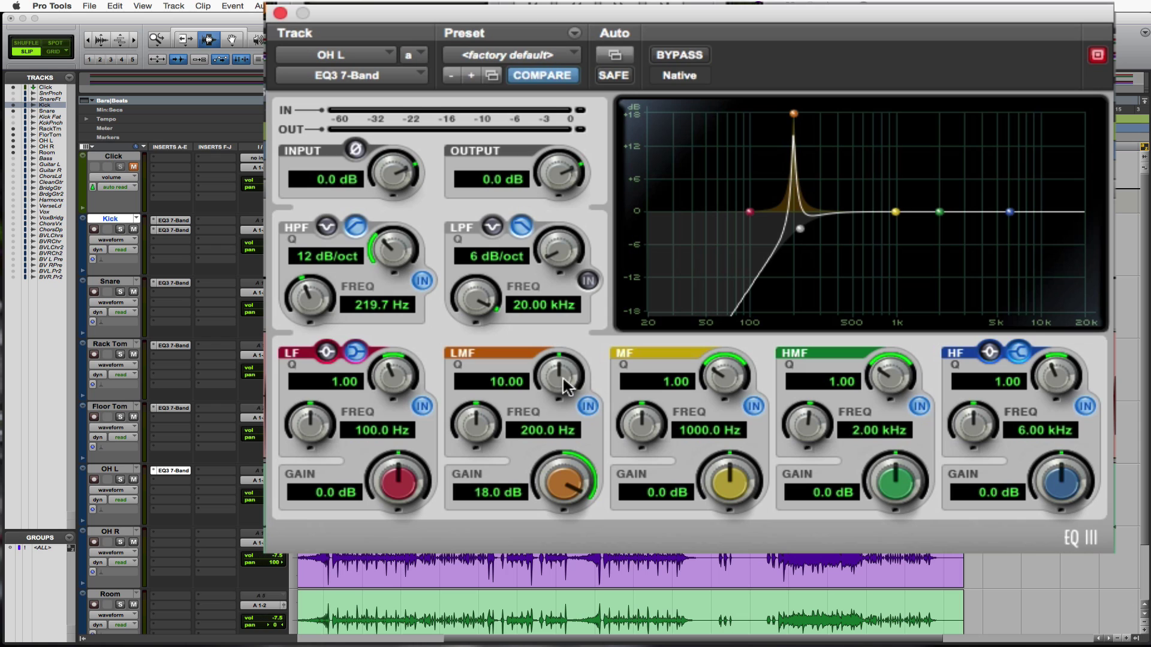
key("space")
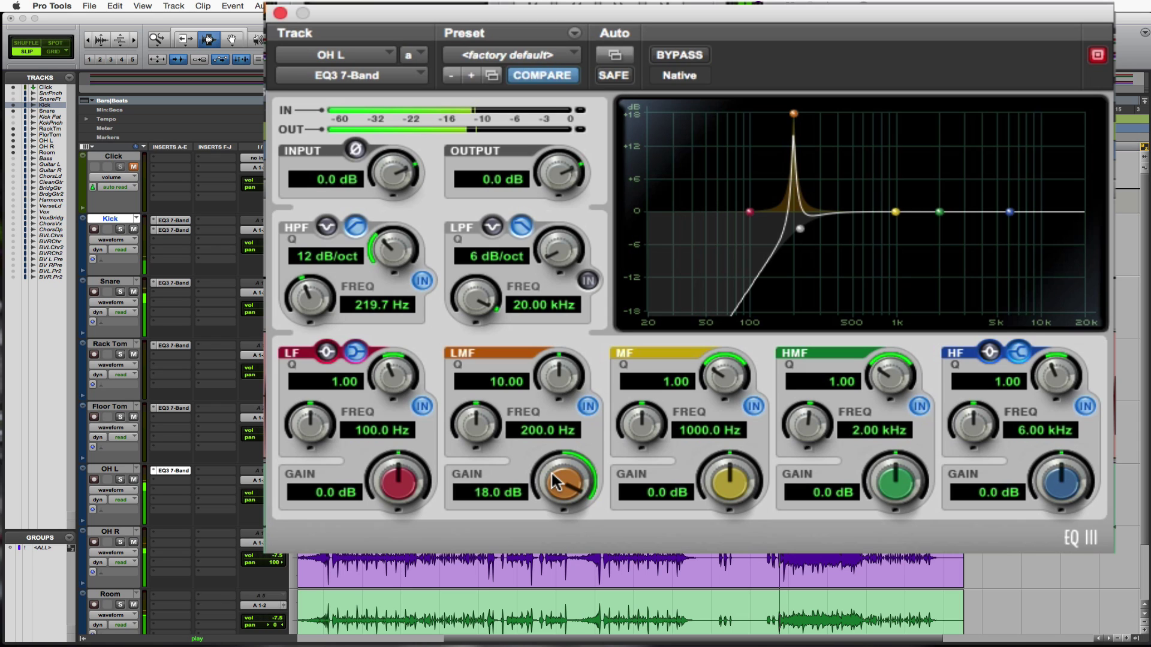
left_click_drag(483, 427, 483, 385)
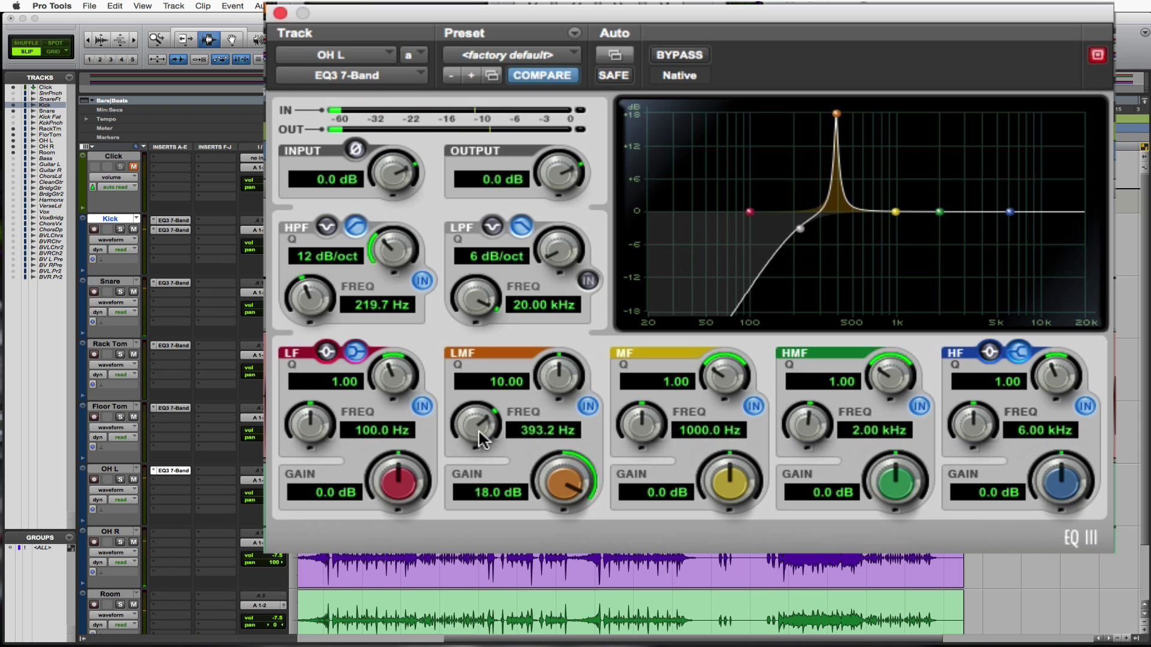
mouse_move(478, 429)
left_mouse_down()
mouse_move(479, 444)
mouse_move(492, 424)
mouse_move(492, 434)
left_mouse_up()
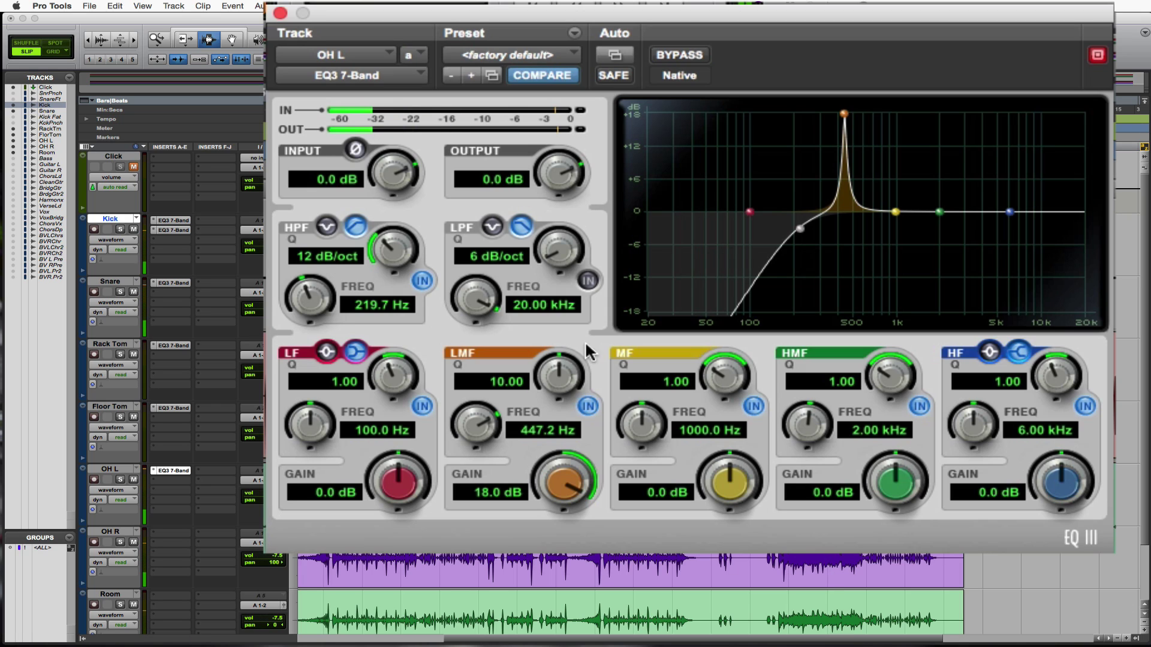
- Set the LMF band's Q to 7.59 and cut its gain to -5.5 dB
left_click_drag(563, 368, 568, 399)
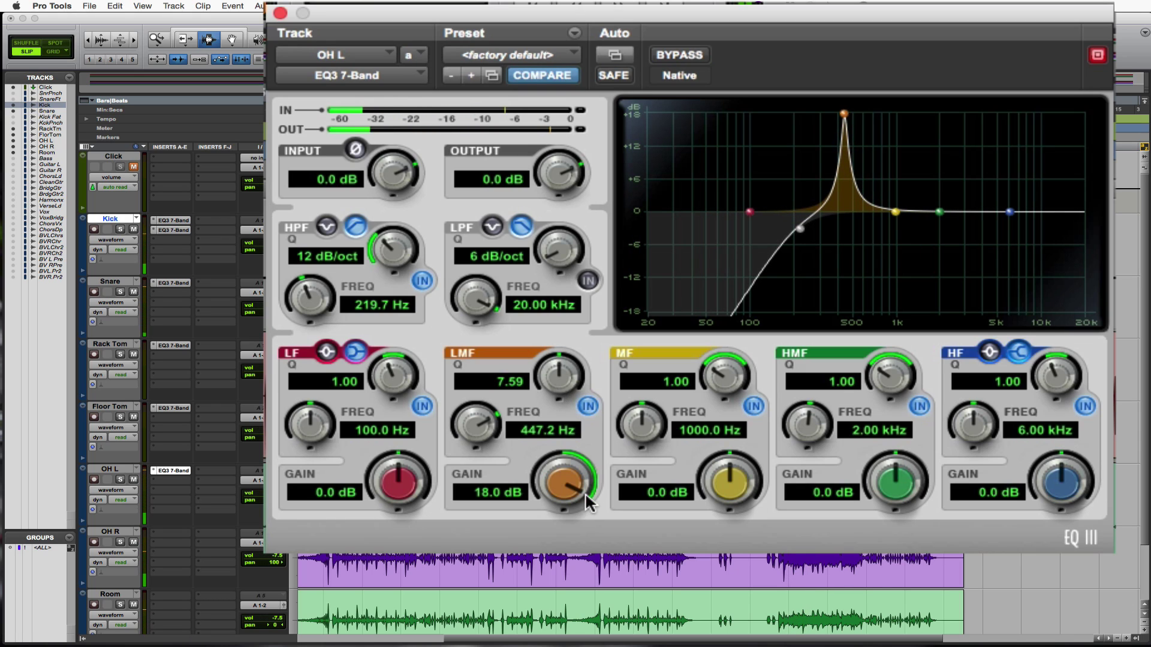
left_click_drag(576, 482, 558, 621)
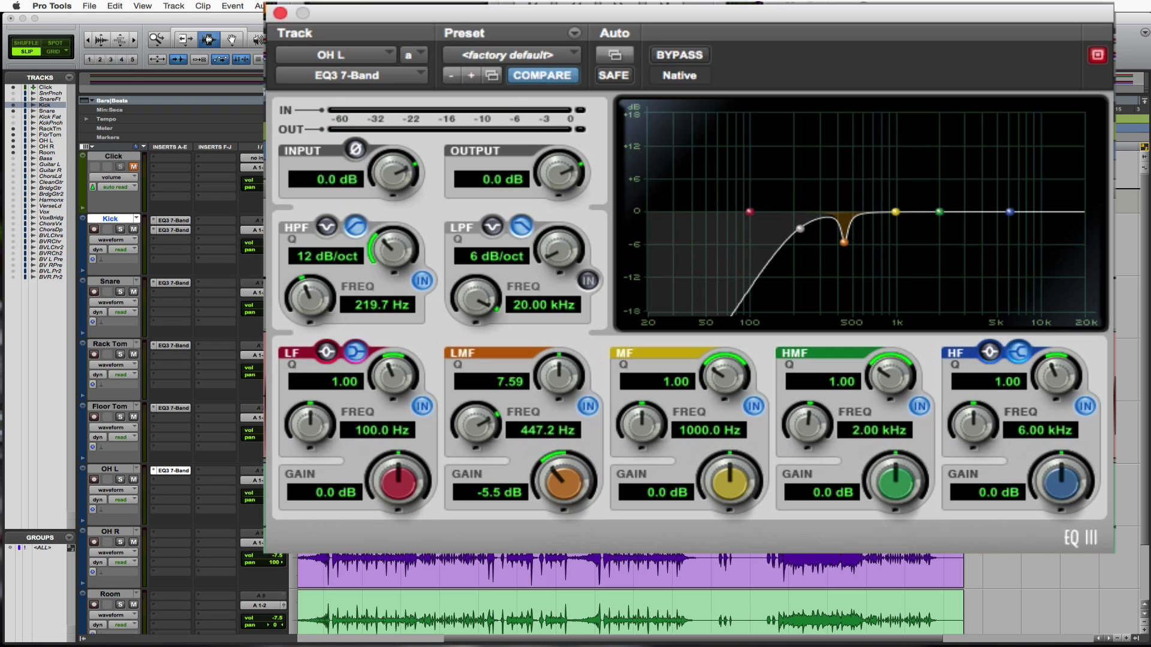
key("space")
- Boost the OH L EQ's MF band by 18.0 dB at Q 10.00 and sweep its frequency to 1.91 kHz during playback
left_click_drag(717, 376, 742, 300)
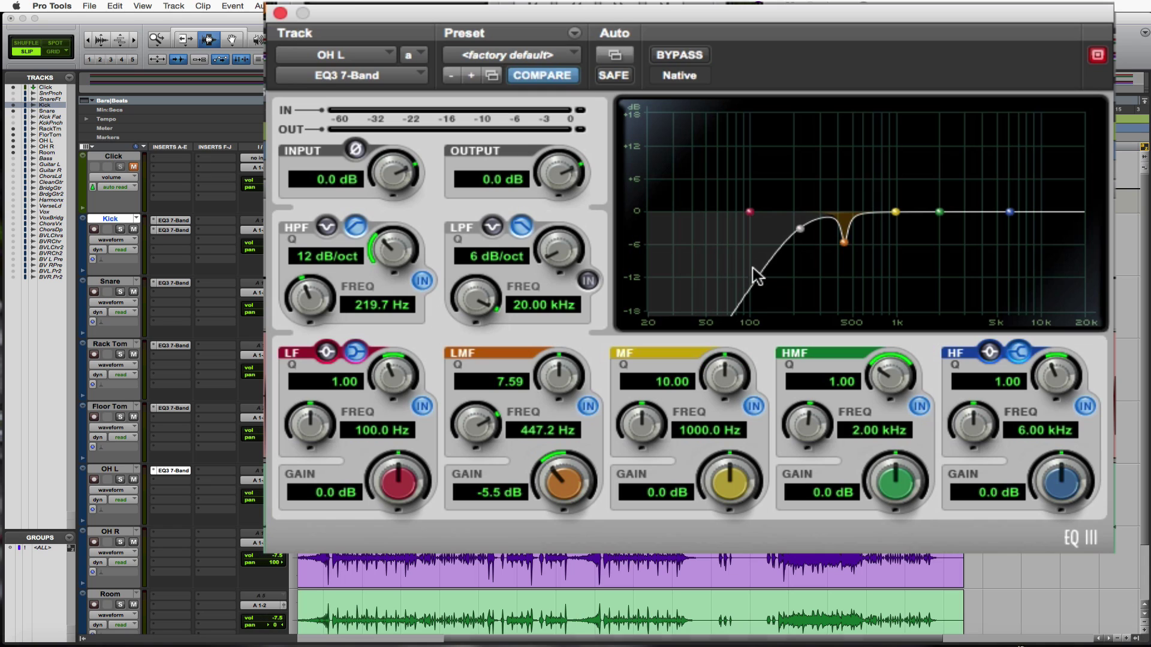
left_click_drag(731, 474, 781, 71)
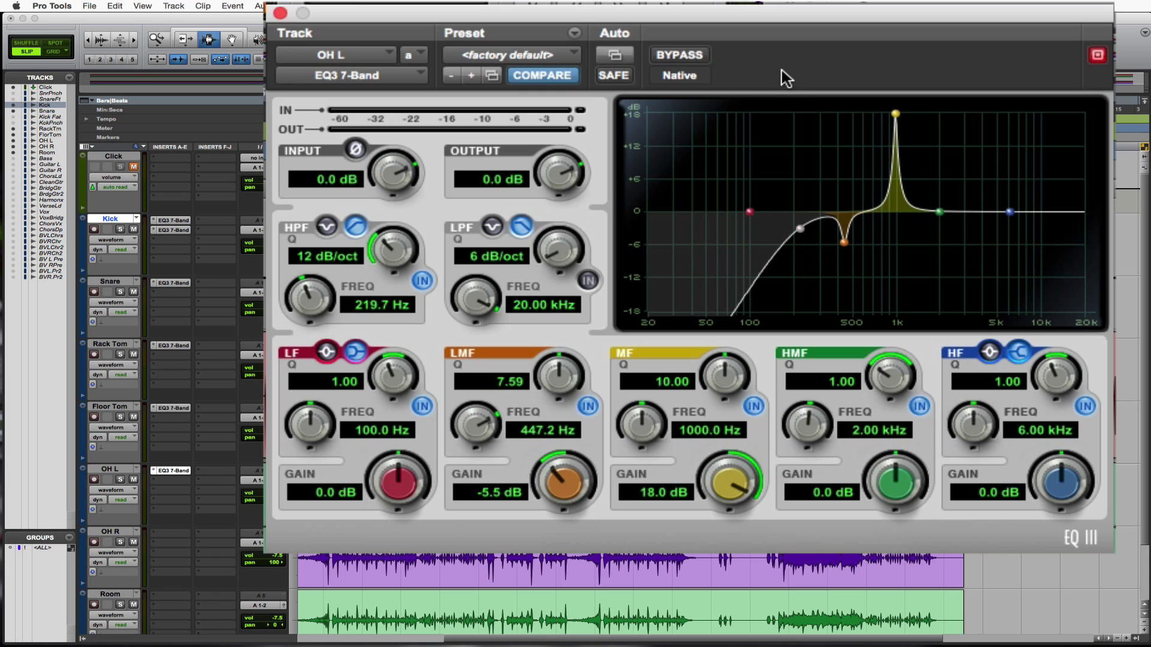
key("space")
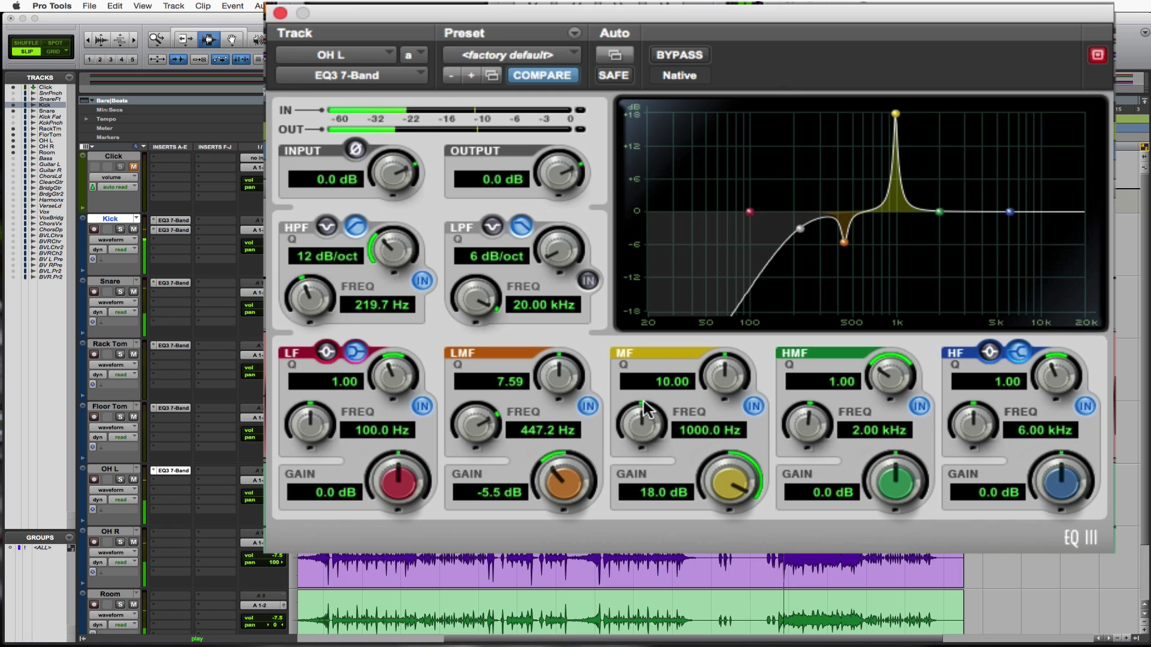
mouse_move(643, 427)
left_mouse_down()
mouse_move(644, 464)
mouse_move(649, 376)
mouse_move(634, 443)
left_mouse_up()
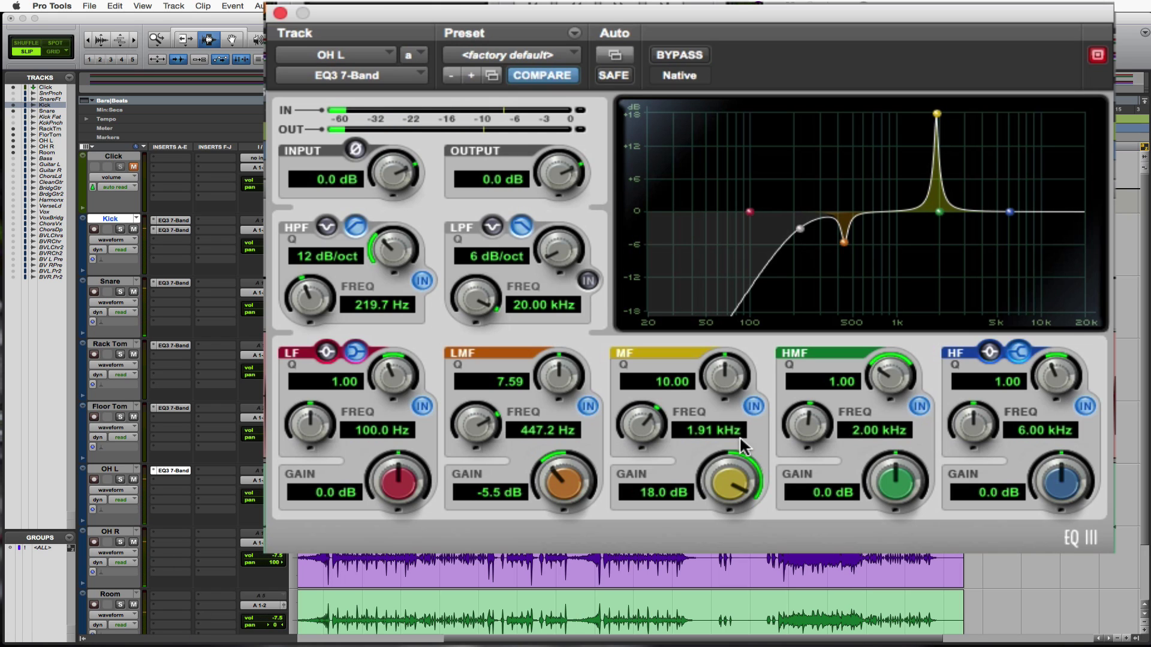
- Set the MF band's Q to 7.00, cut its gain to -4.7 dB, and listen to playback
left_click_drag(729, 379, 715, 440)
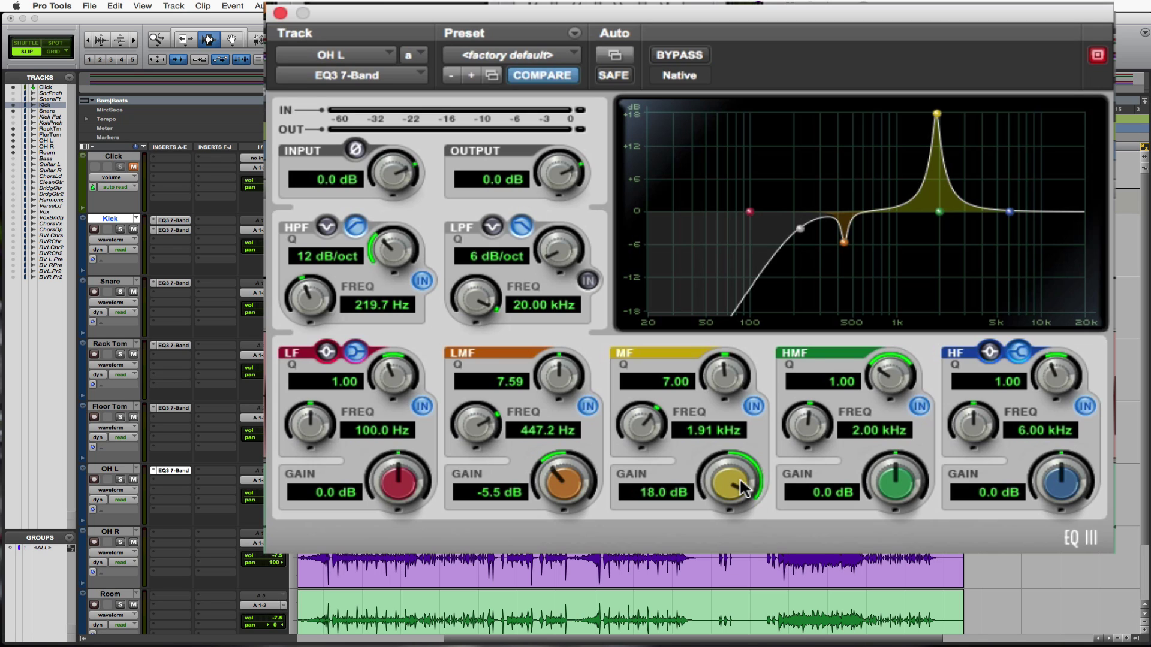
key("space")
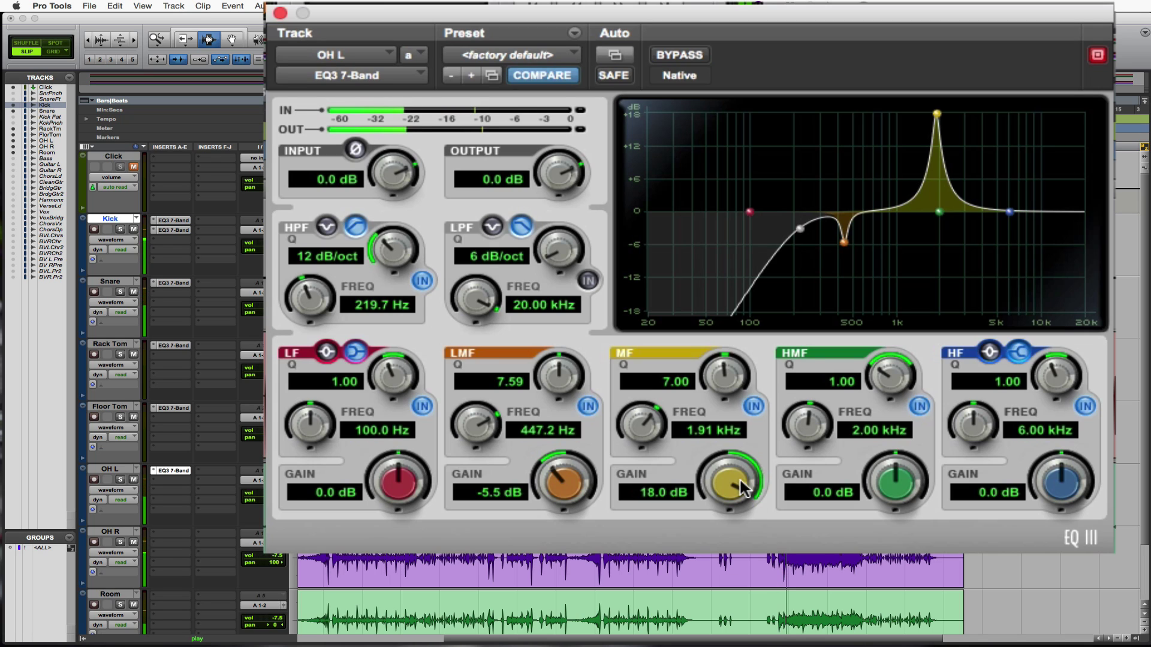
left_click_drag(739, 476, 720, 627)
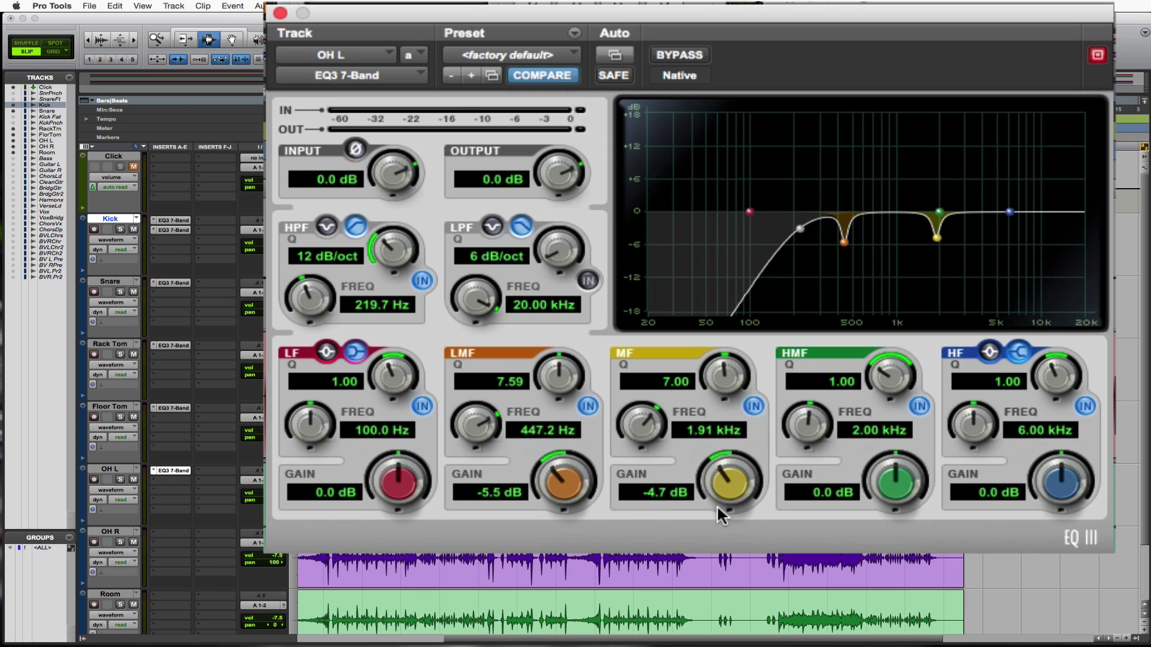
key("space")
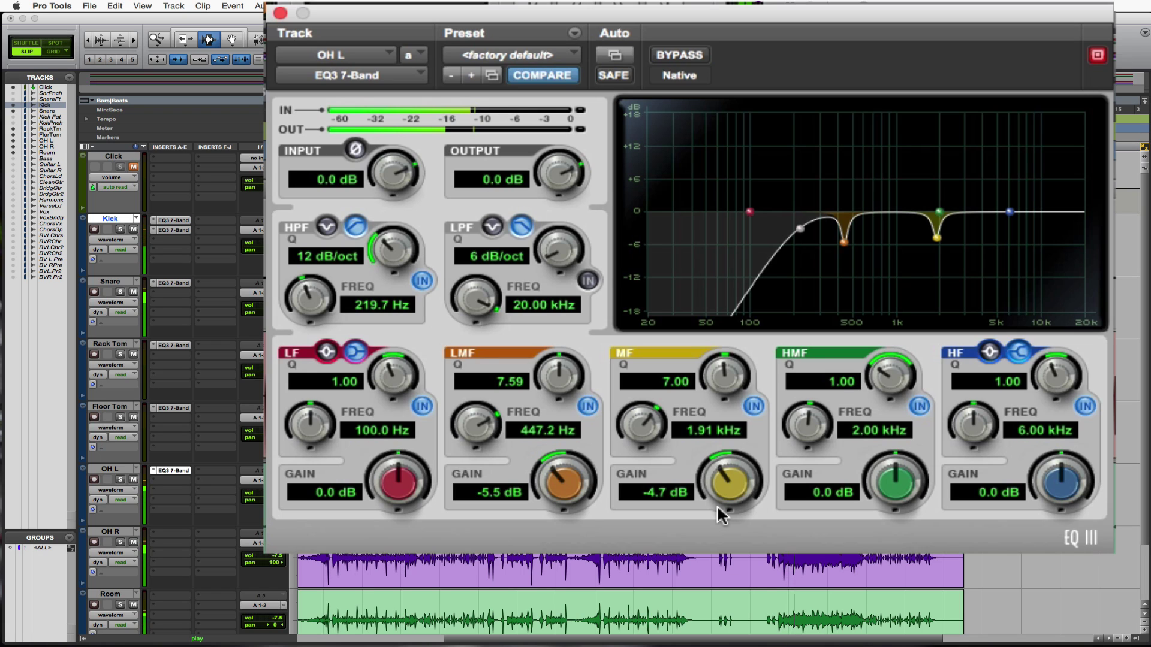
- Sweep an 18.0 dB HMF boost at Q 10.00 to 5.50 kHz during playback, and switch the HMF band off
left_click_drag(876, 387, 936, 265)
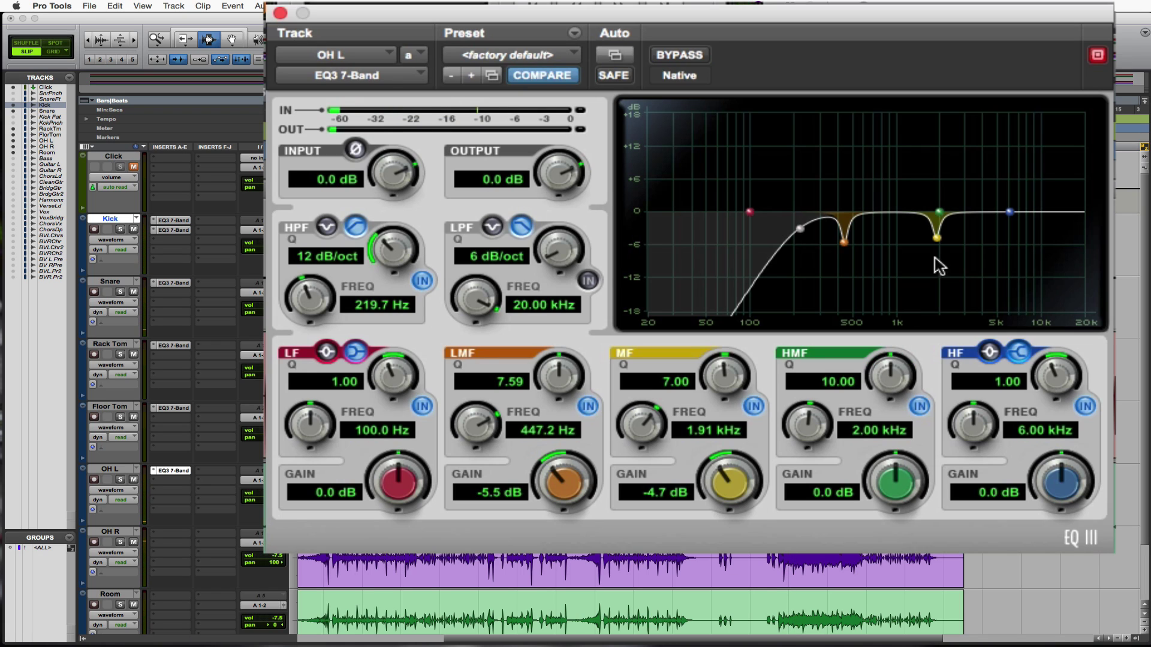
left_click_drag(908, 480, 971, 218)
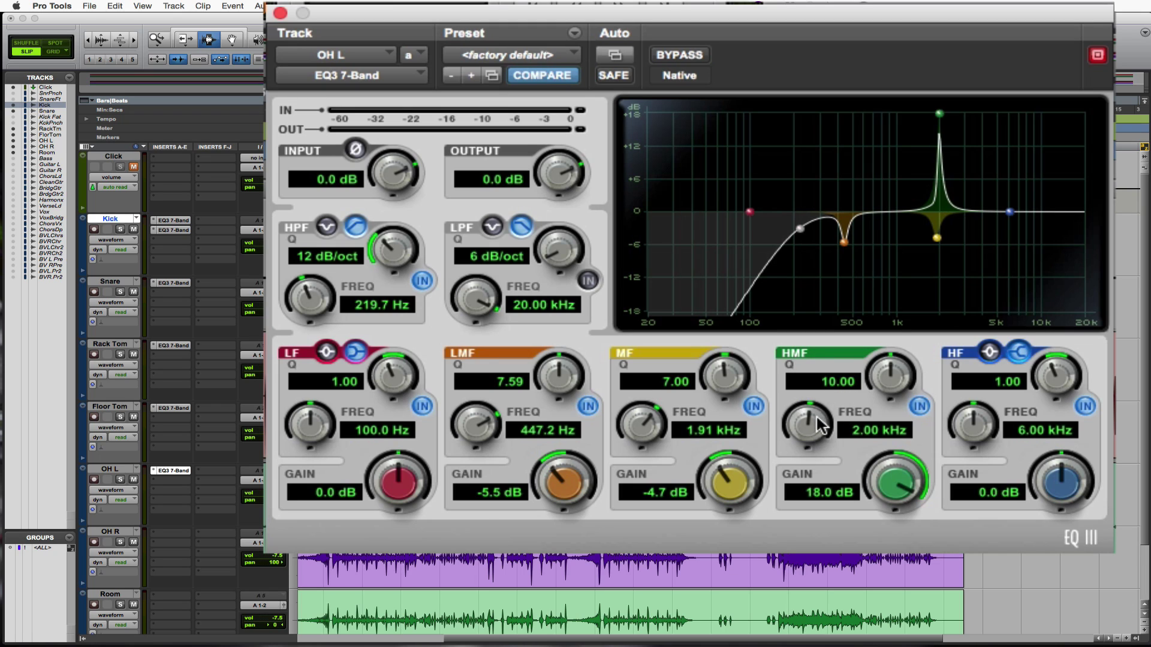
key("space")
left_click_drag(811, 423, 793, 447)
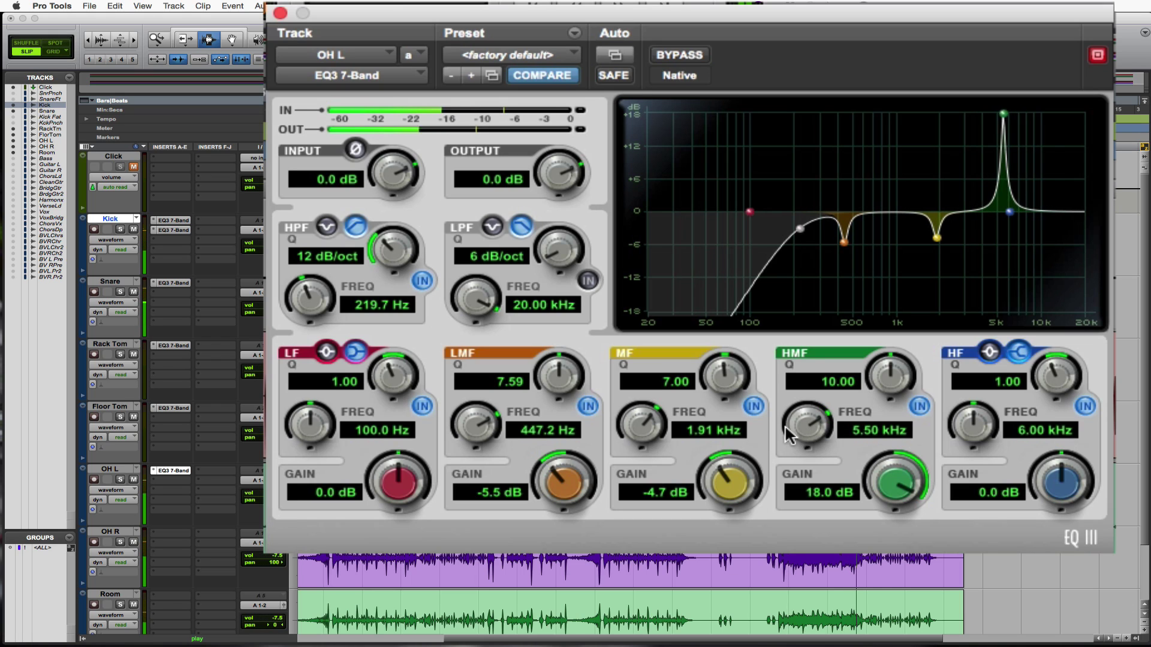
left_click(919, 407)
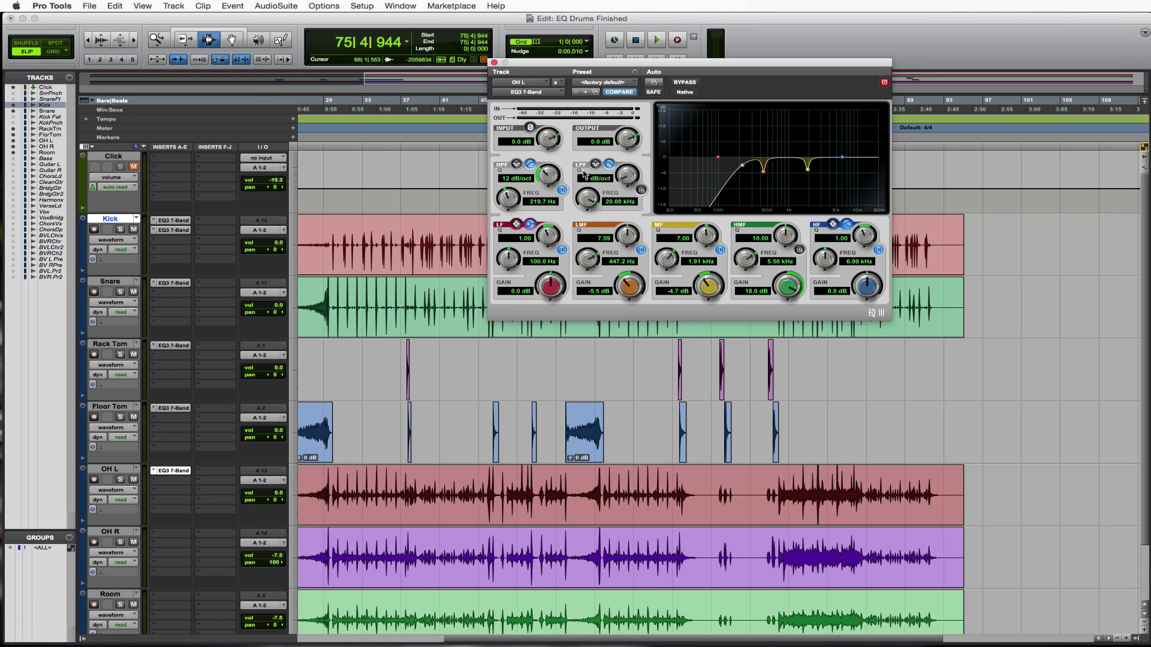
- Close the OH L EQ window and copy its EQ3 7-Band insert onto the OH R track
left_click(494, 63)
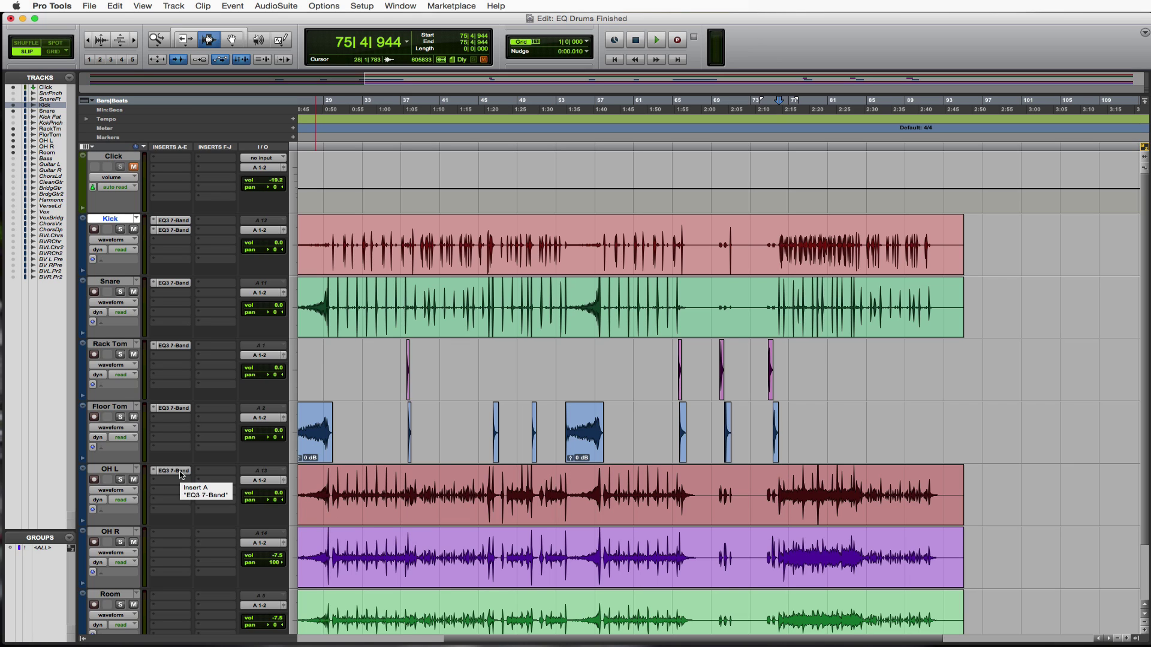
left_click_drag(179, 472, 172, 539)
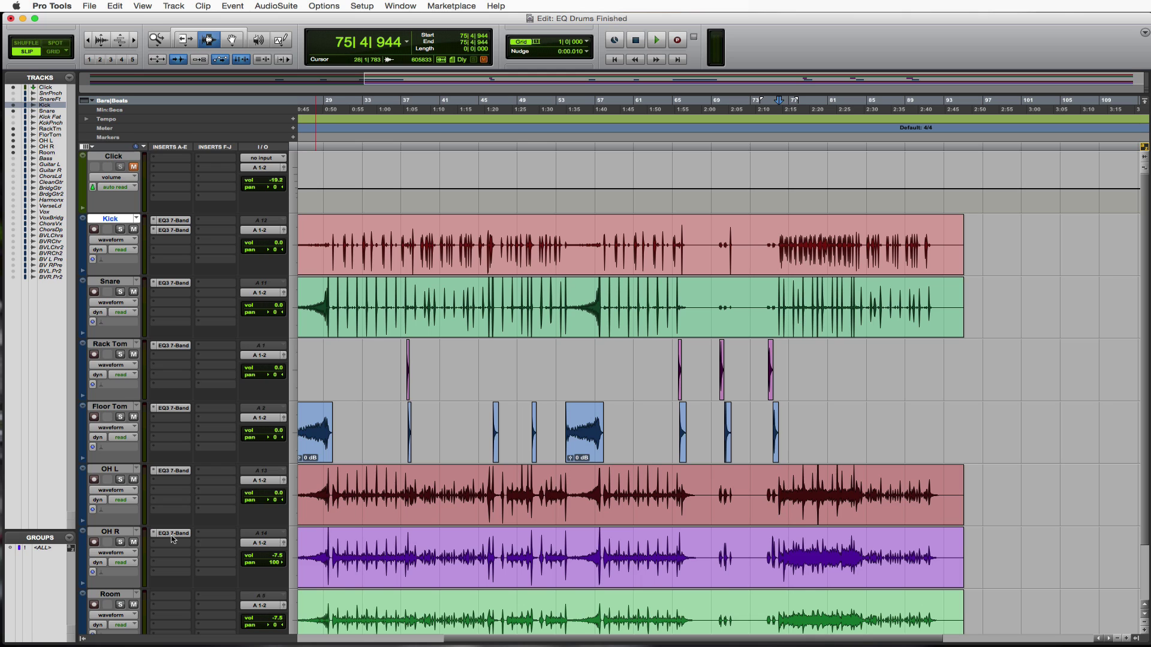
- Examine the copy and paste options for plug-in settings in the OH L EQ, and close the EQ window
left_click(175, 472)
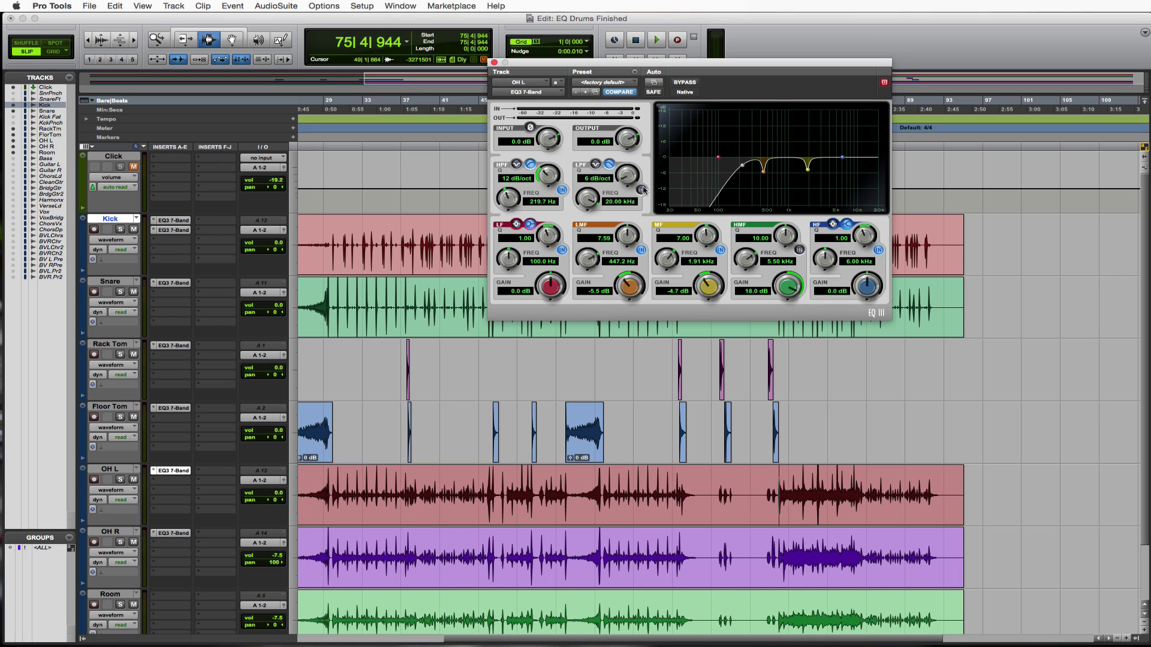
left_click(635, 72)
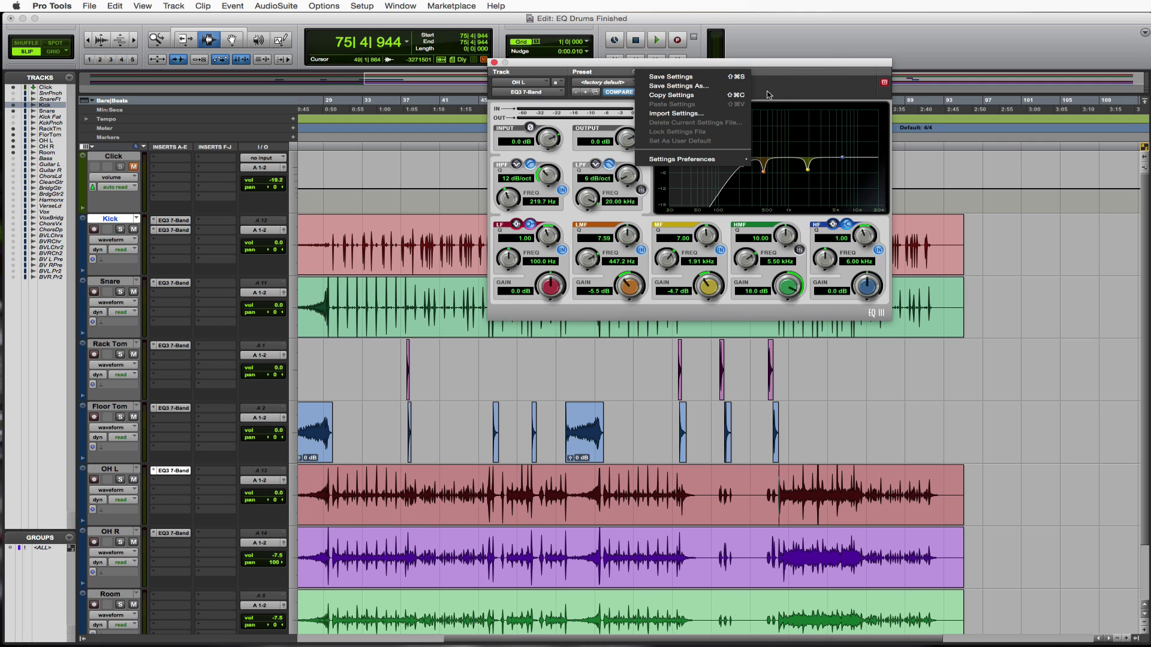
left_click(804, 84)
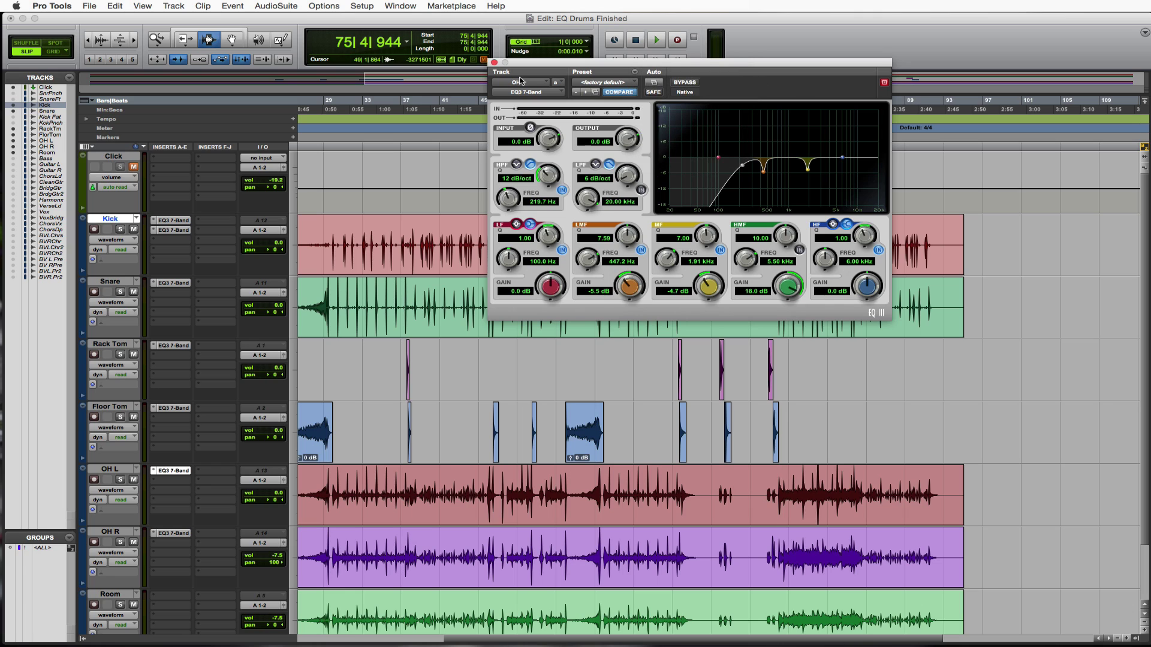
left_click(493, 62)
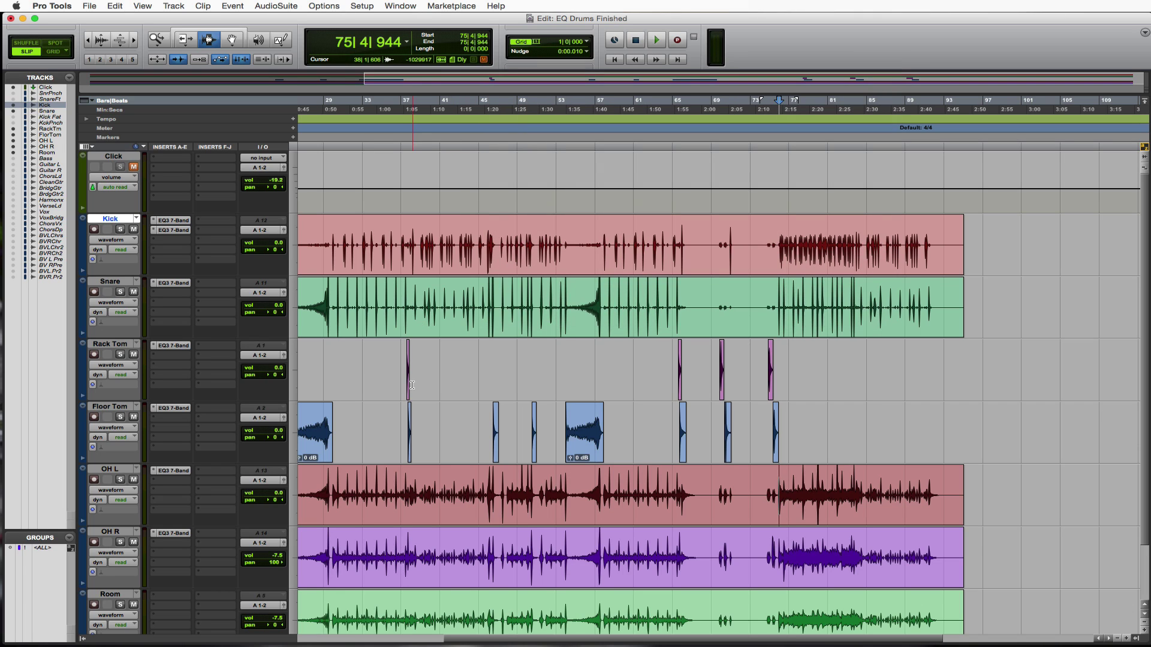
- Pan the OH L track hard left to 100
left_click_drag(277, 507, 233, 502)
- Solo the Room track at 0.0 dB volume and insert the mono EQ3 7-Band plug-in on it
scroll(227, 525, "down", 3)
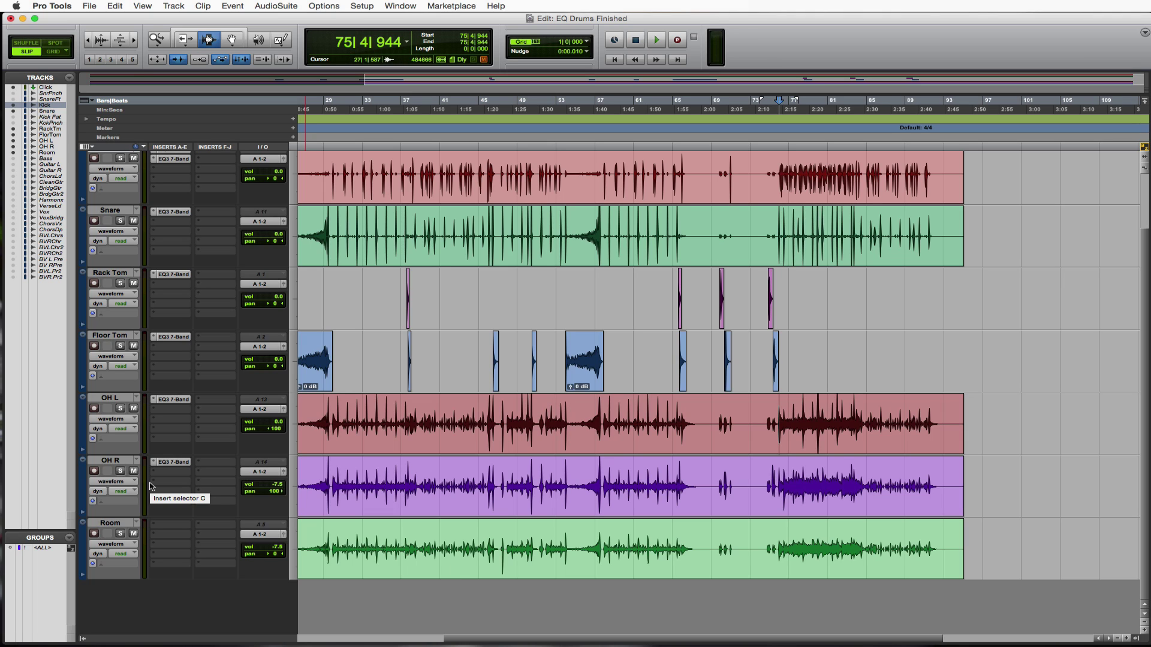
left_click(123, 534)
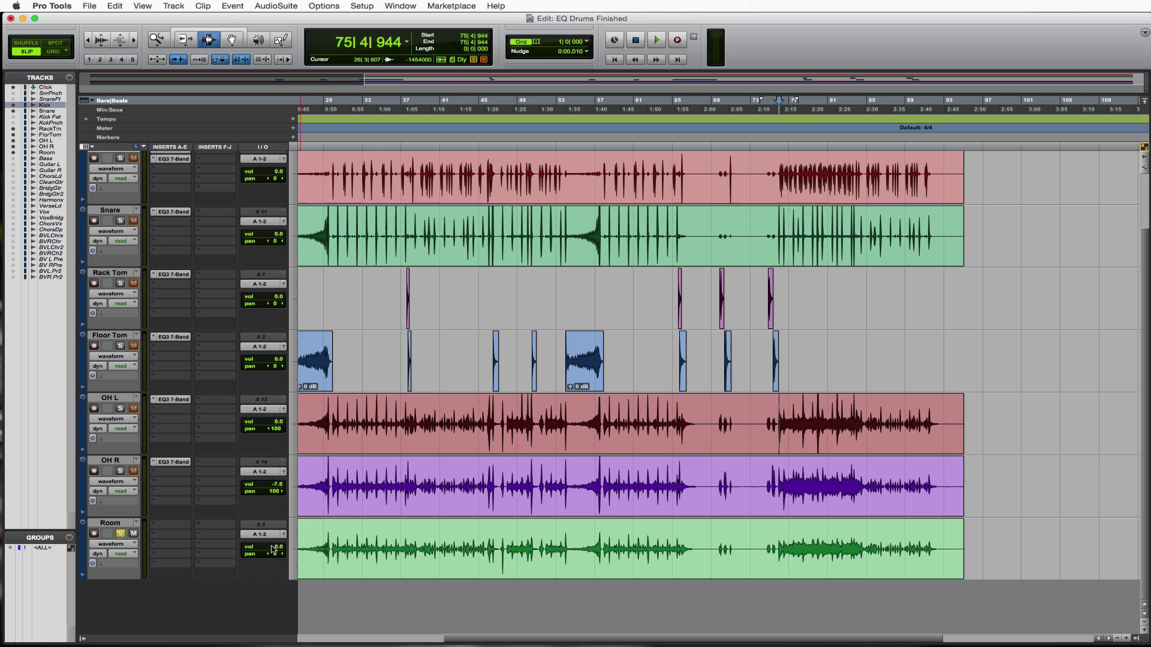
left_click(162, 525)
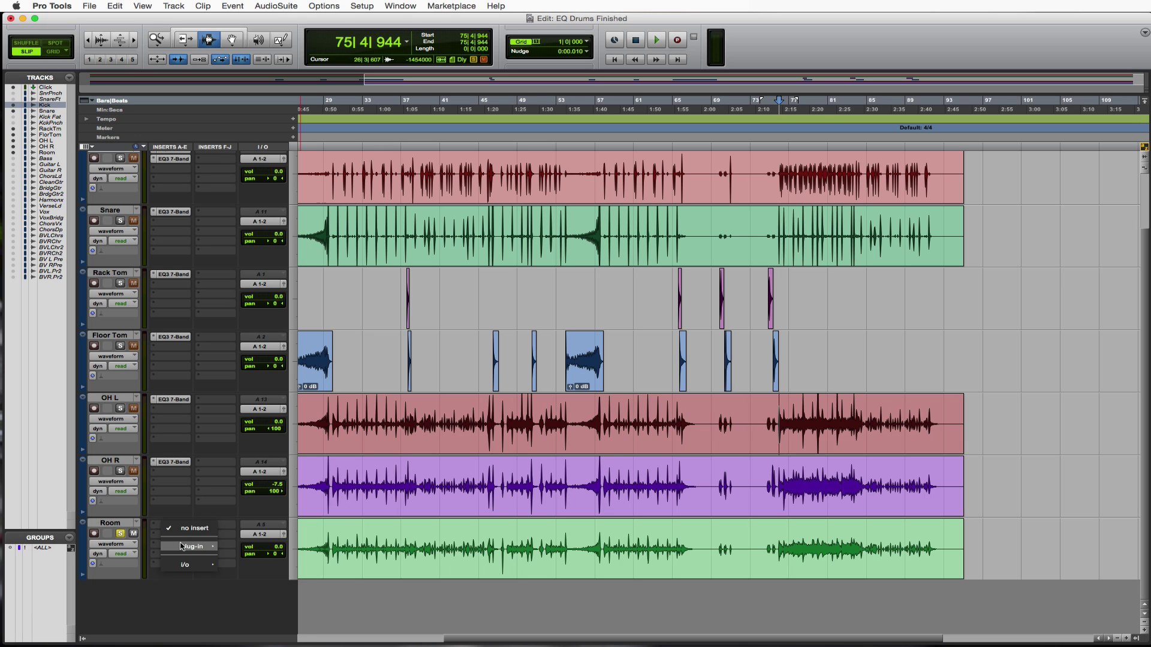
mouse_move(182, 546)
mouse_move(273, 527)
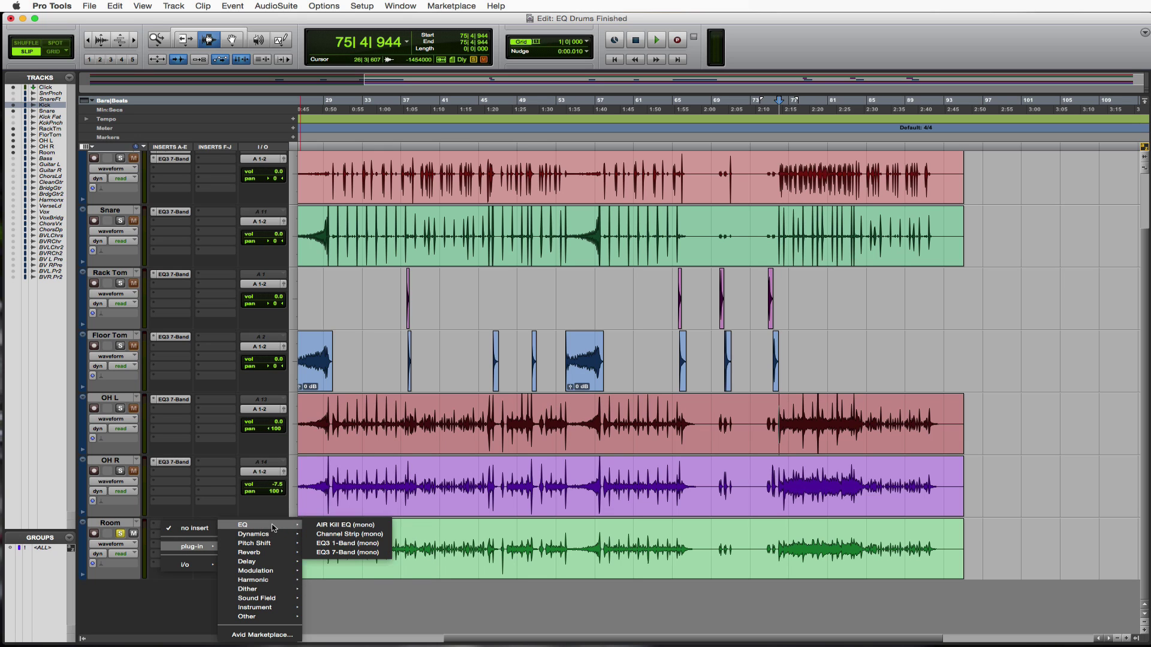
left_click(377, 552)
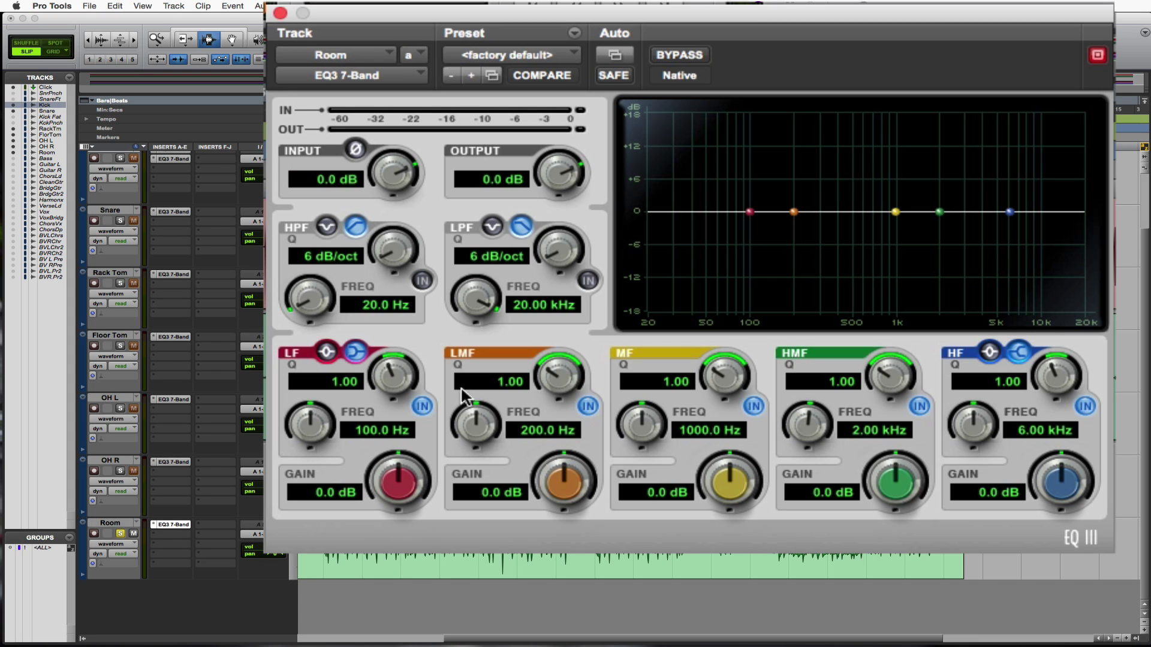
- Enable the Room EQ's high-pass filter at 12 dB/oct and raise its frequency to 165.3 Hz
left_click(422, 281)
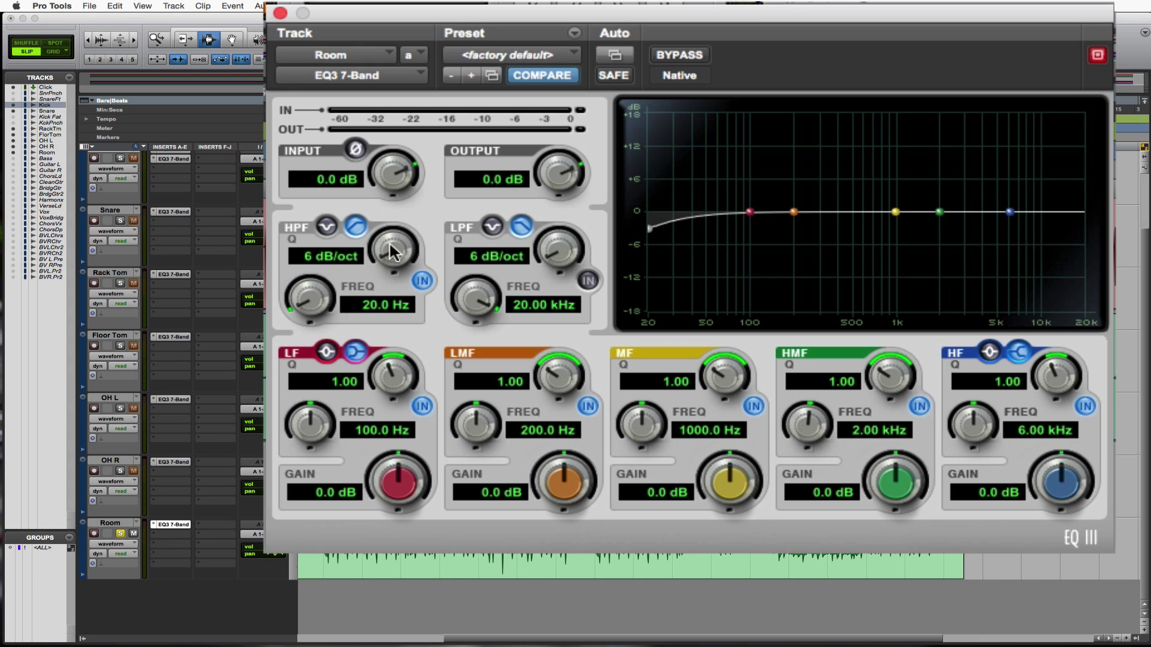
left_click_drag(392, 252, 391, 241)
left_click_drag(311, 326, 307, 295)
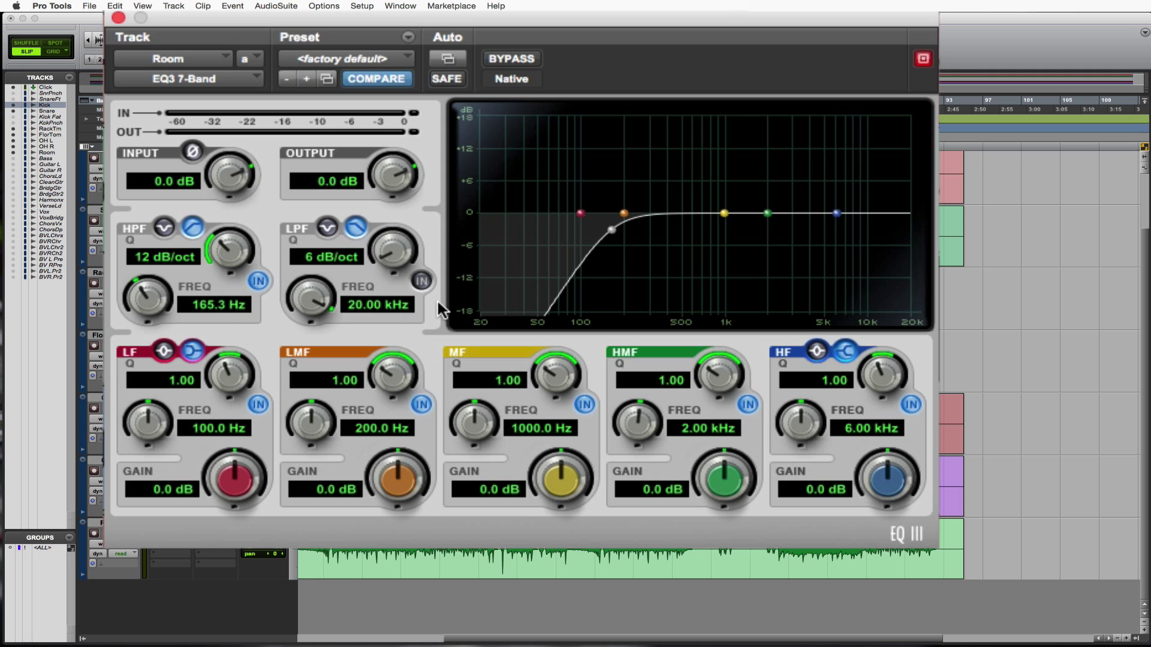
- Boost the Room EQ's LMF band by 18.0 dB at Q 10.00 and sweep its frequency to 412.6 Hz during playback
left_click_drag(400, 366, 396, 196)
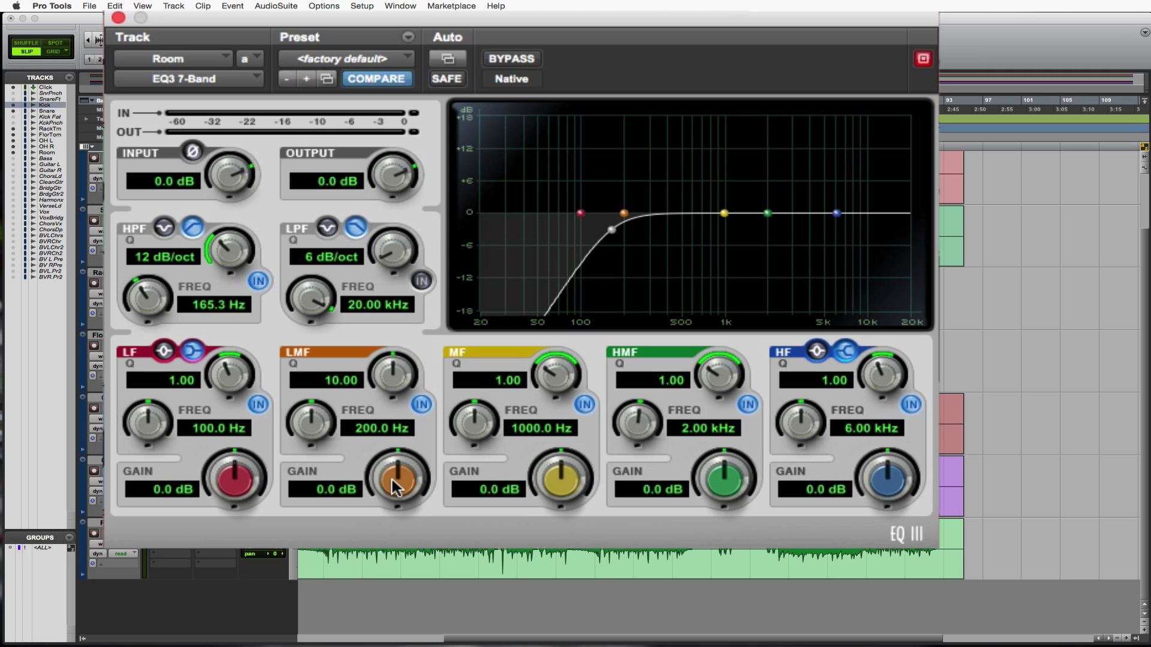
left_click_drag(395, 487, 395, 231)
key("space")
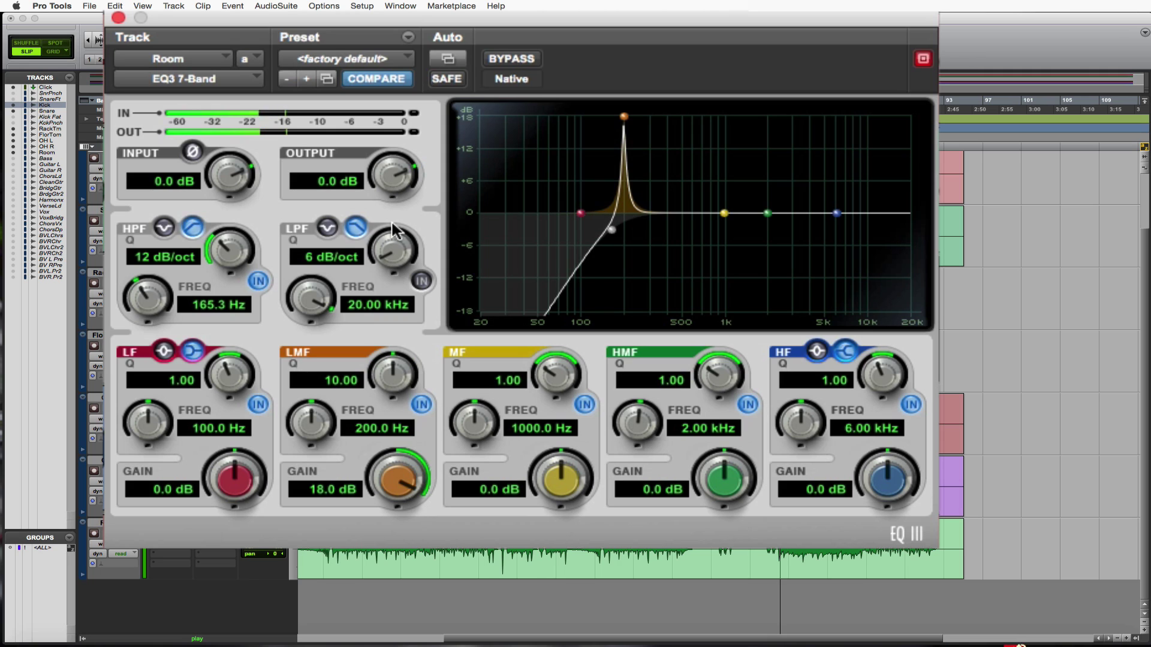
left_click_drag(323, 425, 322, 344)
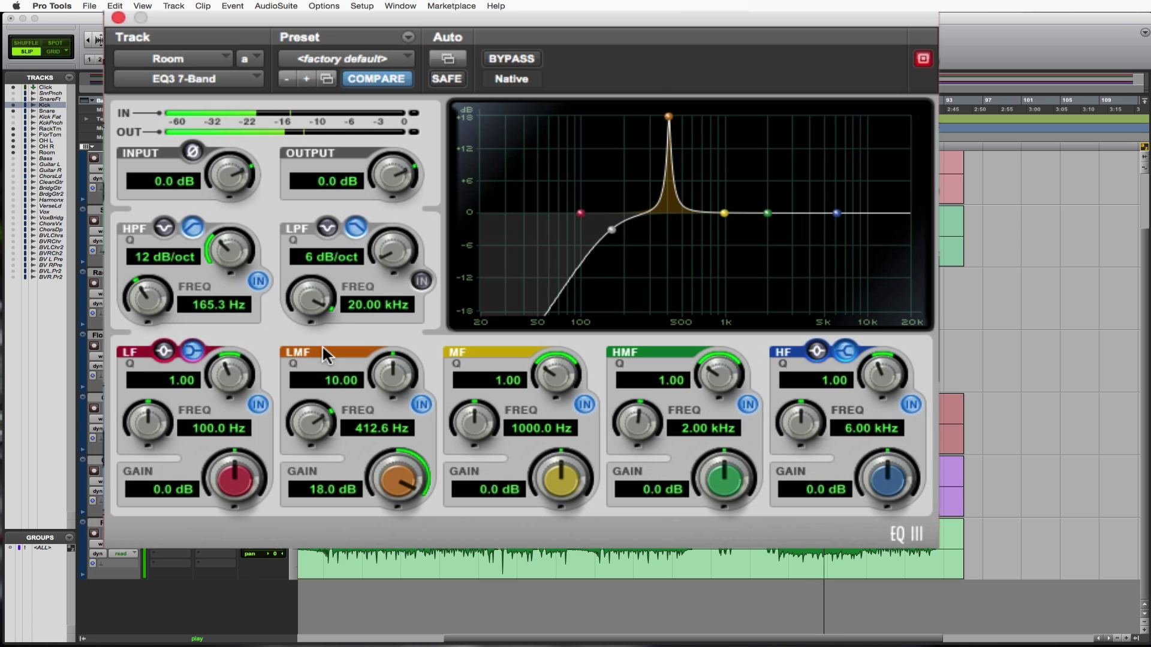
- Set the Room EQ's LMF band to Q 8.04, cut its gain to -8.5 dB, and listen to playback
mouse_move(385, 378)
left_mouse_down()
mouse_move(386, 407)
mouse_move(389, 393)
left_mouse_up()
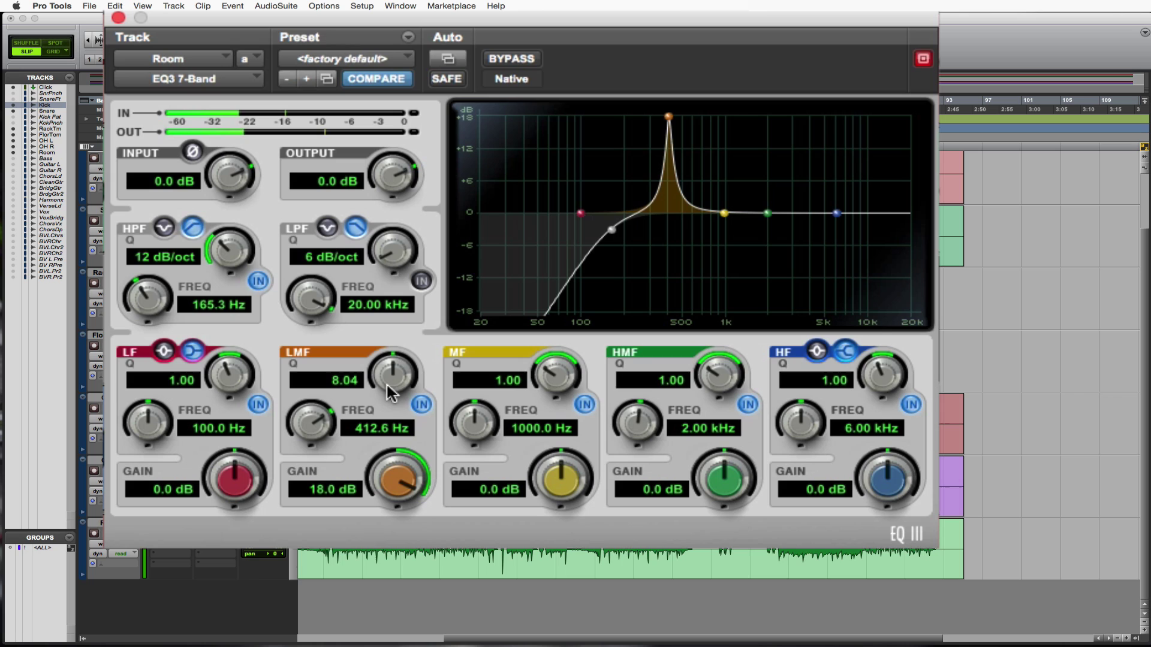
left_click_drag(417, 486, 416, 561)
key("space")
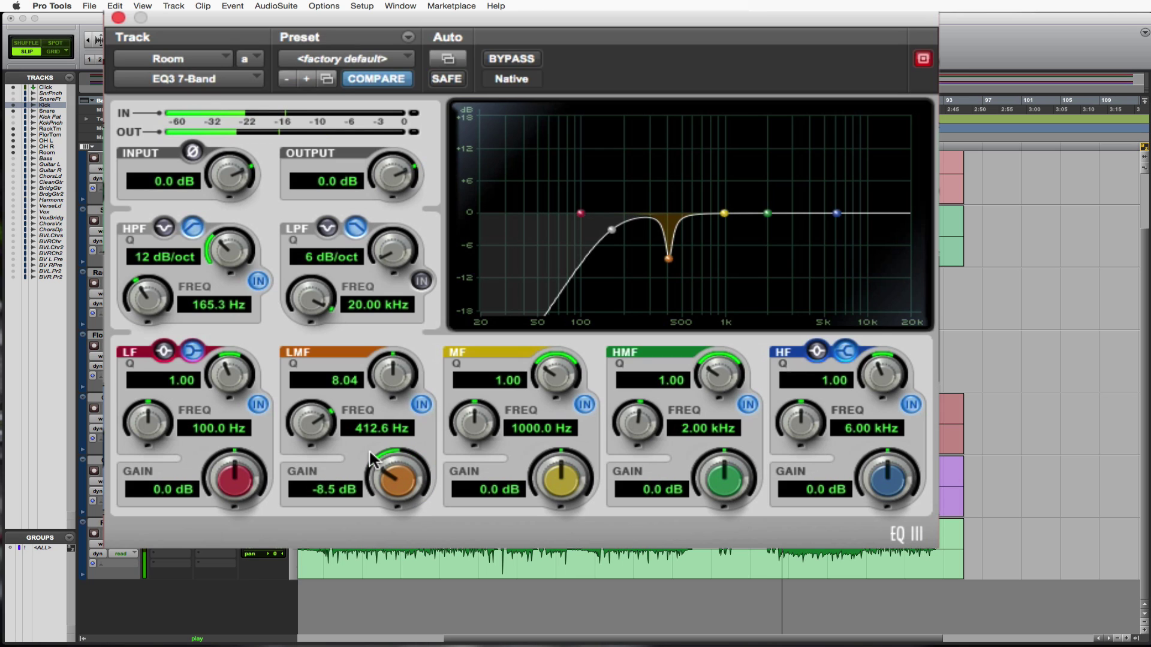
- Sweep an 18.0 dB MF boost at Q 10.00 down to 498.3 Hz during playback, and cut the band's gain to -7.0 dB
left_click_drag(562, 375, 557, 123)
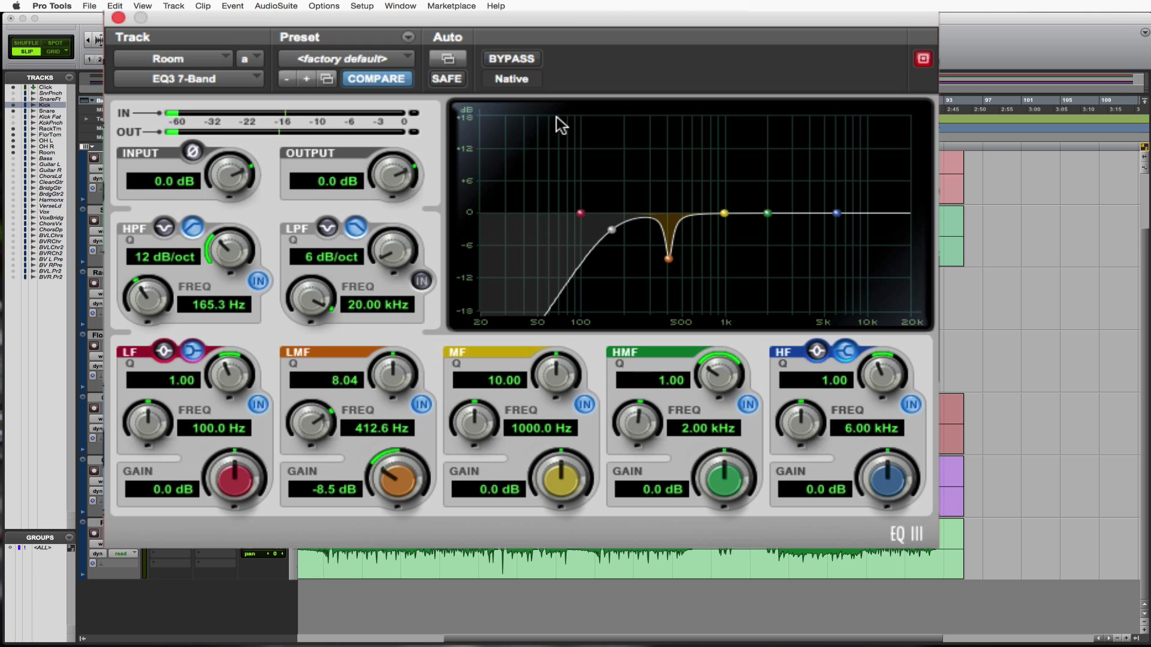
left_click_drag(562, 461, 557, 64)
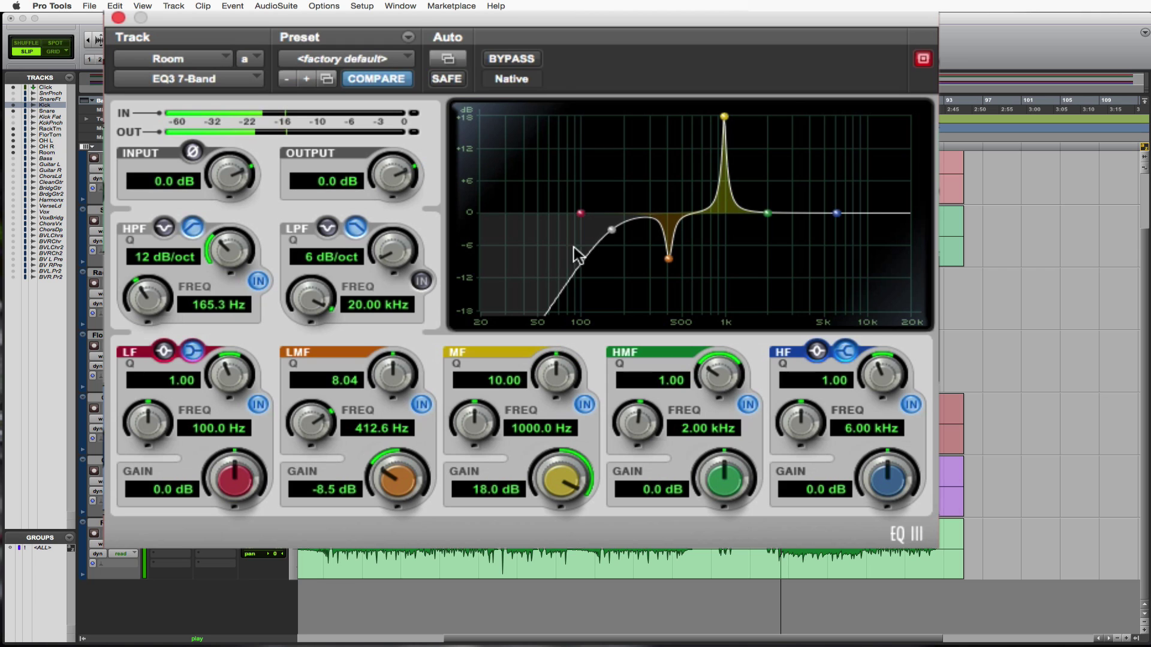
left_click_drag(475, 421, 481, 498)
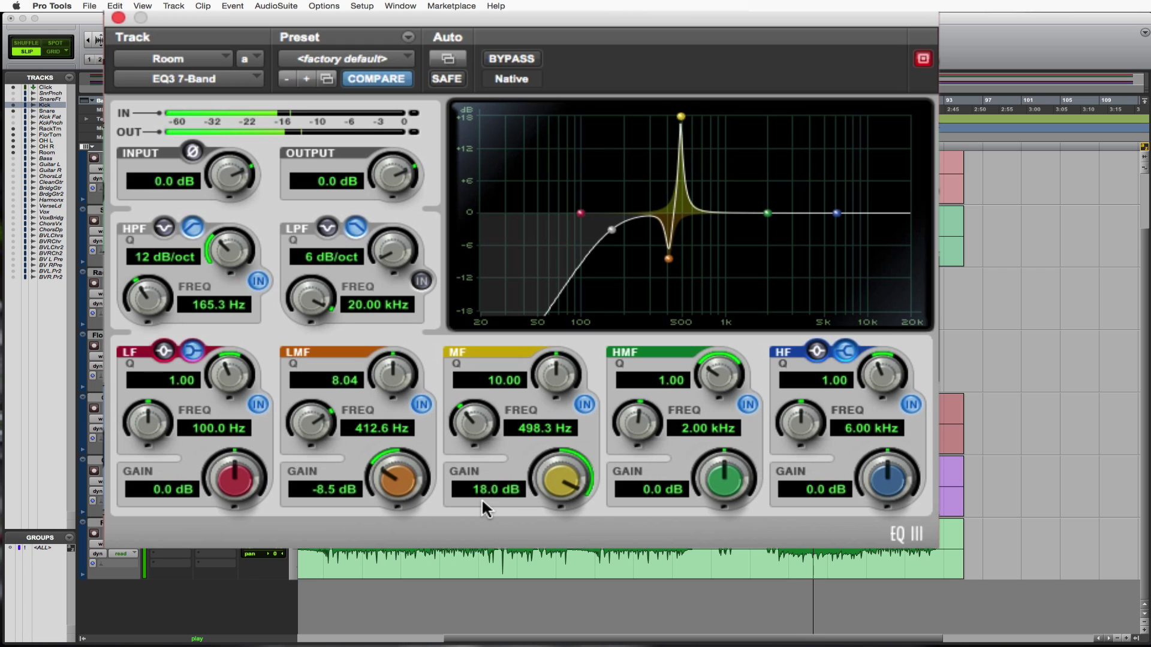
key("space")
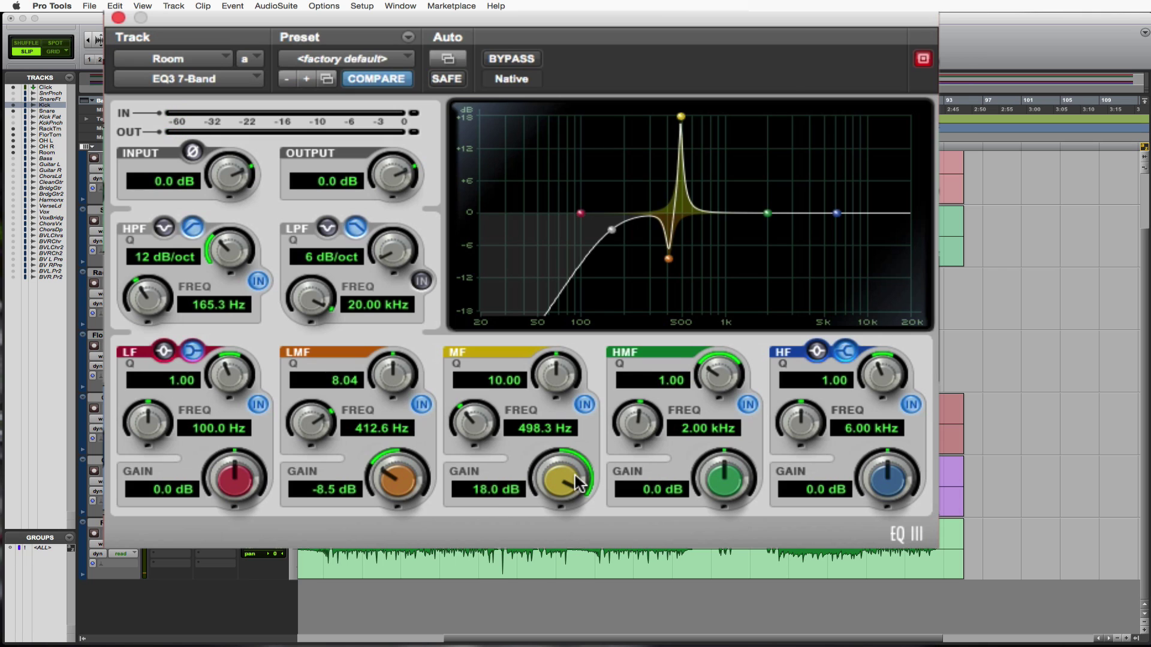
left_click_drag(576, 483, 554, 576)
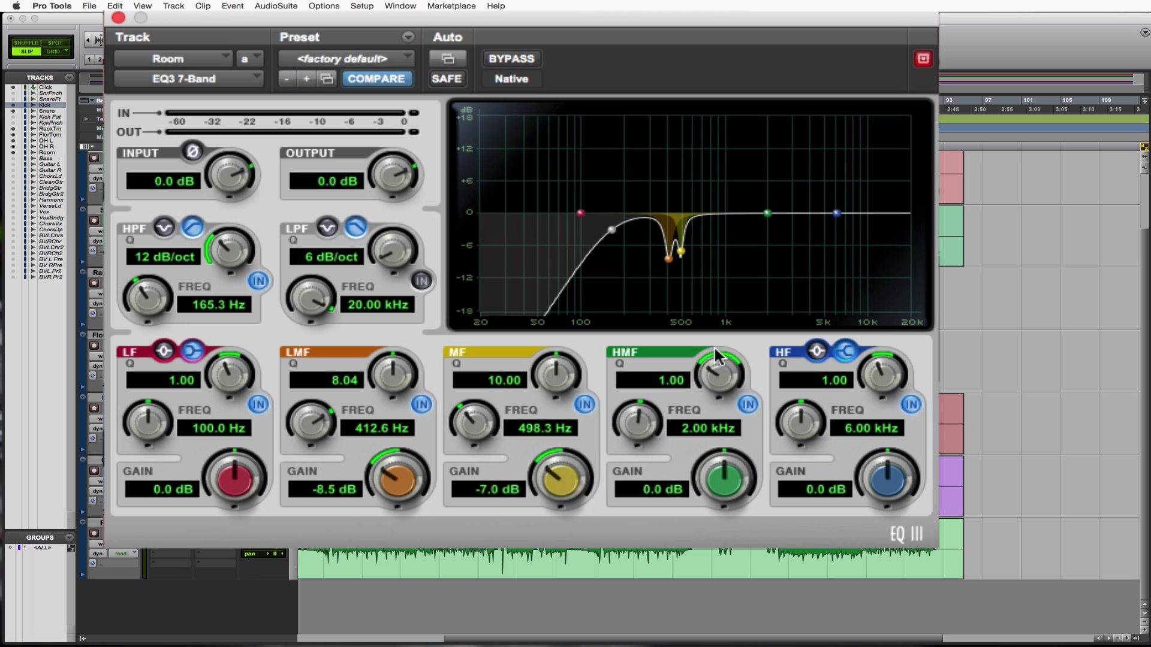
- Boost the Room EQ's HMF band by 18.0 dB at Q 10.00 and sweep its frequency around 2.00 kHz during playback
left_click_drag(725, 387, 732, 184)
left_click_drag(728, 498, 729, 207)
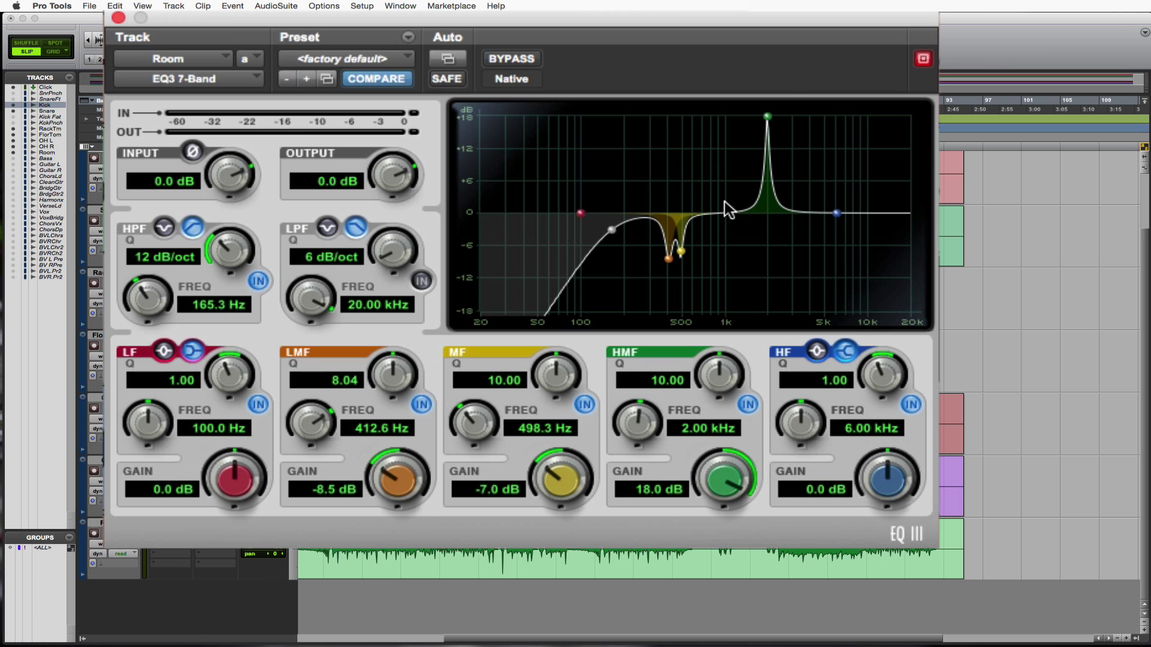
key("space")
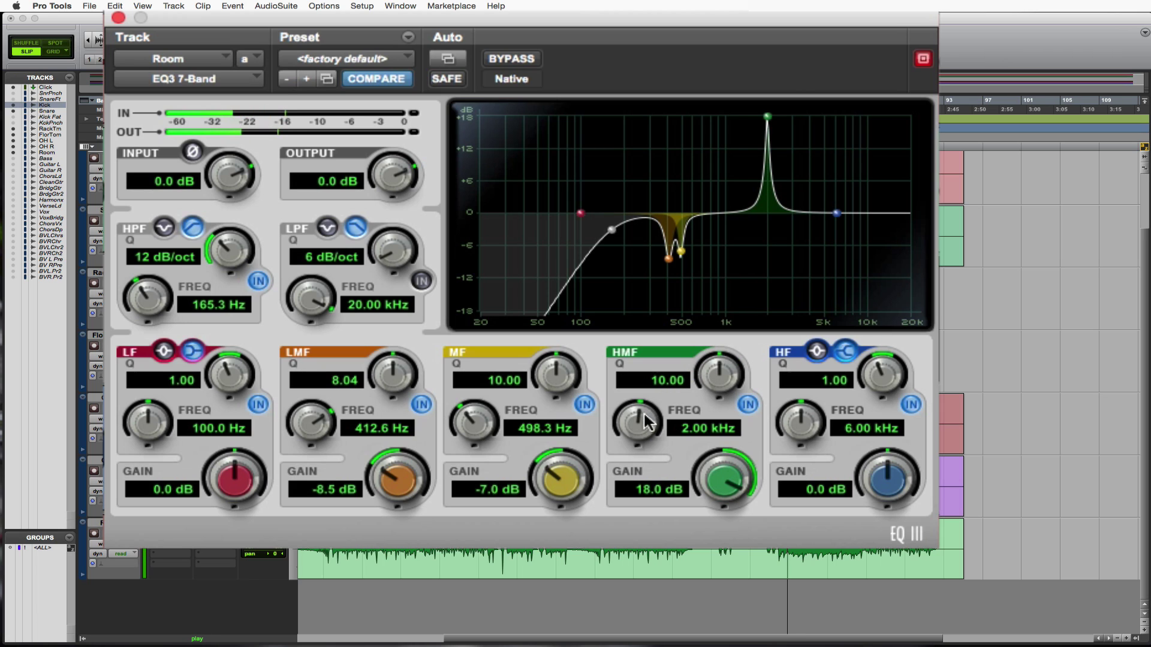
left_click_drag(641, 420, 653, 473)
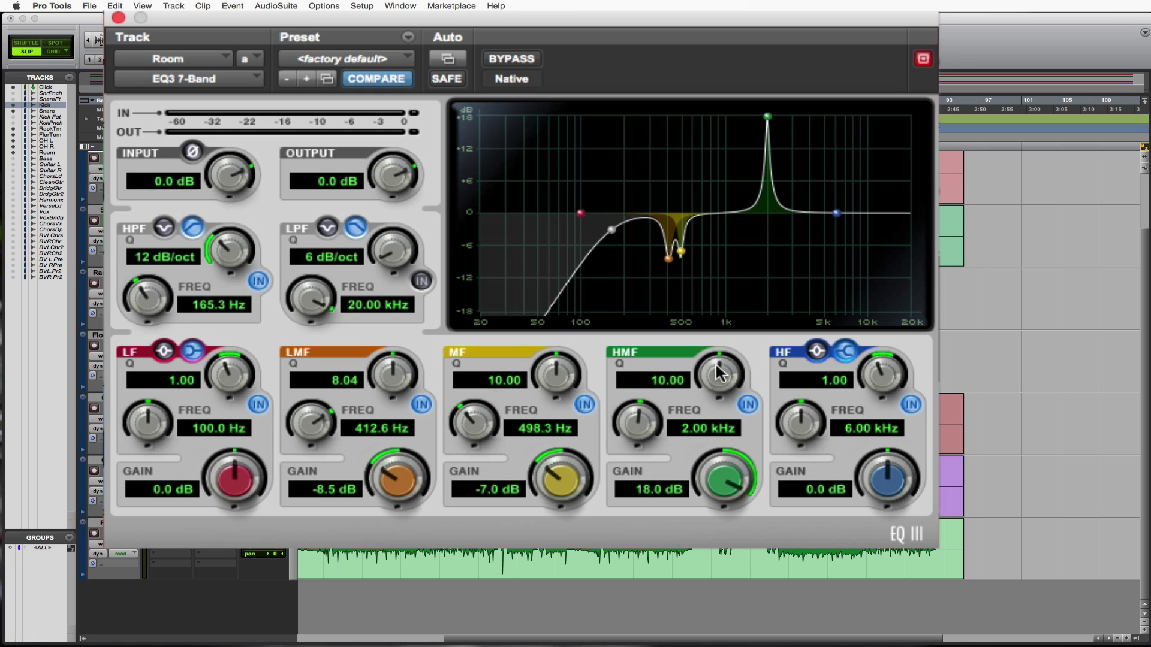
- Audition wider and narrower HMF bandwidths during playback, settle on Q 7.08, and cut the band's gain to -7.7 dB
mouse_move(718, 373)
left_mouse_down()
mouse_move(729, 413)
mouse_move(732, 373)
left_mouse_up()
key("space")
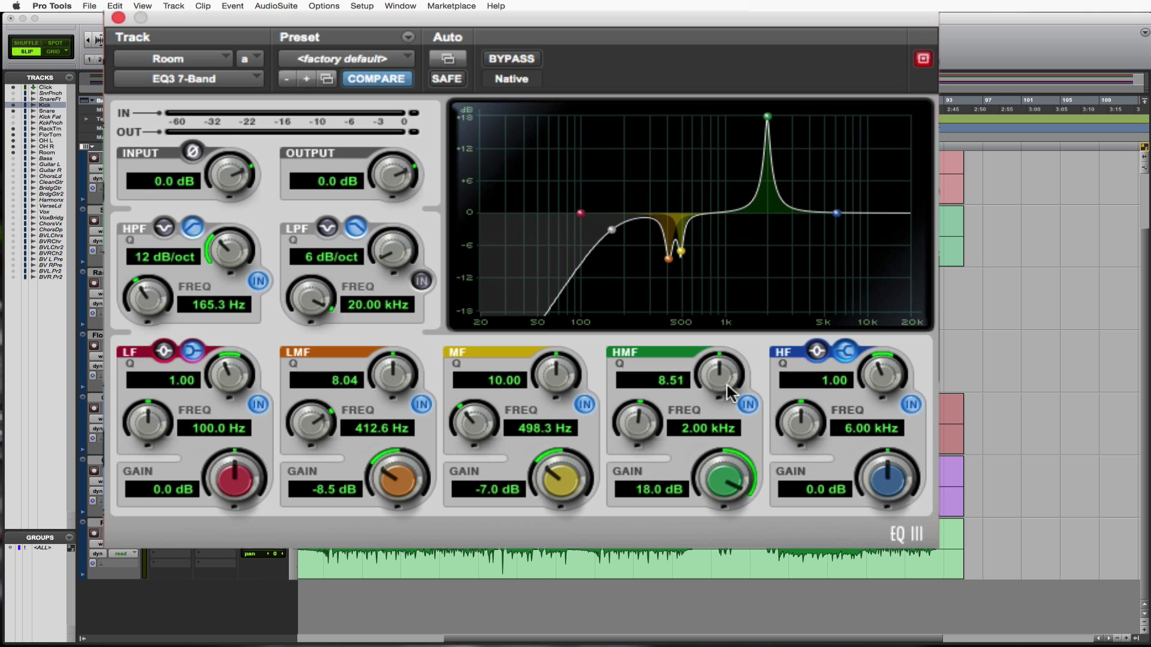
key("space")
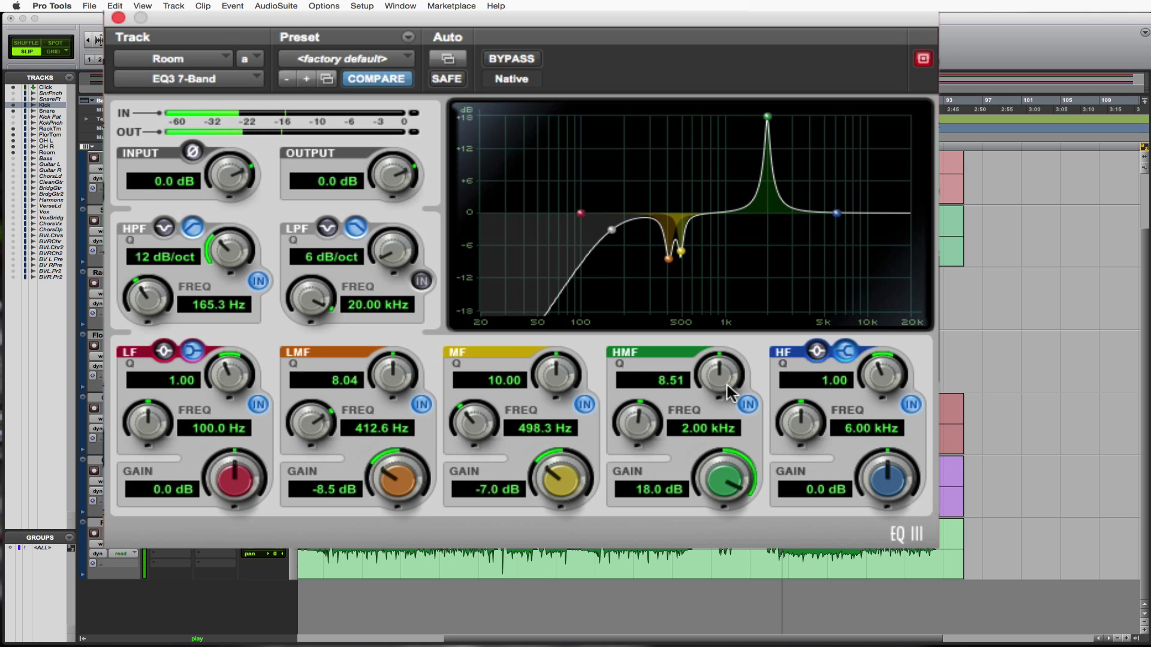
left_click_drag(727, 383, 721, 415)
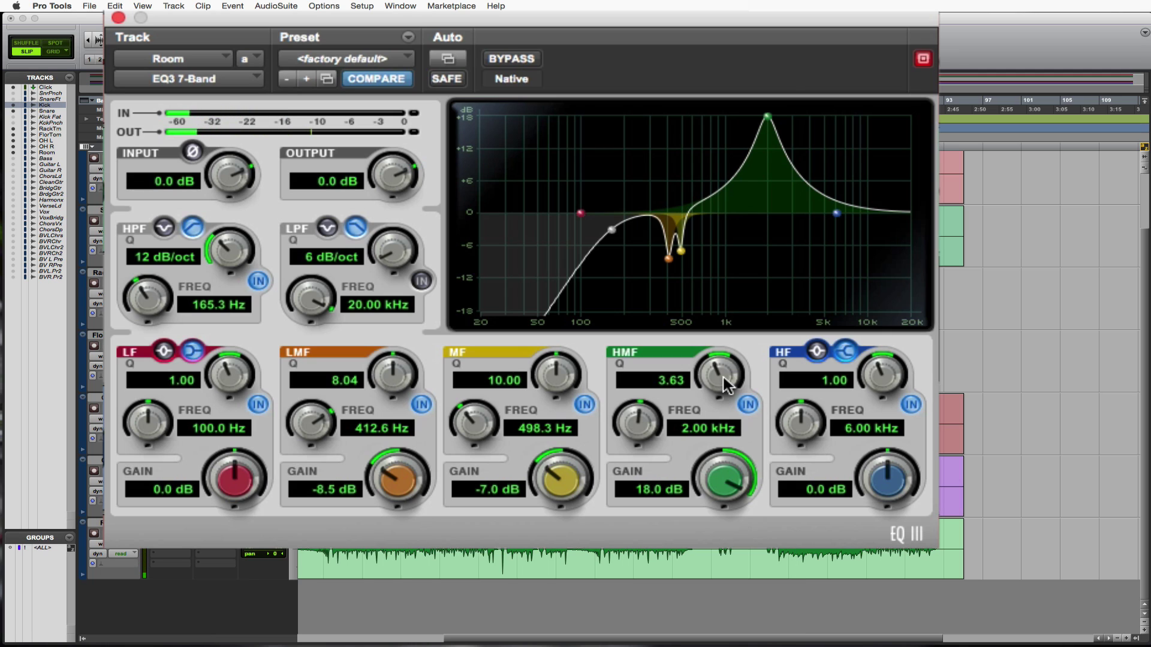
left_click_drag(727, 385, 728, 325)
key("space")
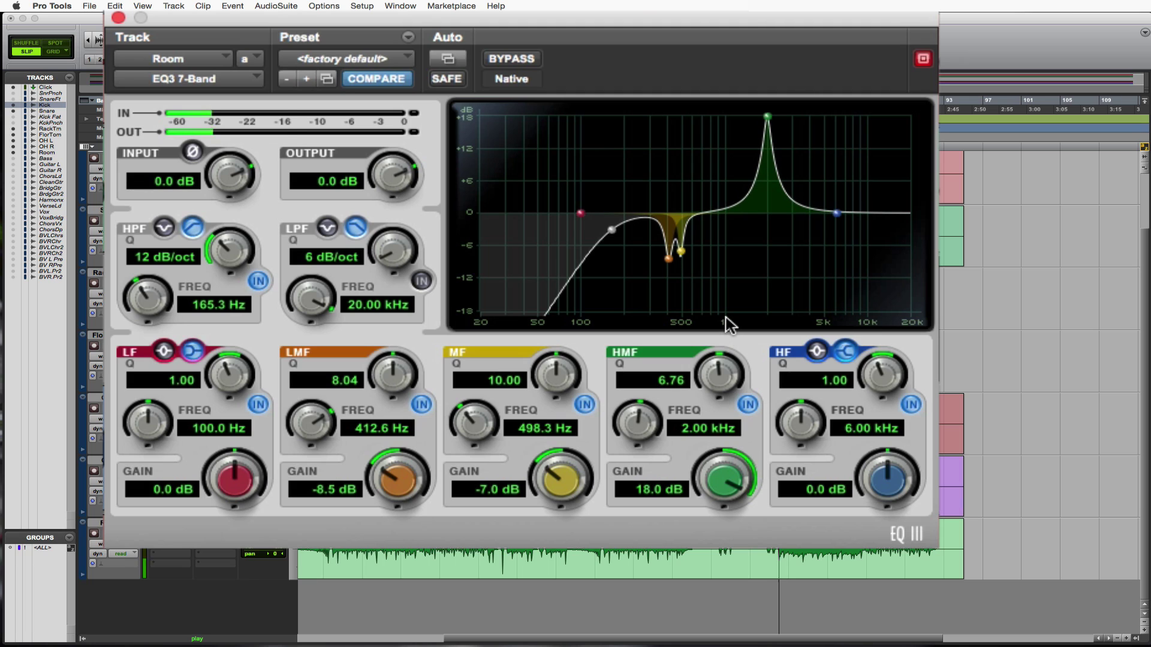
left_click_drag(723, 366, 721, 355)
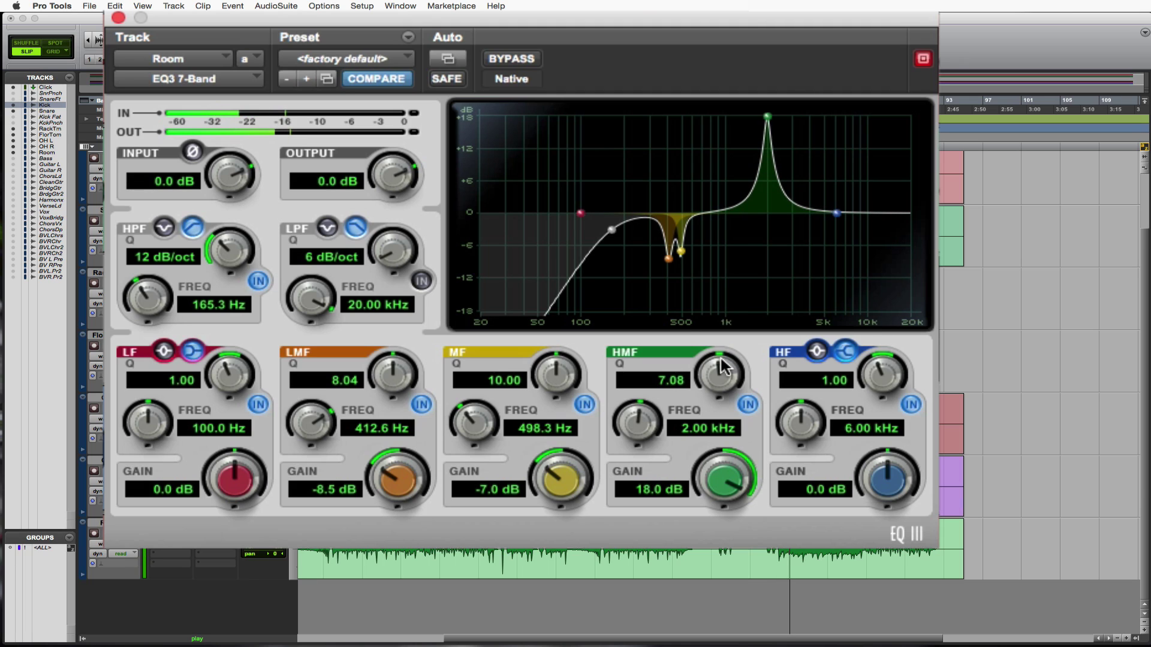
left_click_drag(725, 500, 726, 560)
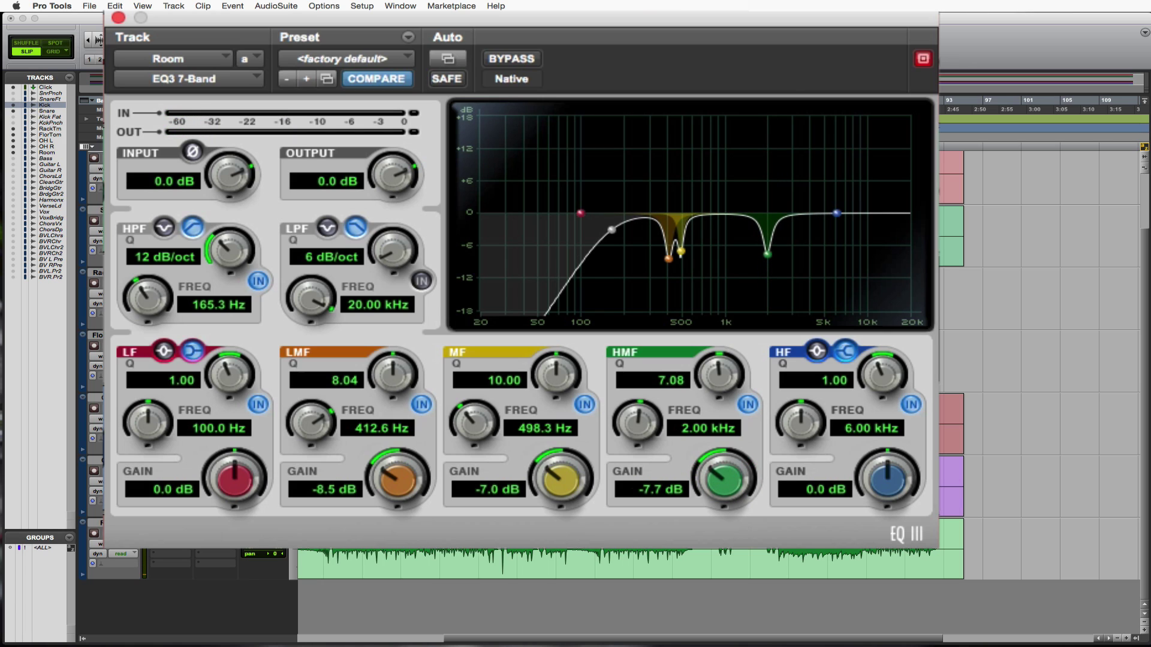
key("space")
- Switch the HF band to a peak shape, sweep an 18.0 dB boost at Q 10.00 down to 3.37 kHz during playback, and disable the band
left_click(817, 354)
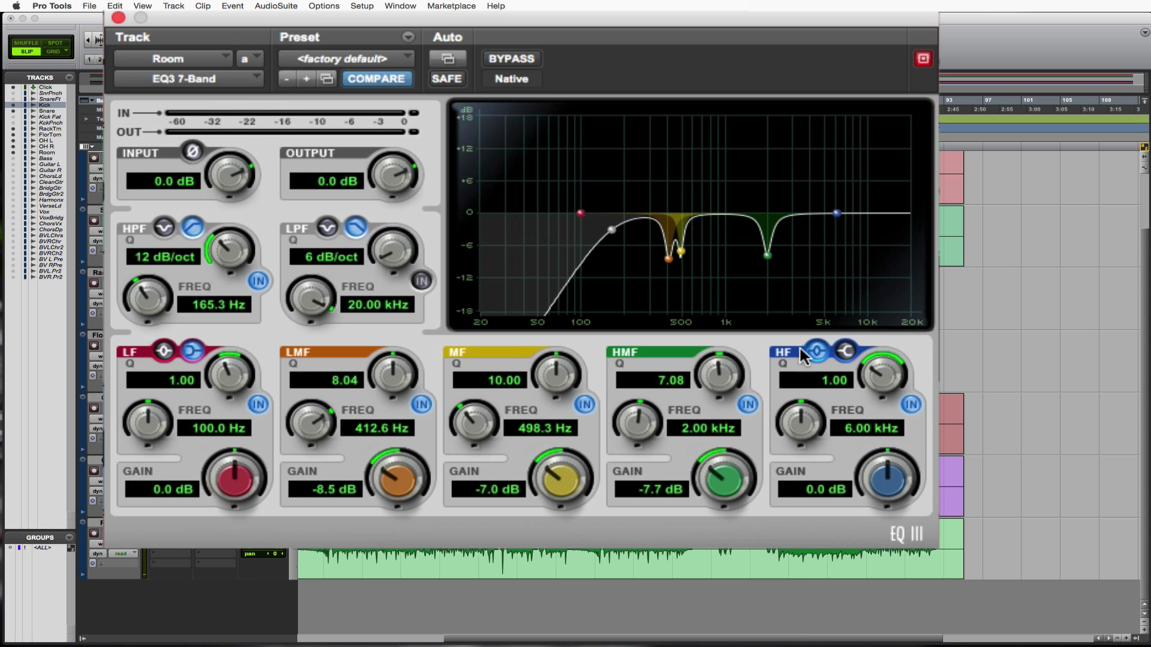
left_click(844, 352)
left_click_drag(878, 461, 858, 183)
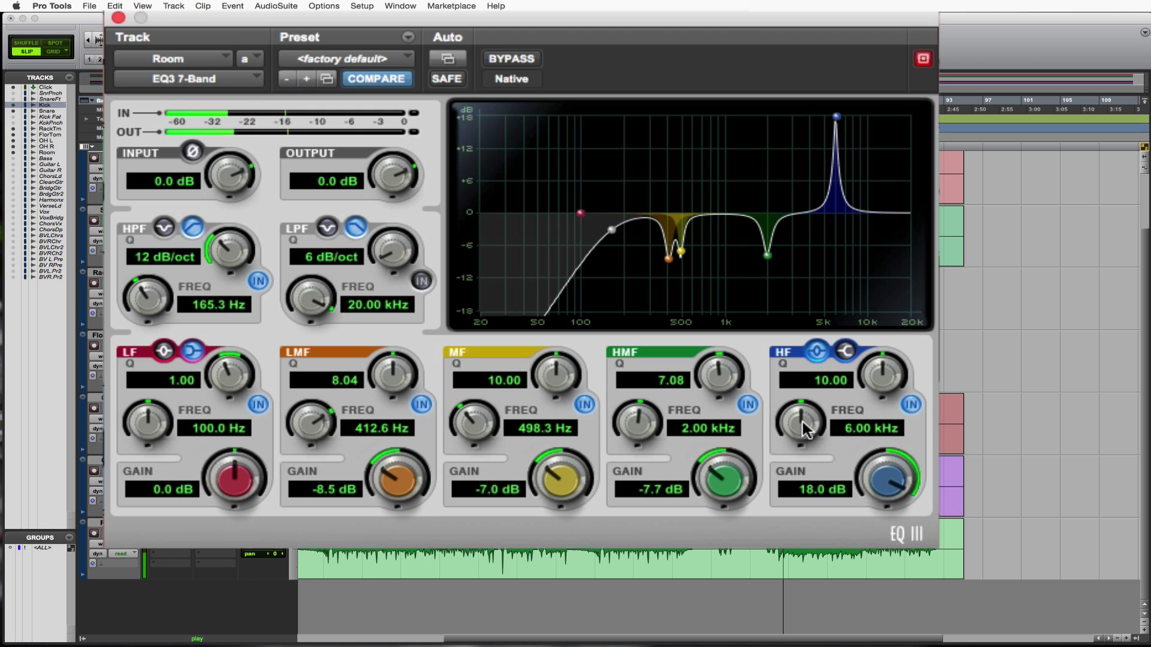
left_click_drag(807, 430, 802, 528)
left_click(908, 406)
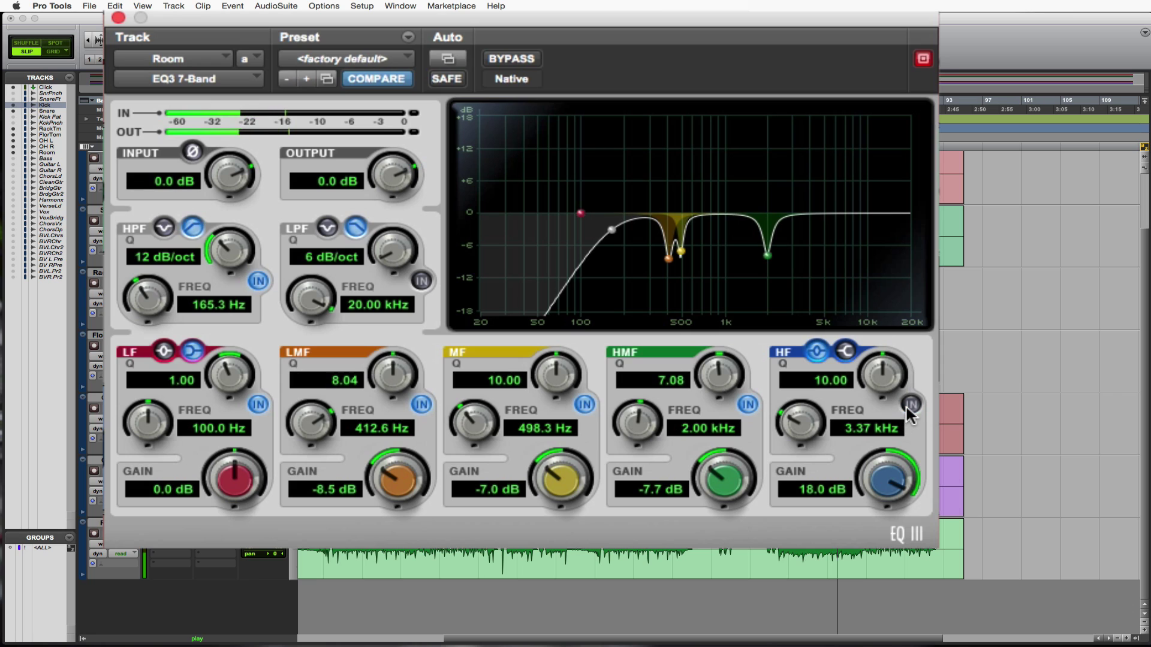
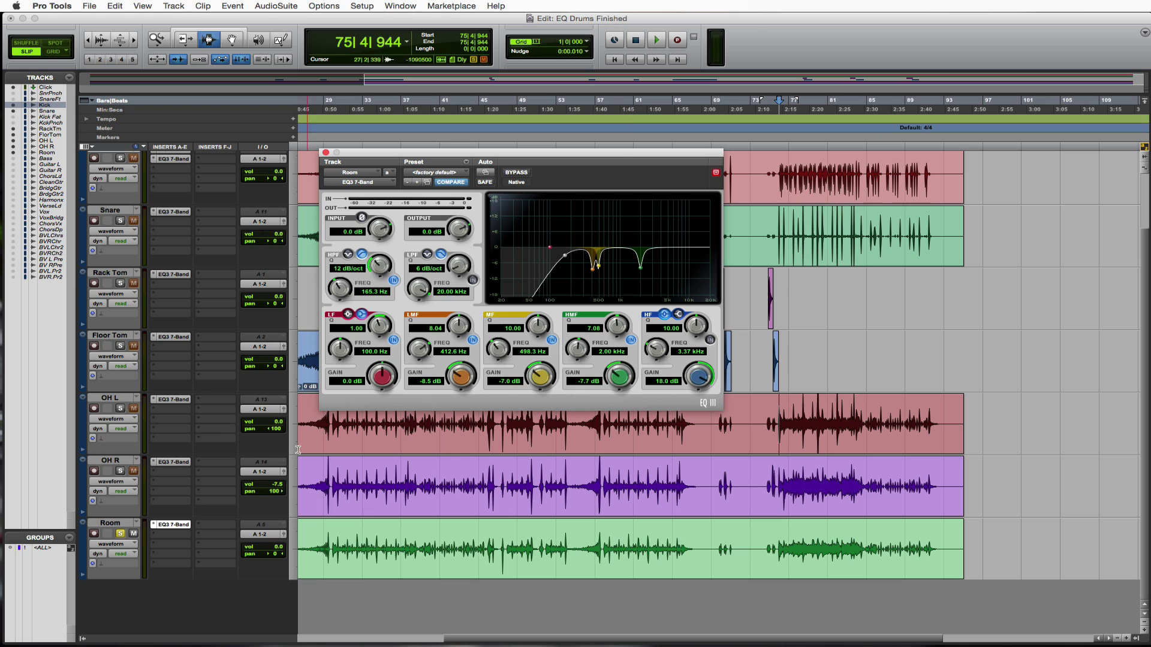
- Take the Room track out of solo and insert the mono Channel Strip plug-in in its second insert slot
left_click(118, 535)
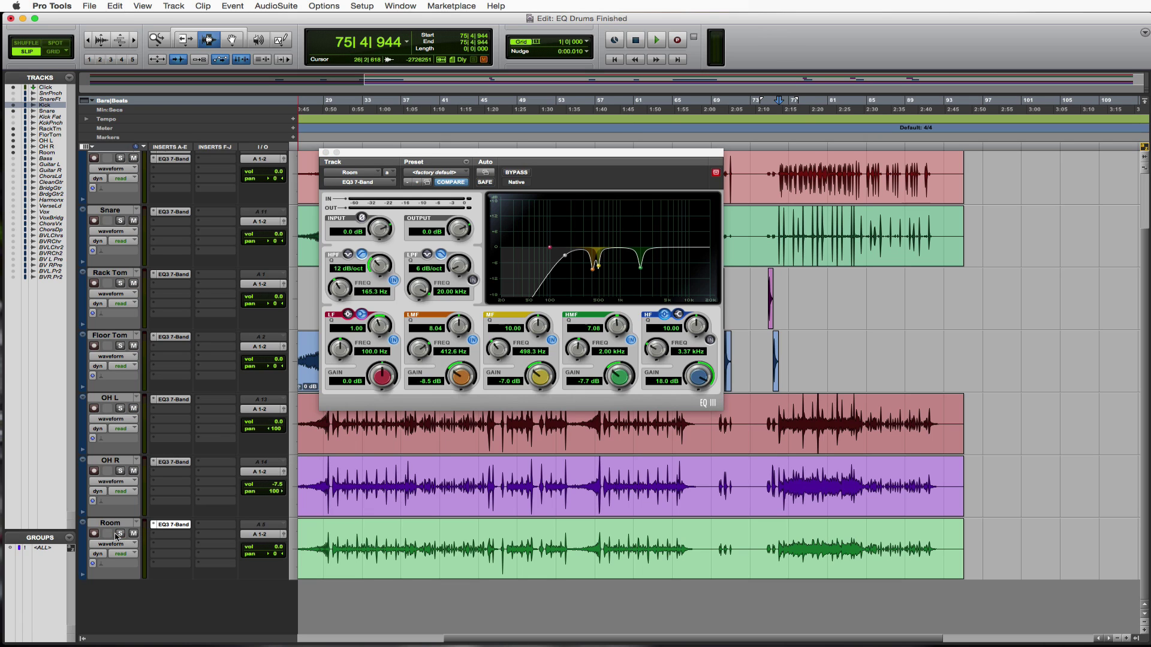
left_click(172, 534)
mouse_move(193, 558)
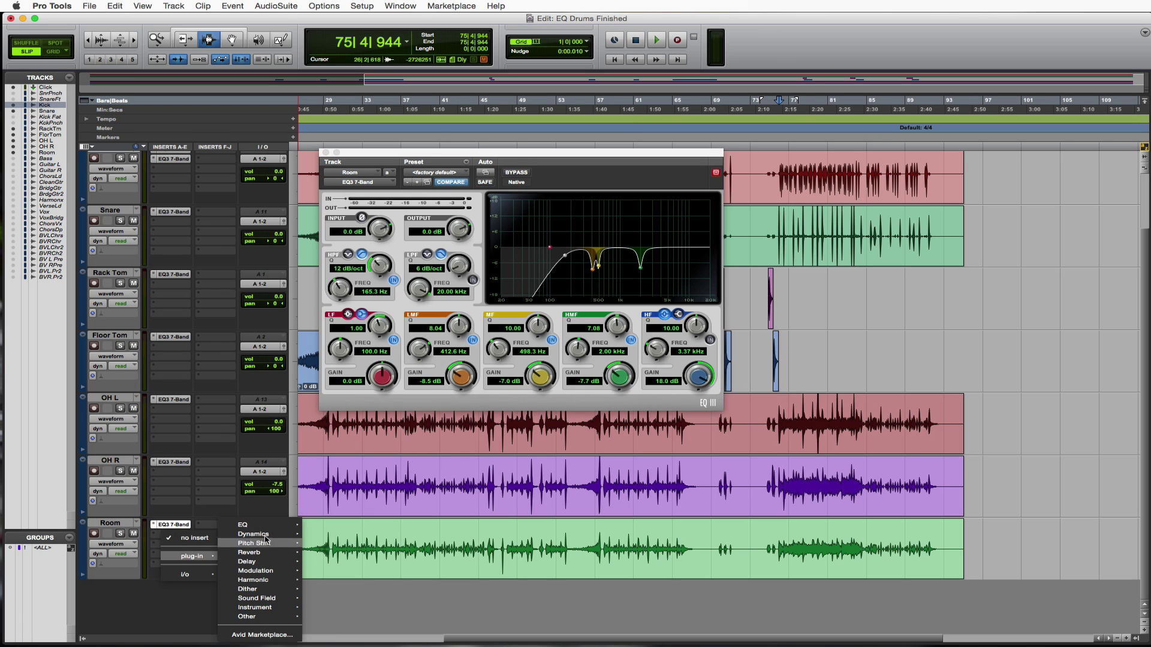
mouse_move(283, 526)
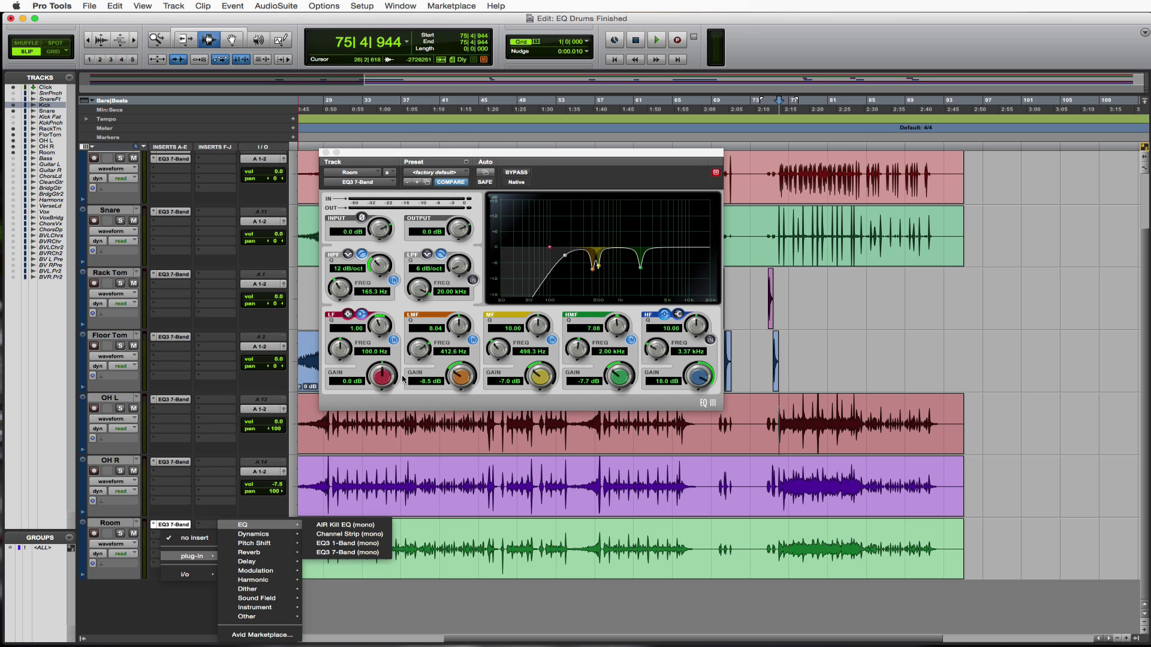
left_click(368, 537)
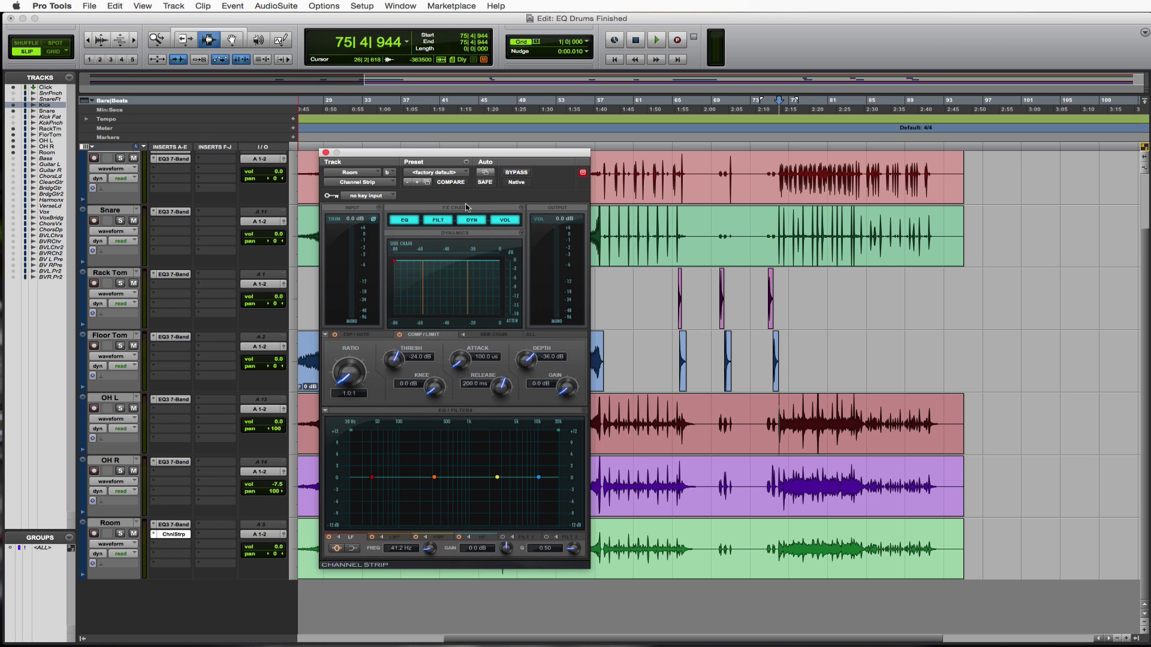
- Look through the Channel Strip's factory presets without choosing one, and close the plug-in window
left_click(467, 172)
mouse_move(466, 7)
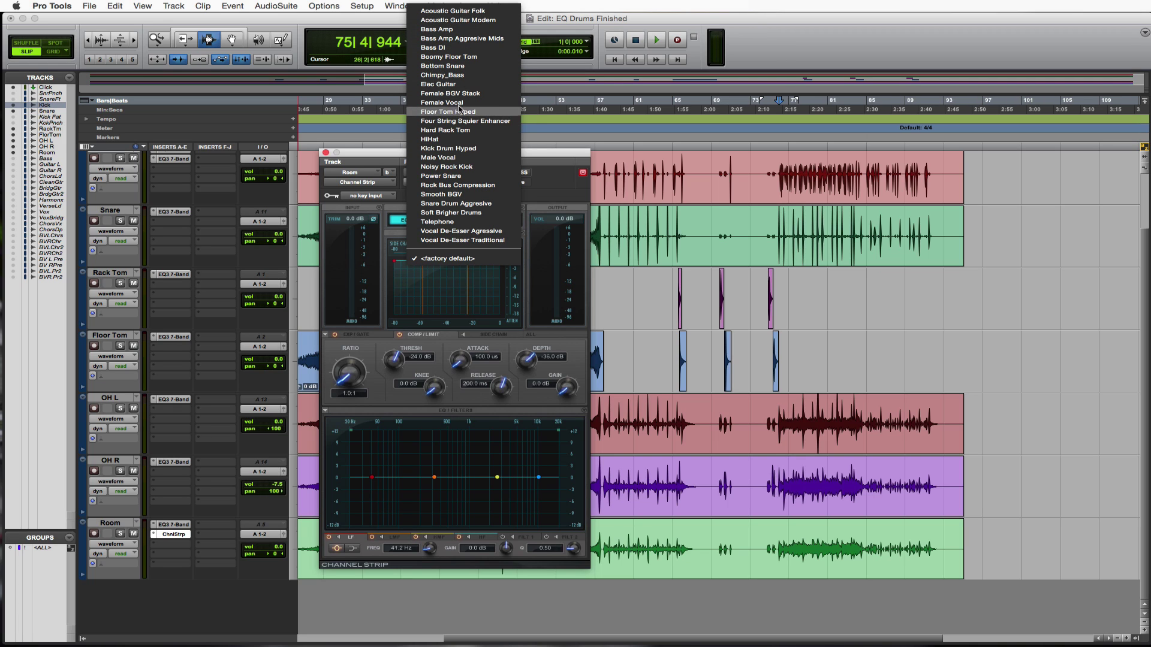
left_click(558, 182)
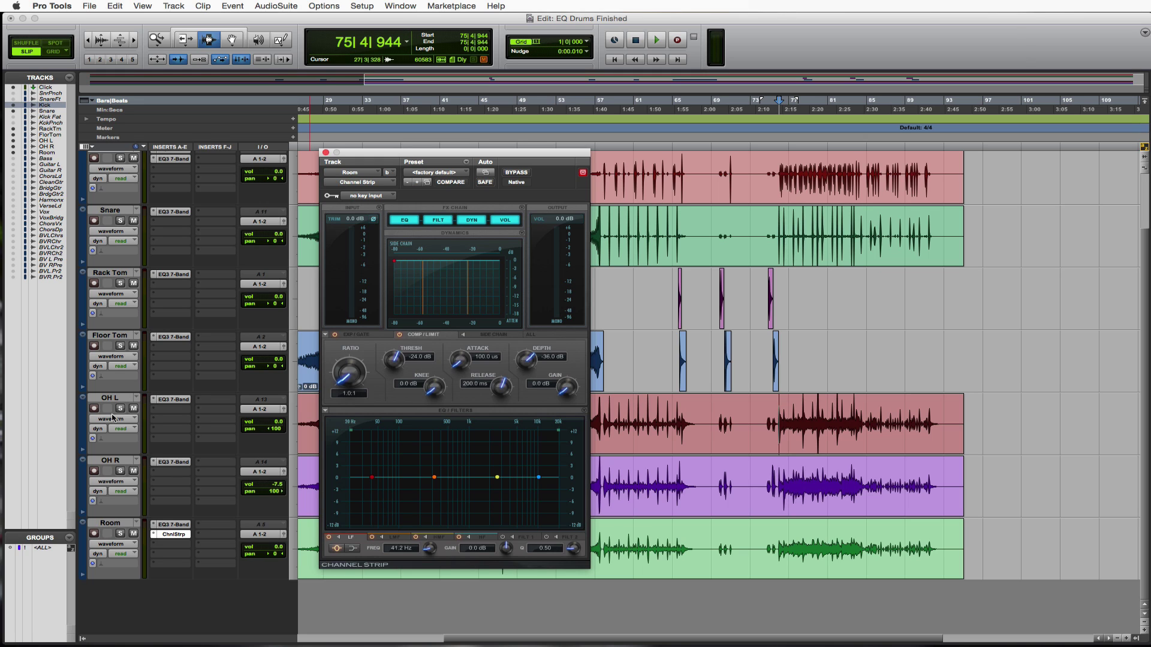
left_click(325, 153)
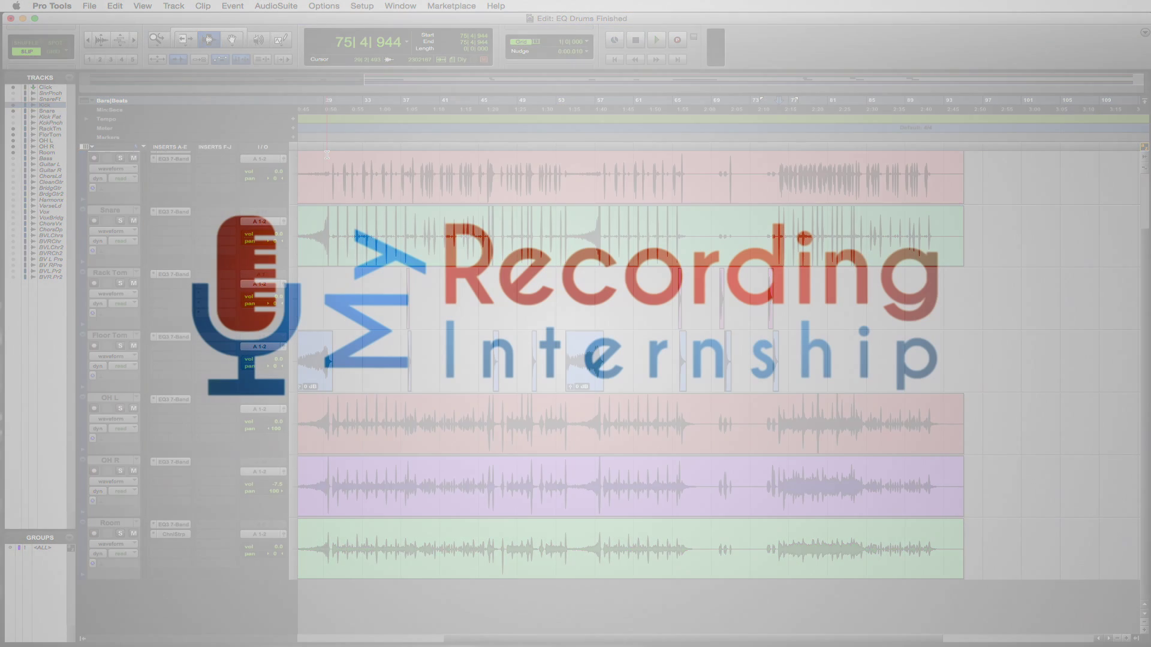